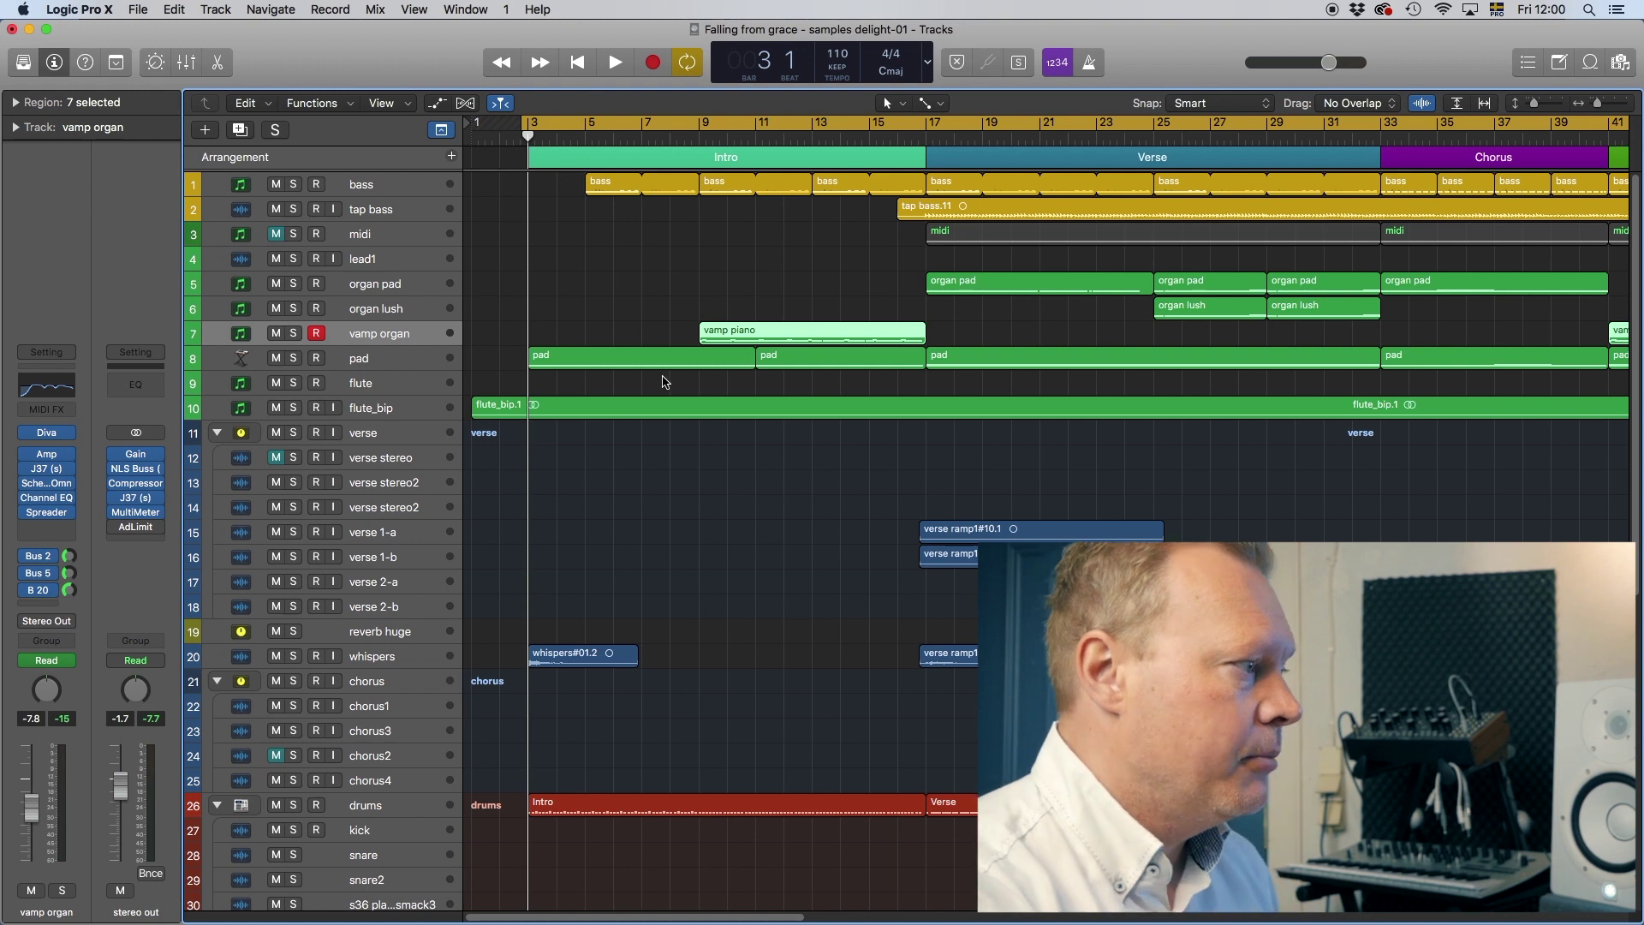
Step: Open the Drum Machine Designer instrument of the drums track and move its window clear for viewing
{"action": "left_click", "coordinate": [399, 803]}
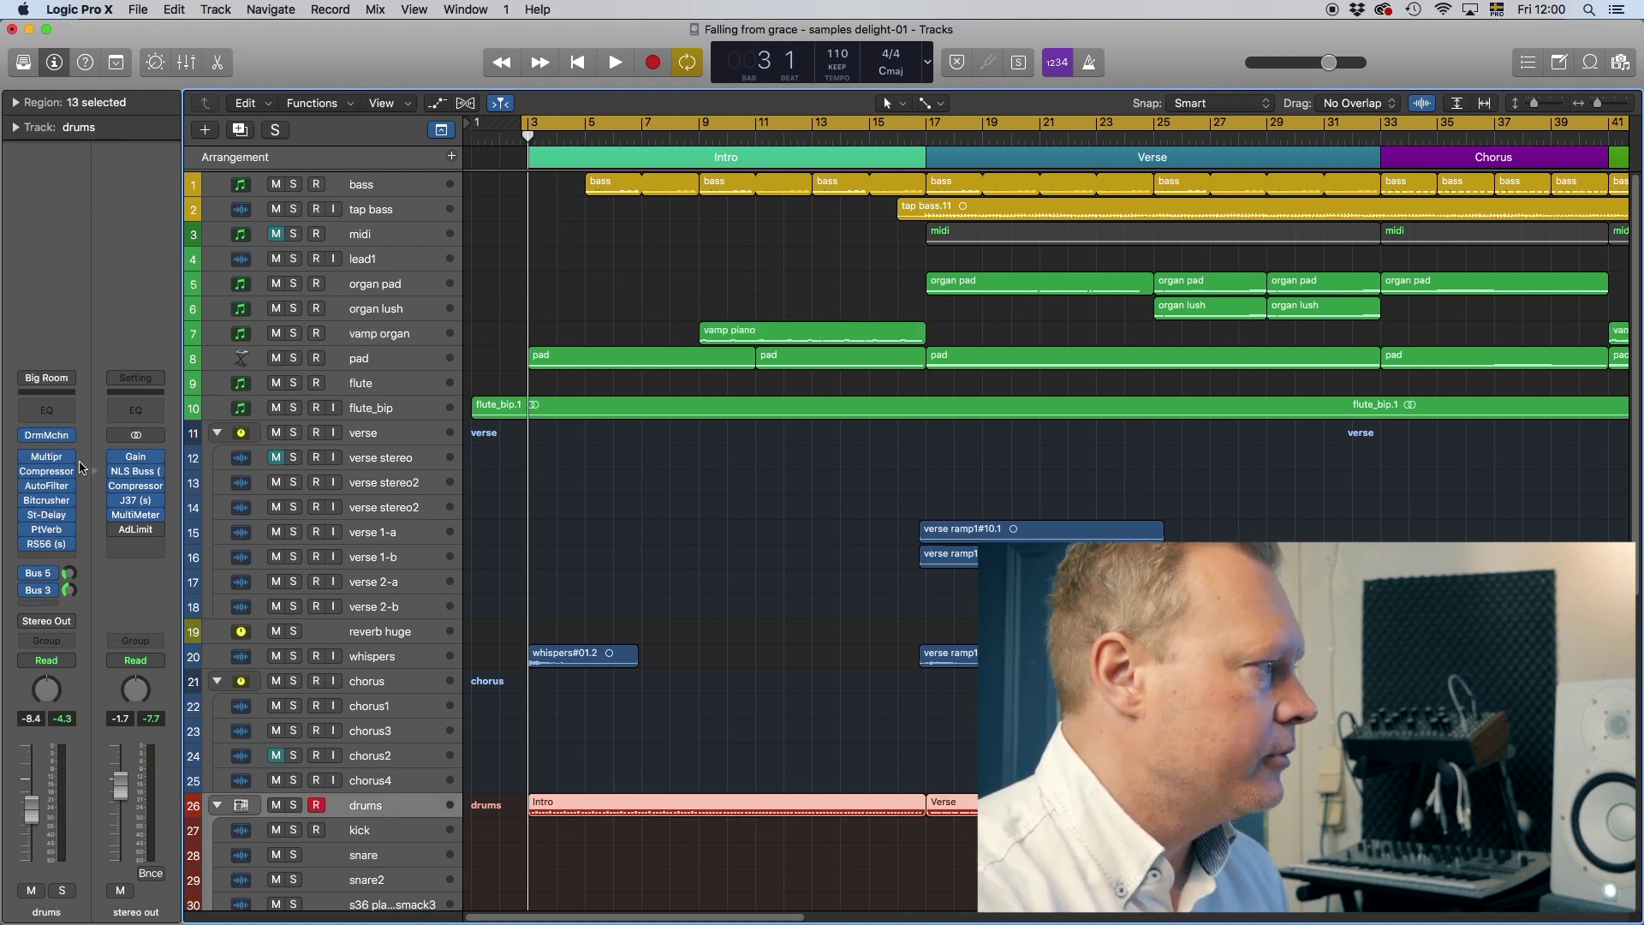
{"action": "left_click", "coordinate": [48, 436]}
{"action": "left_click_drag", "start_coordinate": [1044, 170], "coordinate": [597, 157]}
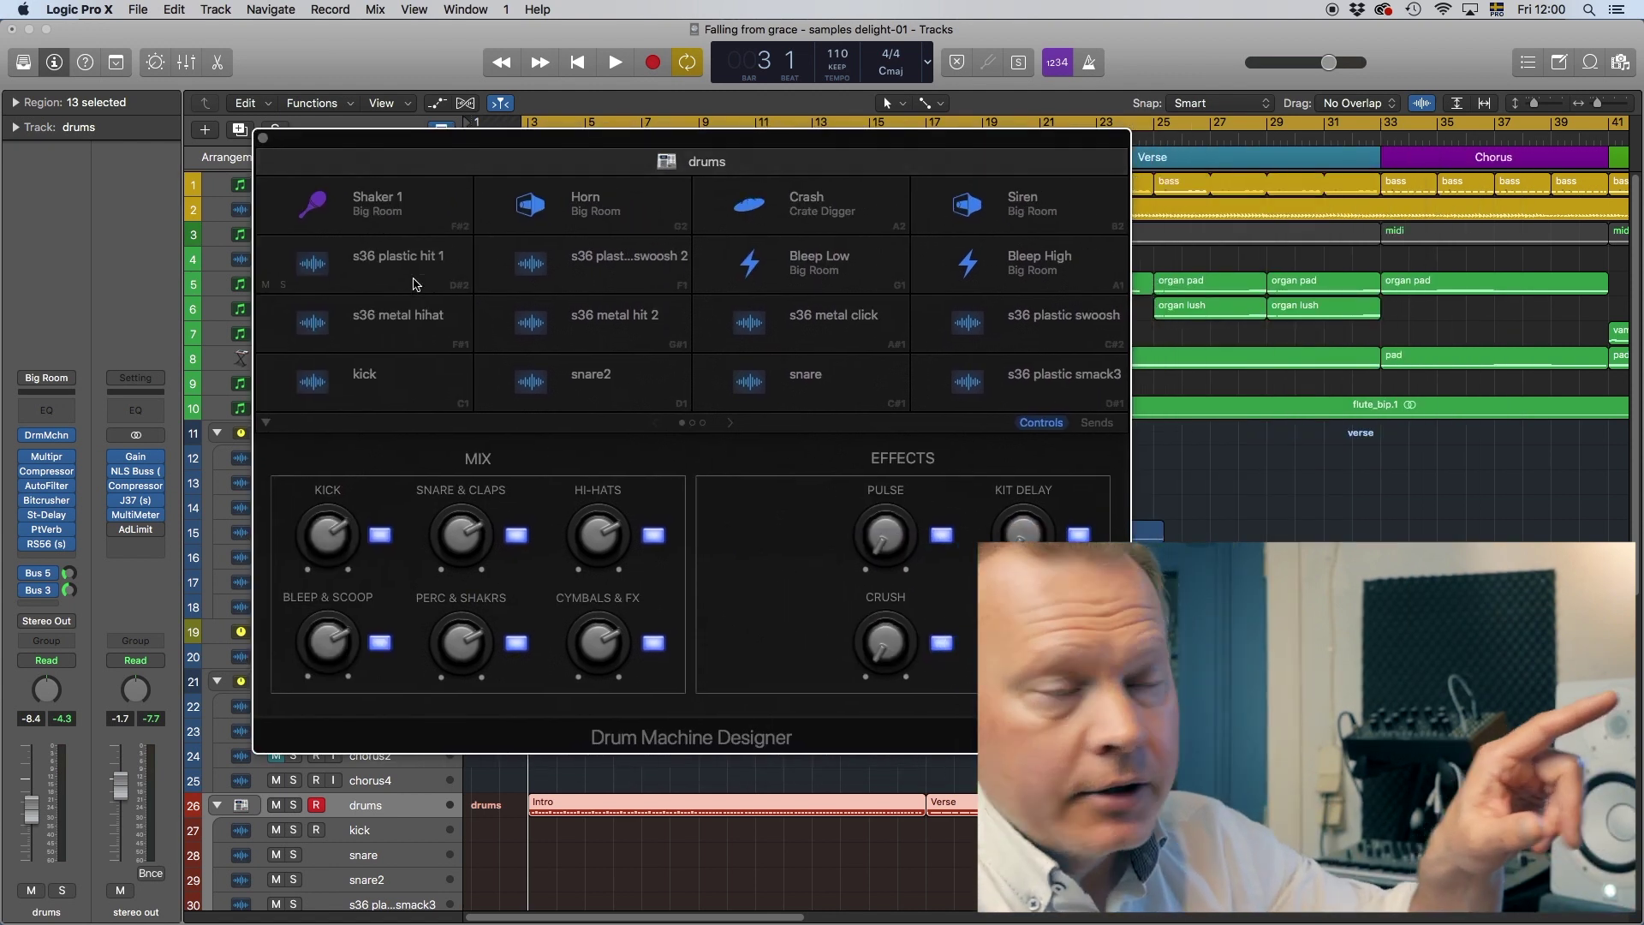
Step: Audition the kick, snare, metal and plastic sample pads in Drum Machine Designer, then close the instrument window
{"action": "left_click", "coordinate": [409, 385]}
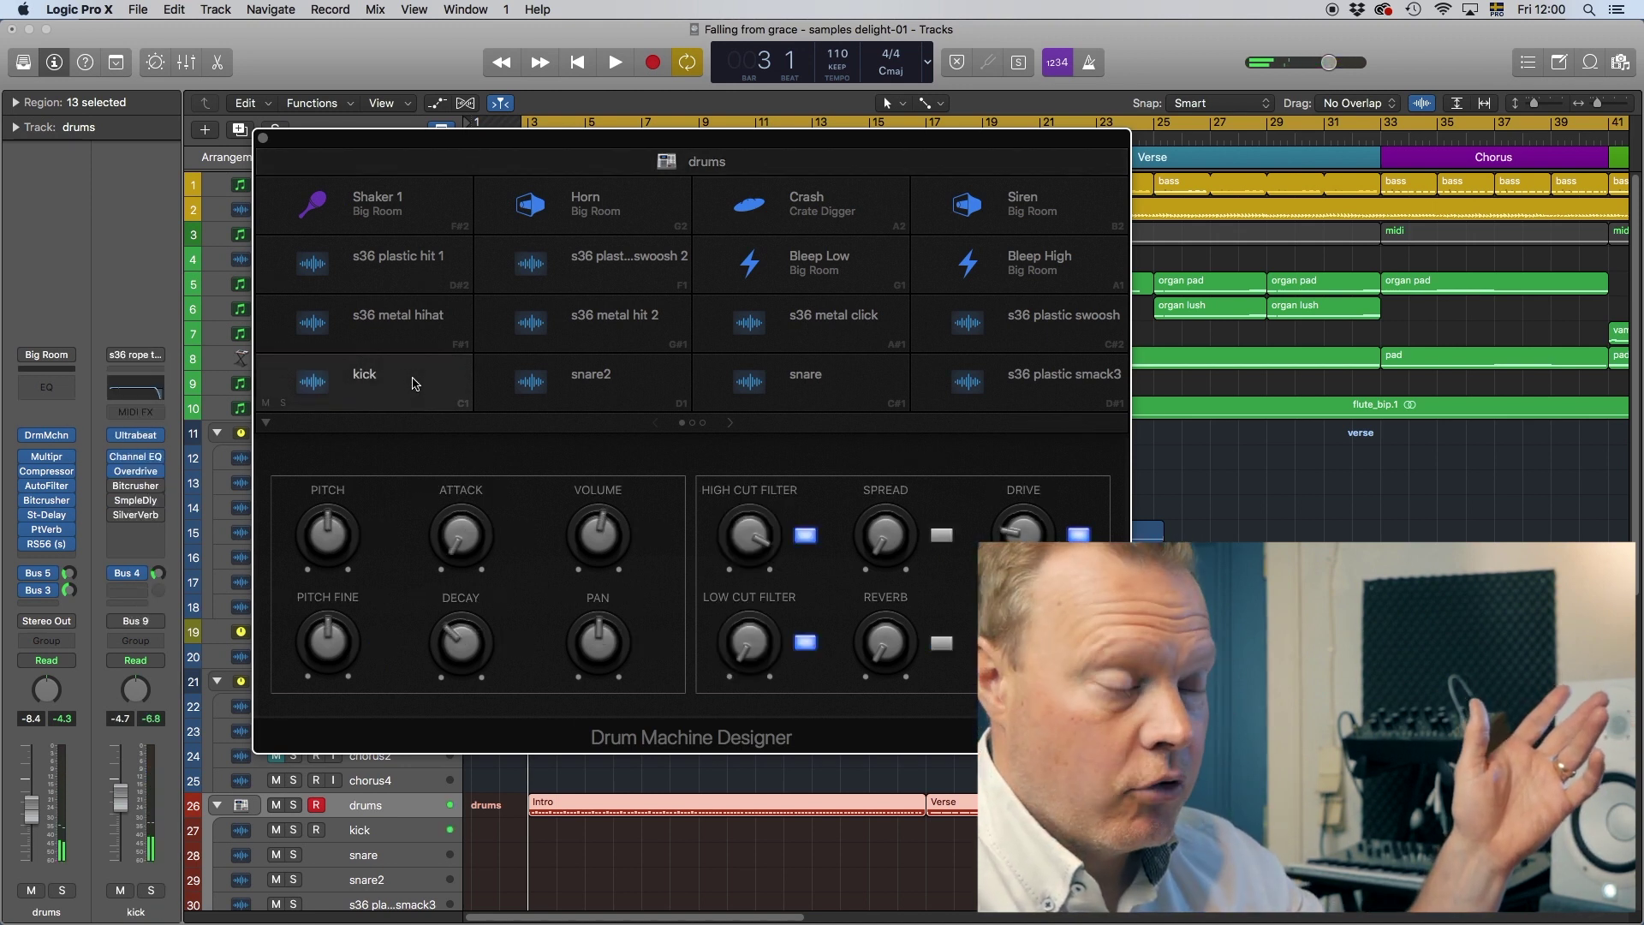
{"action": "left_click", "coordinate": [557, 385]}
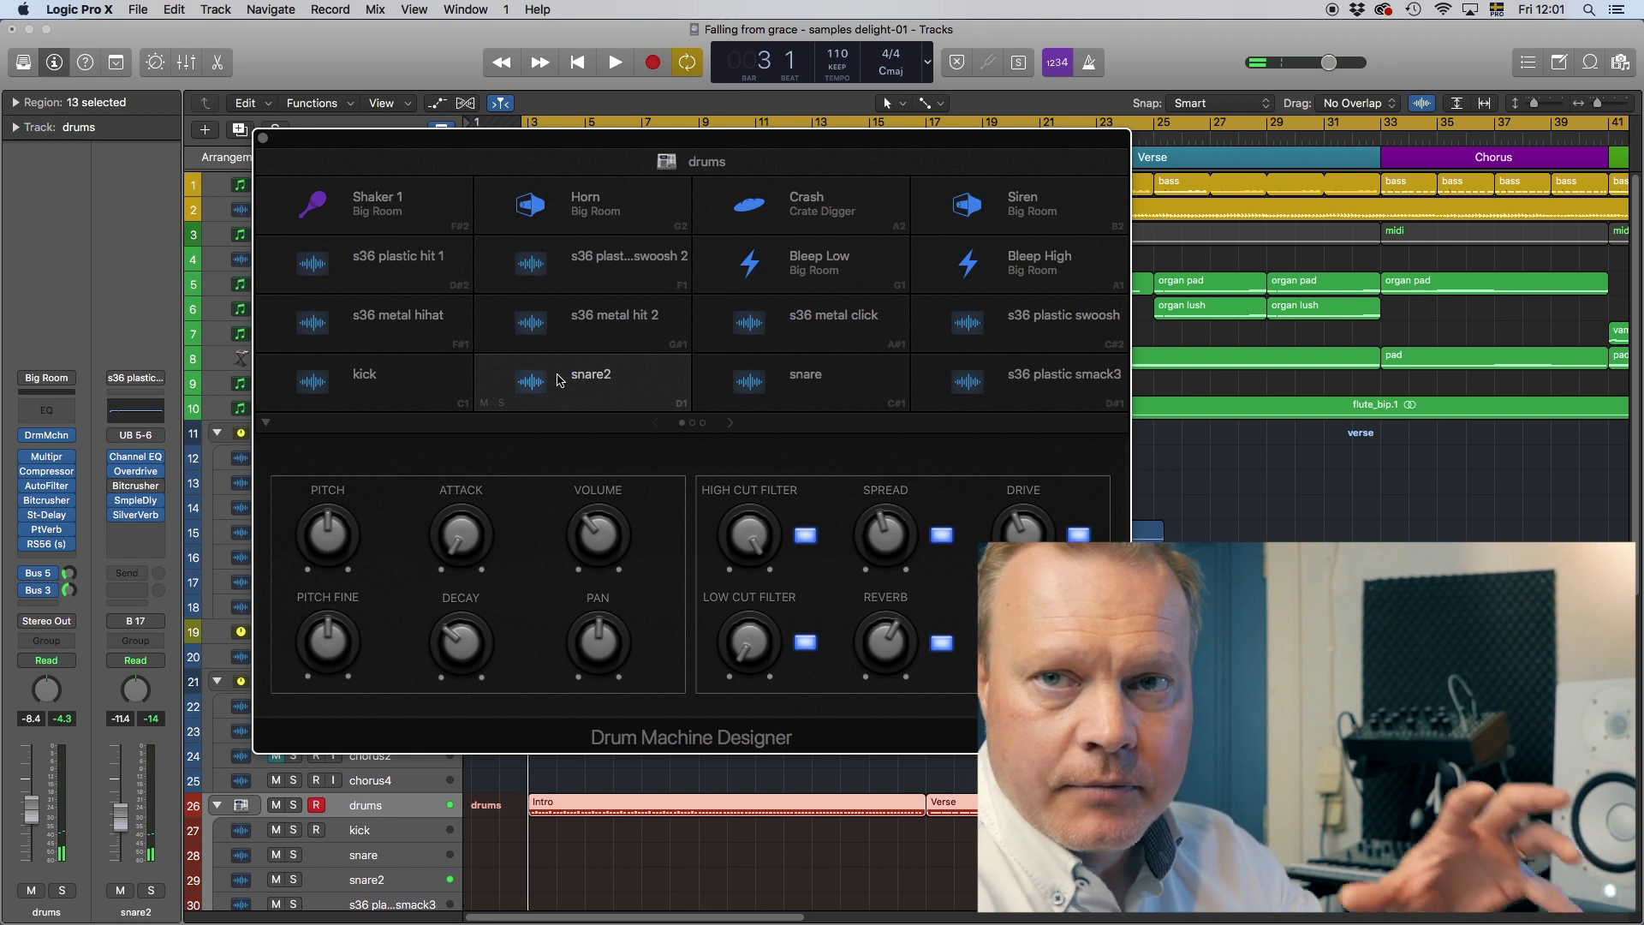
{"action": "left_click", "coordinate": [586, 324]}
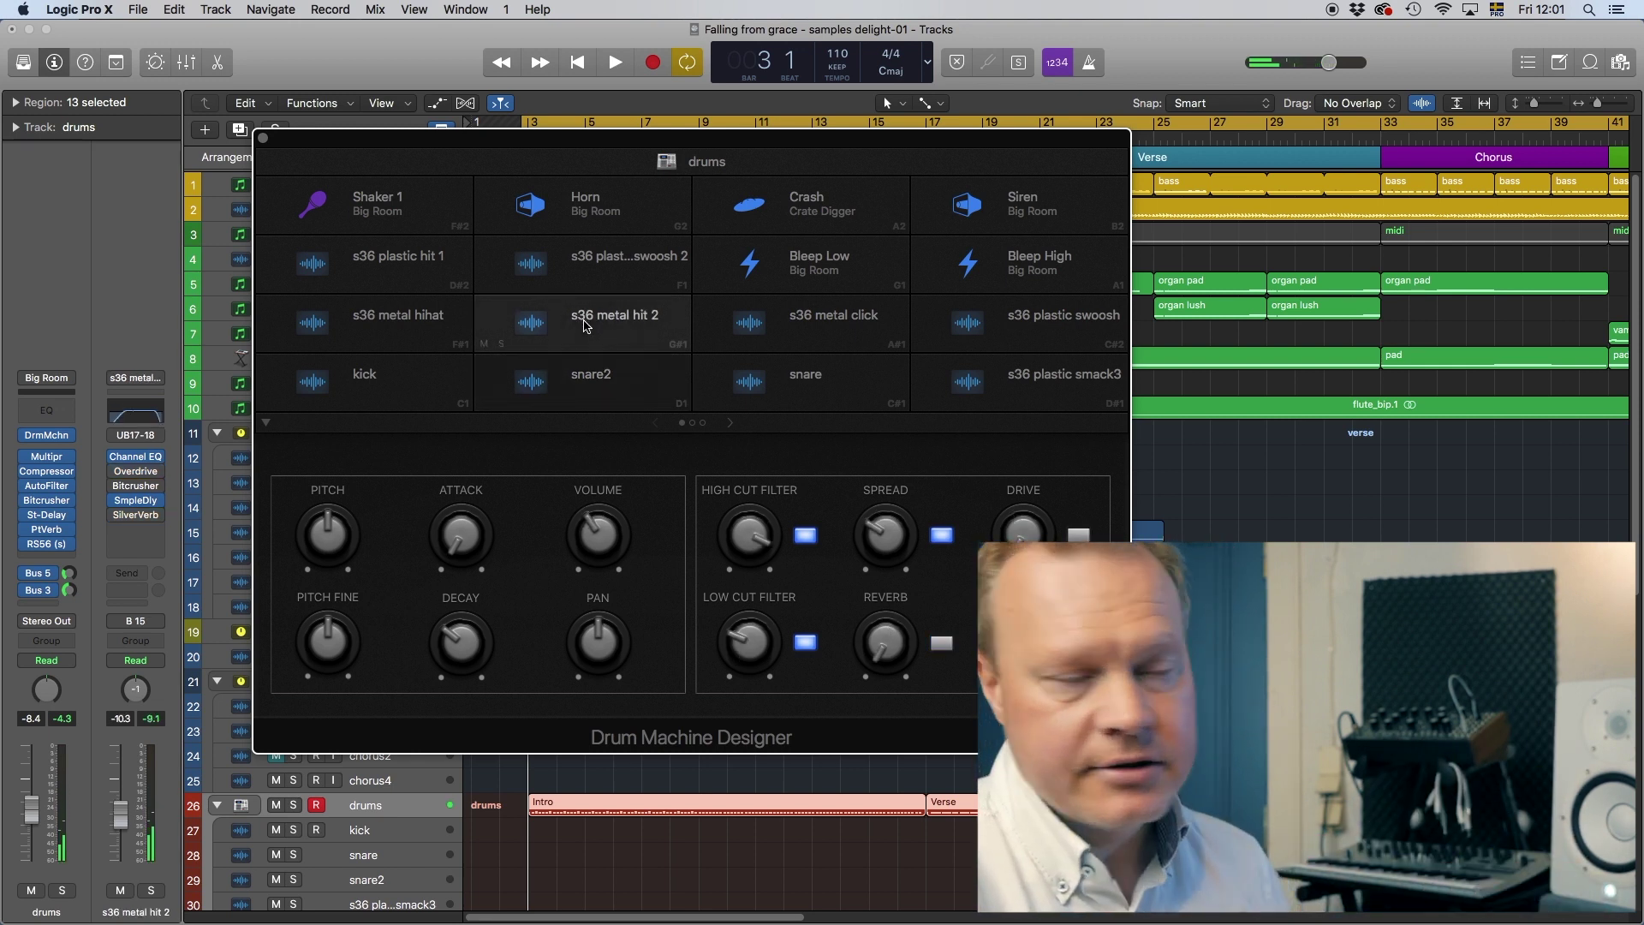
{"action": "left_click", "coordinate": [425, 324]}
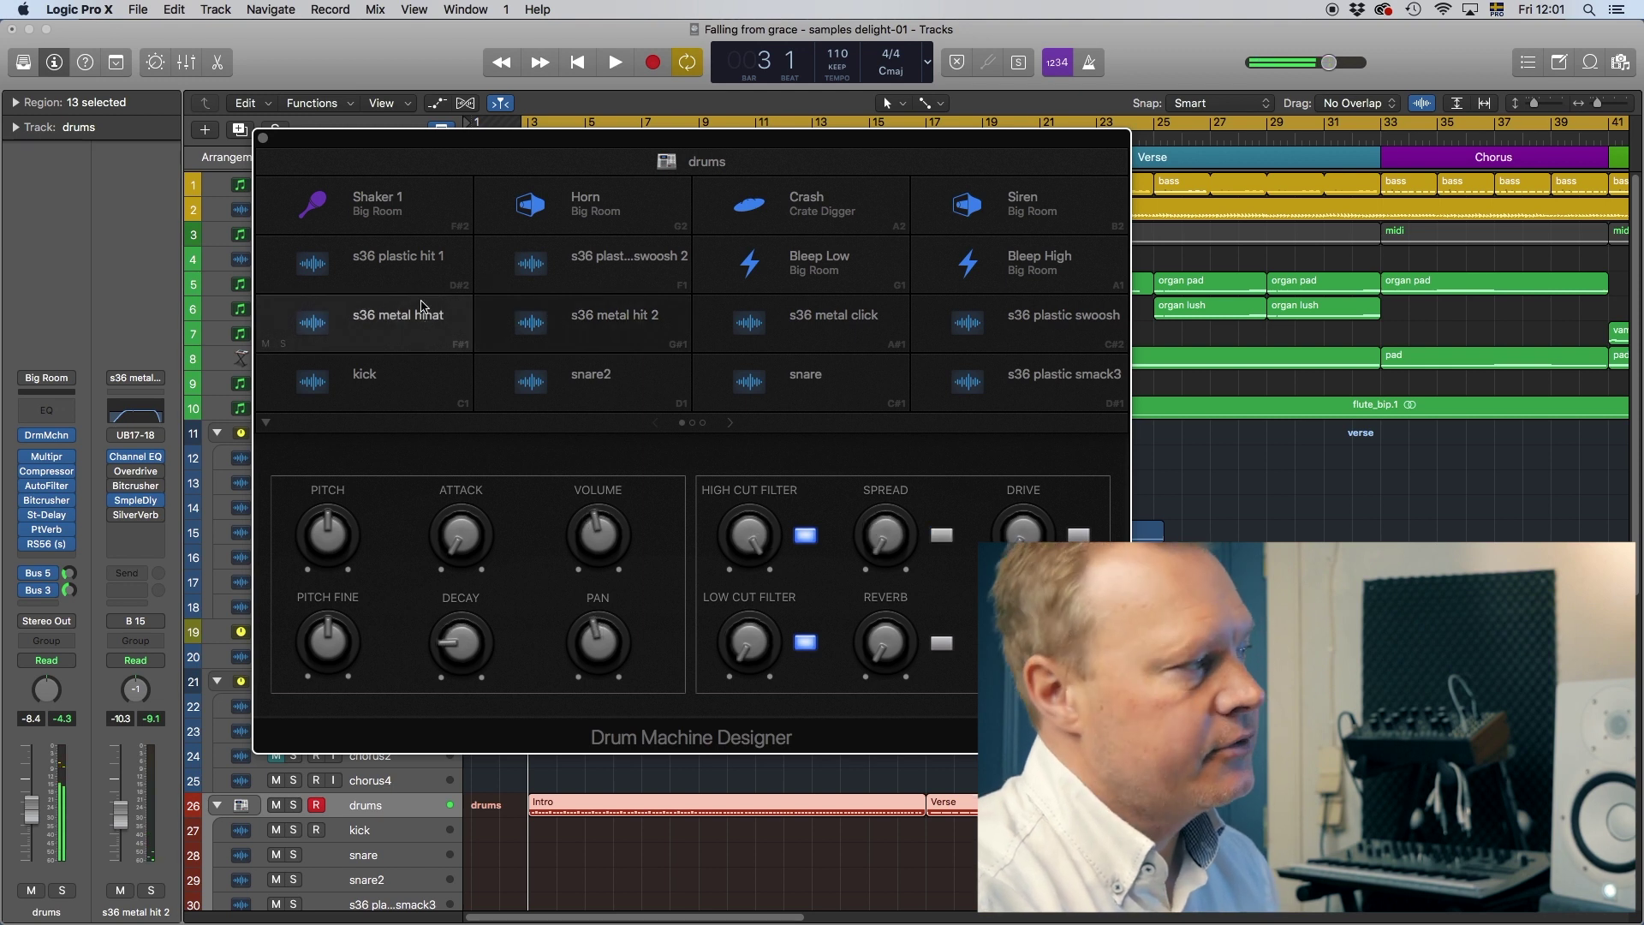
{"action": "left_click", "coordinate": [402, 267]}
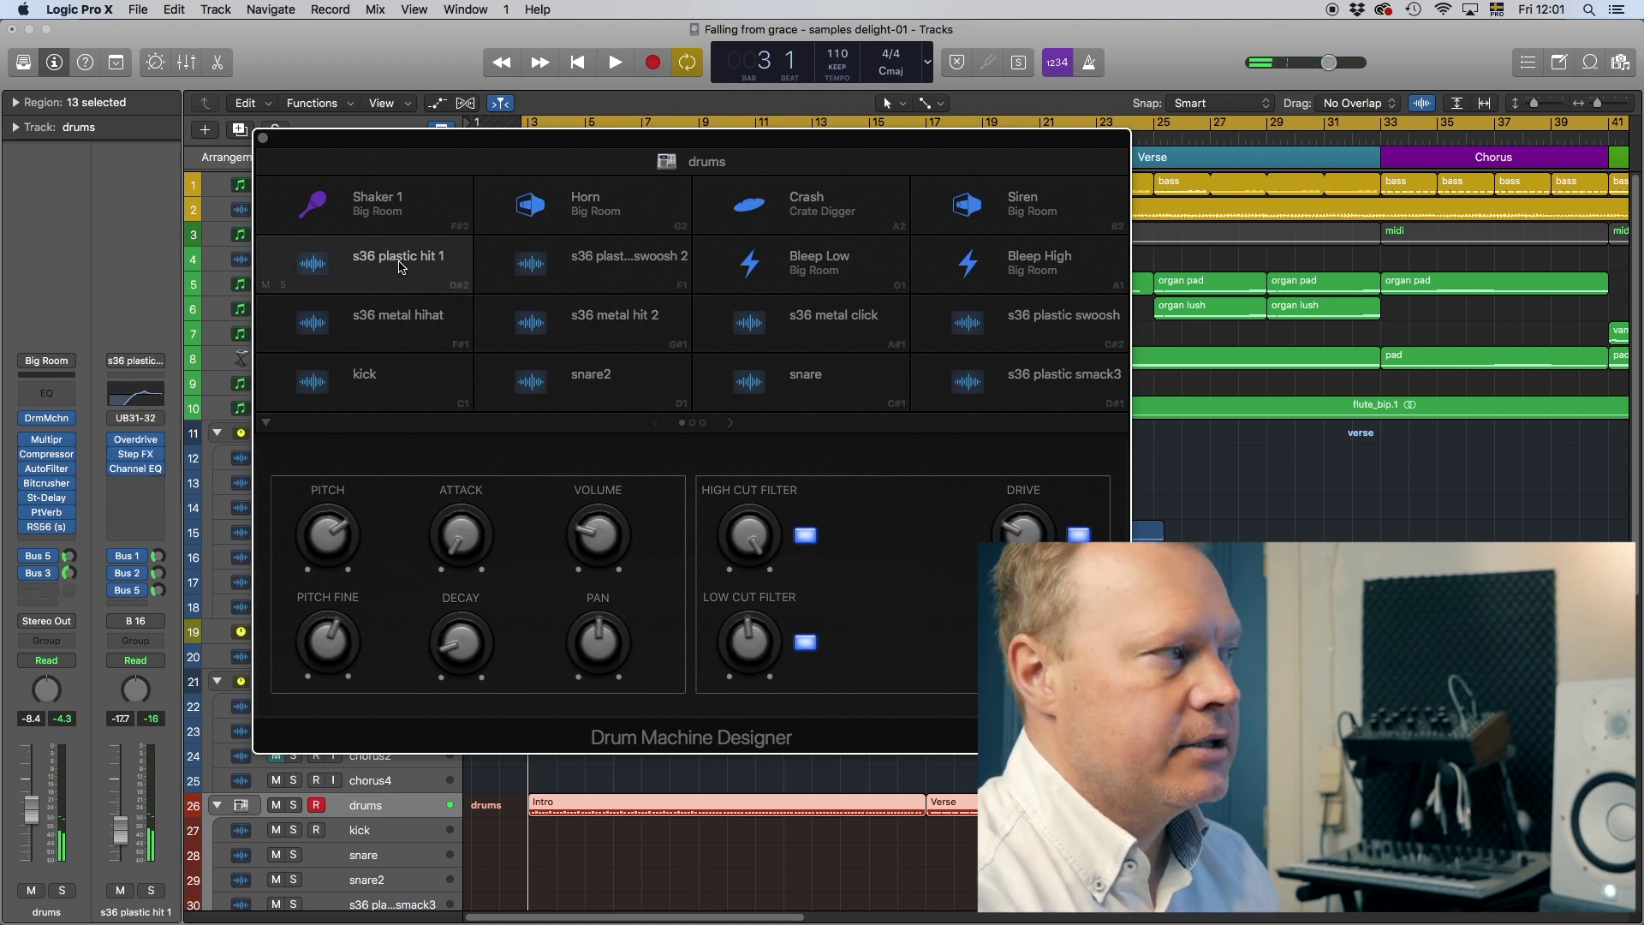
{"action": "left_click", "coordinate": [796, 380]}
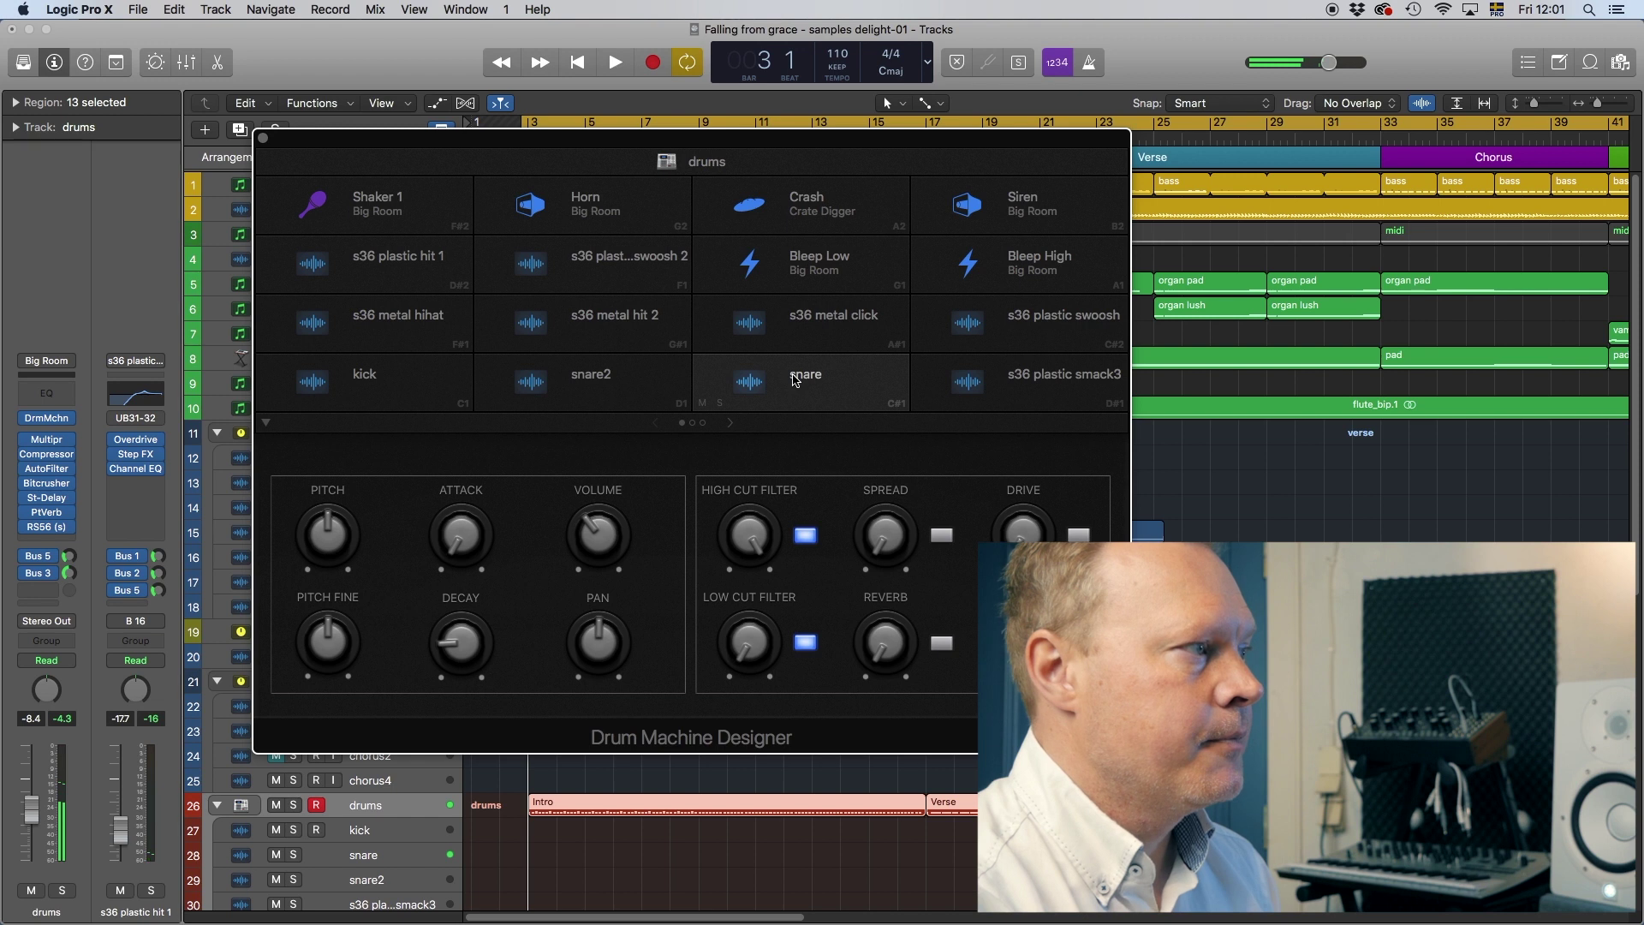
{"action": "left_click", "coordinate": [795, 329]}
{"action": "left_click", "coordinate": [1094, 347]}
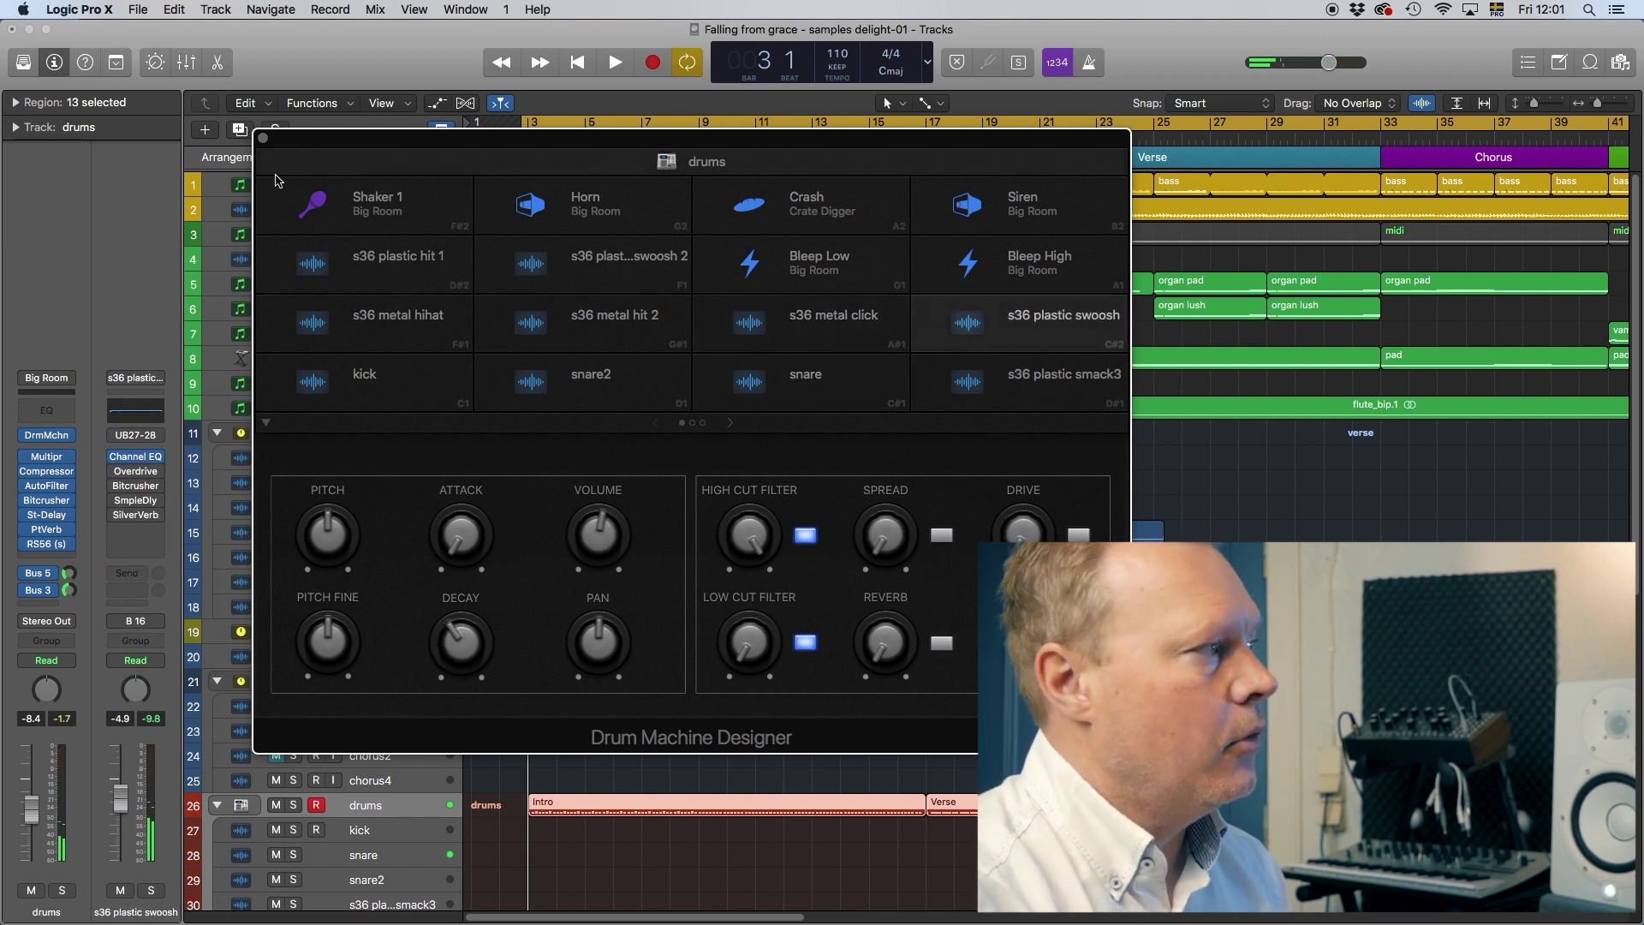
{"action": "left_click", "coordinate": [263, 137]}
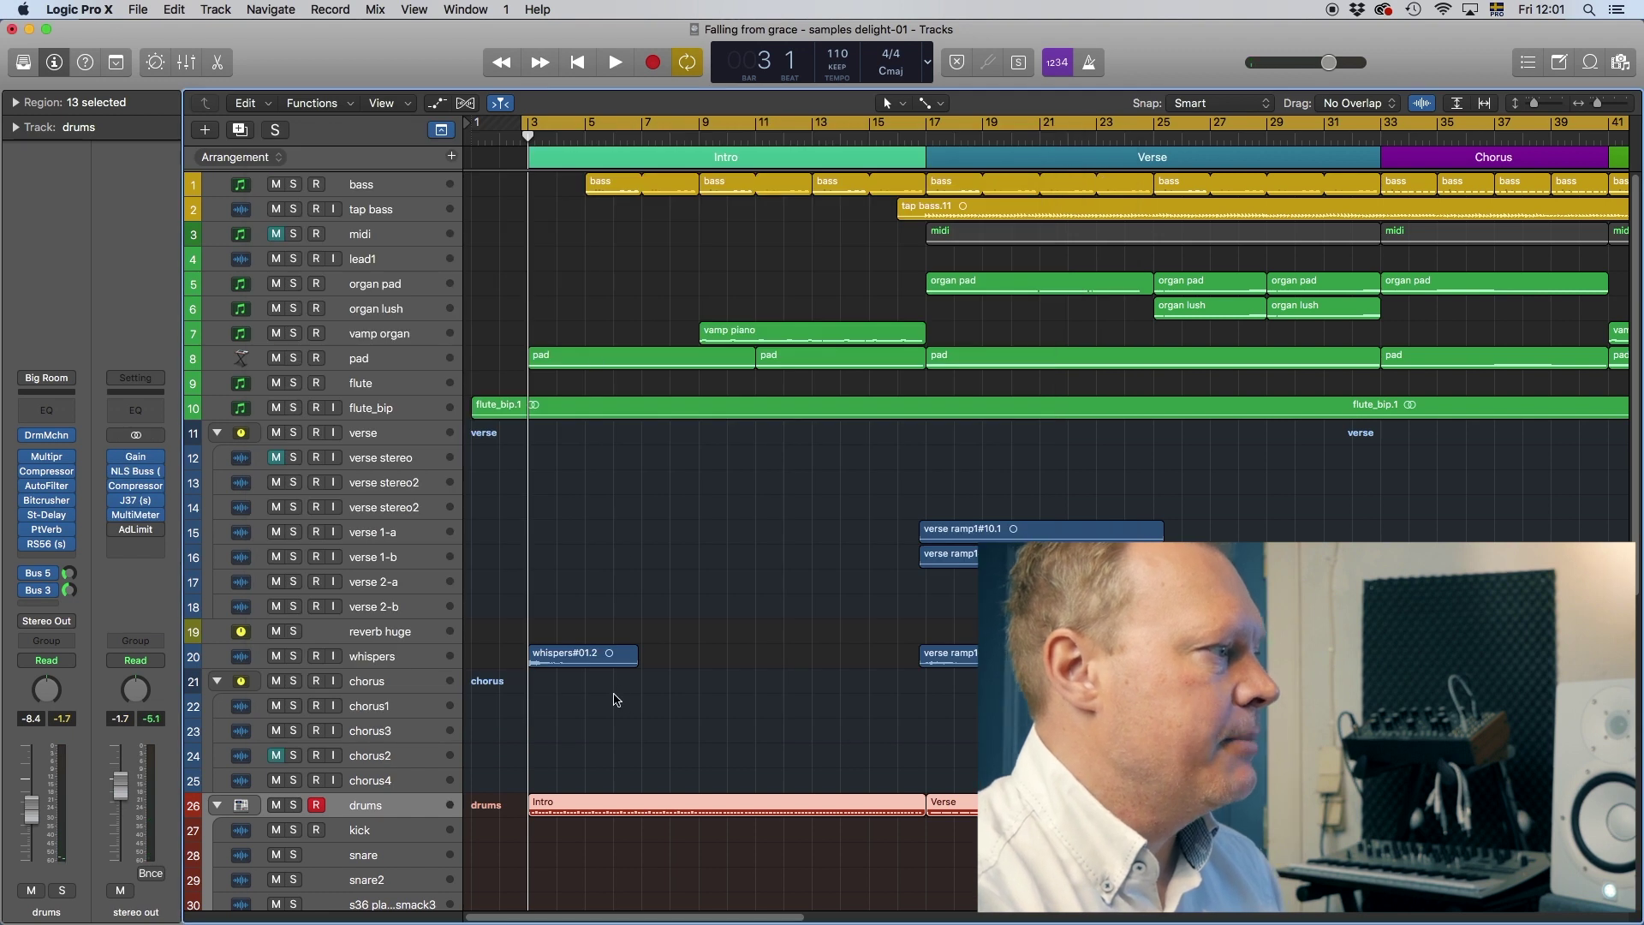
Step: Listen to the drums track soloed in the Intro and from the Chorus at bar 33, then unsolo it and return to bar 3
{"action": "key", "text": "space"}
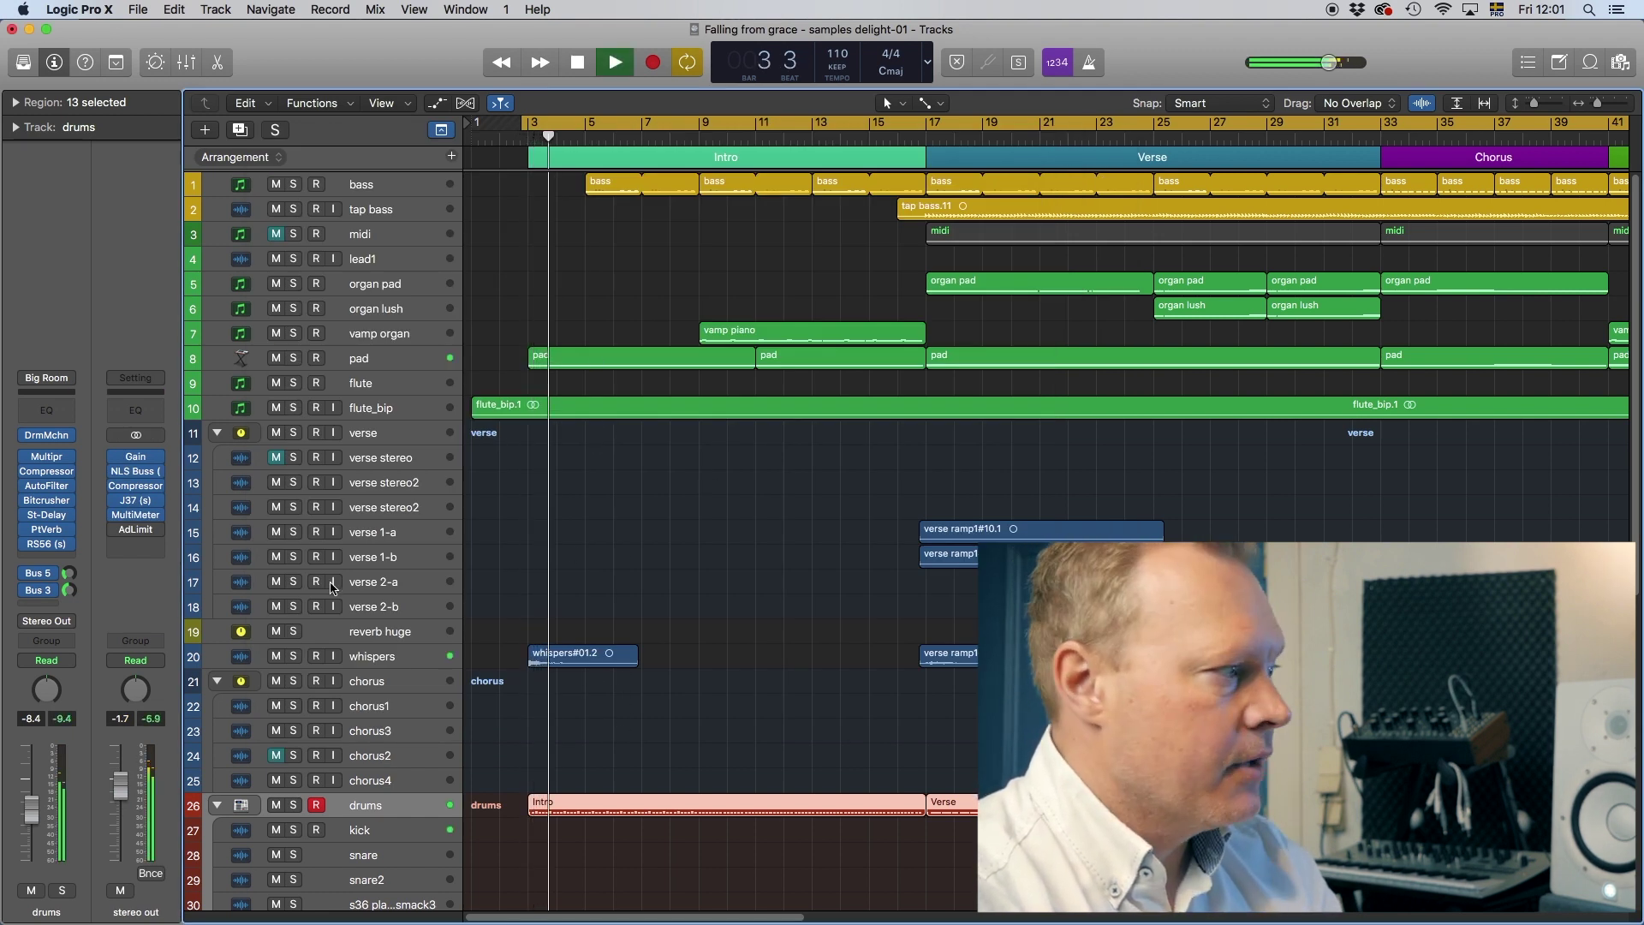
{"action": "left_click", "coordinate": [294, 805]}
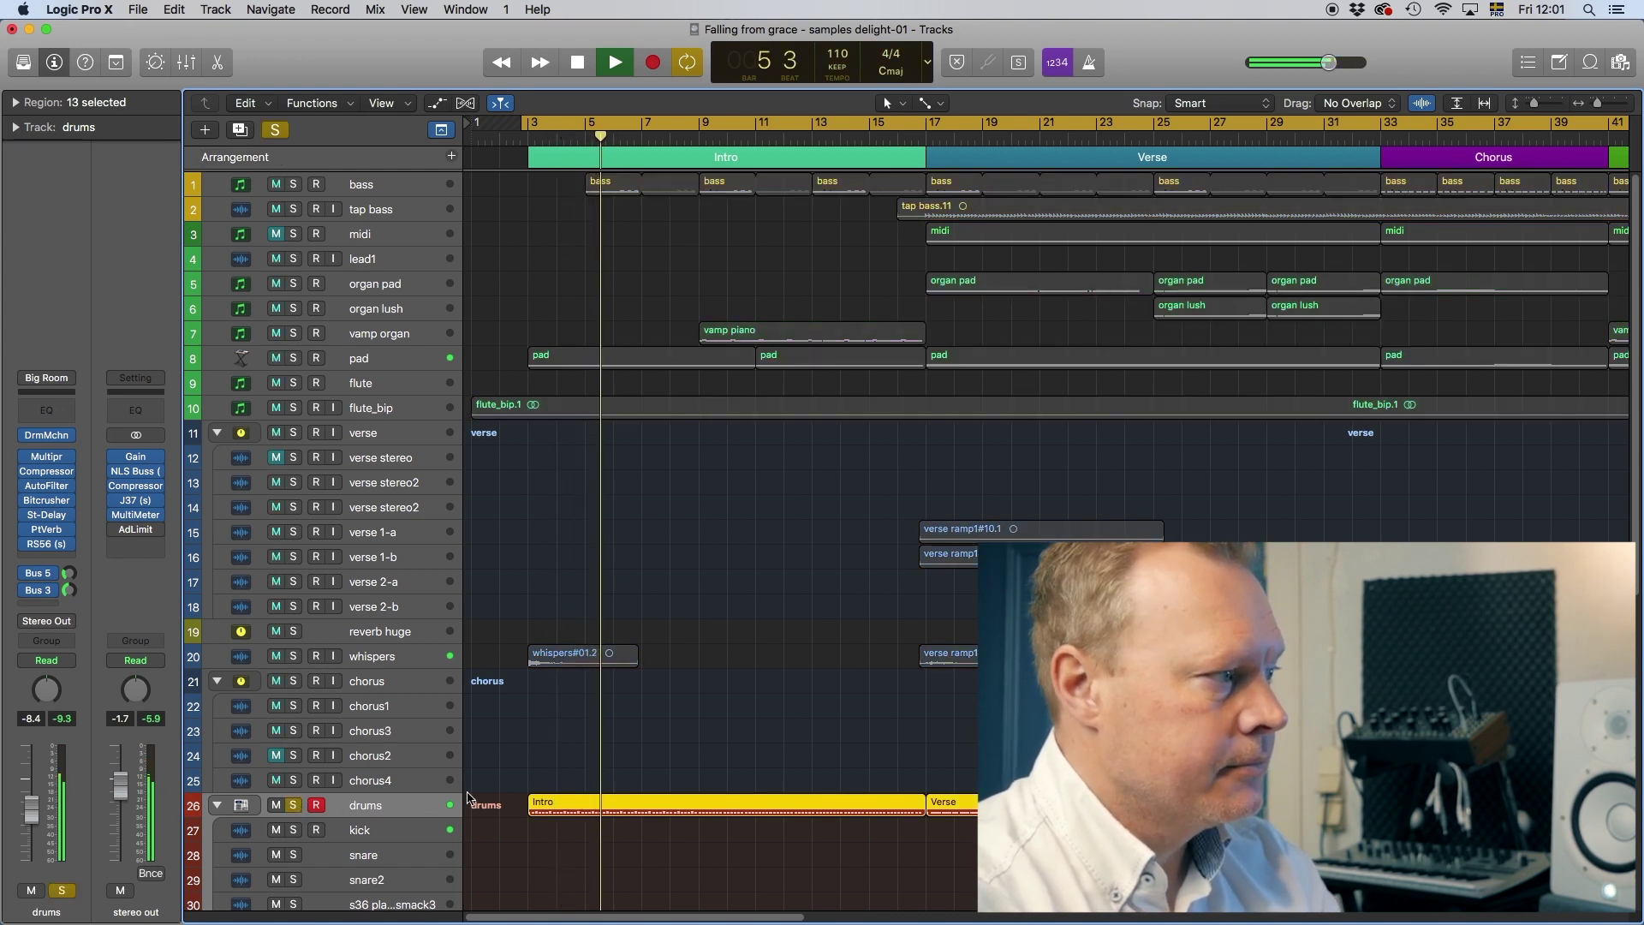
{"action": "left_click", "coordinate": [1383, 137]}
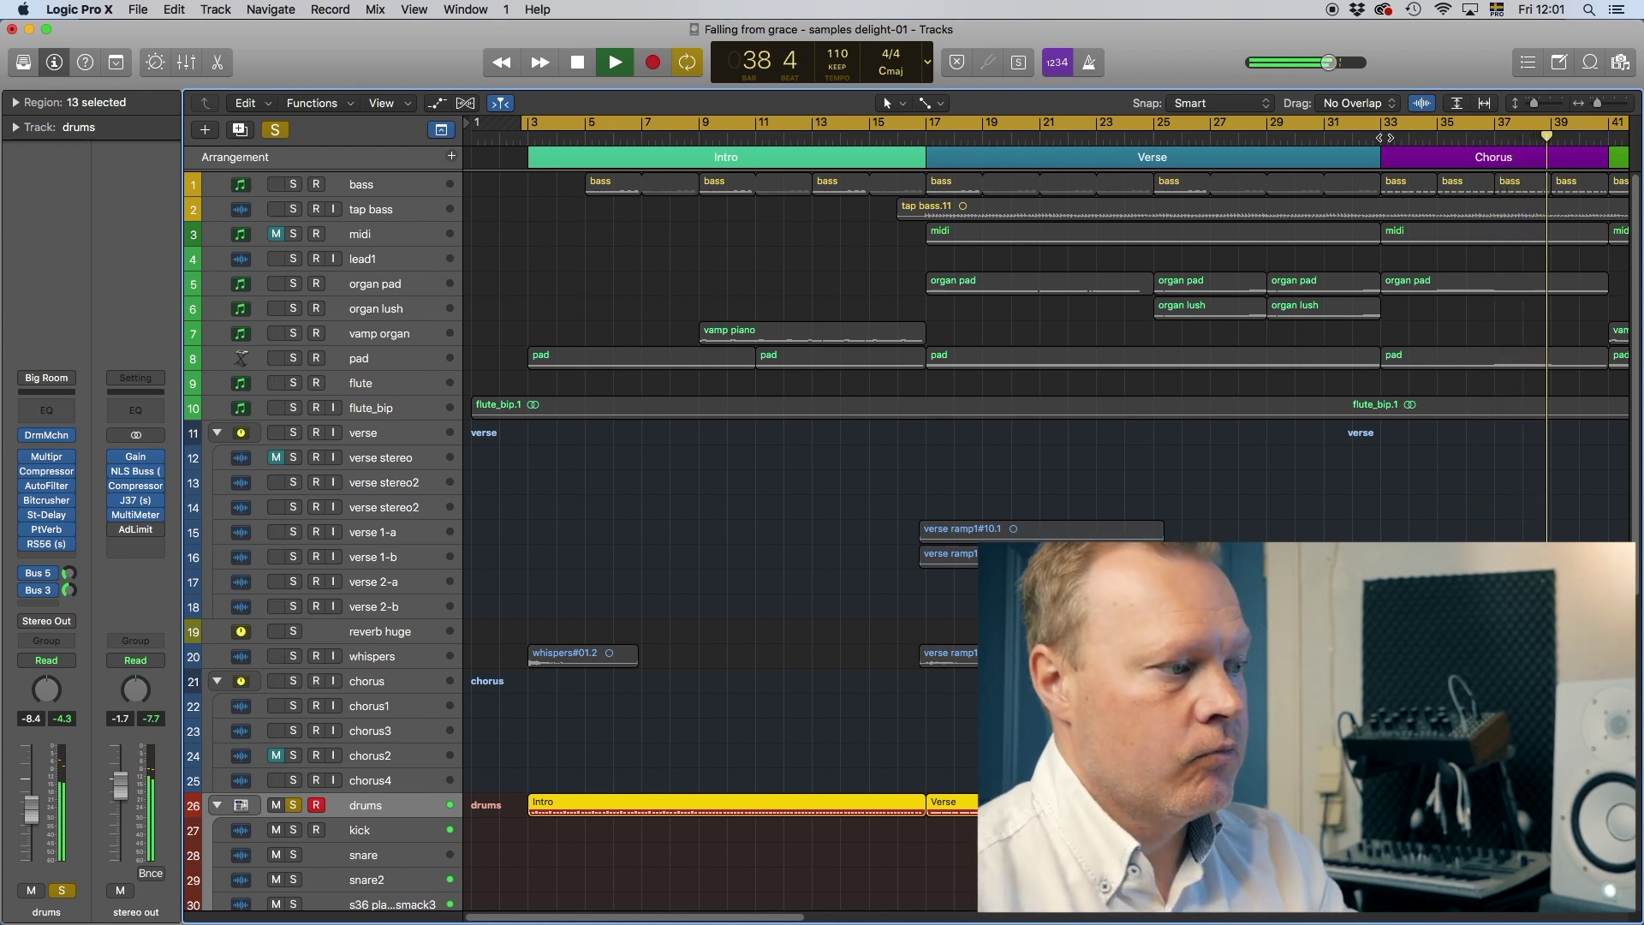
{"action": "key", "text": "space"}
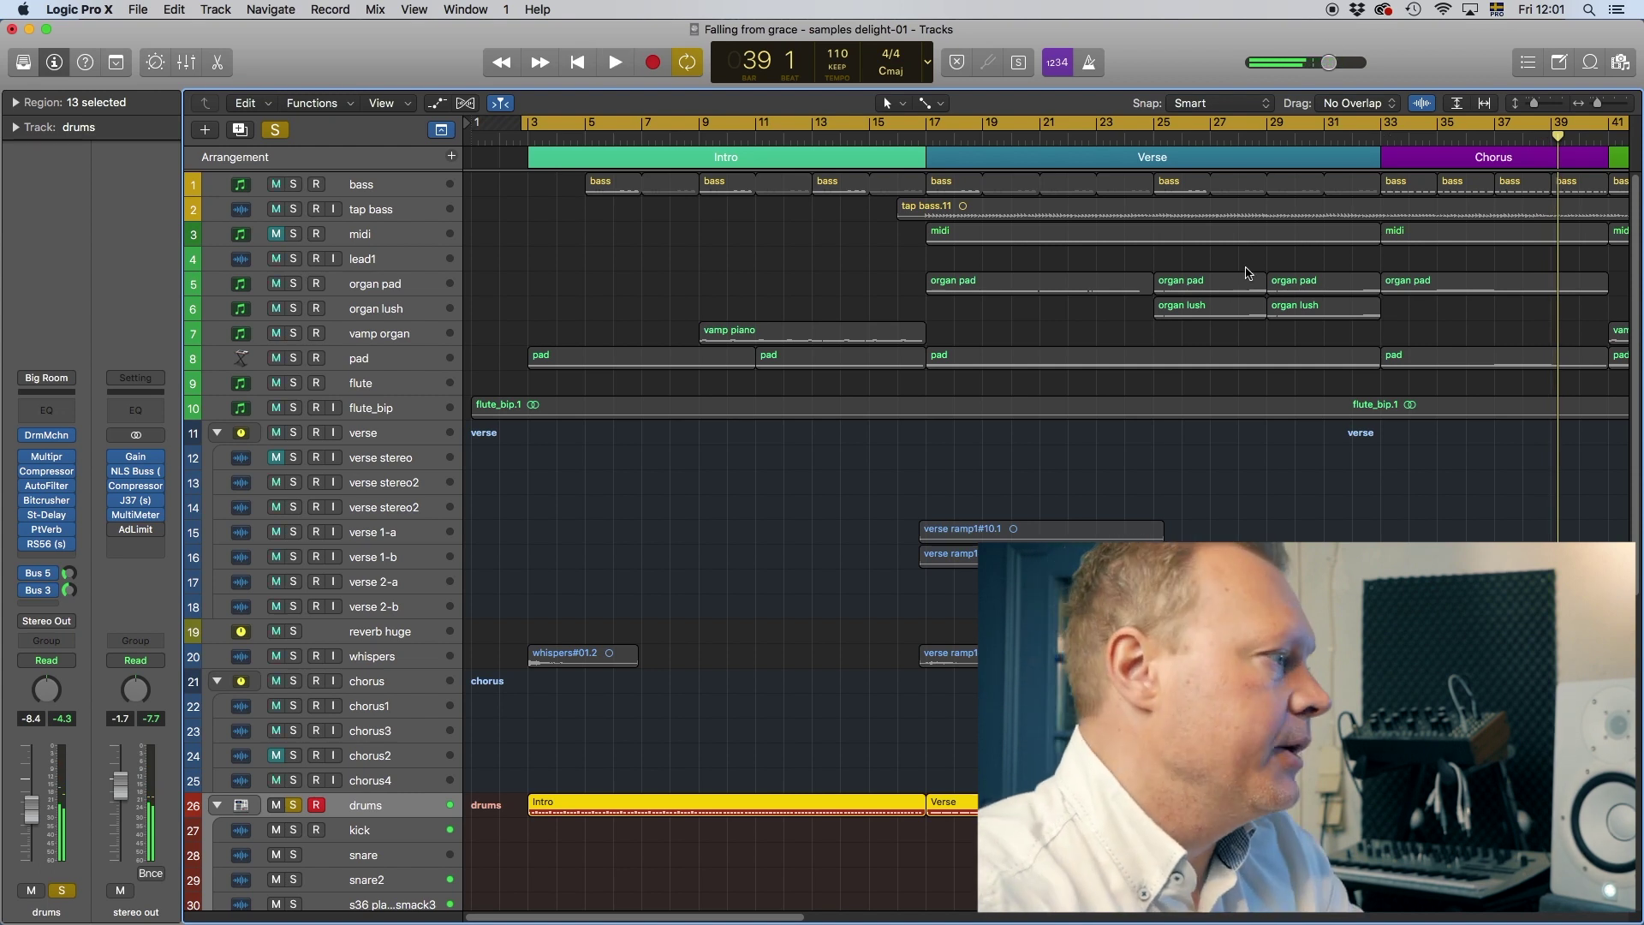
{"action": "key", "text": "s"}
{"action": "left_click", "coordinate": [533, 138]}
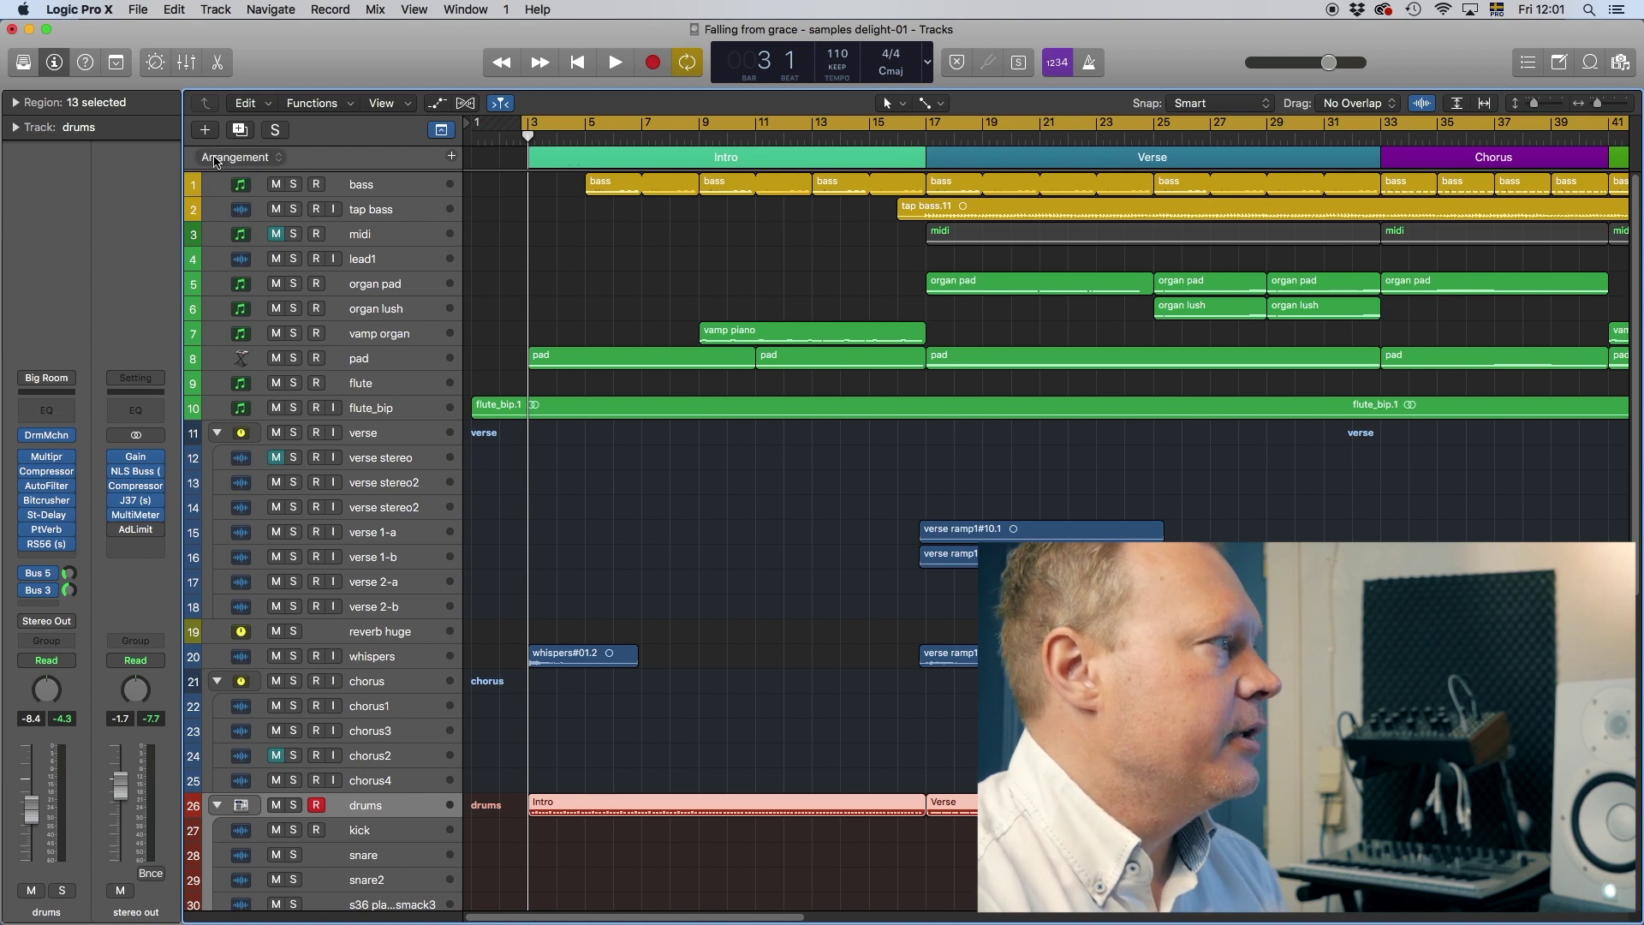
Step: Hide and redisplay the arrangement track, then view the section name choices for the Intro marker without changing it
{"action": "left_click", "coordinate": [441, 129]}
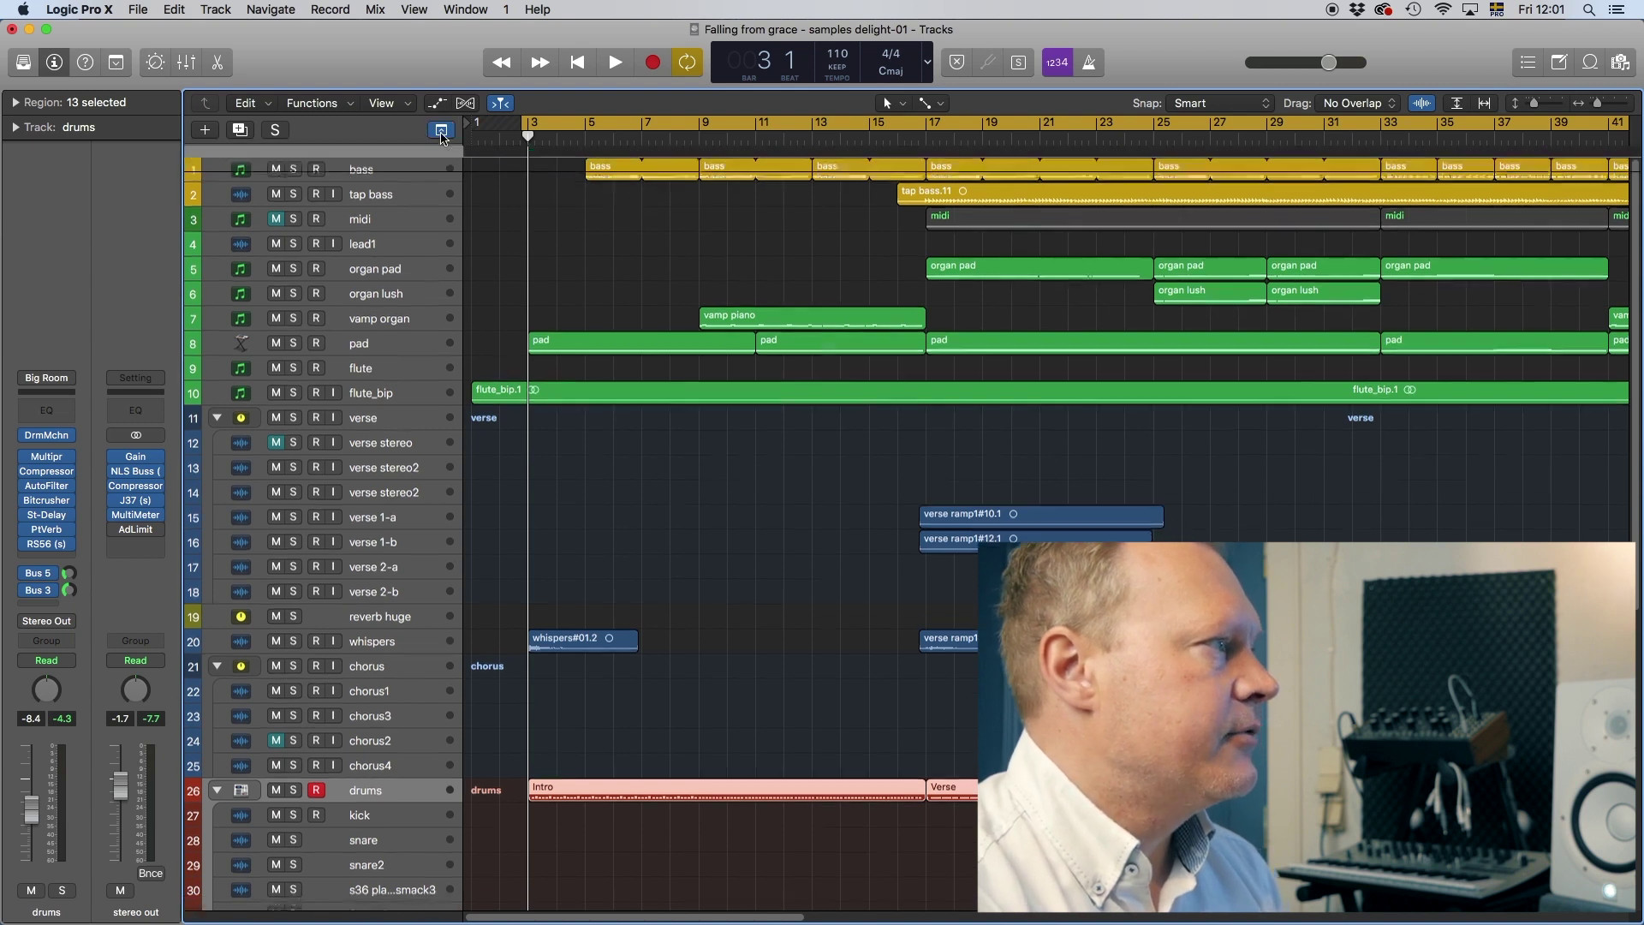
{"action": "left_click", "coordinate": [441, 129]}
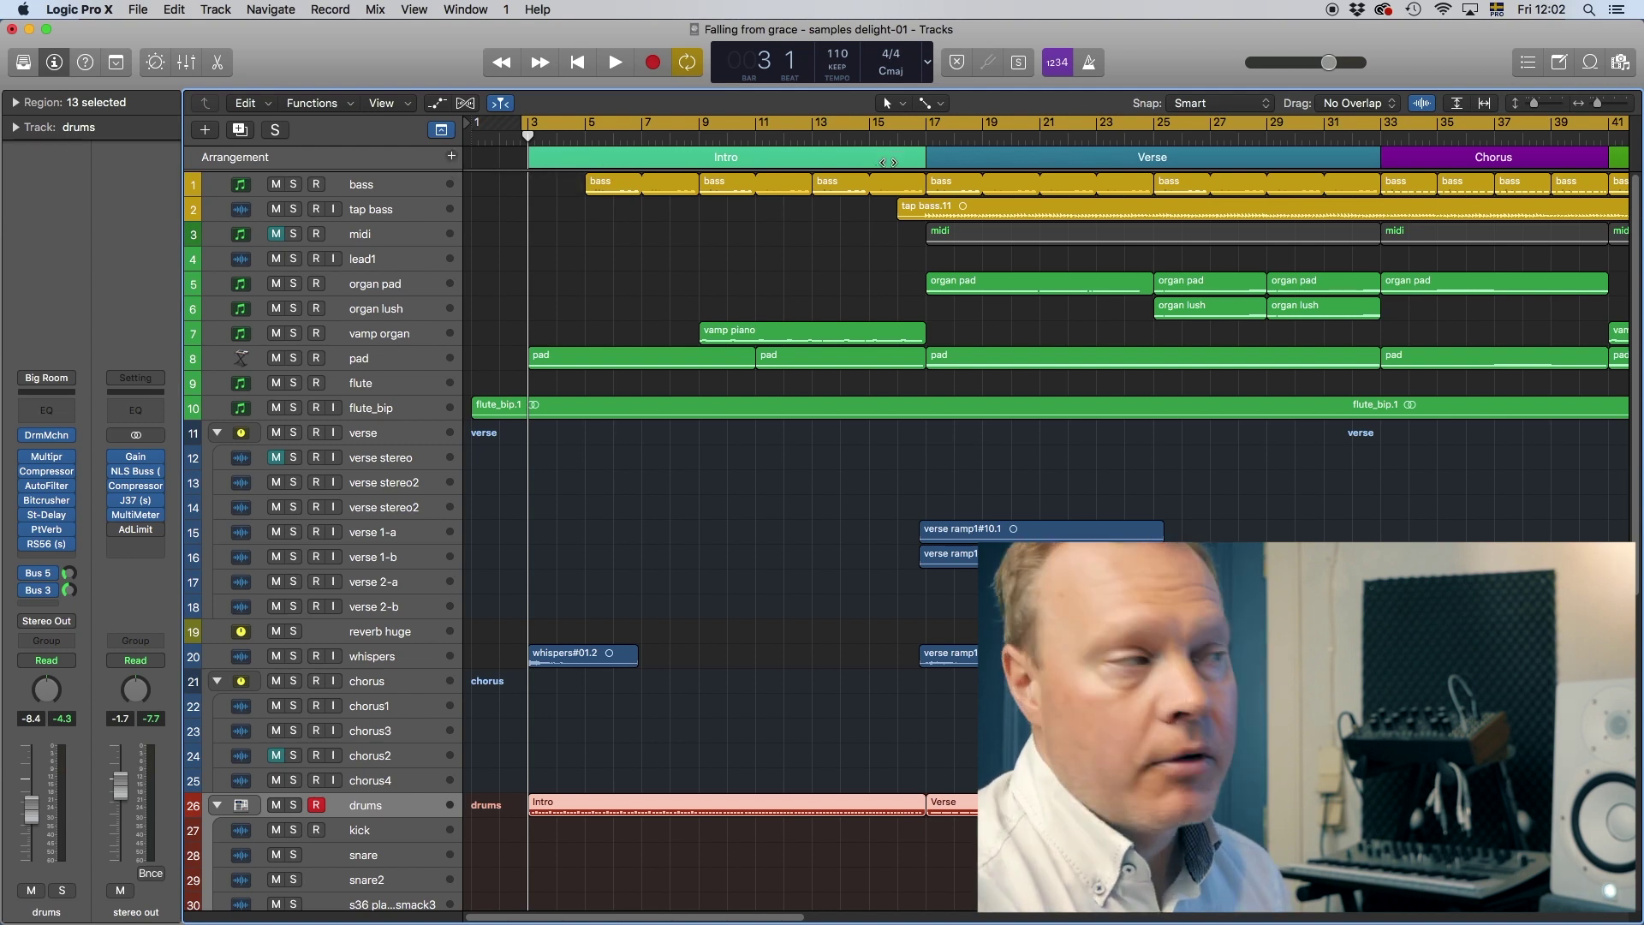
{"action": "left_click", "coordinate": [739, 160]}
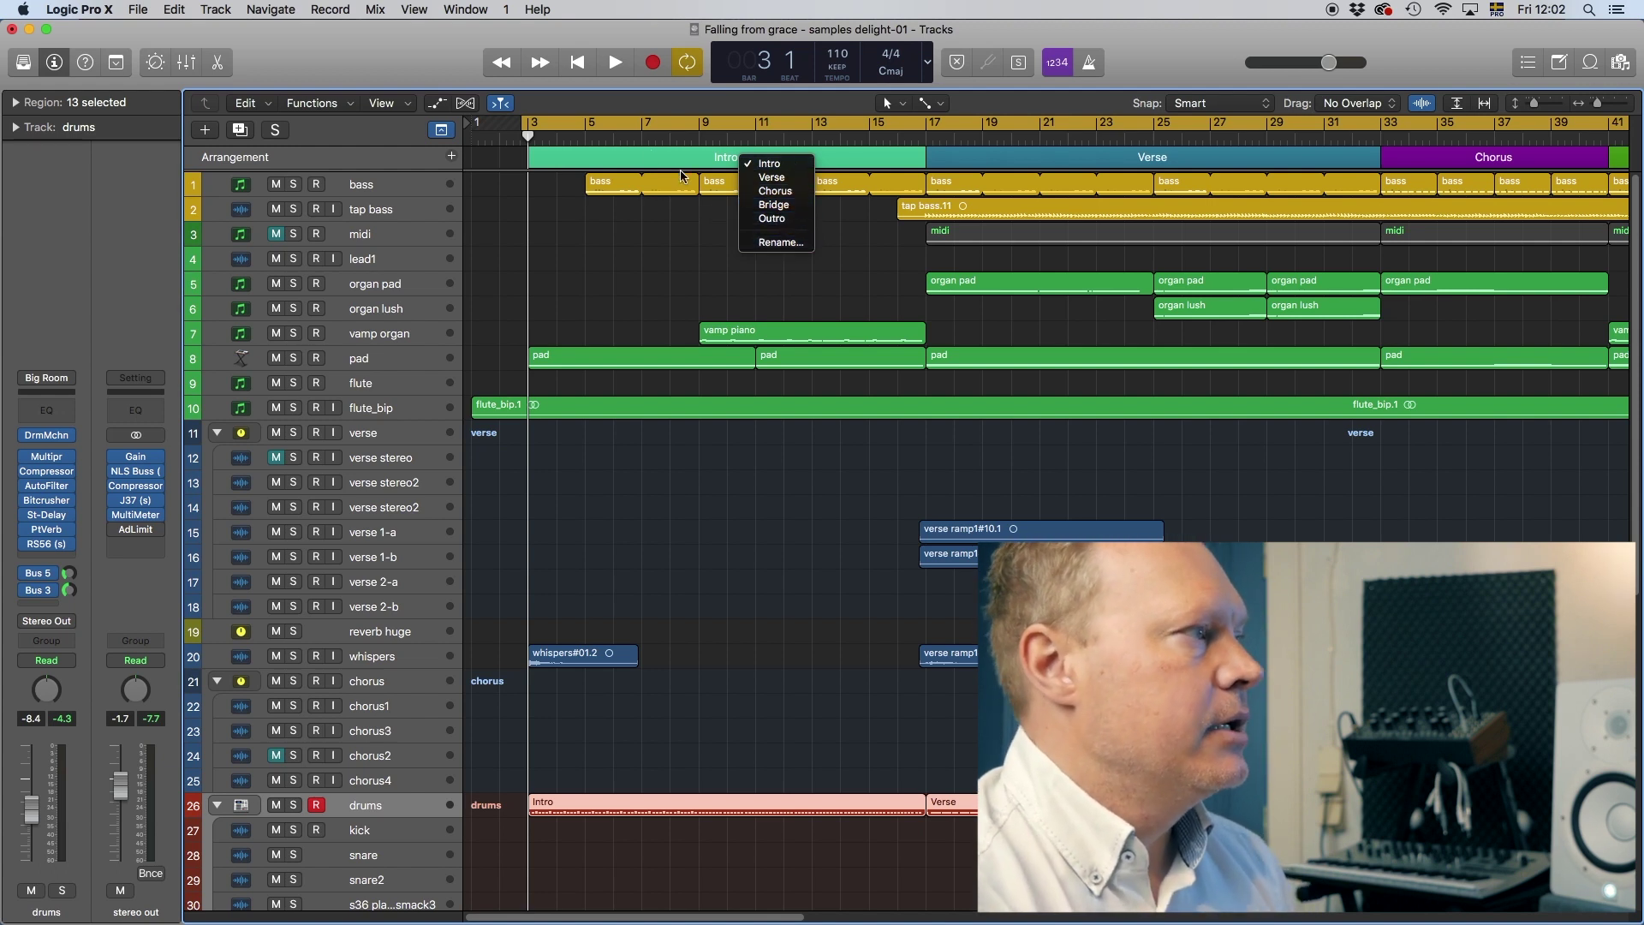
{"action": "left_click", "coordinate": [616, 159]}
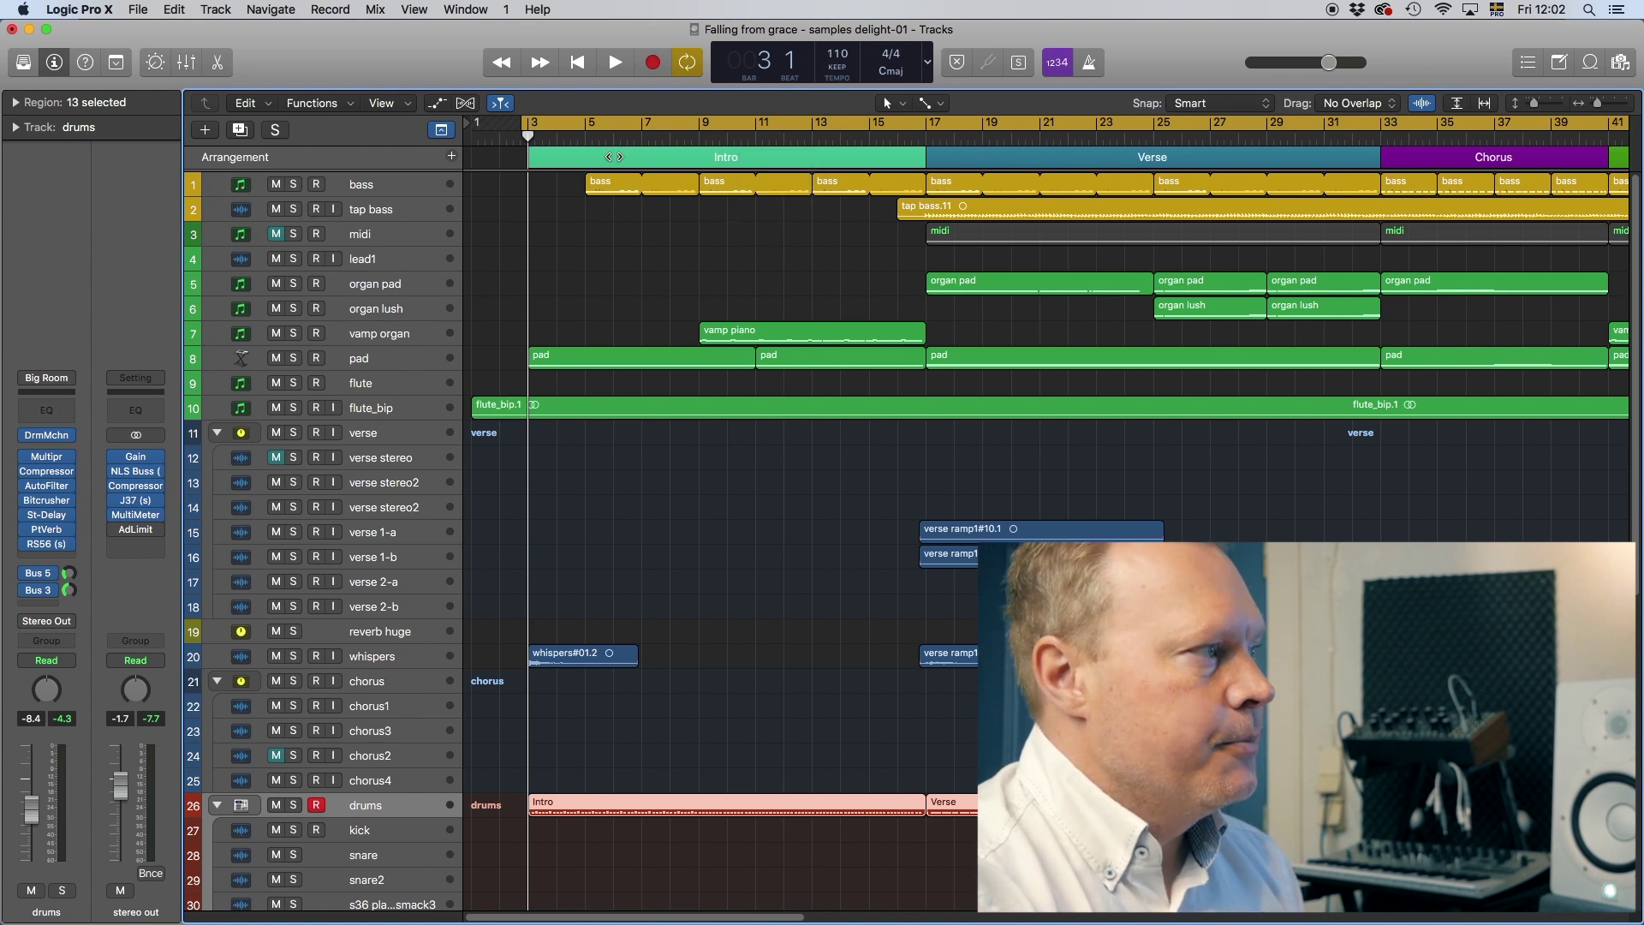
Step: Select the Intro arrangement marker and view the color palette for it, closing the palette without picking a color
{"action": "left_click", "coordinate": [553, 158]}
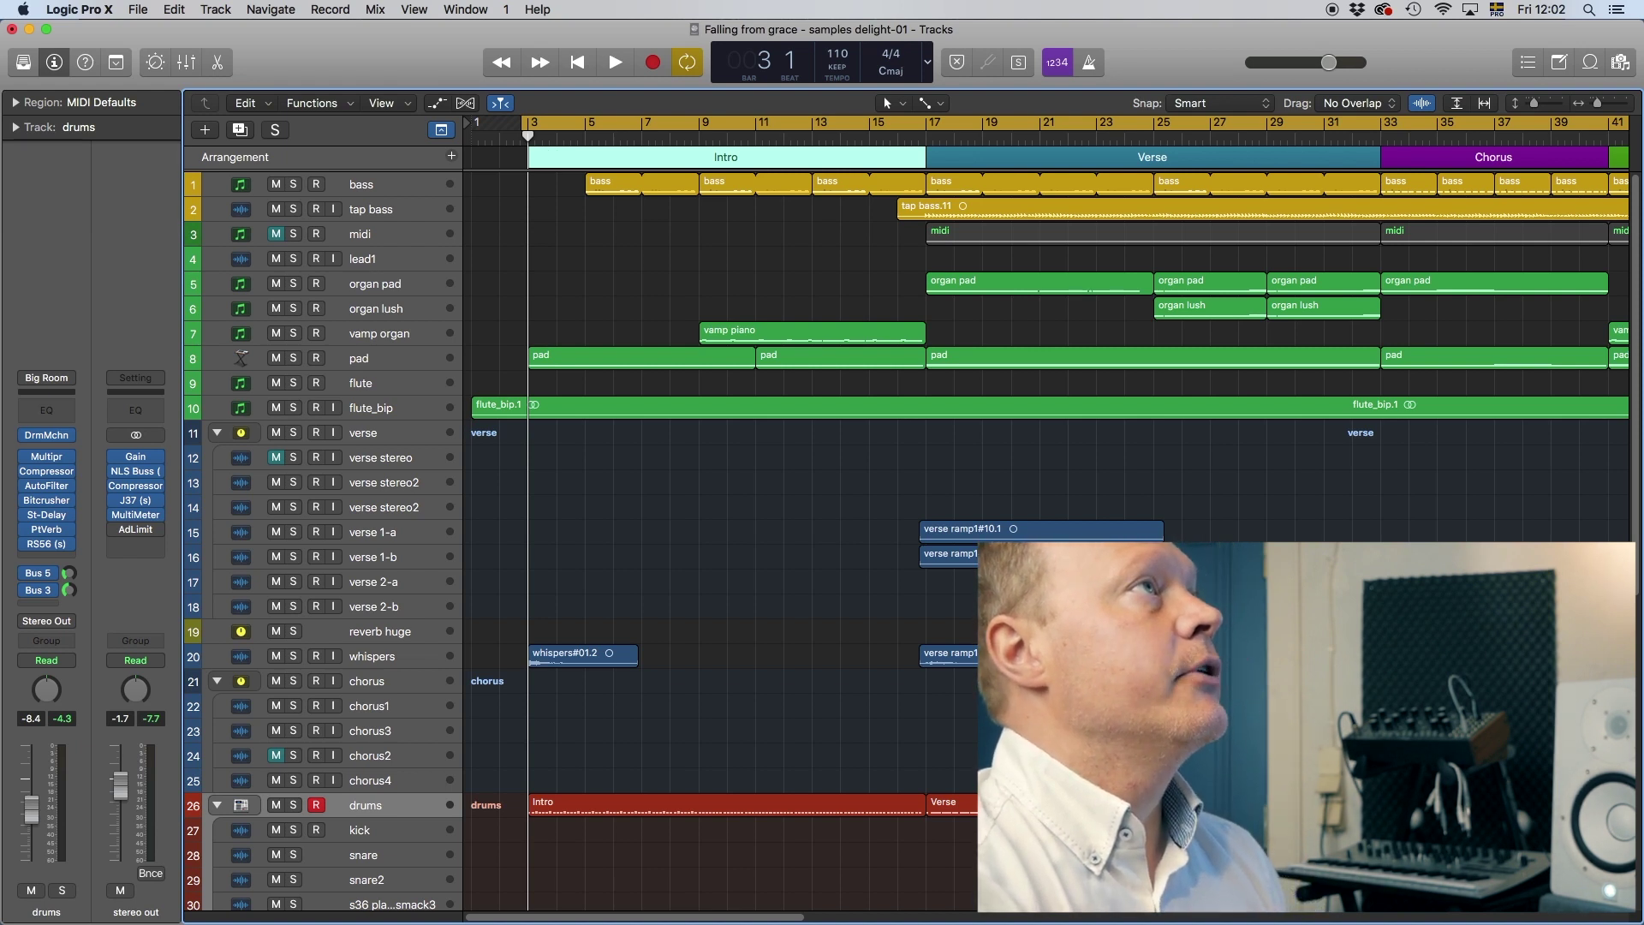
{"action": "key", "text": "alt+c"}
{"action": "left_click_drag", "start_coordinate": [1623, 358], "coordinate": [607, 251]}
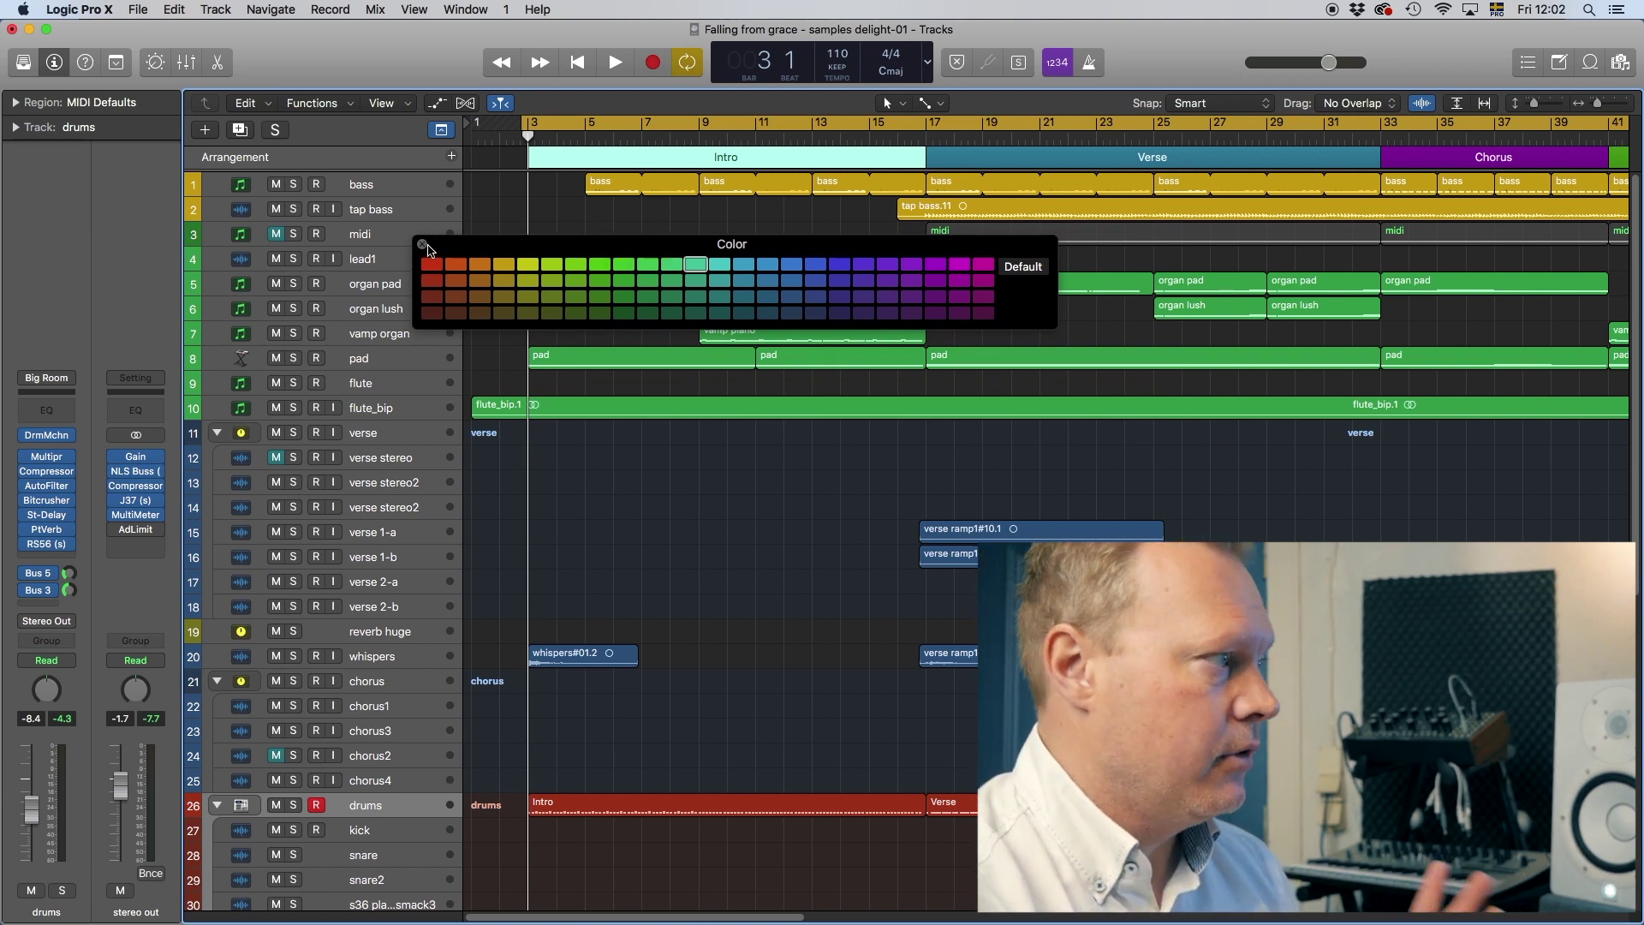
{"action": "left_click", "coordinate": [423, 246]}
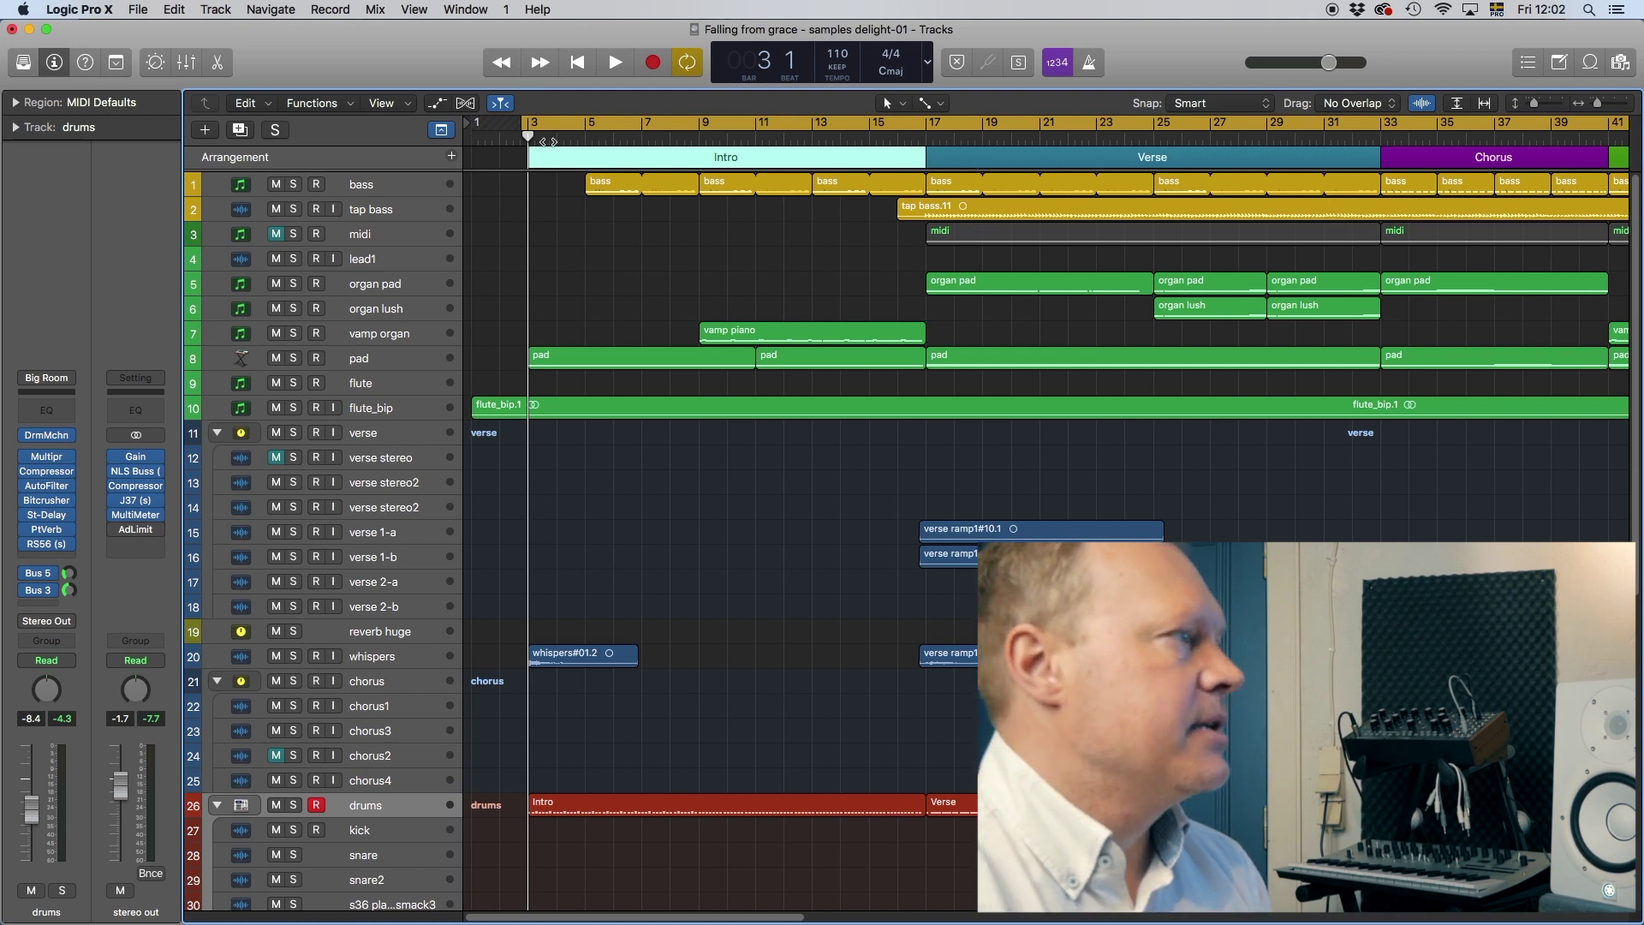
Step: Play the song from bar 5, solo the bass track while listening, and stop playback
{"action": "double_click", "coordinate": [587, 137]}
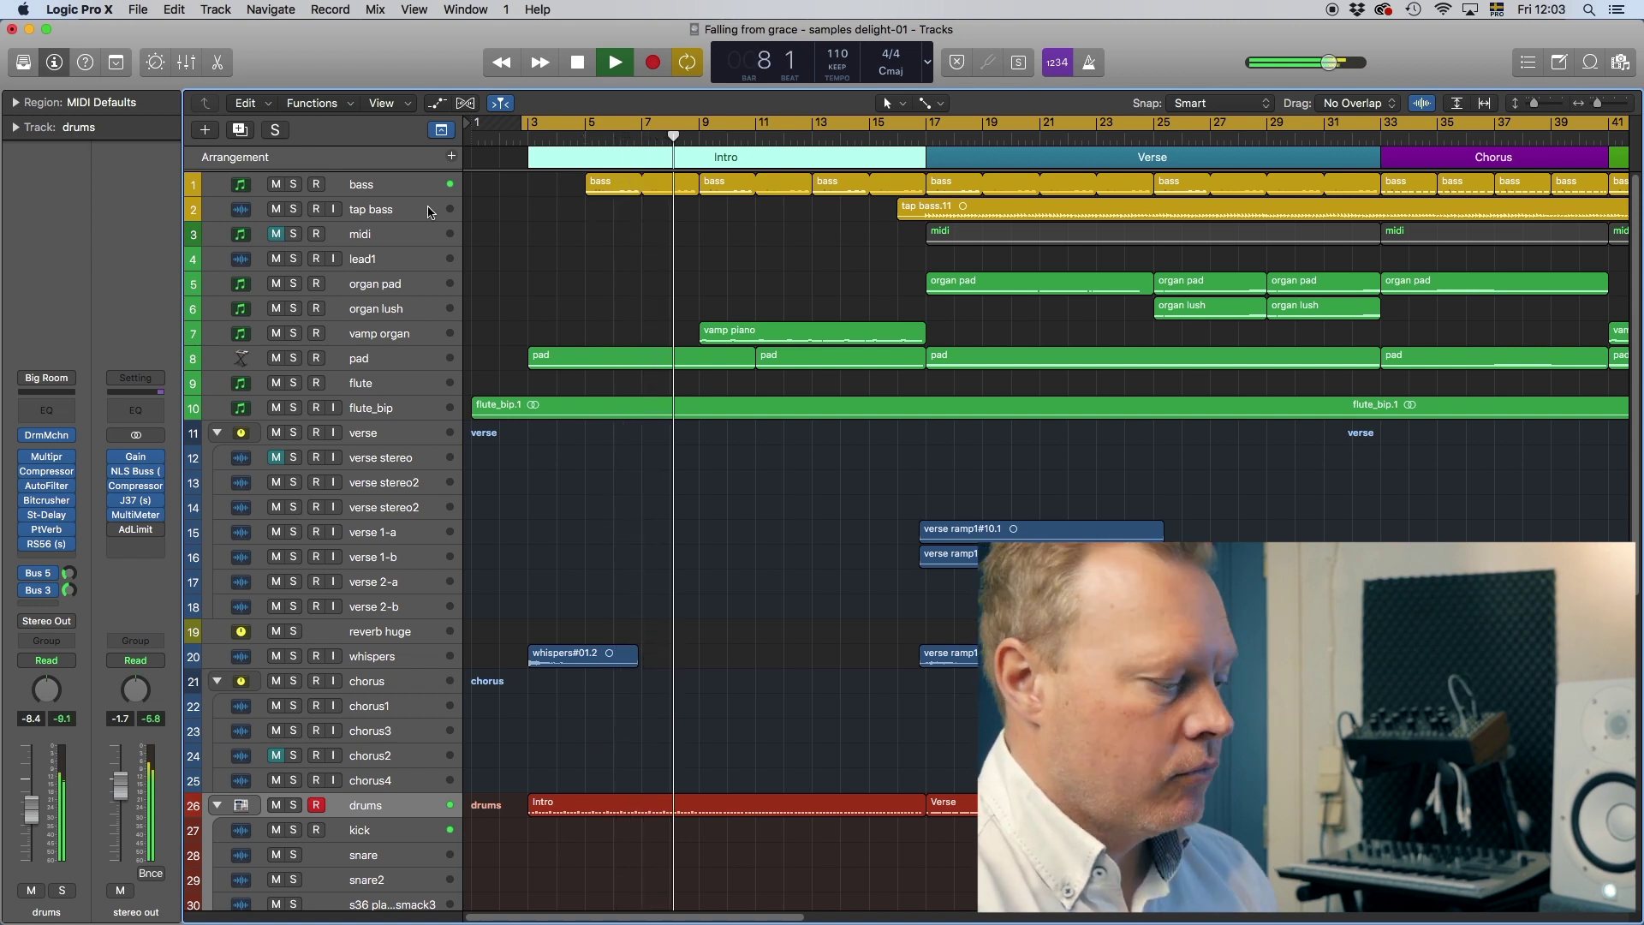
{"action": "left_click", "coordinate": [385, 186]}
{"action": "key", "text": "s"}
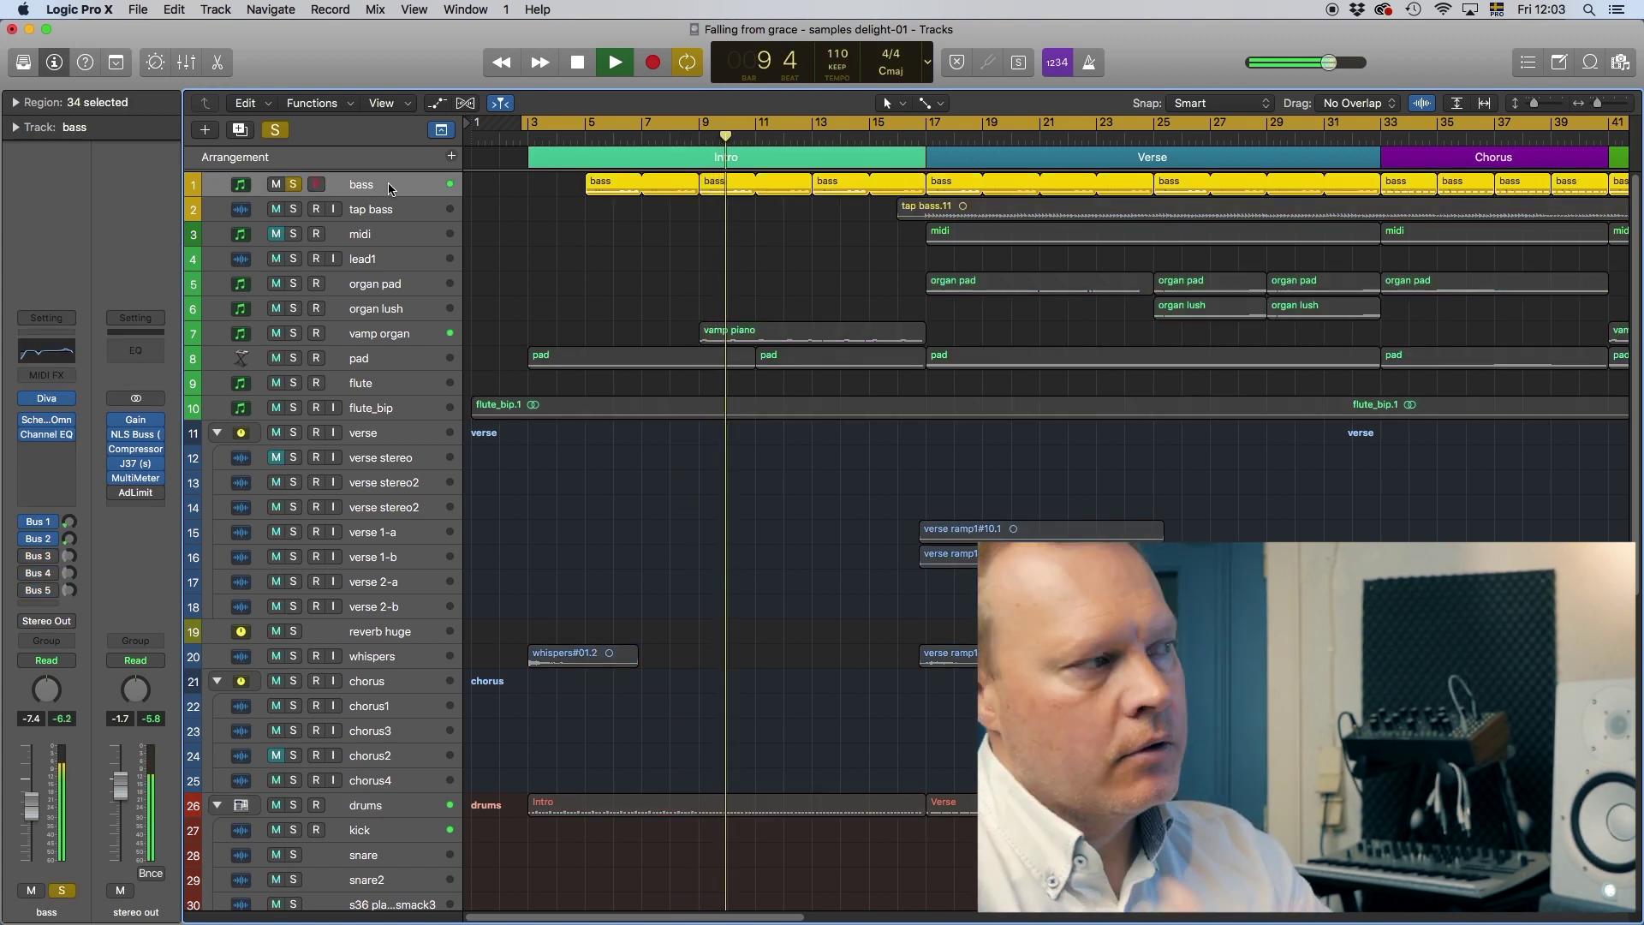
{"action": "key", "text": "space"}
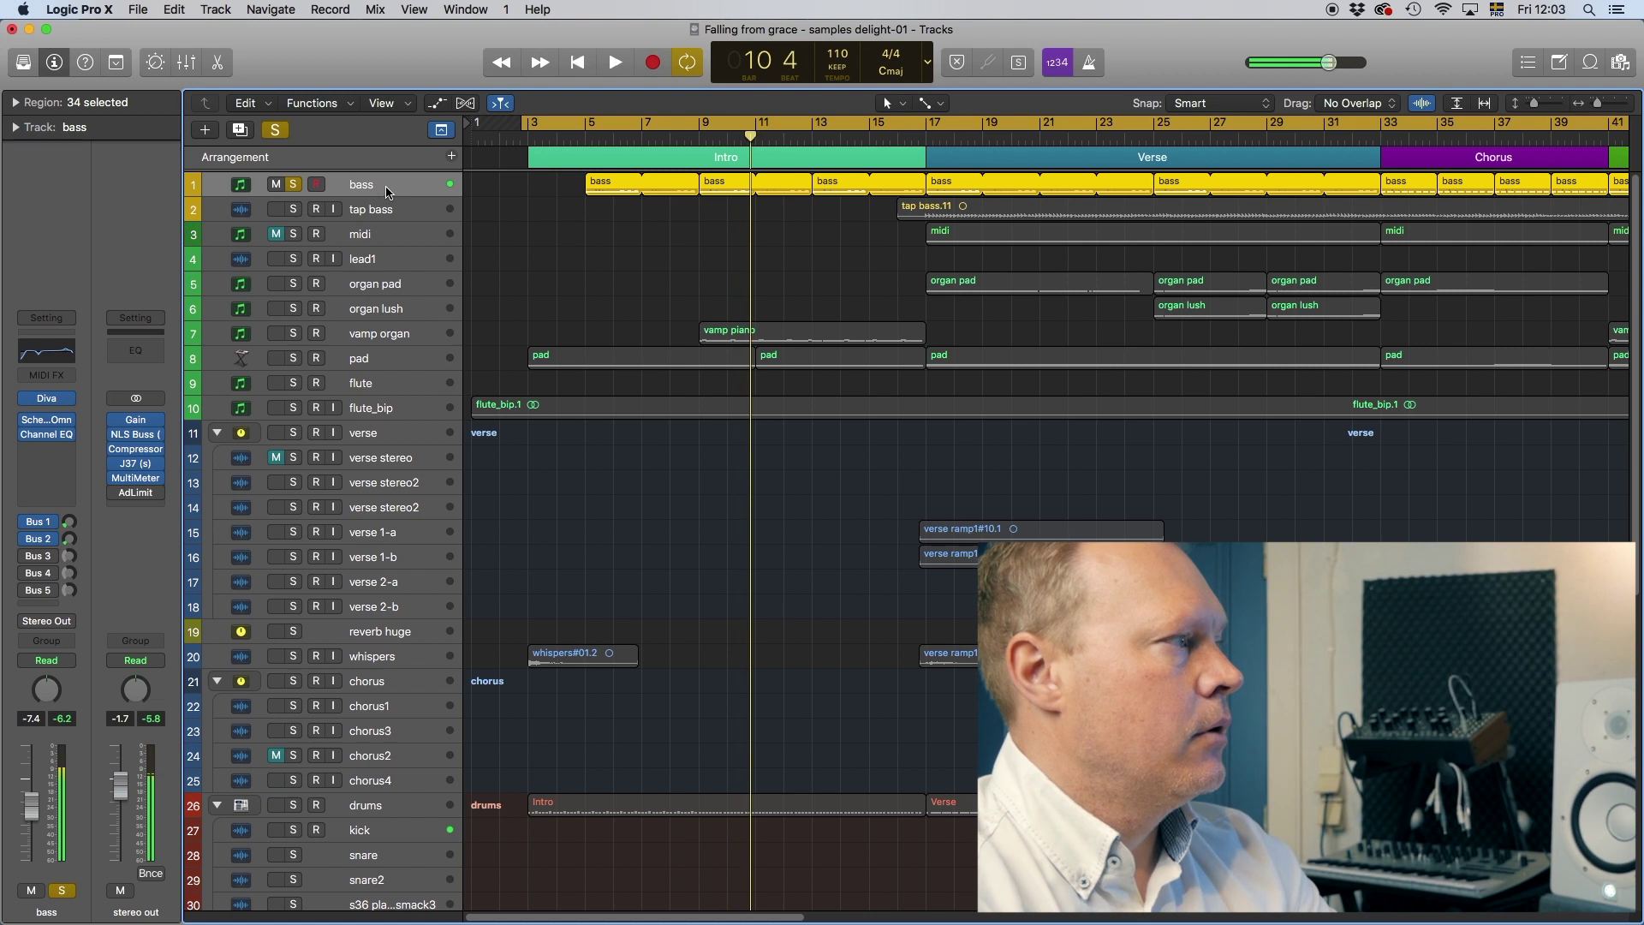
Step: Open the Diva synth on the bass track to view its settings, then close it
{"action": "mouse_move", "coordinate": [51, 404]}
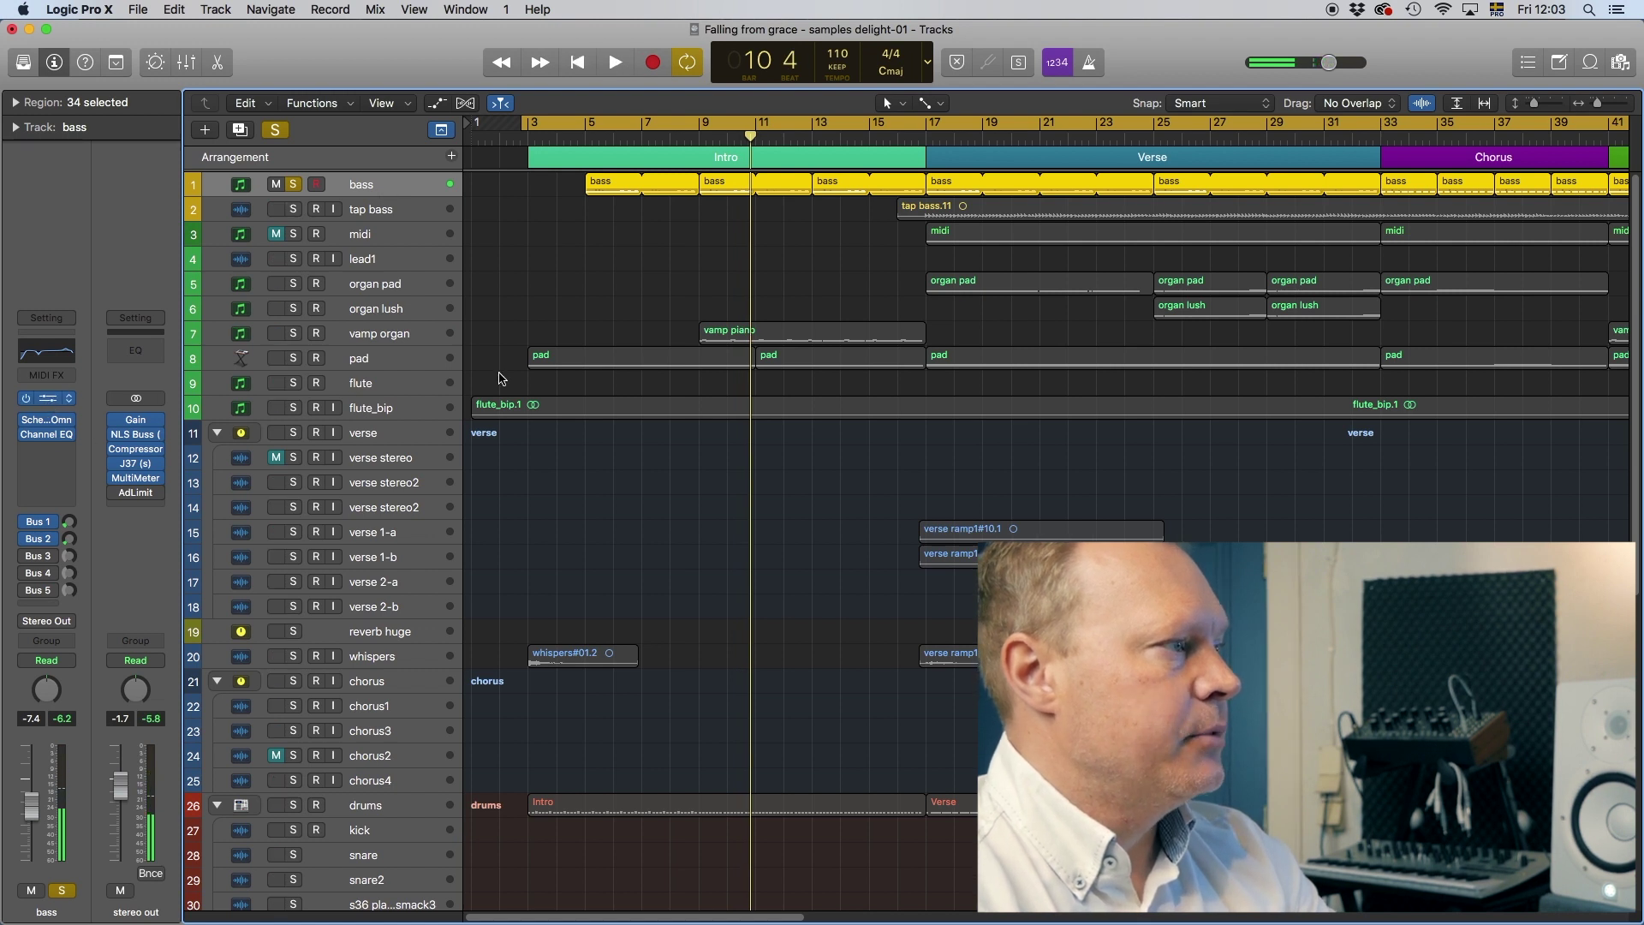
{"action": "left_click_drag", "start_coordinate": [444, 44], "coordinate": [607, 67]}
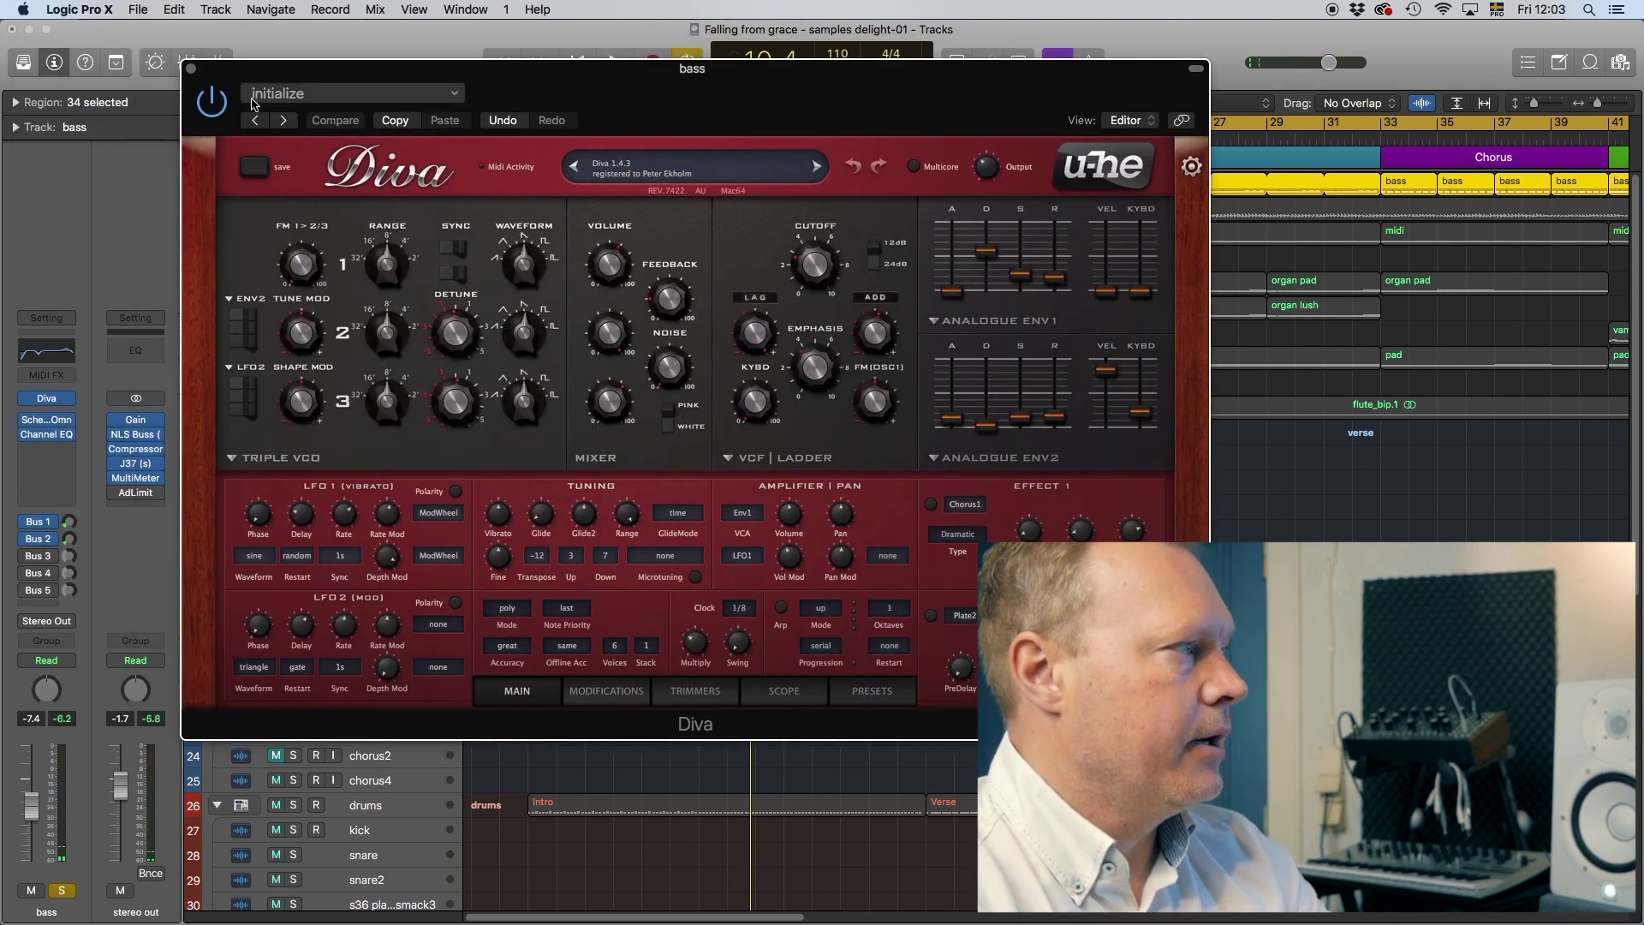
{"action": "left_click", "coordinate": [191, 69]}
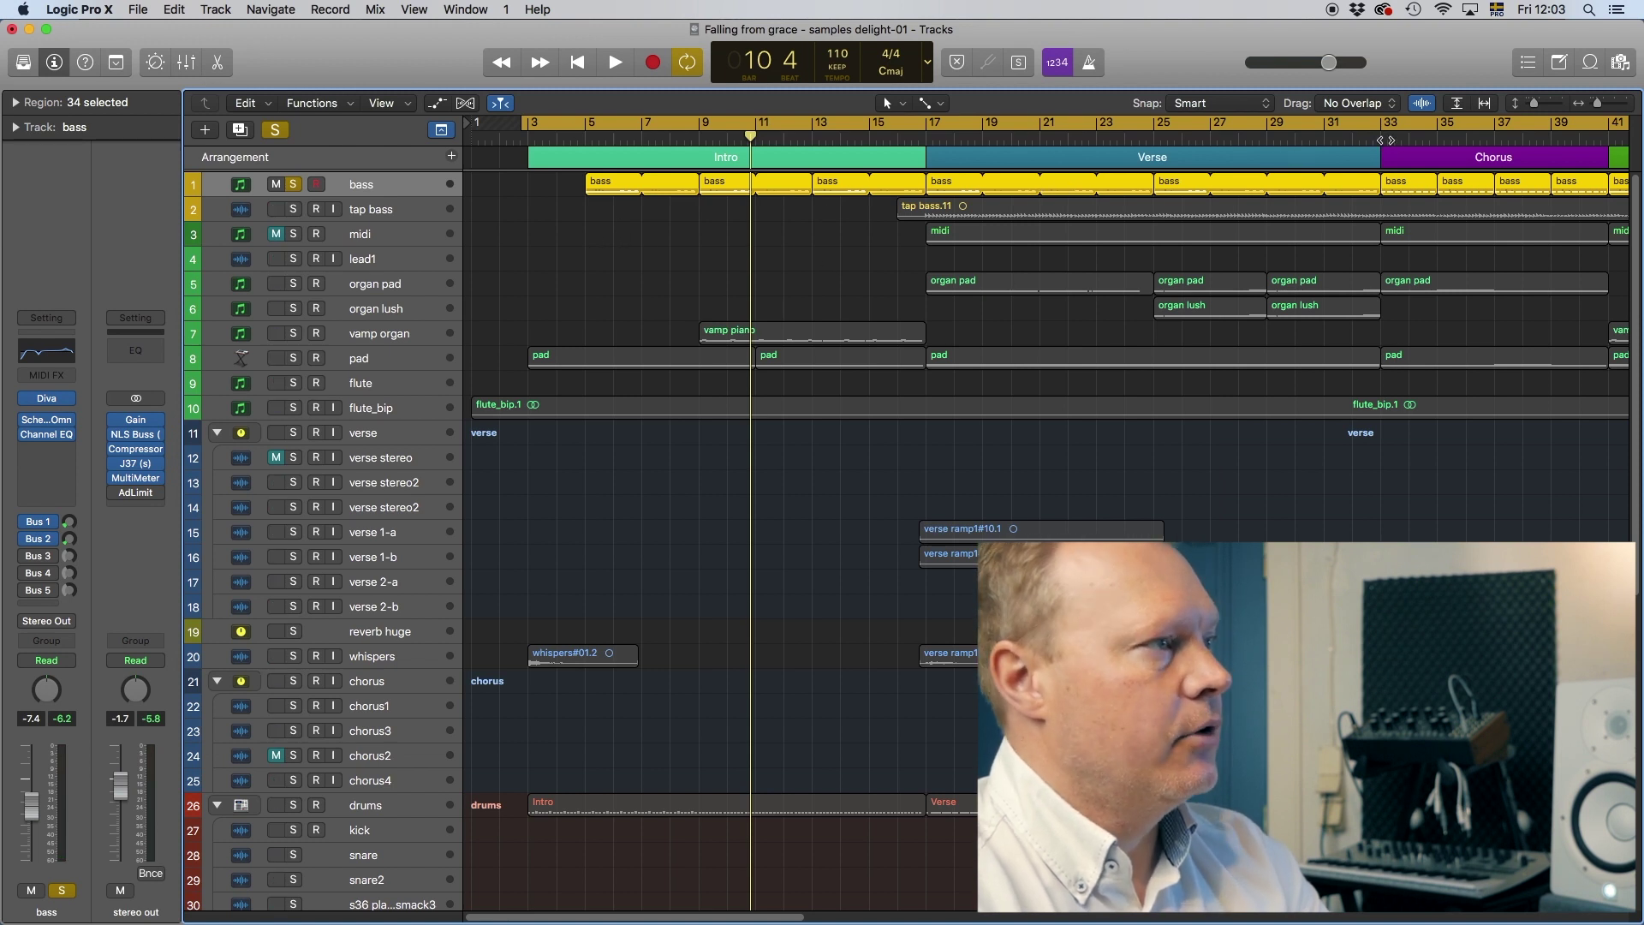
Step: Listen to the soloed bass from the Chorus at bar 33, then stop and return the playhead to bar 5
{"action": "left_click", "coordinate": [1383, 136]}
{"action": "key", "text": "space"}
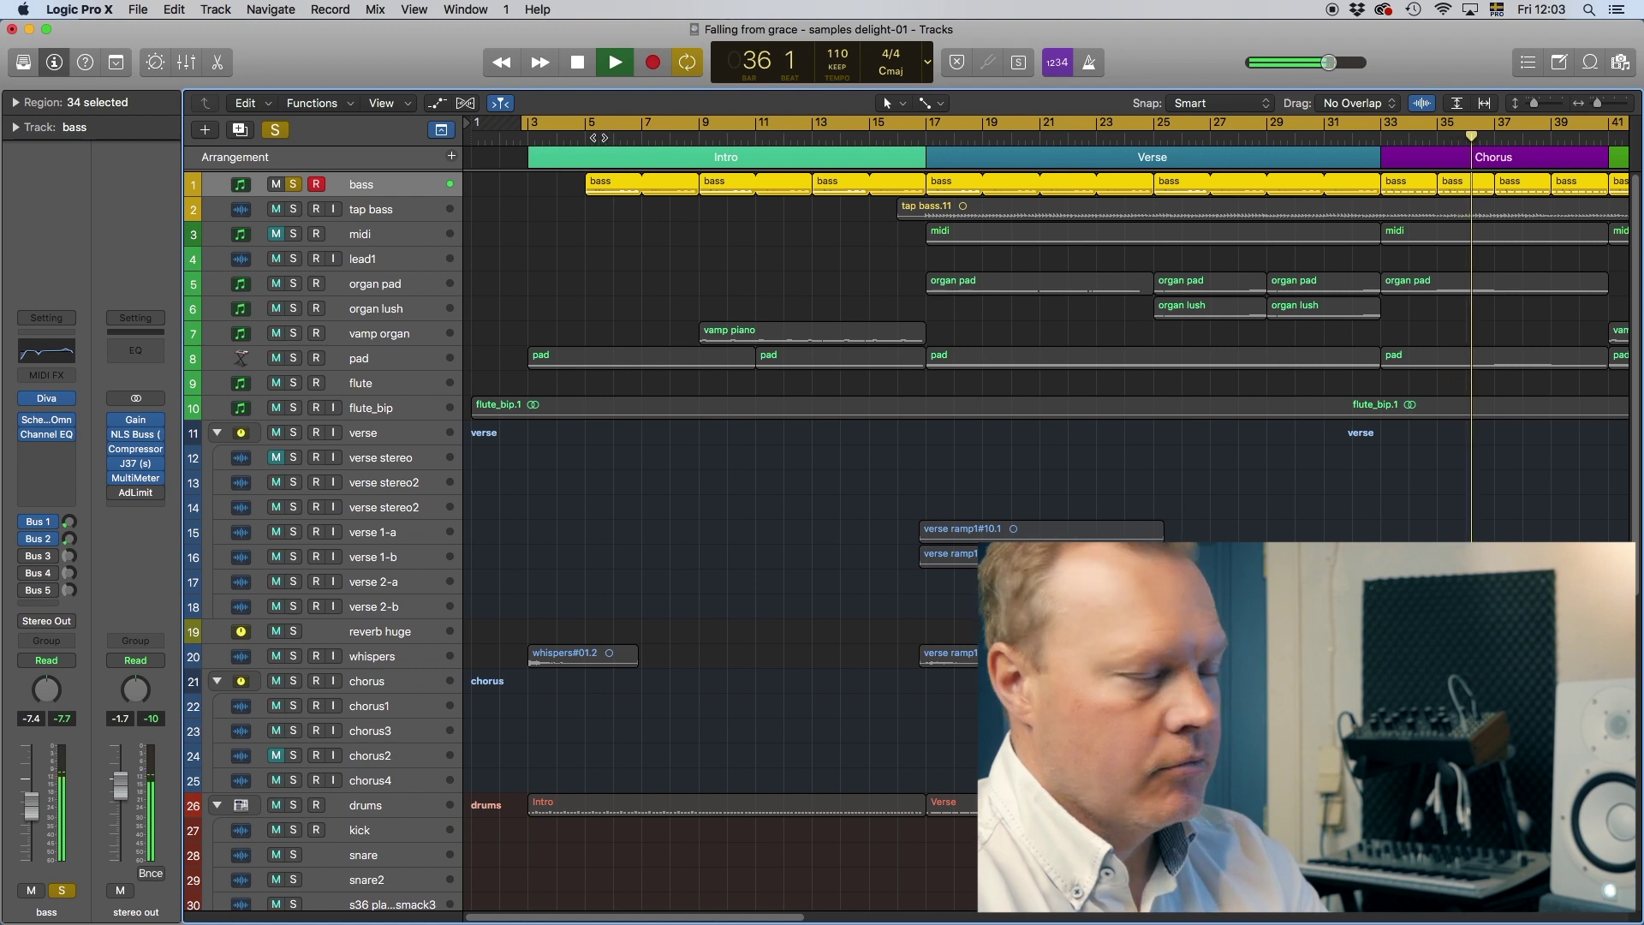
{"action": "key", "text": "space"}
{"action": "left_click", "coordinate": [585, 135]}
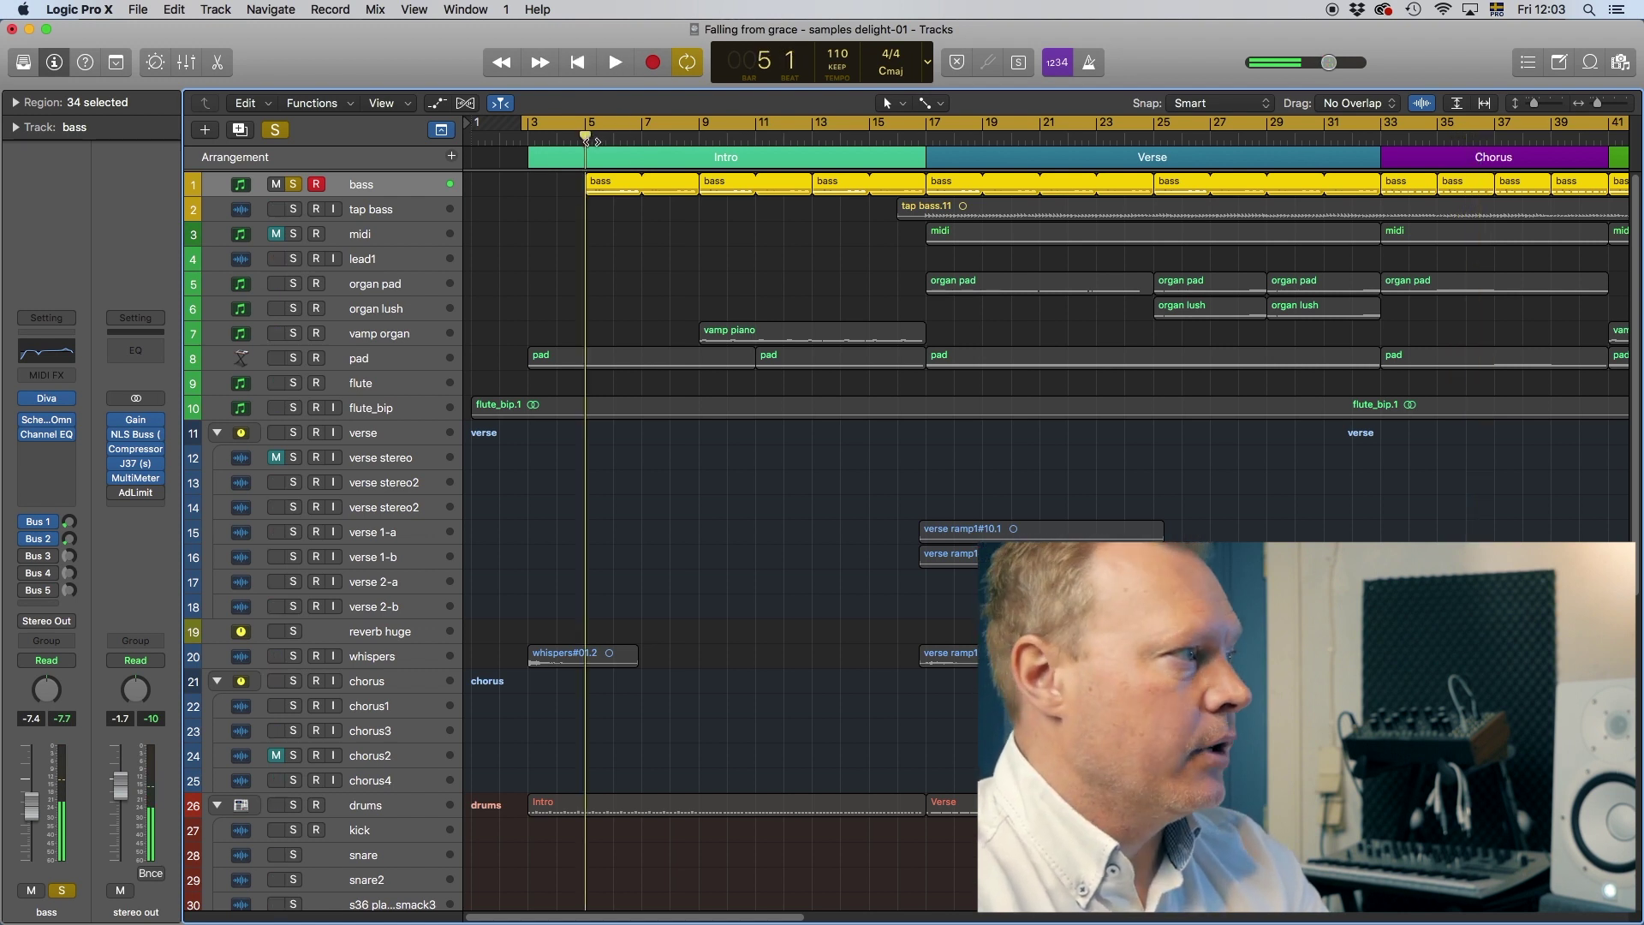
Step: Examine the first bass regions' notes in the Piano Roll from bar 5, then close the editor and unsolo the bass track
{"action": "double_click", "coordinate": [604, 185]}
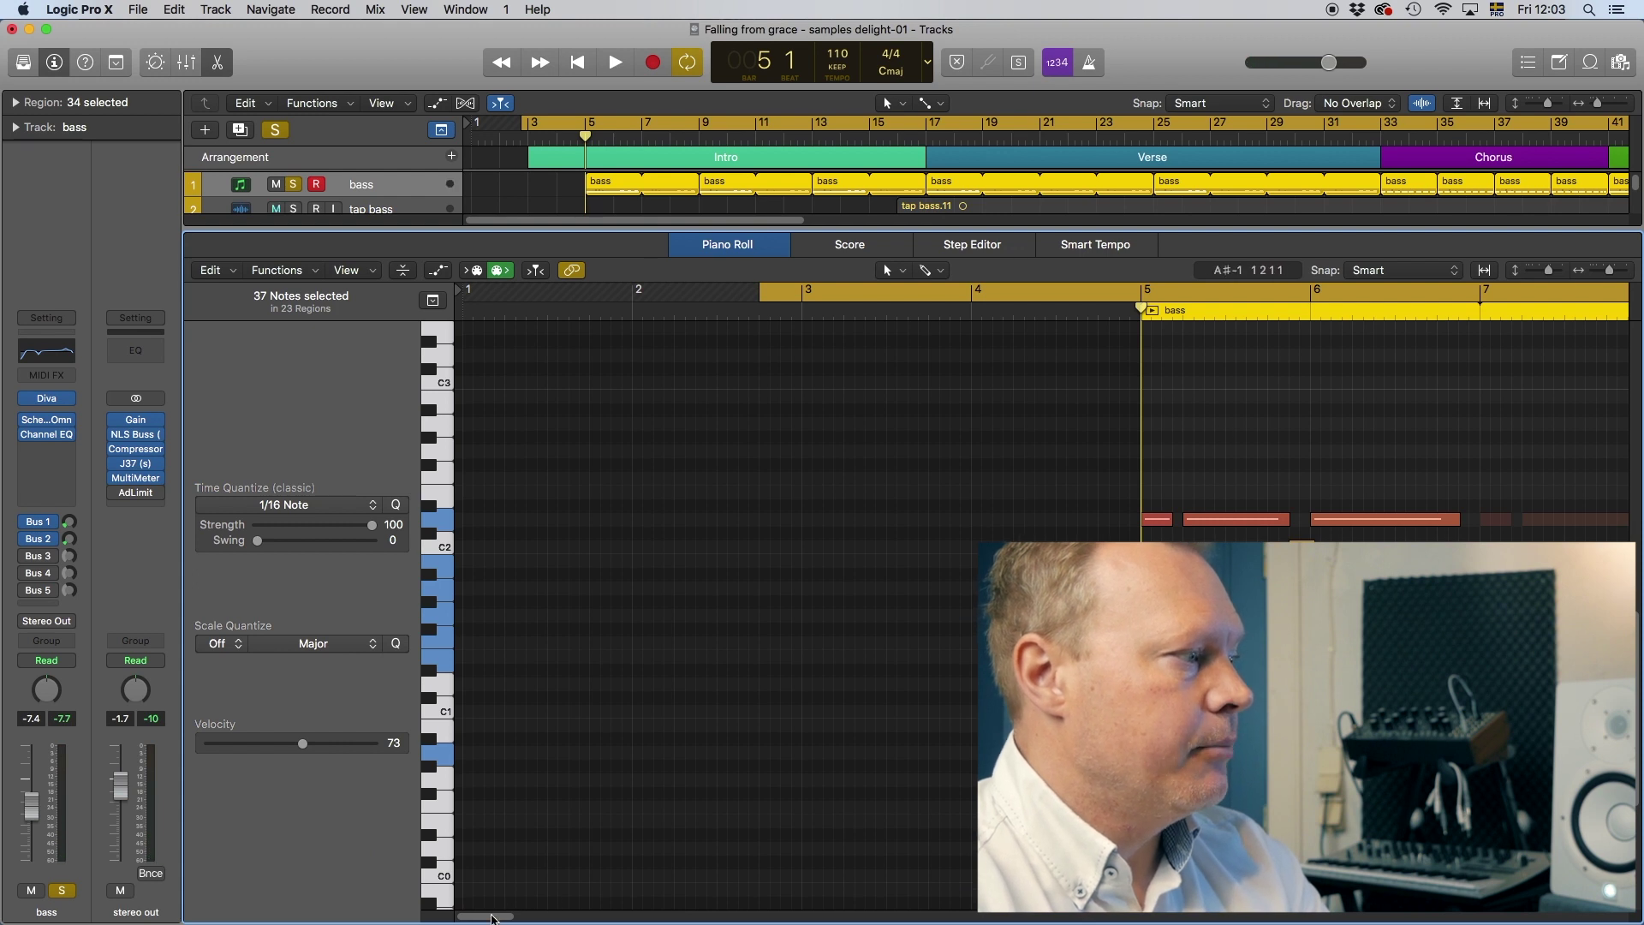
{"action": "left_click_drag", "start_coordinate": [493, 919], "coordinate": [525, 916]}
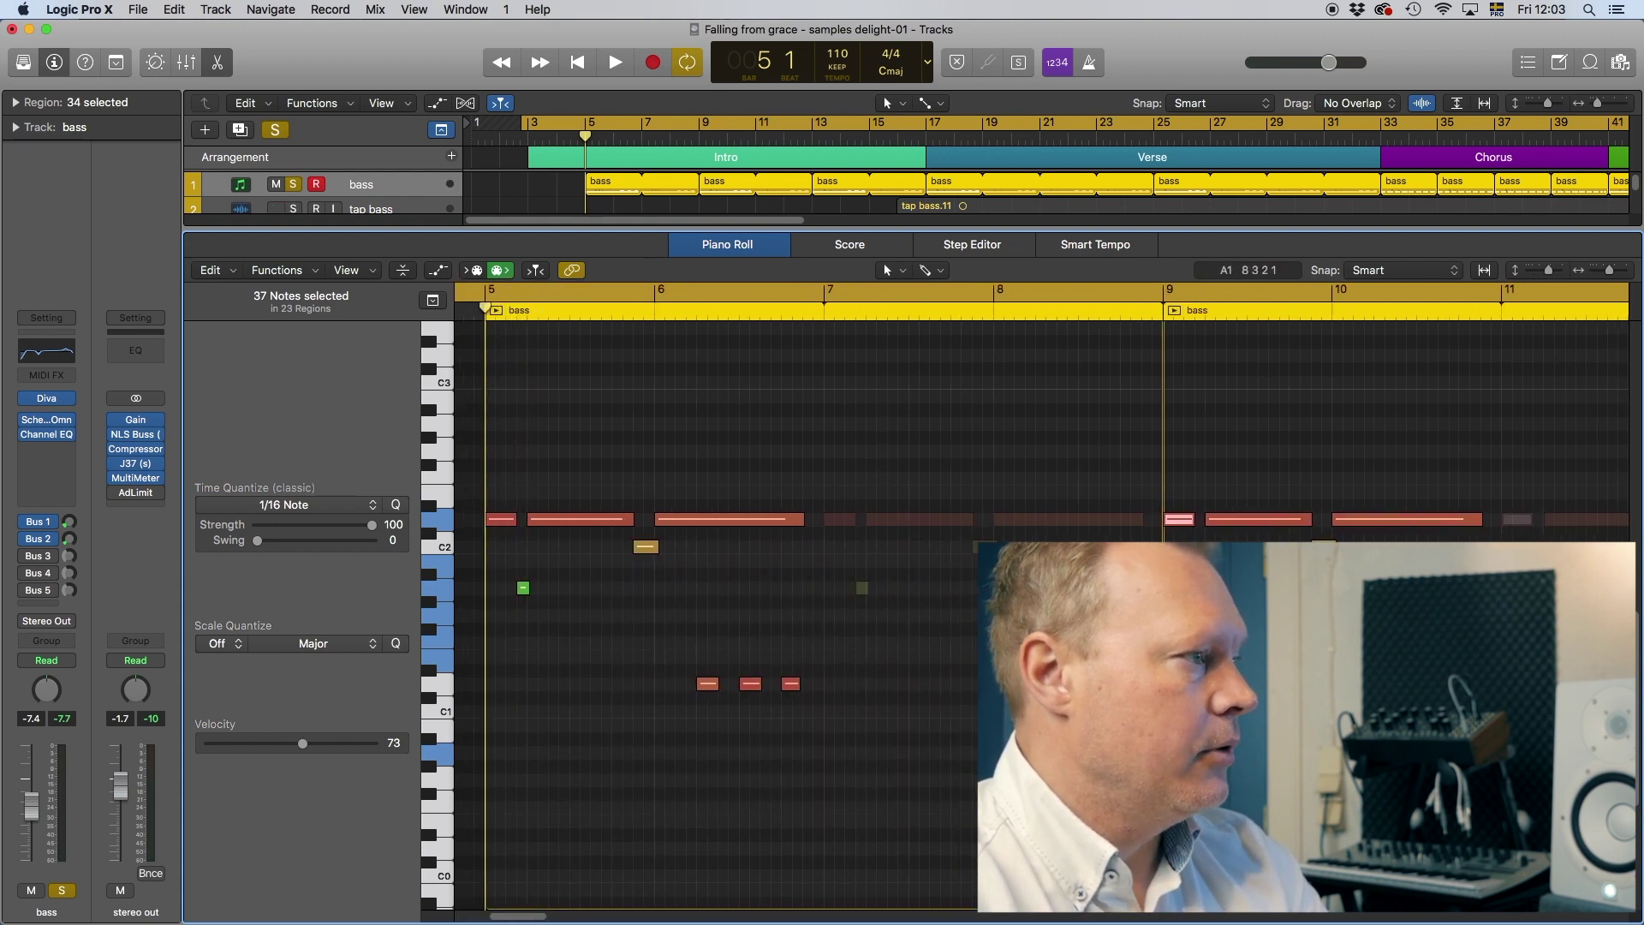
{"action": "left_click", "coordinate": [214, 62]}
{"action": "left_click", "coordinate": [293, 186]}
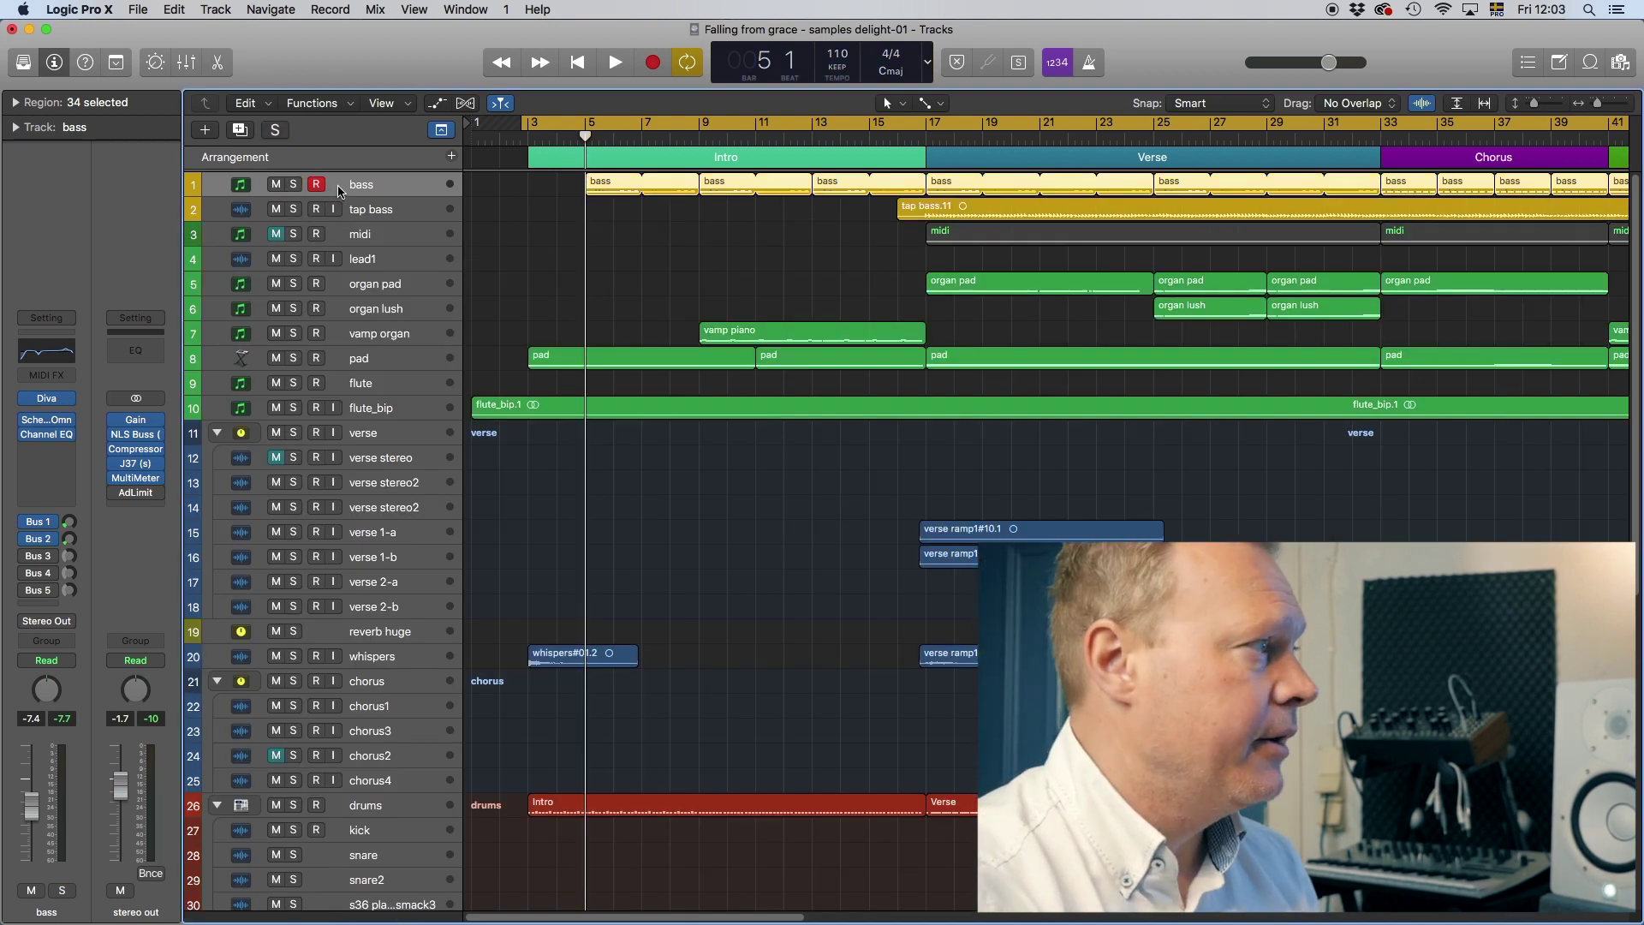
Step: Play from the Verse at bar 17, solo the tap bass, add the bass to the solo, then clear all solos and stop playback
{"action": "left_click", "coordinate": [380, 210]}
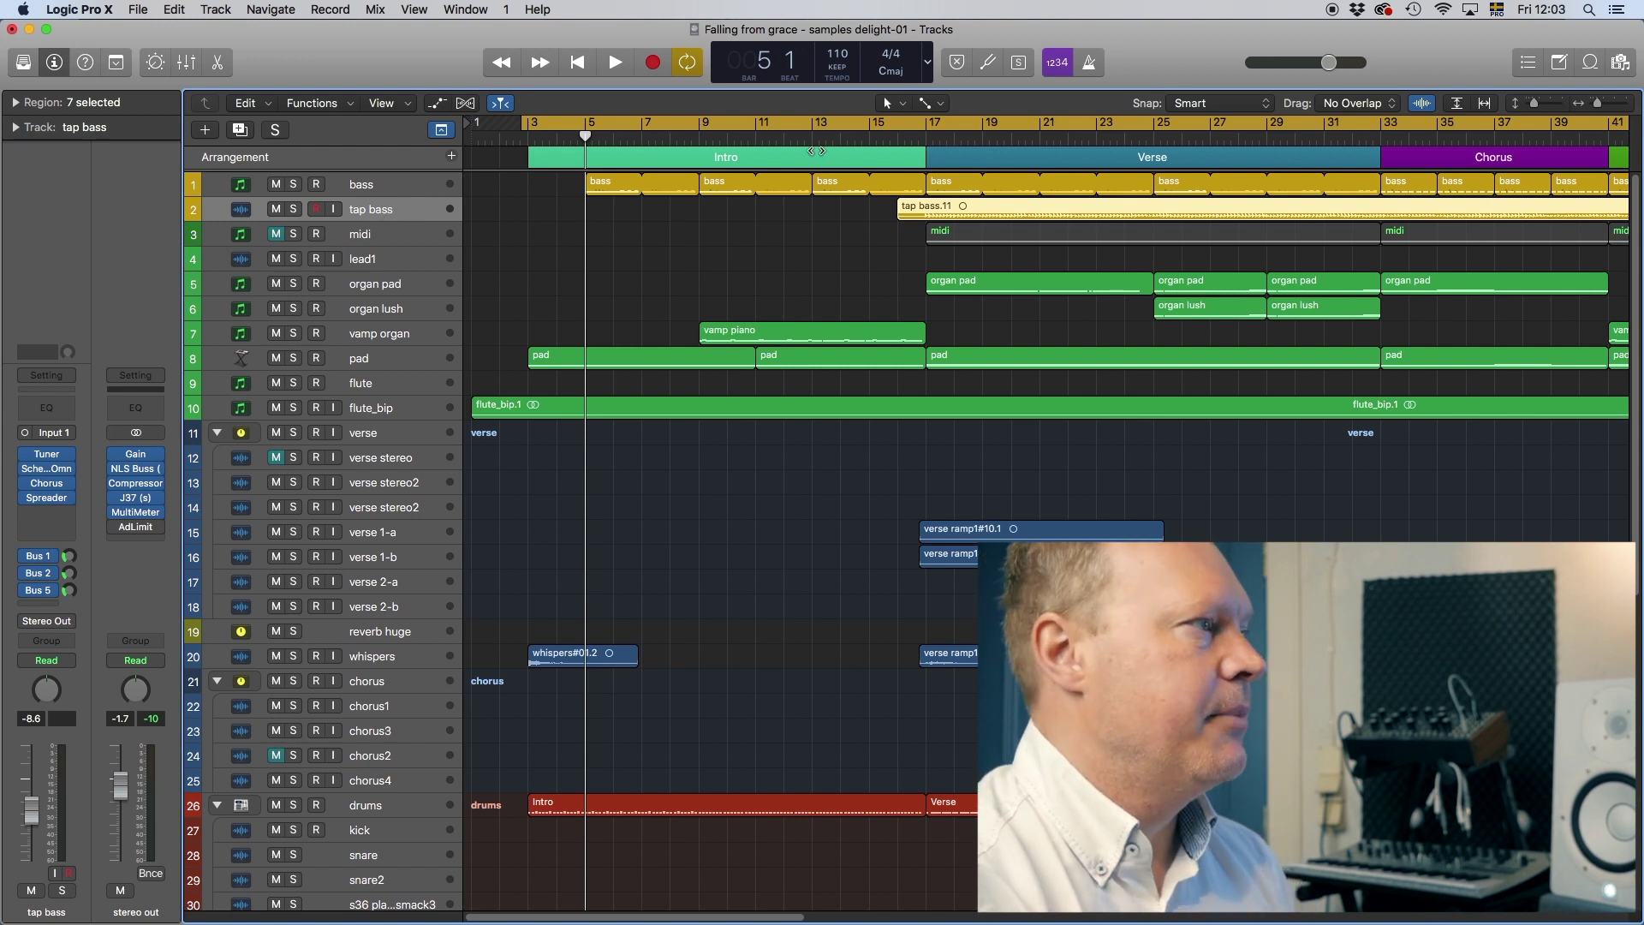
{"action": "left_click", "coordinate": [925, 137]}
{"action": "key", "text": "space"}
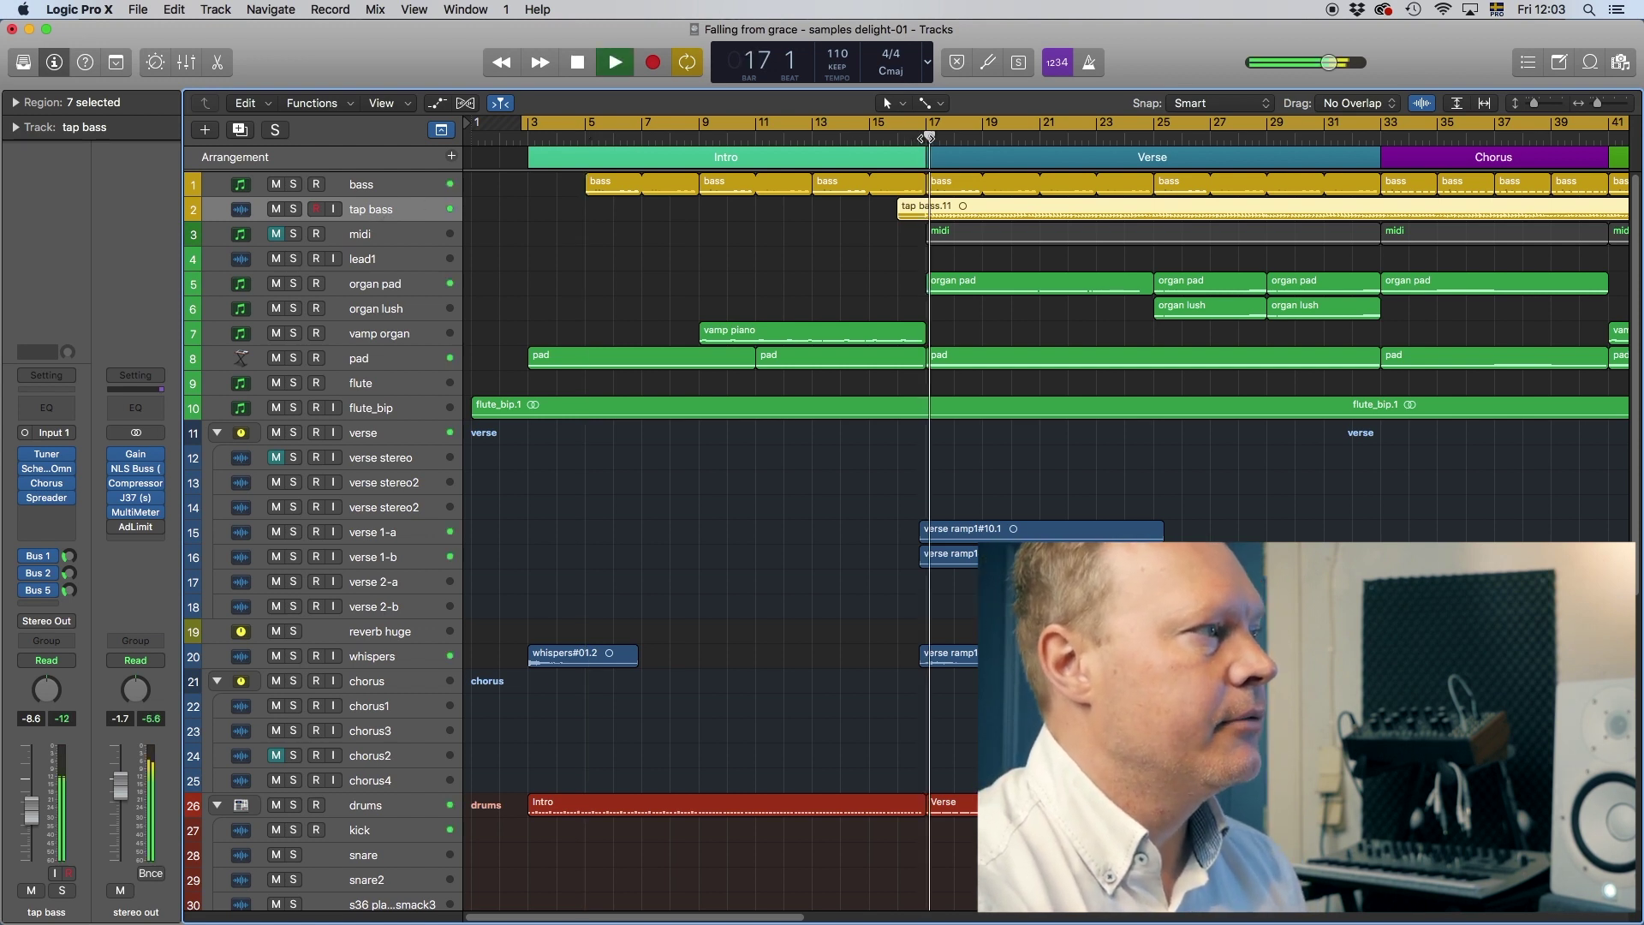
{"action": "key", "text": "s"}
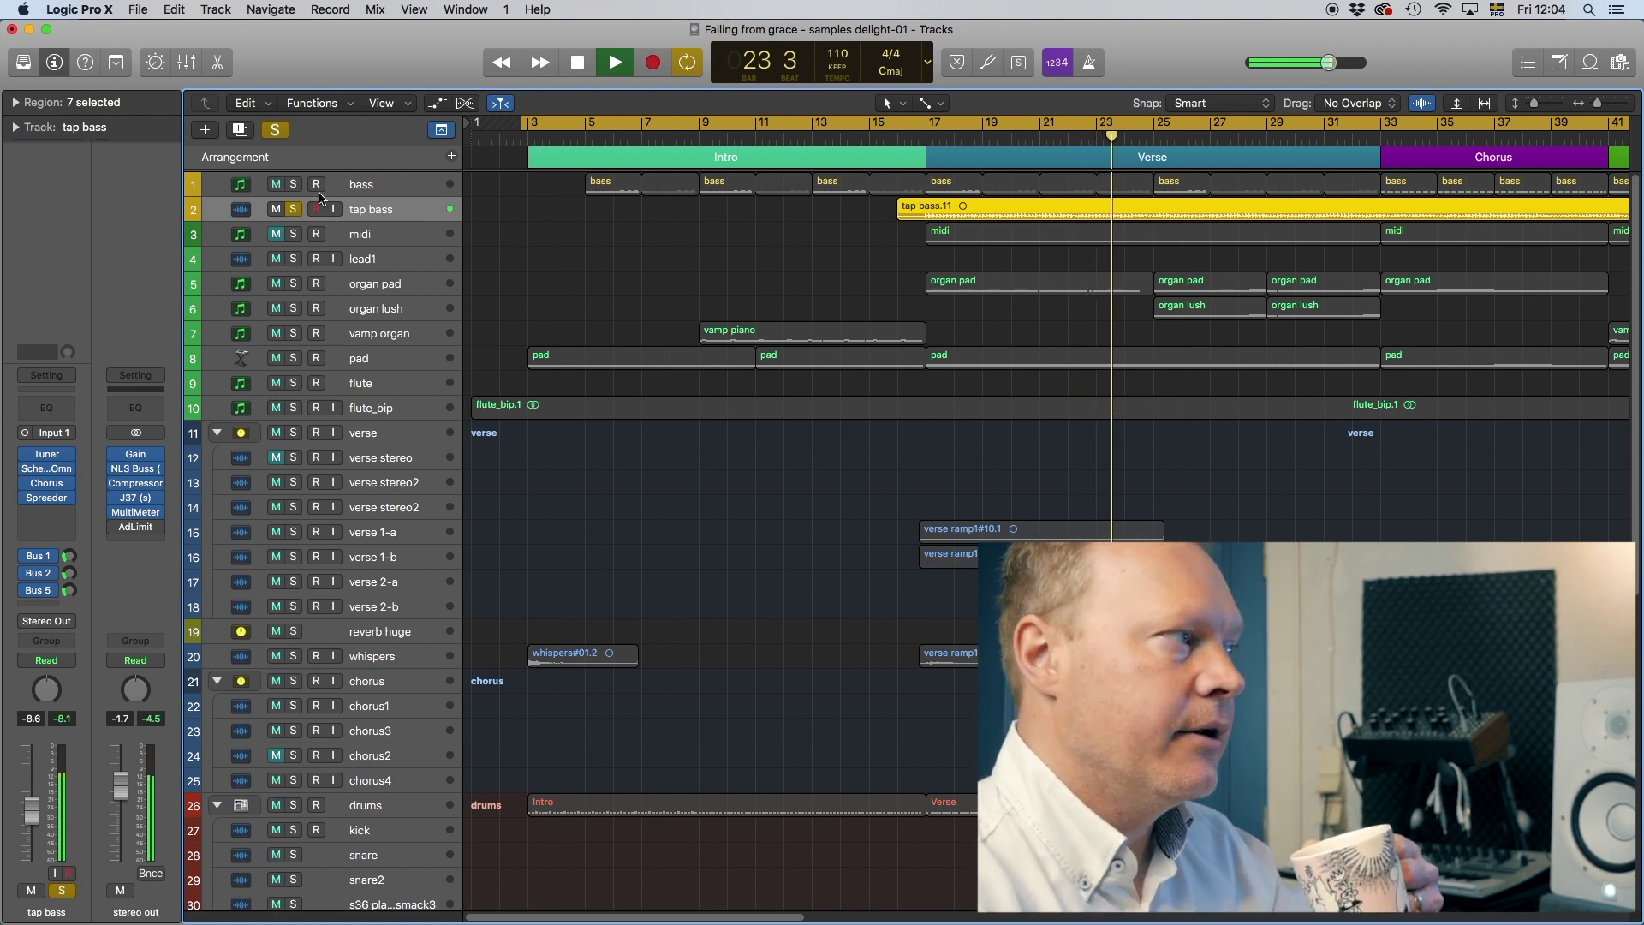
{"action": "left_click", "coordinate": [353, 185]}
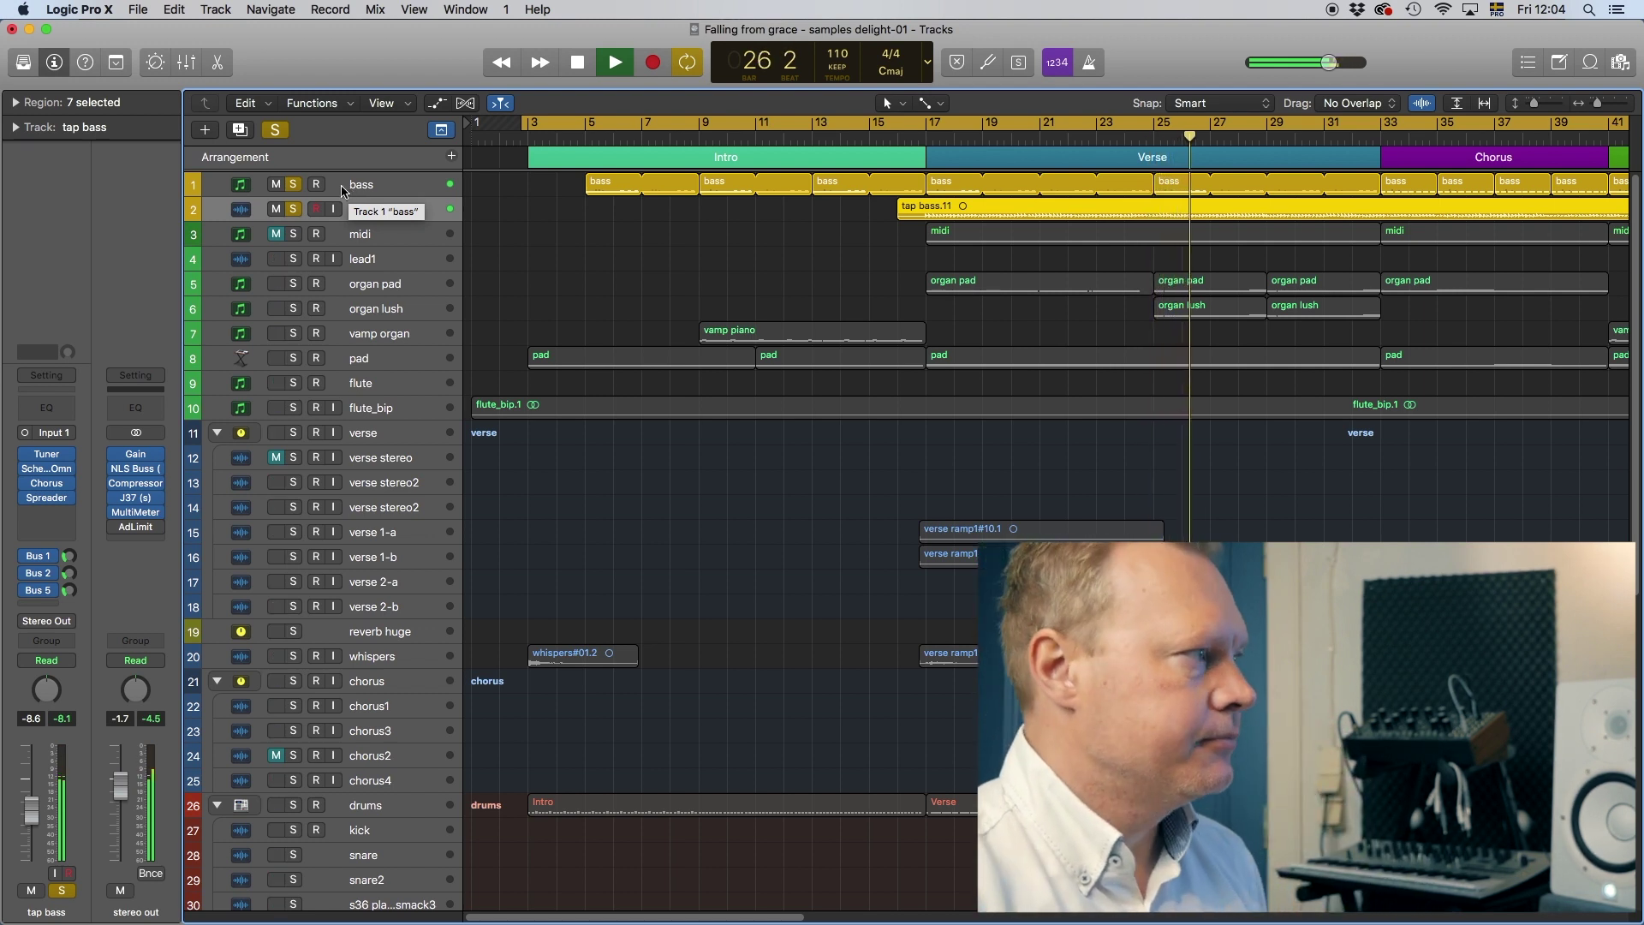
{"action": "left_click", "coordinate": [275, 130]}
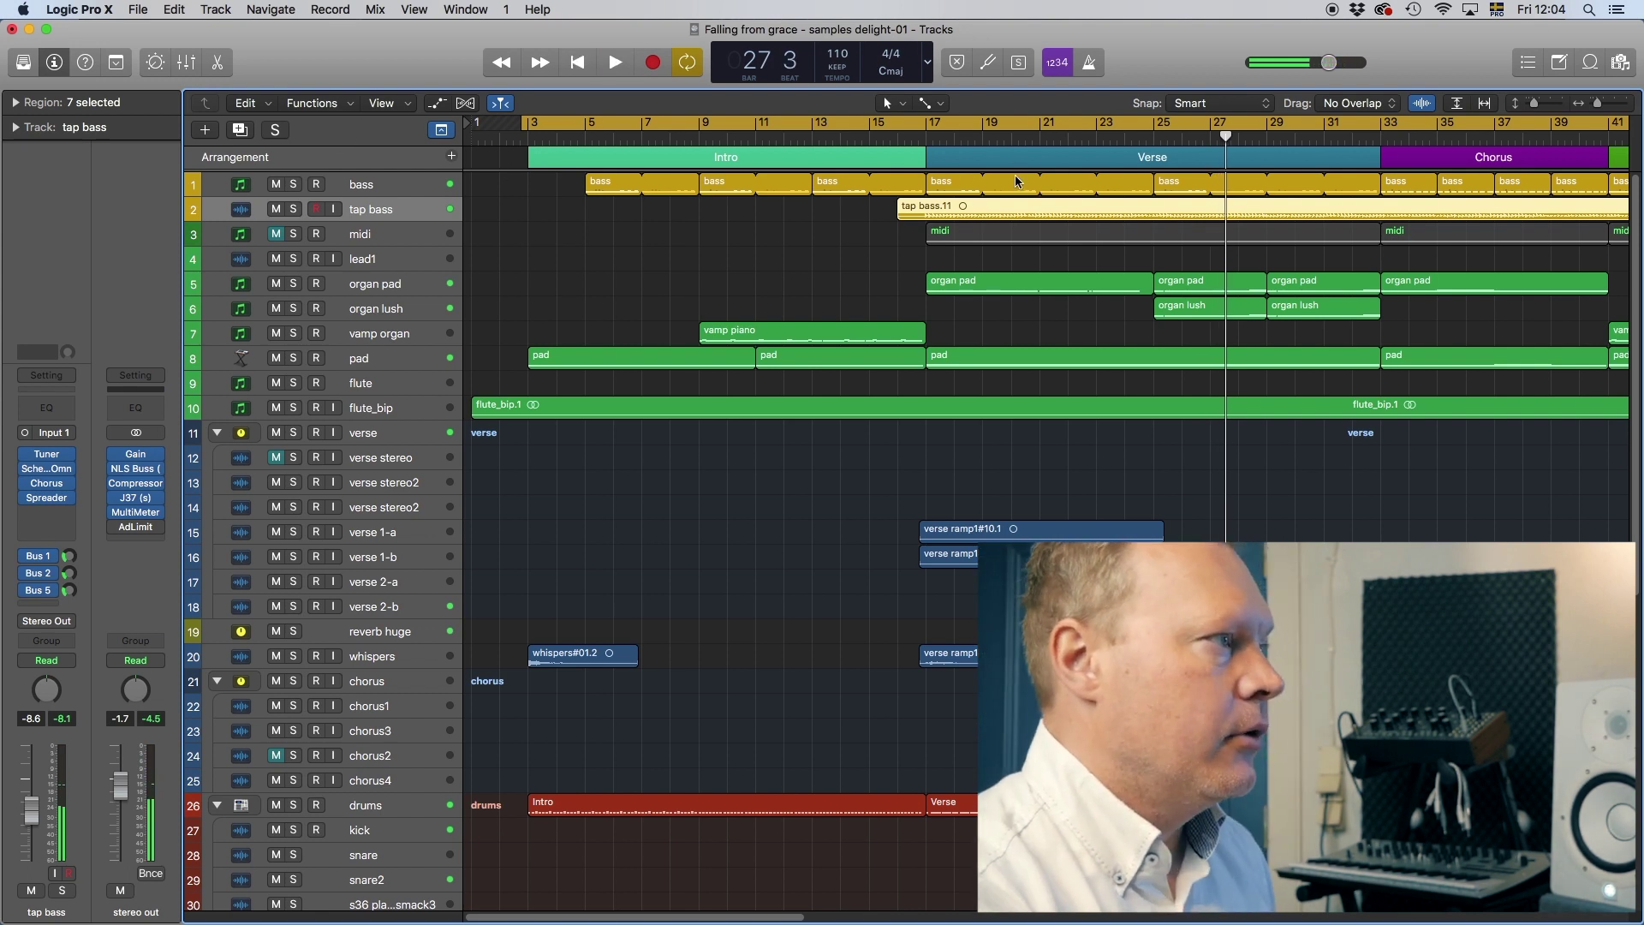
Step: Listen to the full mix from bar 17 into the Chorus, then stop and return the playhead to bar 17
{"action": "left_click", "coordinate": [921, 138]}
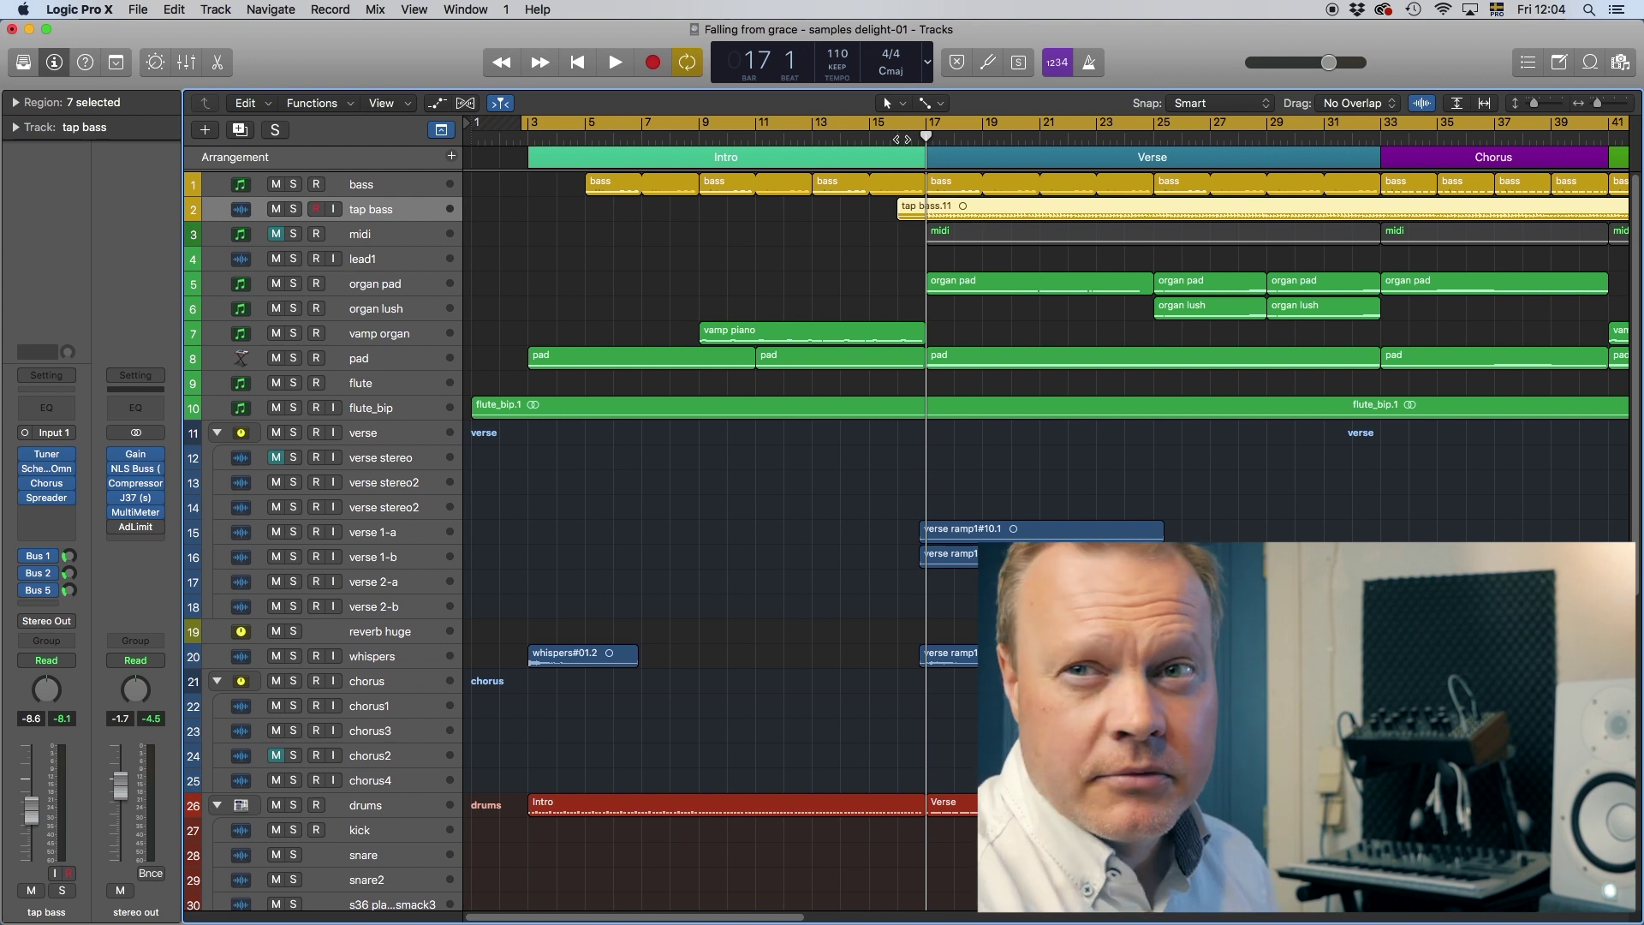
{"action": "key", "text": "space"}
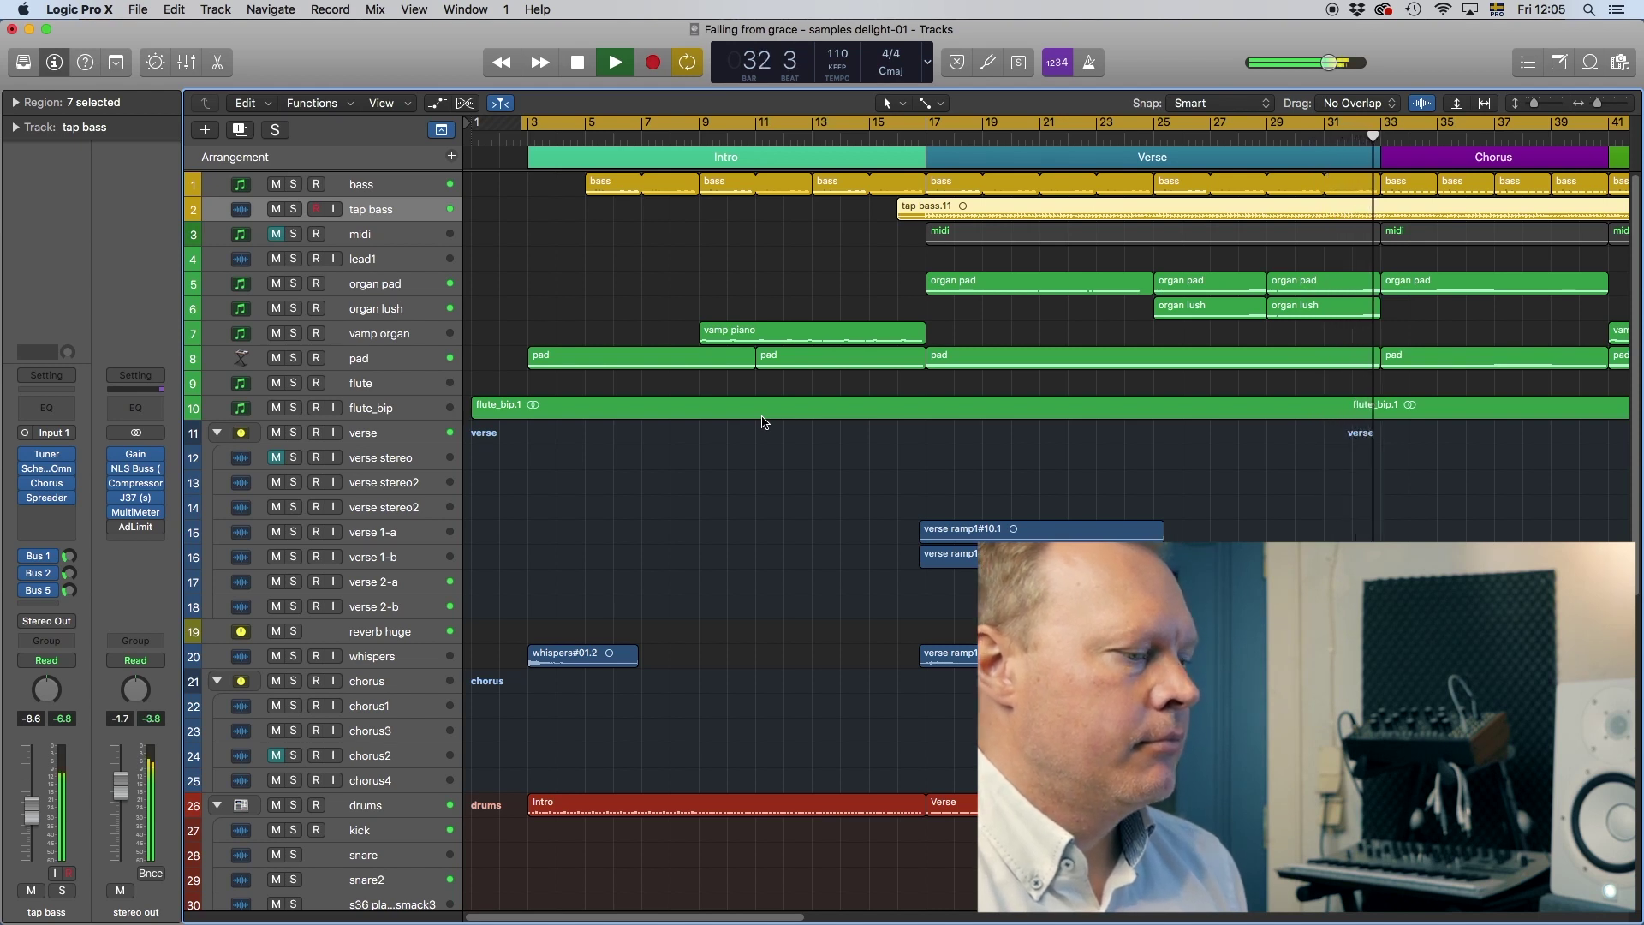
{"action": "key", "text": "space"}
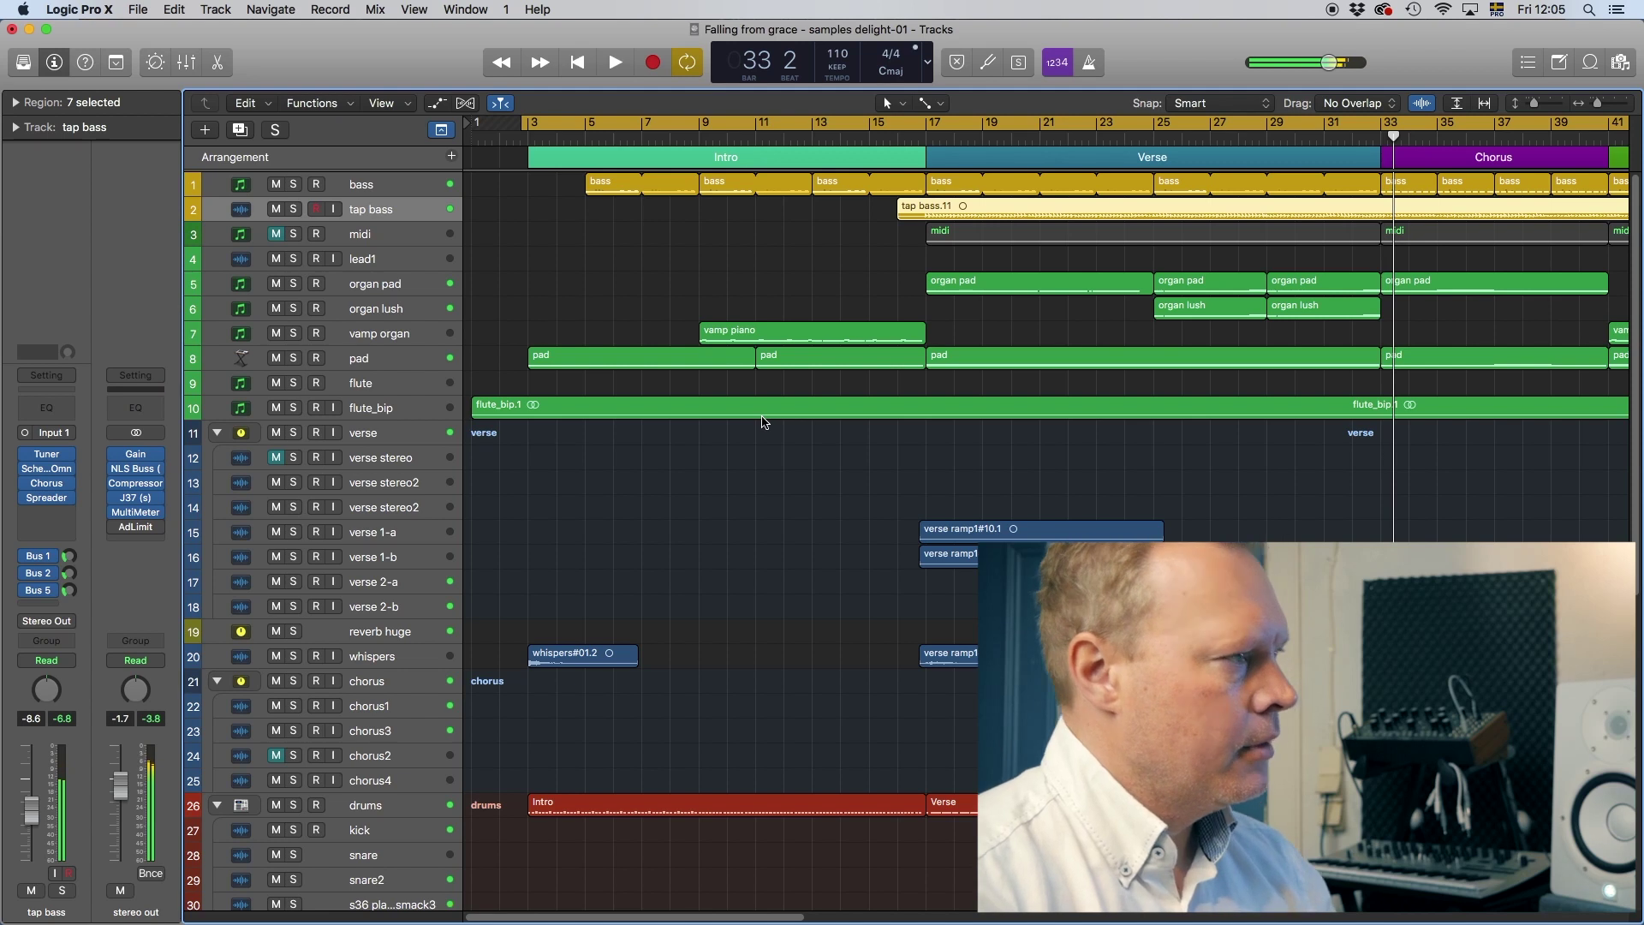
{"action": "left_click", "coordinate": [927, 130]}
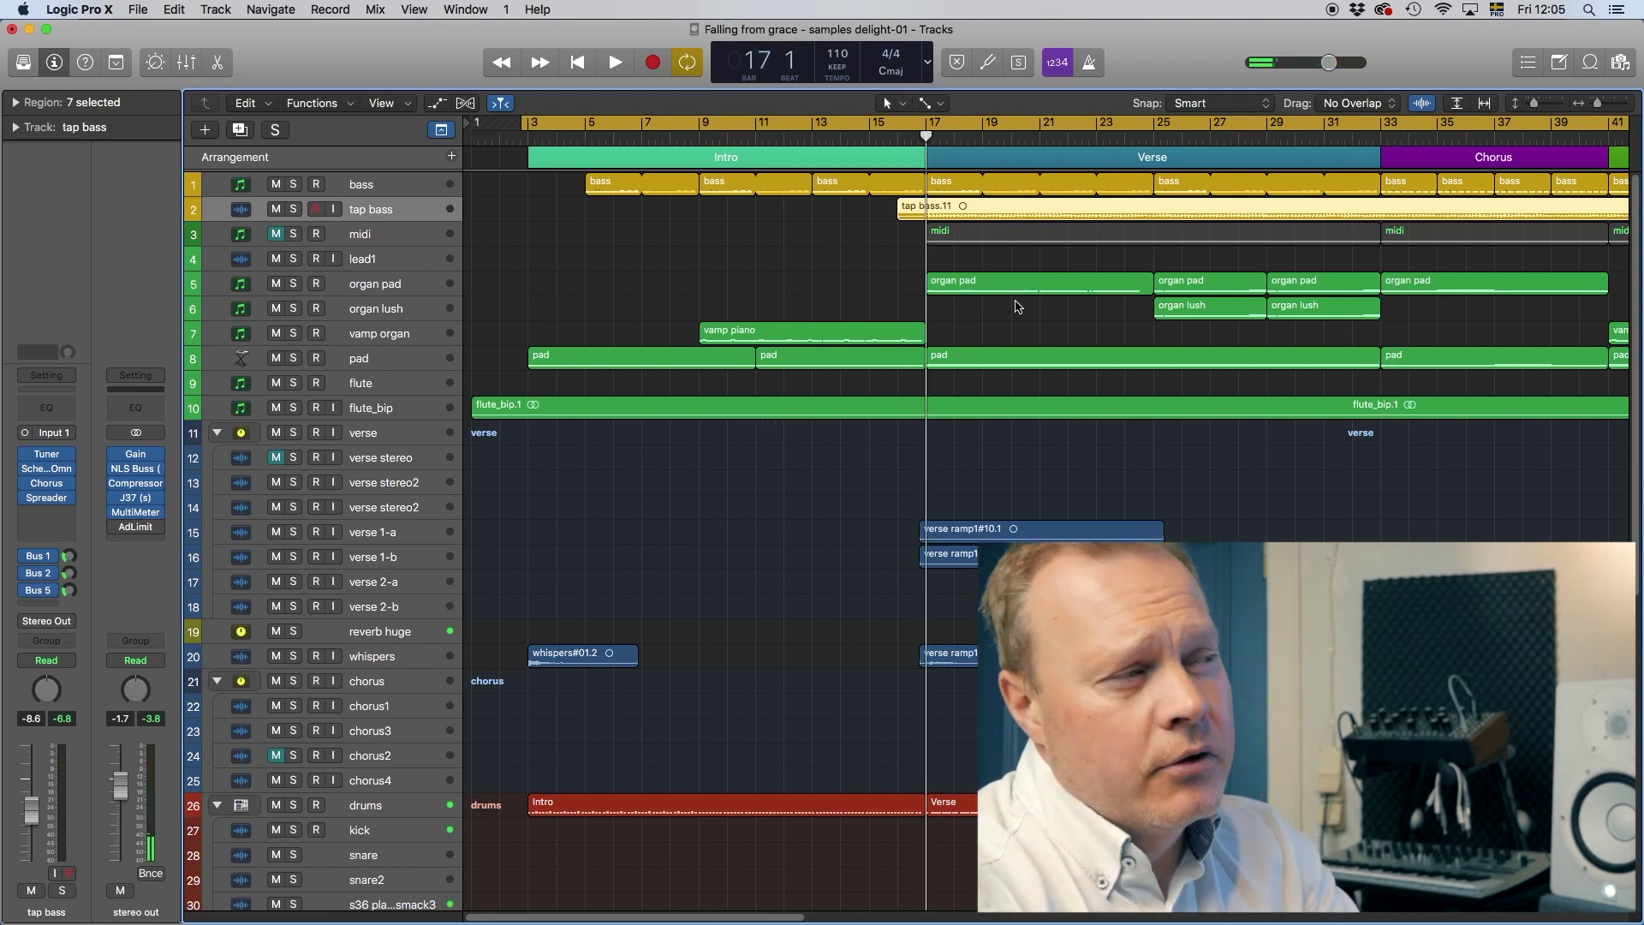
Step: Show the track automation and select the verse 1-a track to view its gain curve
{"action": "left_click", "coordinate": [398, 584]}
{"action": "left_click", "coordinate": [397, 560]}
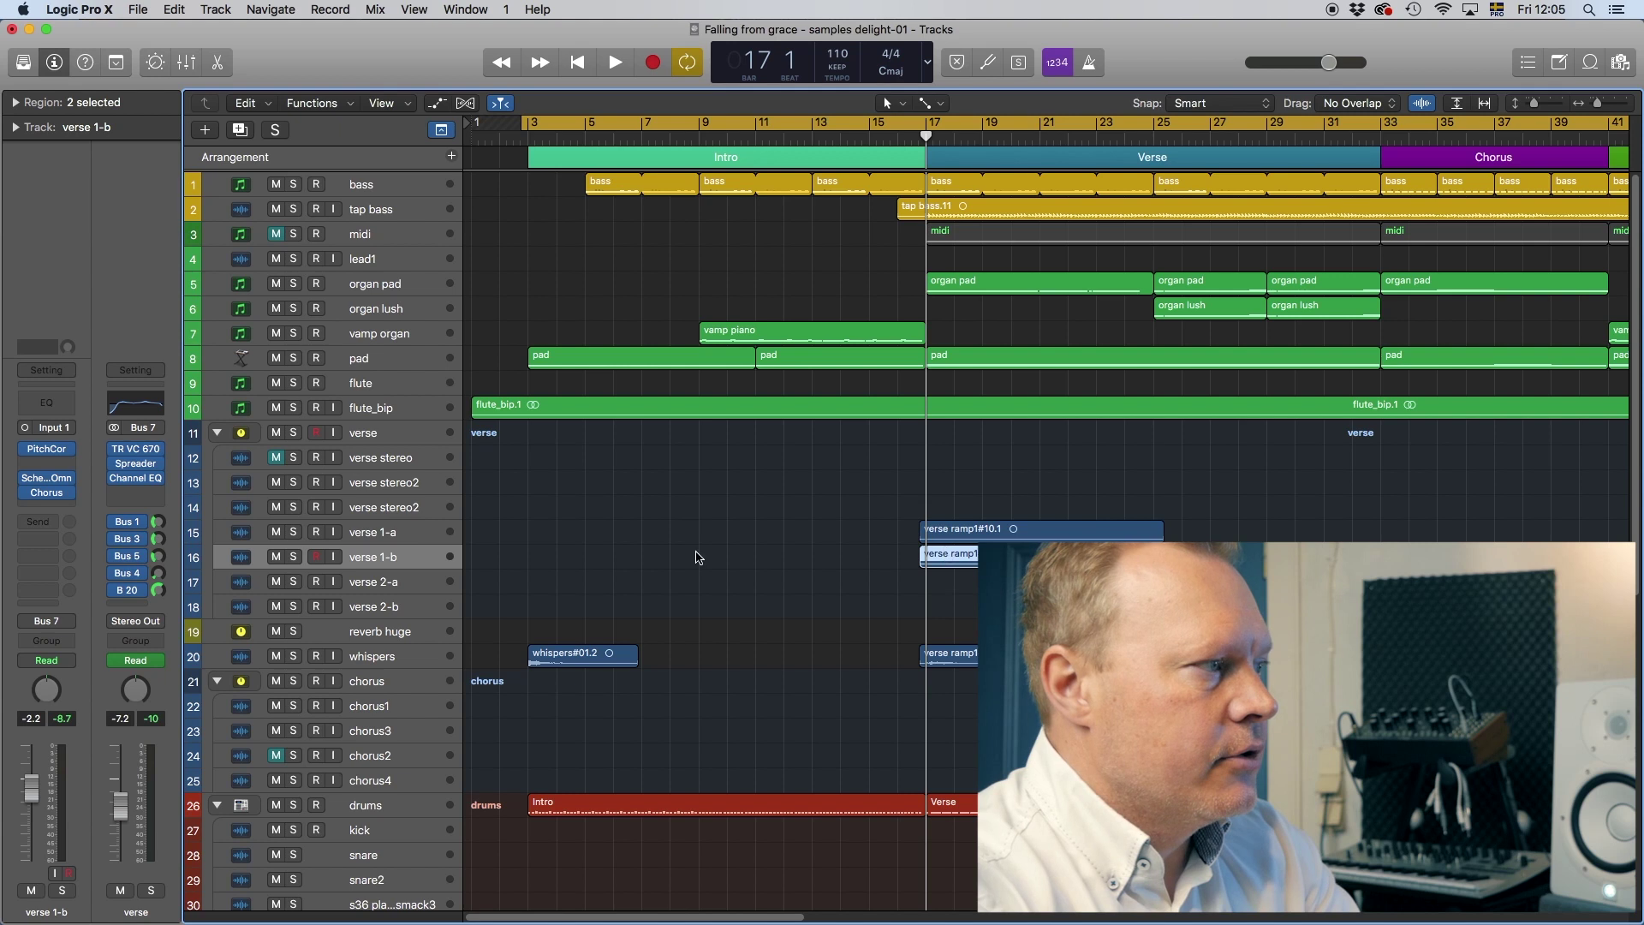
{"action": "left_click", "coordinate": [439, 104]}
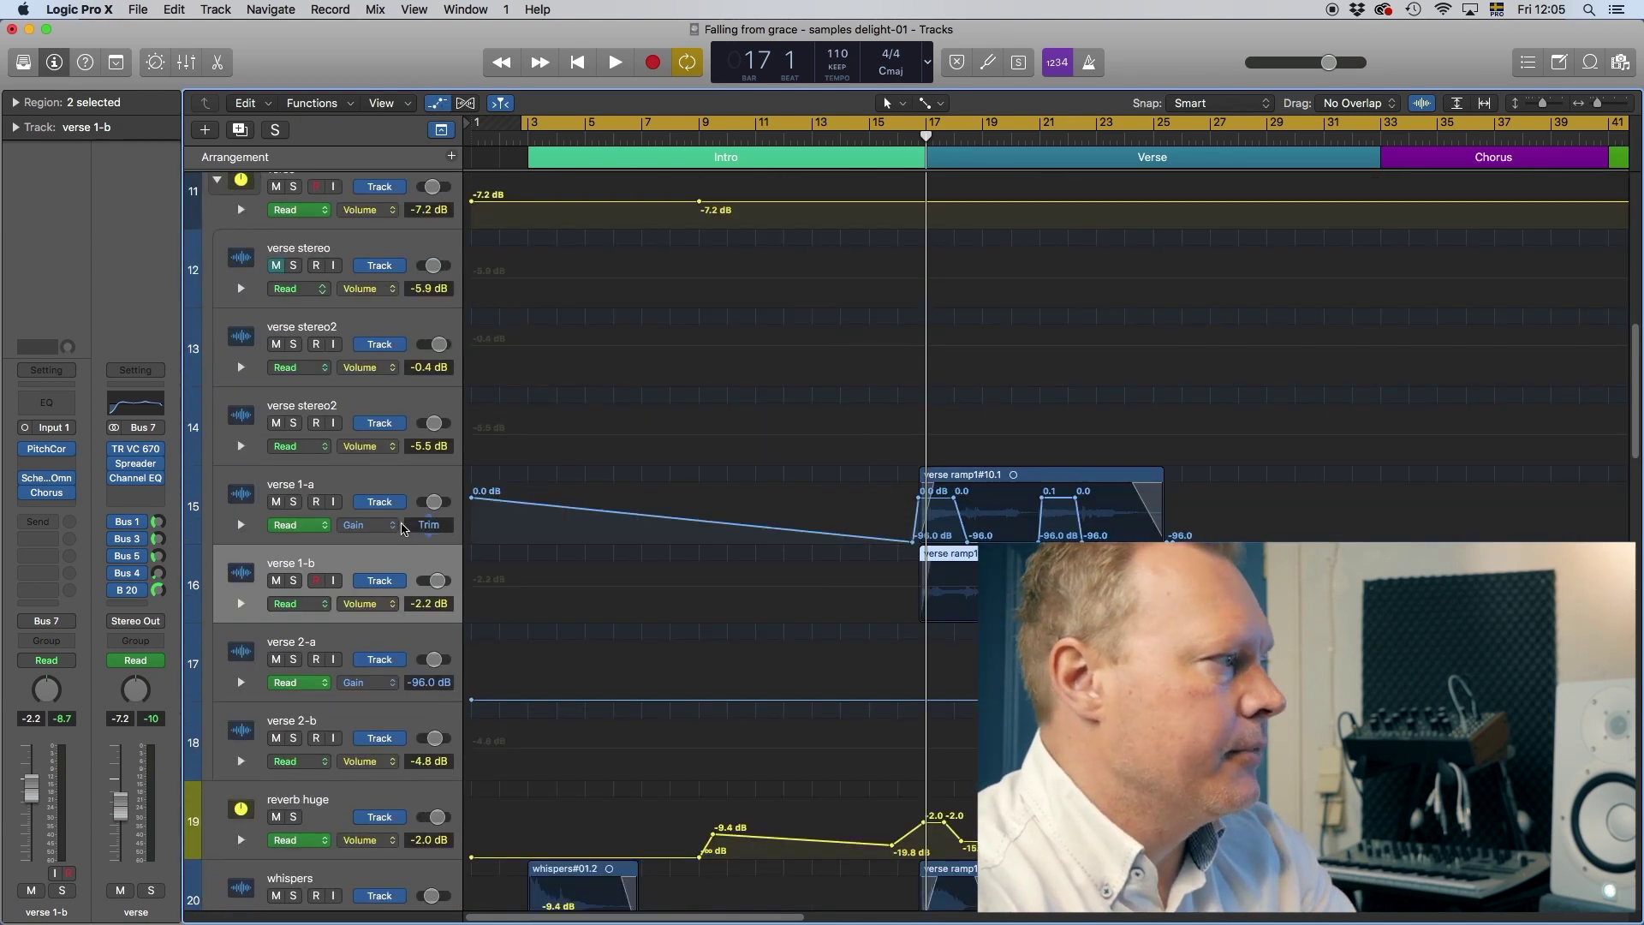
{"action": "left_click", "coordinate": [374, 482]}
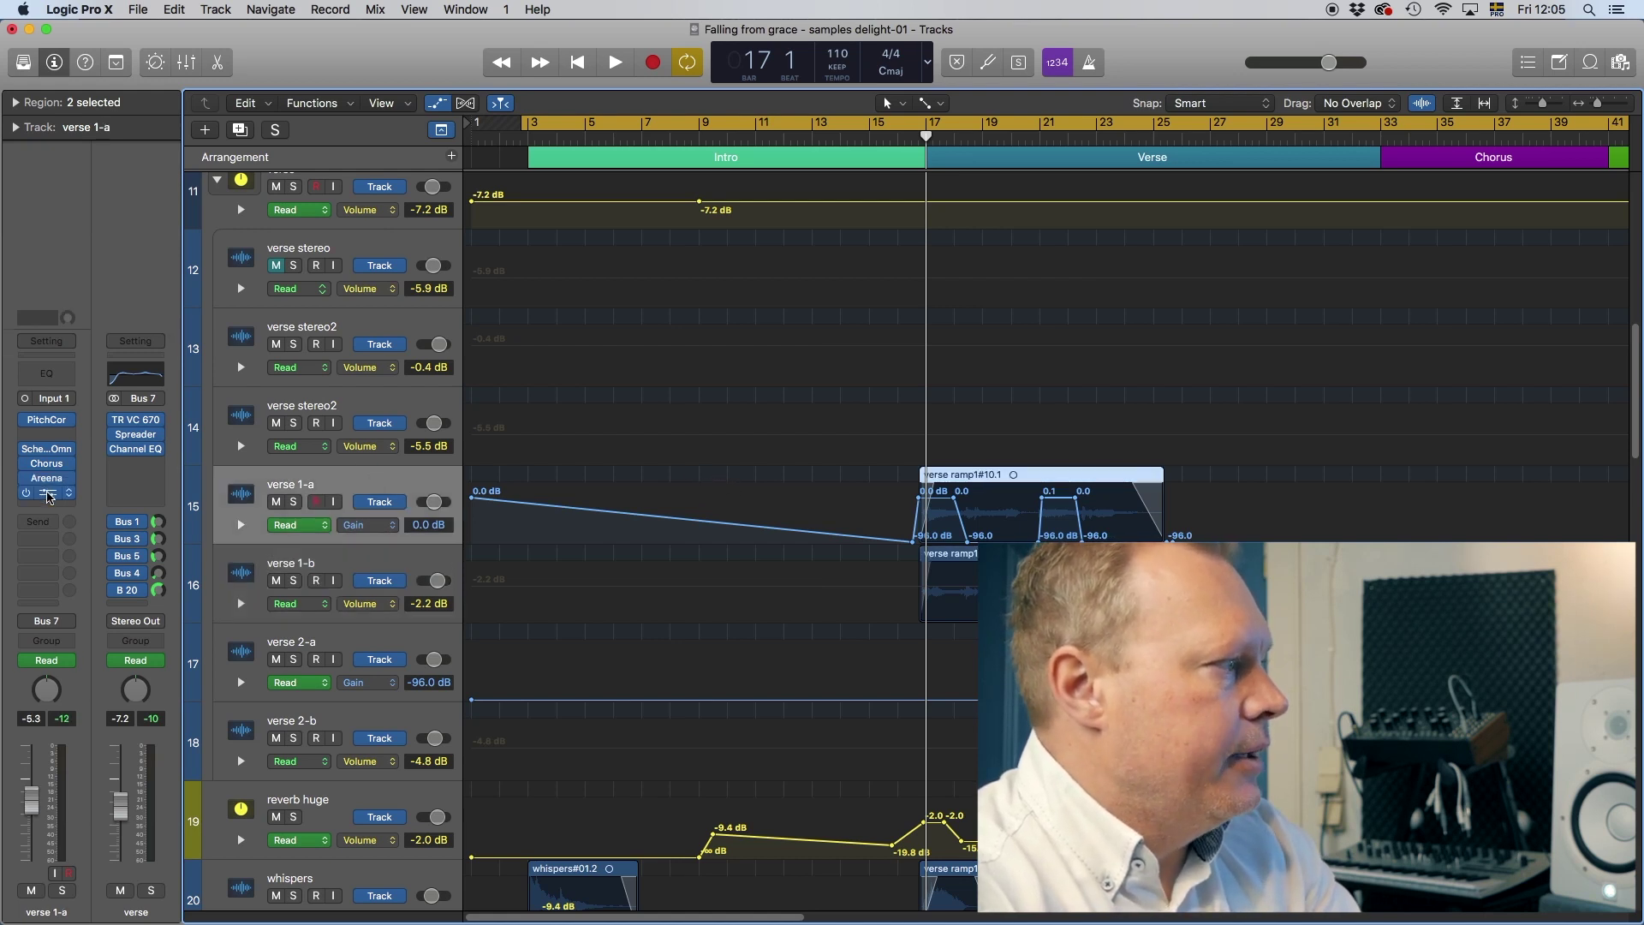
Step: Open the Gain plug-in on the verse 1-a track to view its settings, then close it
{"action": "left_click", "coordinate": [49, 495]}
{"action": "left_click_drag", "start_coordinate": [118, 62], "coordinate": [433, 338]}
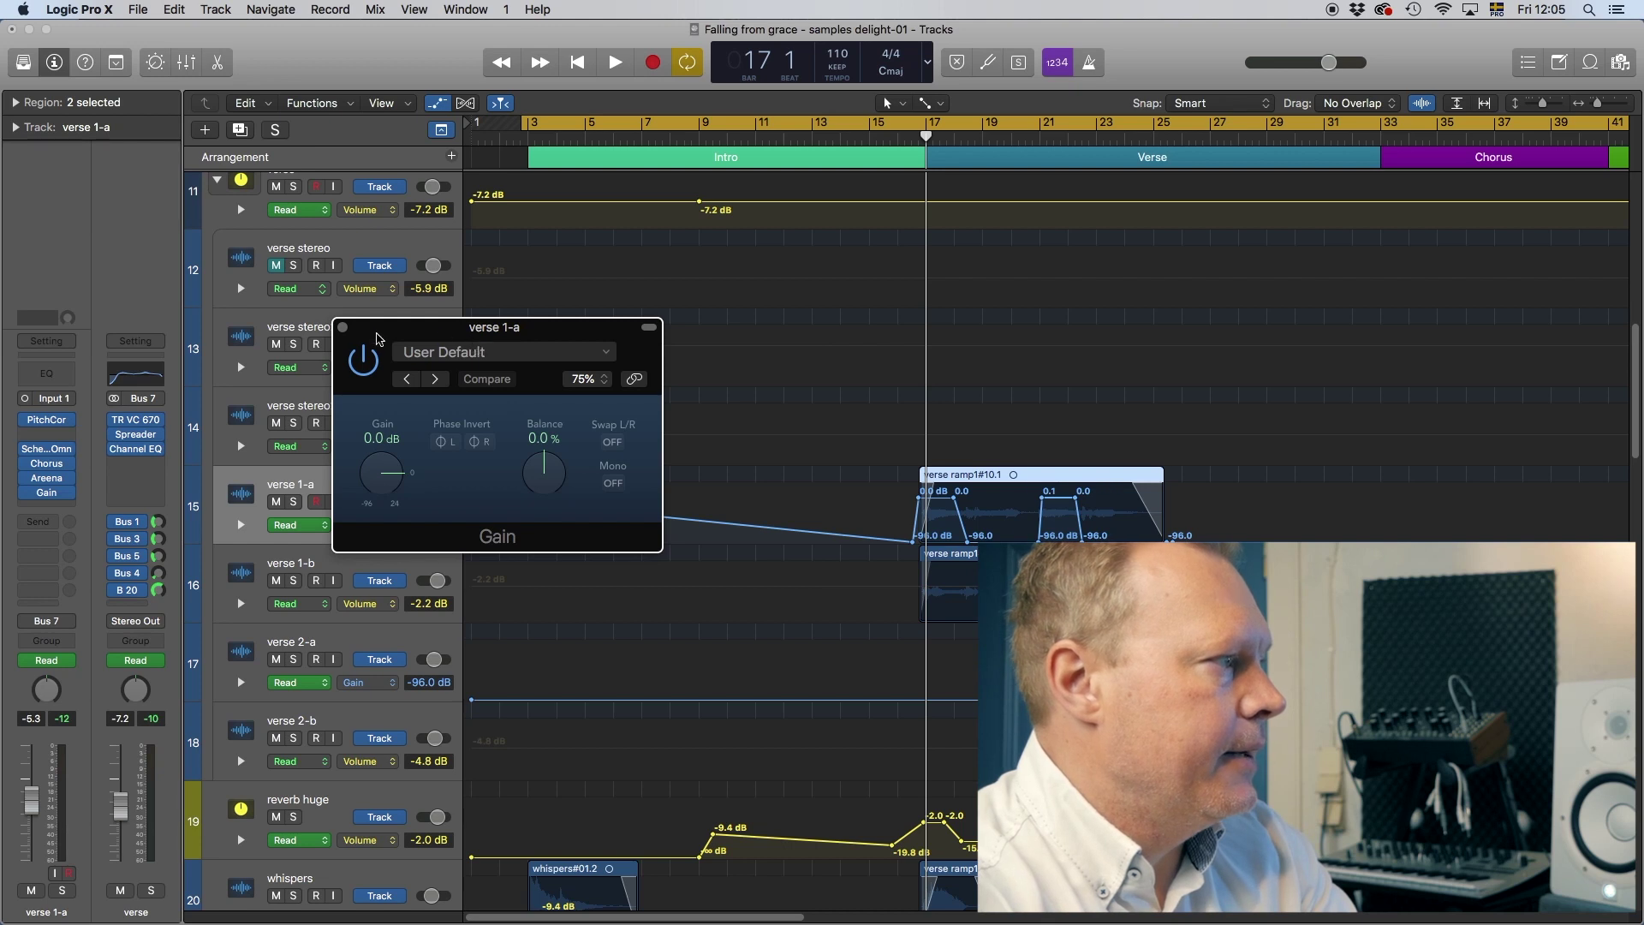
{"action": "left_click", "coordinate": [343, 327]}
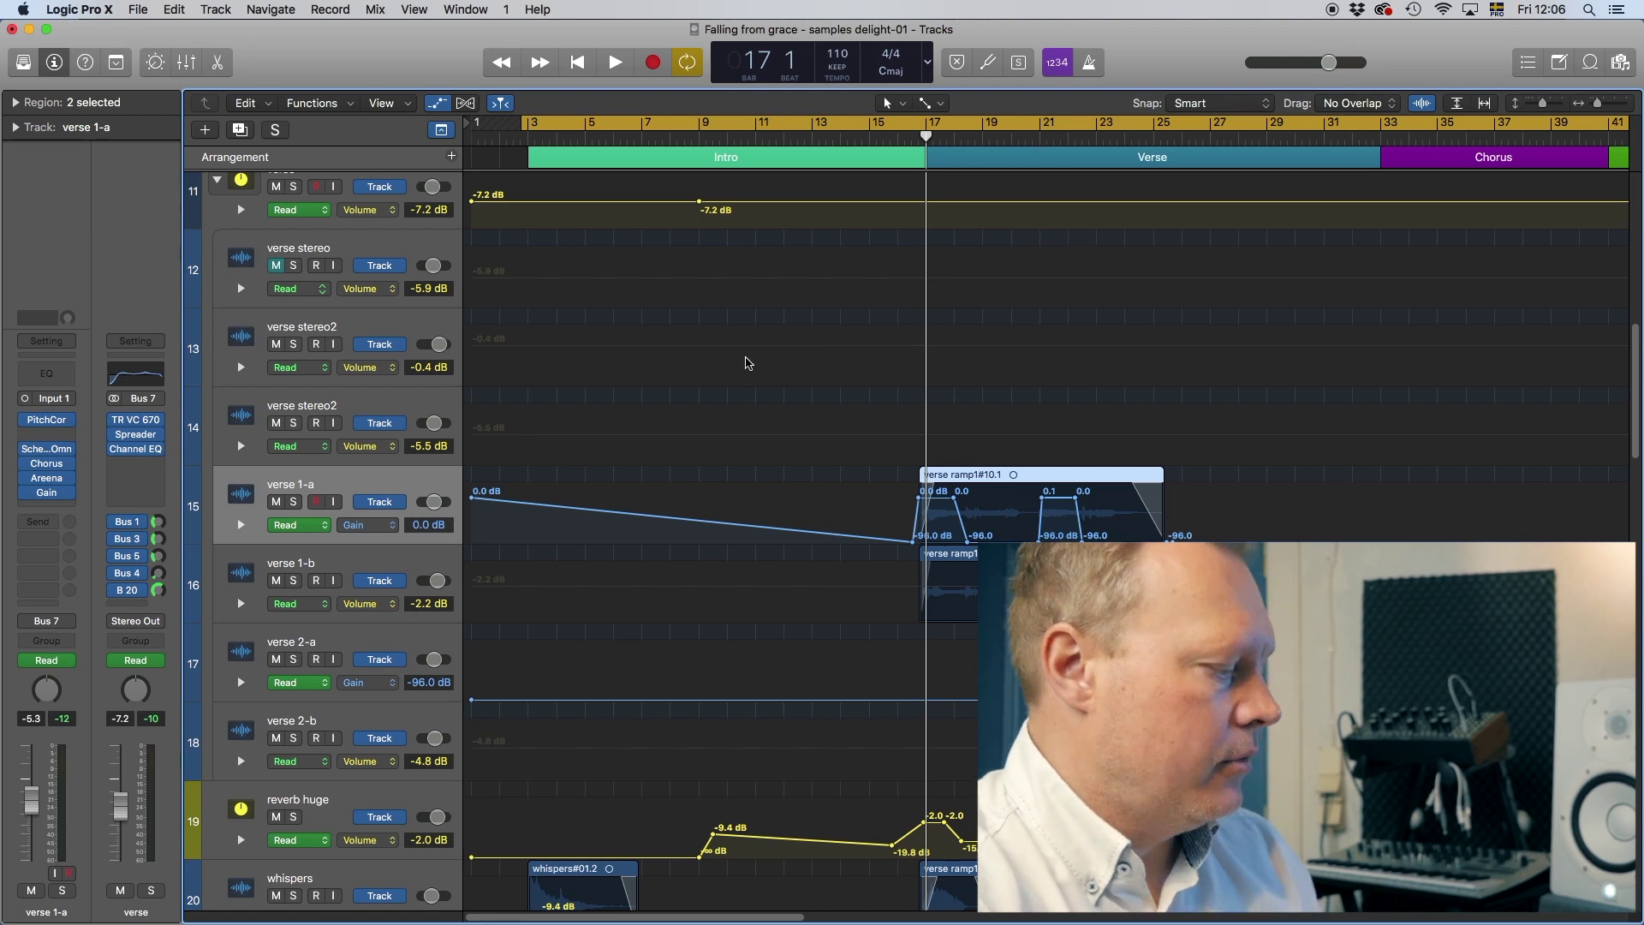
Step: Solo the verse 1-a vocal and listen to it from bar 17, then stop playback
{"action": "key", "text": "ctrl+s"}
{"action": "key", "text": "space"}
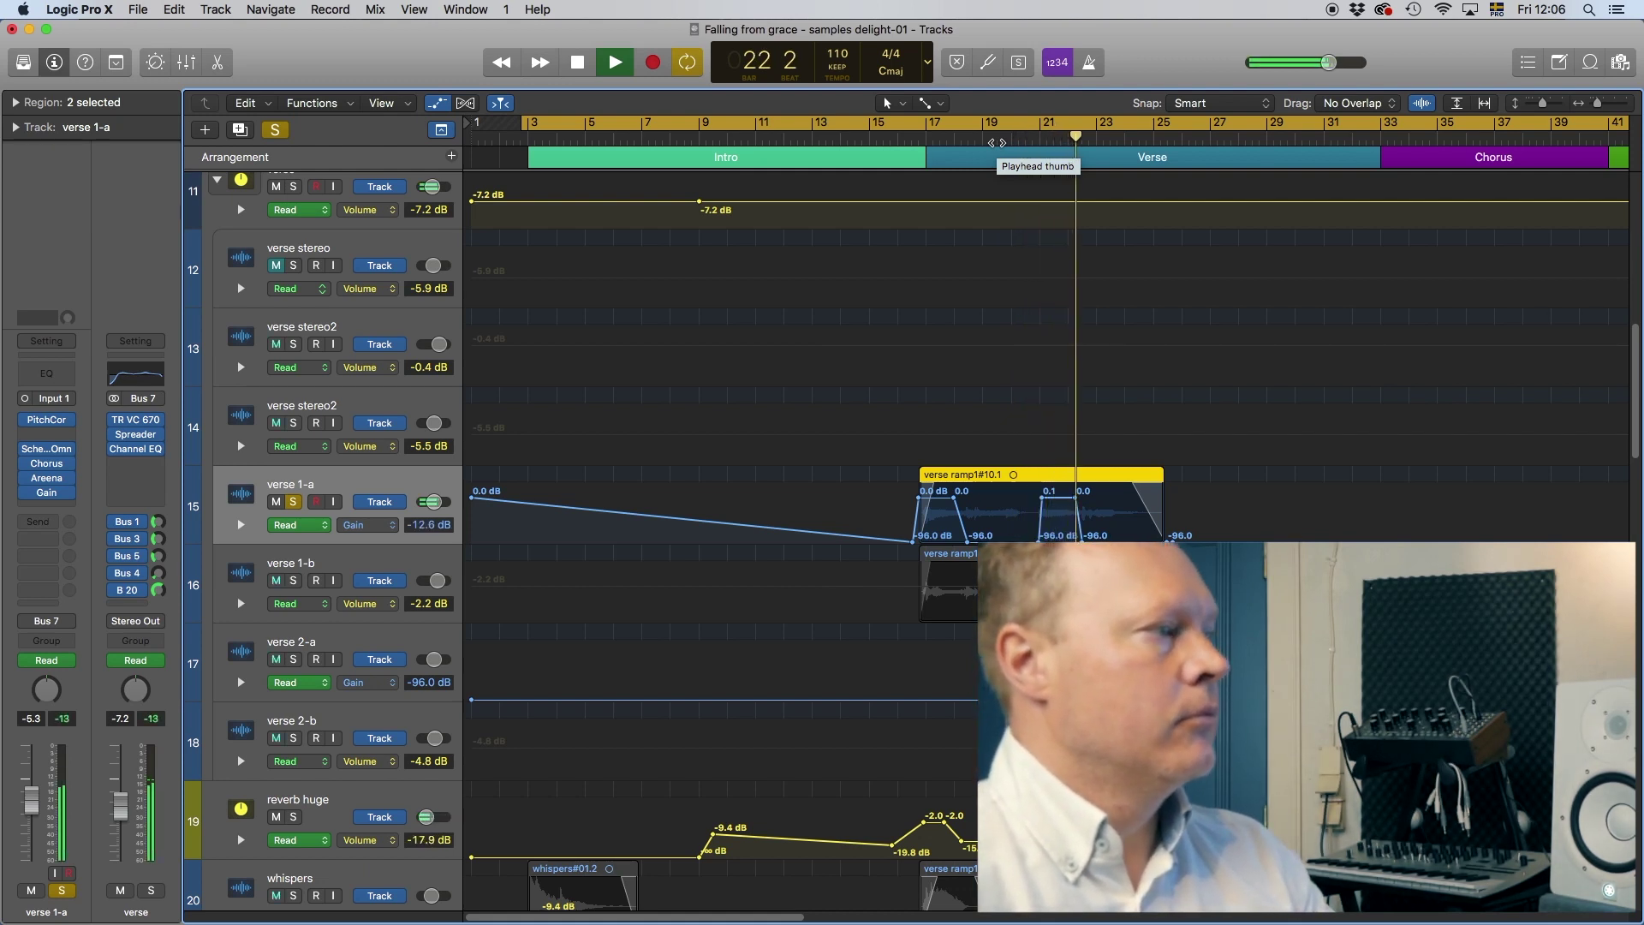
{"action": "key", "text": "space"}
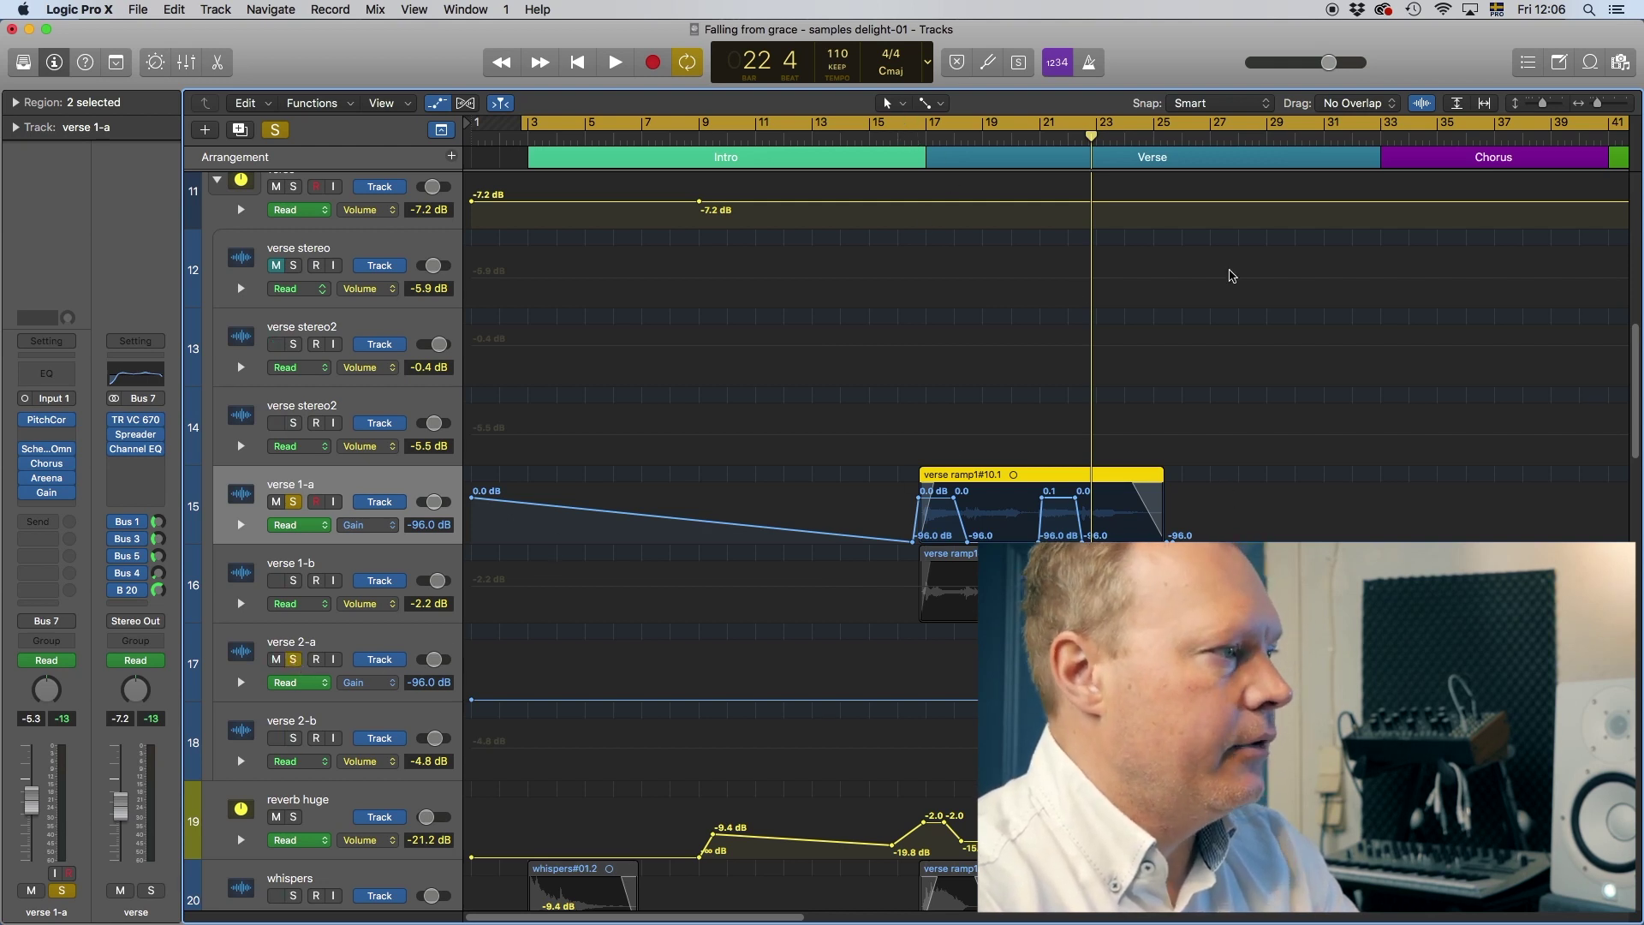
Step: With verse 2-a also soloed, listen from about bar 27, skip to about bar 31, and stop at the Chorus
{"action": "left_click", "coordinate": [1222, 138]}
{"action": "key", "text": "space"}
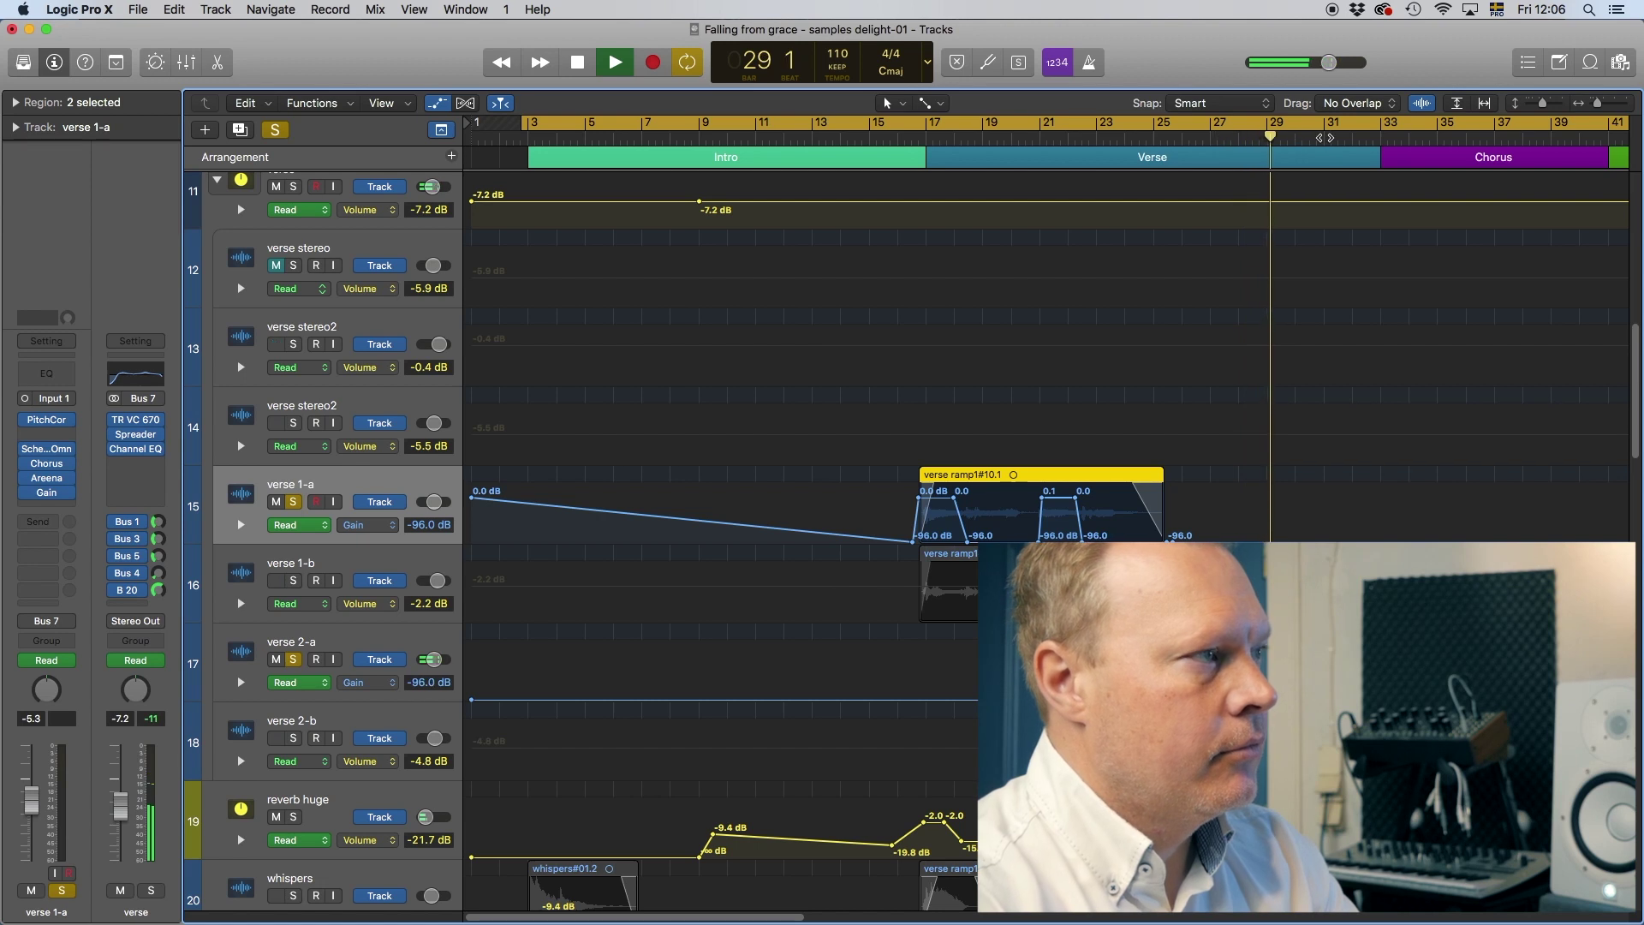
{"action": "left_click", "coordinate": [1325, 137]}
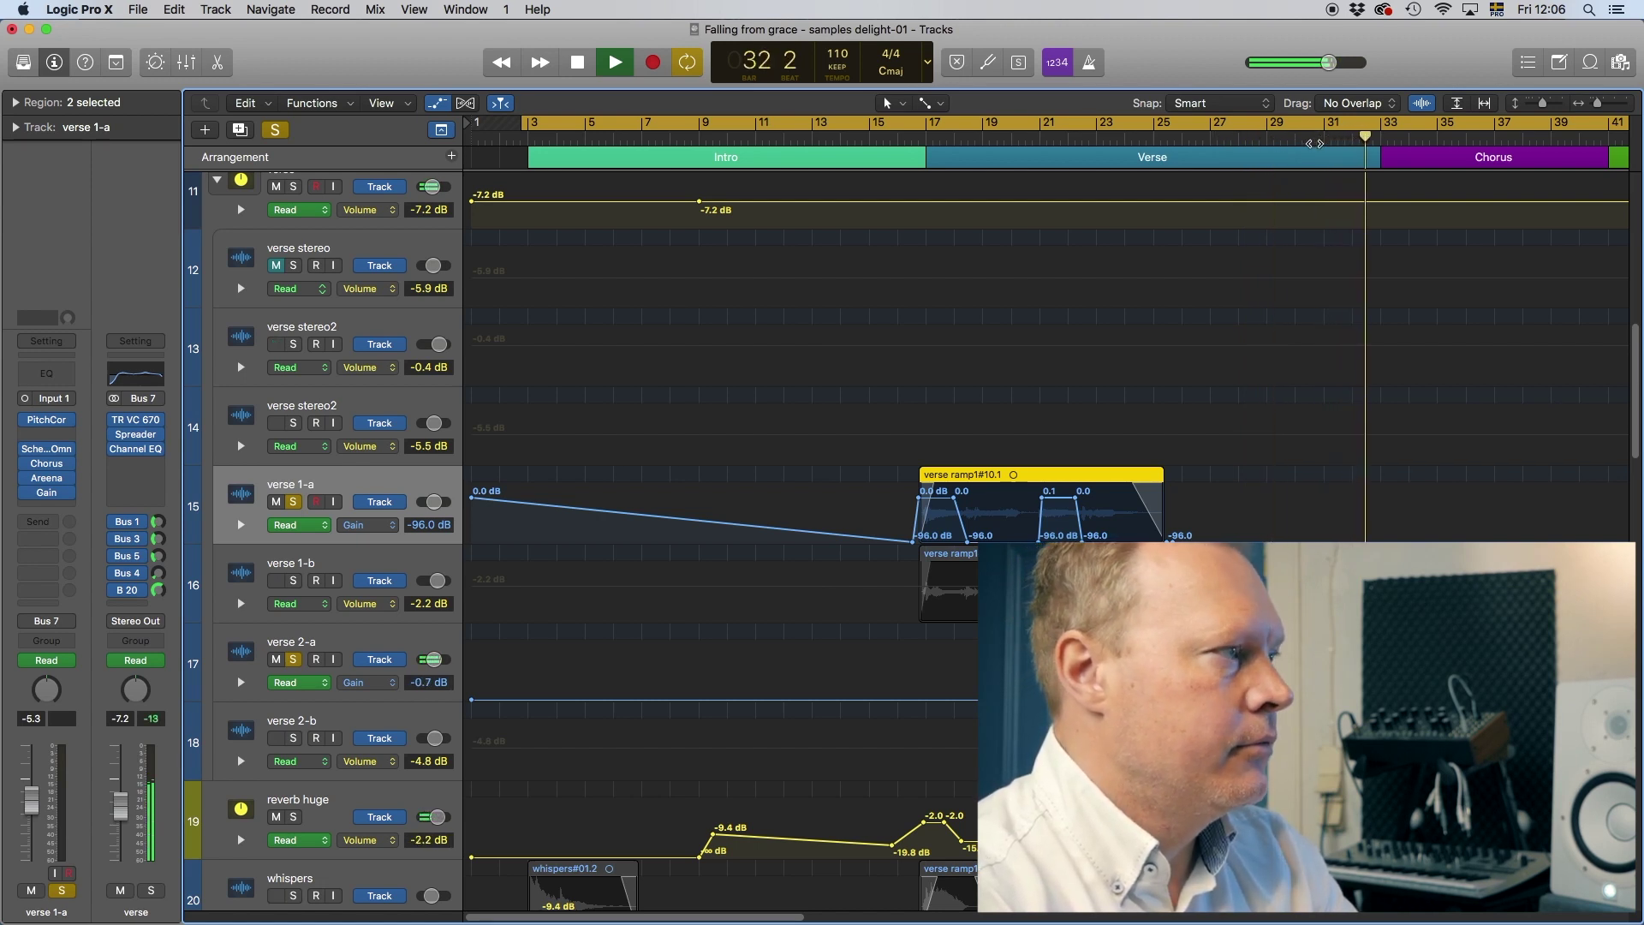
{"action": "left_click", "coordinate": [586, 71]}
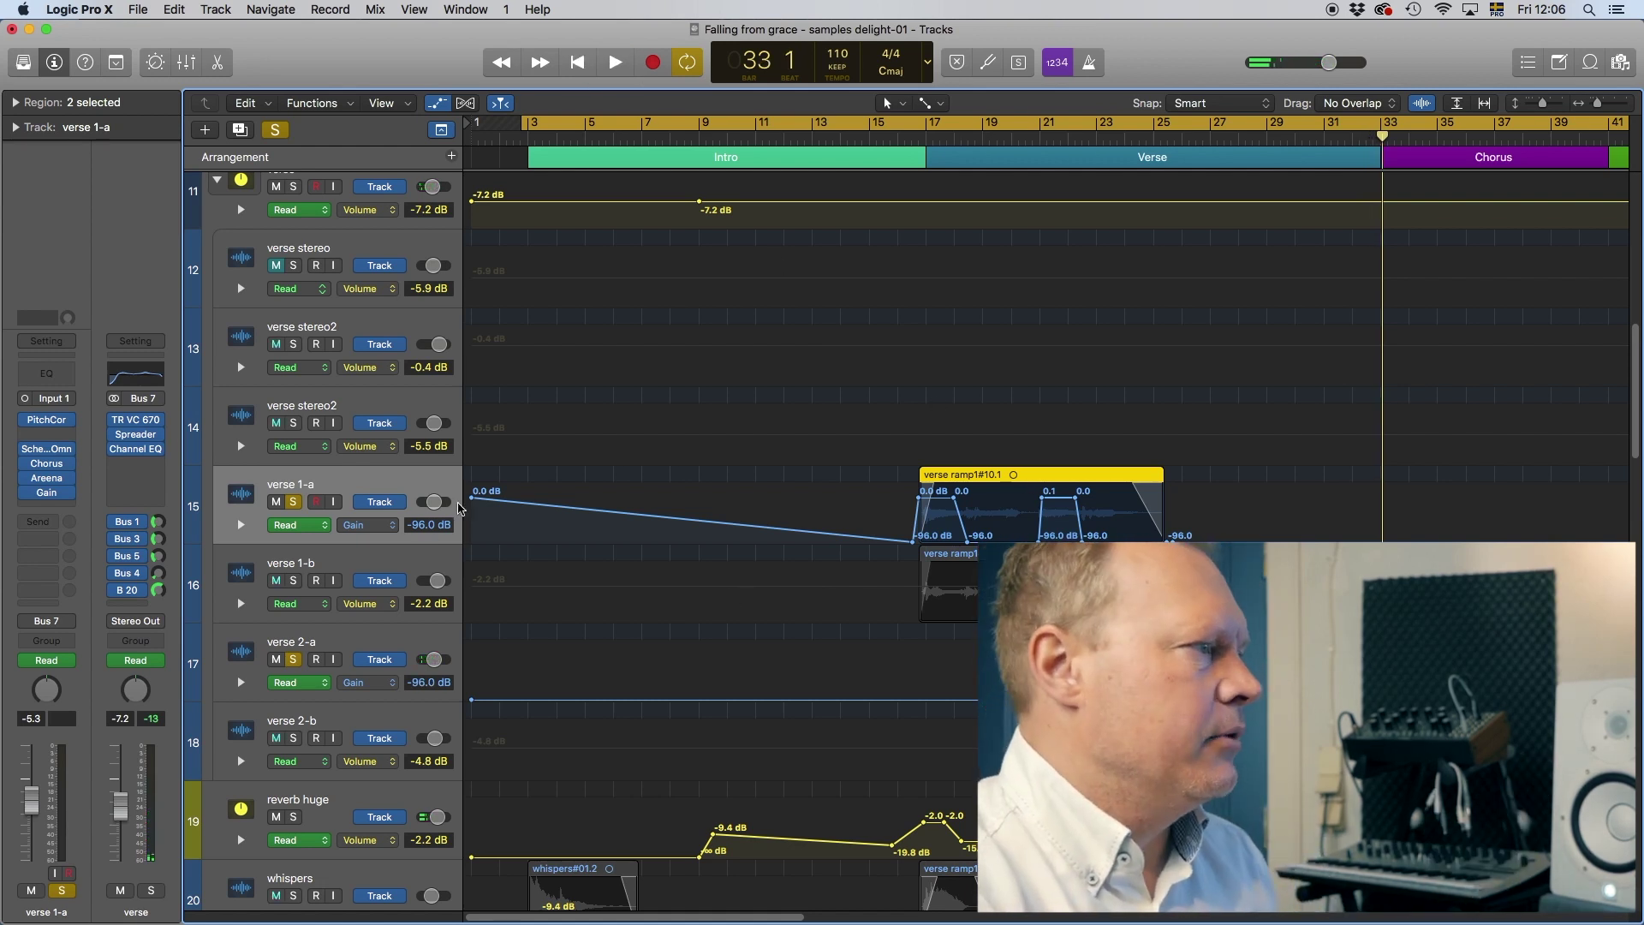
Step: Unsolo the verse 1-a and verse 2-a tracks and hide the track automation
{"action": "left_click", "coordinate": [291, 506]}
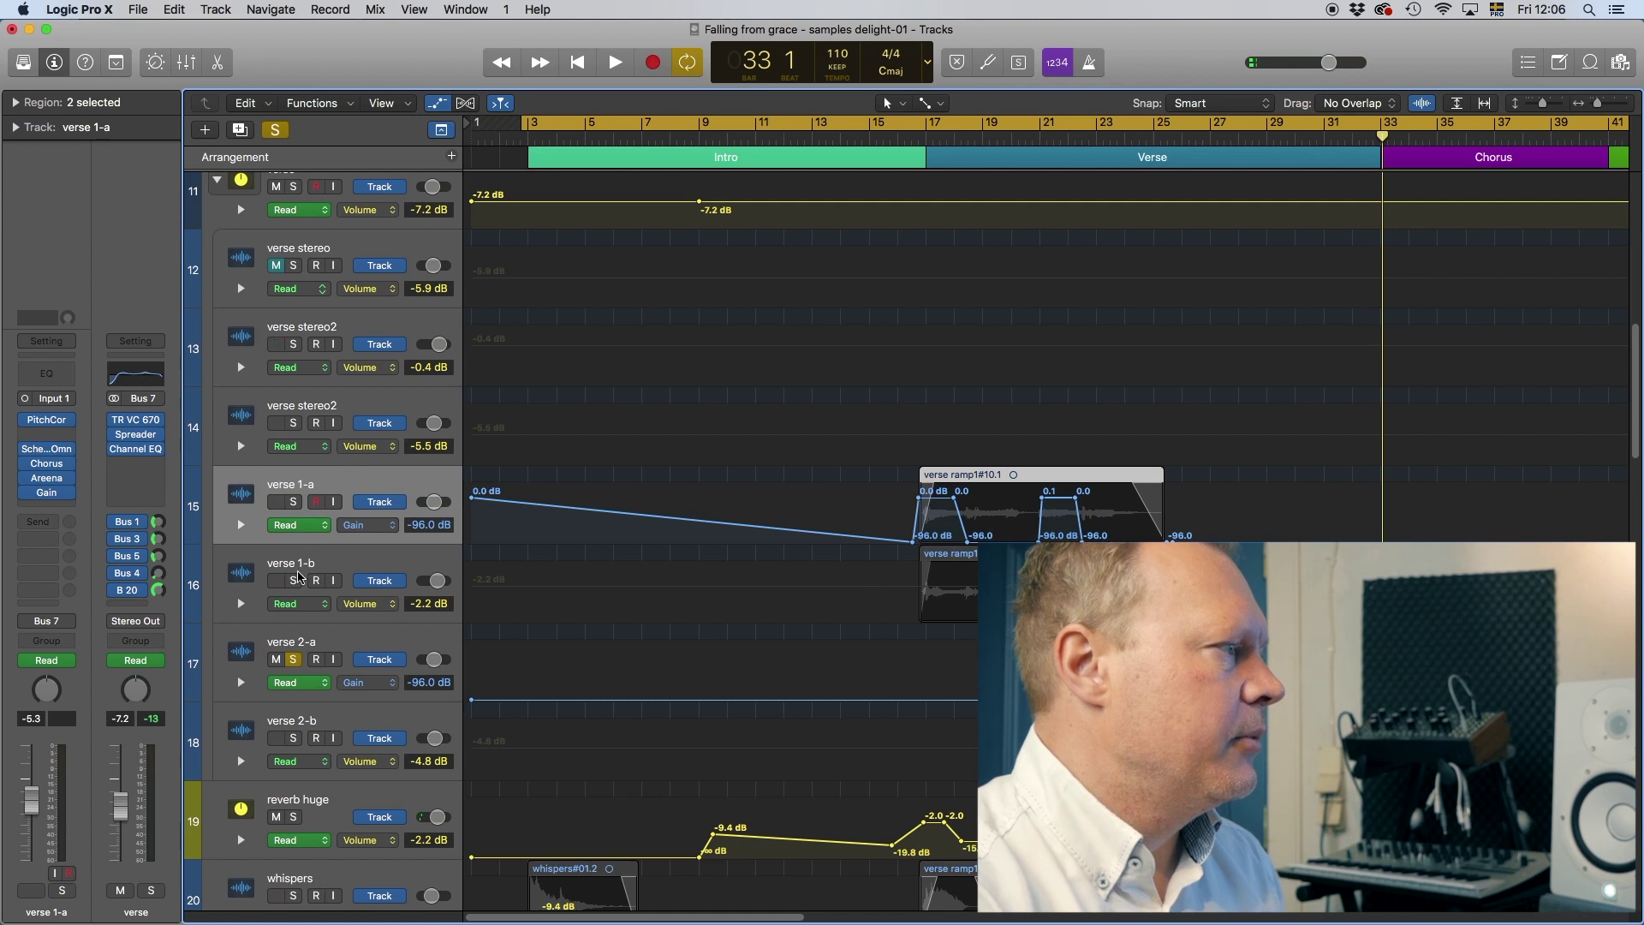
{"action": "left_click", "coordinate": [293, 660]}
{"action": "left_click", "coordinate": [293, 506]}
{"action": "left_click", "coordinate": [293, 506]}
{"action": "left_click", "coordinate": [438, 103]}
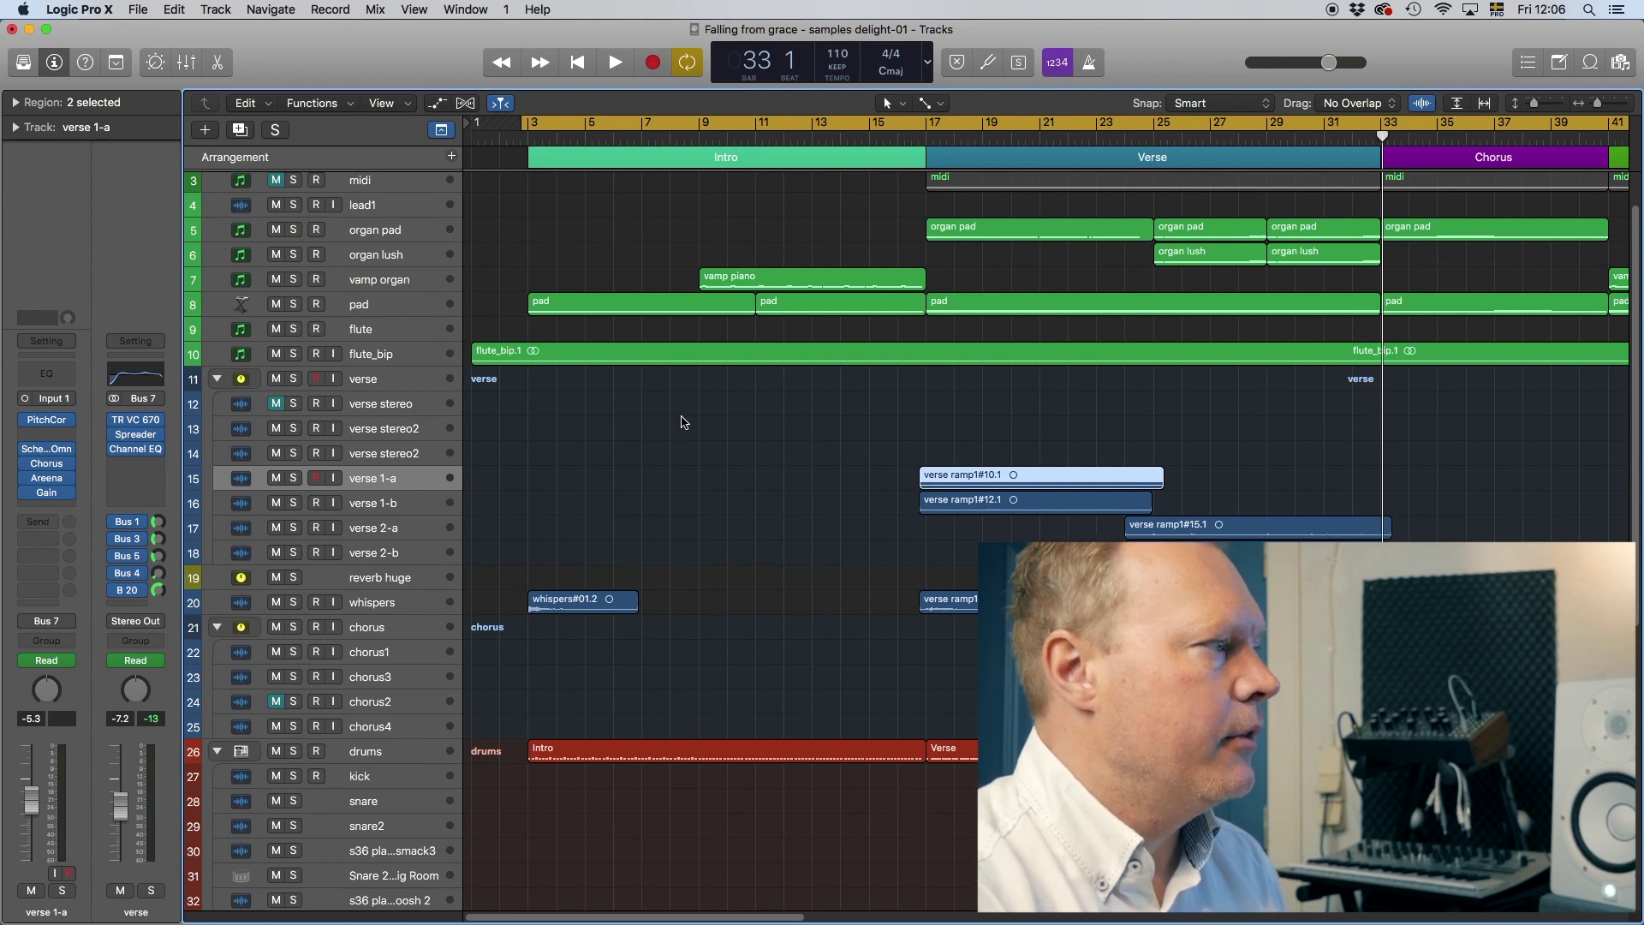
Step: Solo the verse 1-b track, listen to it from bar 17, then stop and unsolo it
{"action": "left_click", "coordinate": [396, 508]}
{"action": "key", "text": "s"}
{"action": "left_click", "coordinate": [926, 137]}
{"action": "key", "text": "space"}
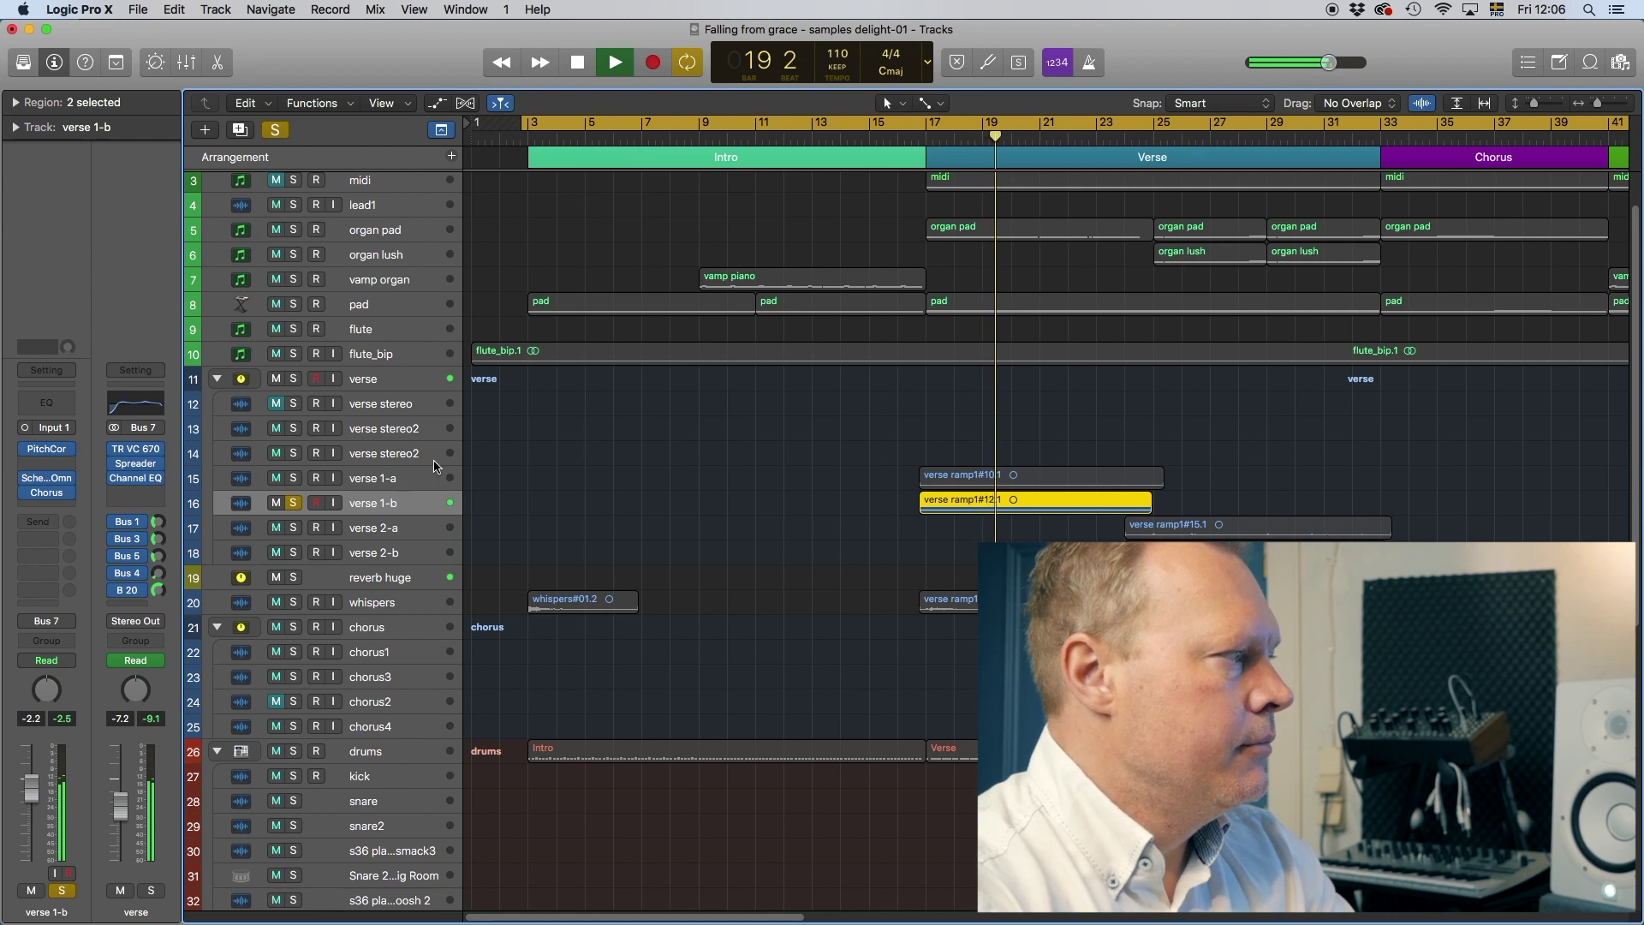
{"action": "key", "text": "space"}
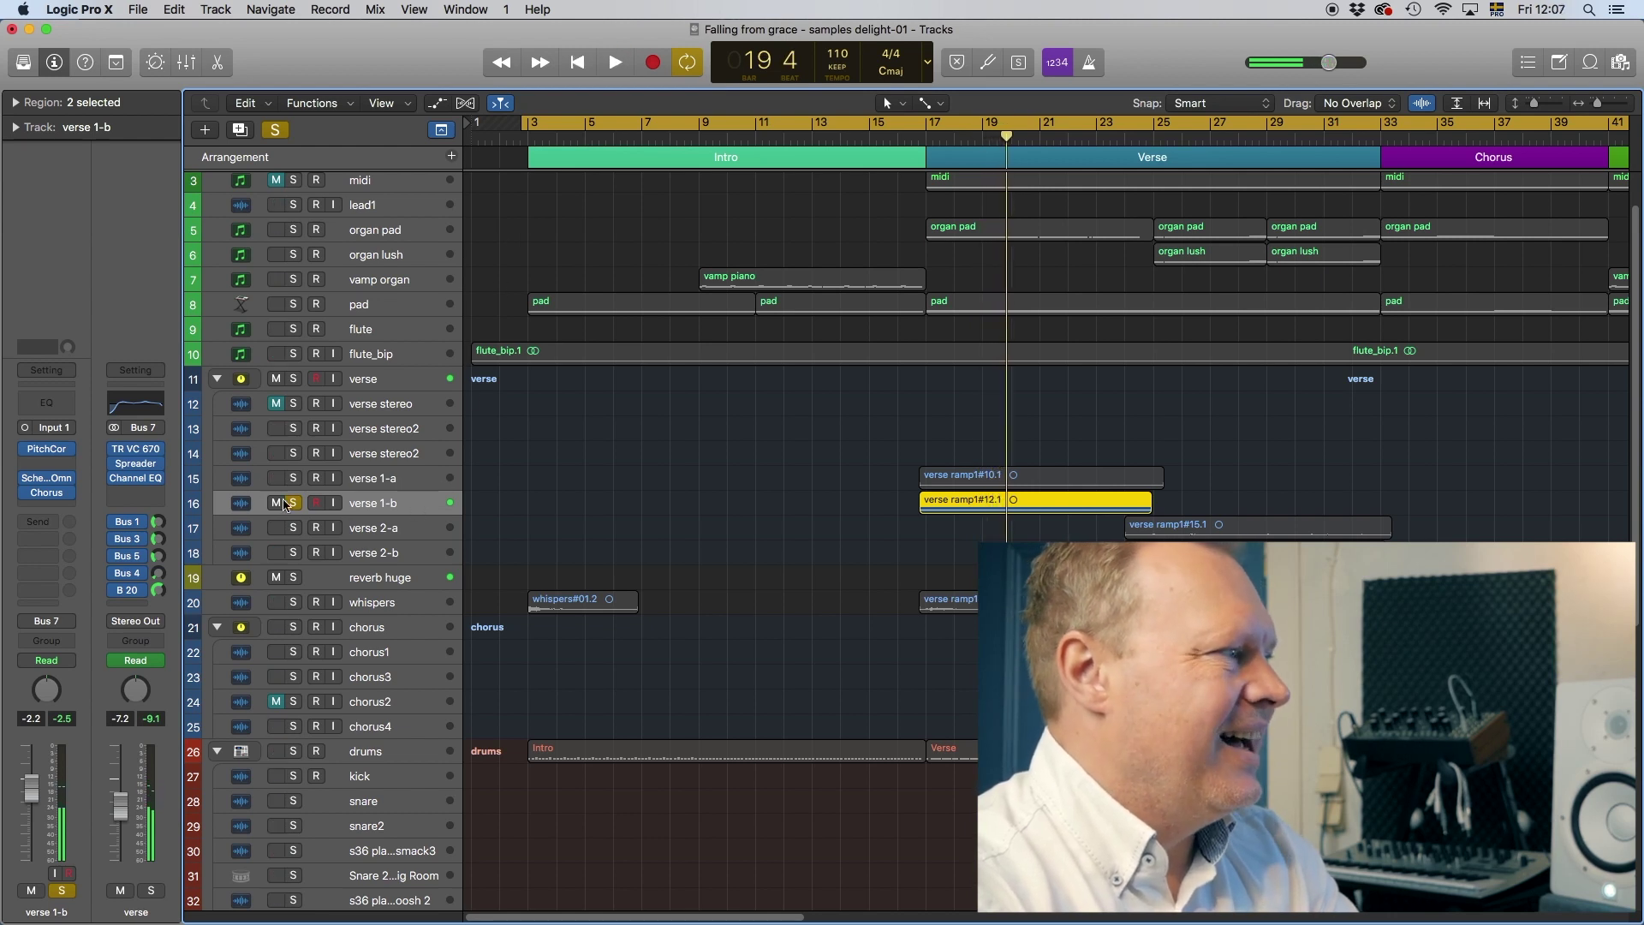
{"action": "left_click", "coordinate": [293, 502]}
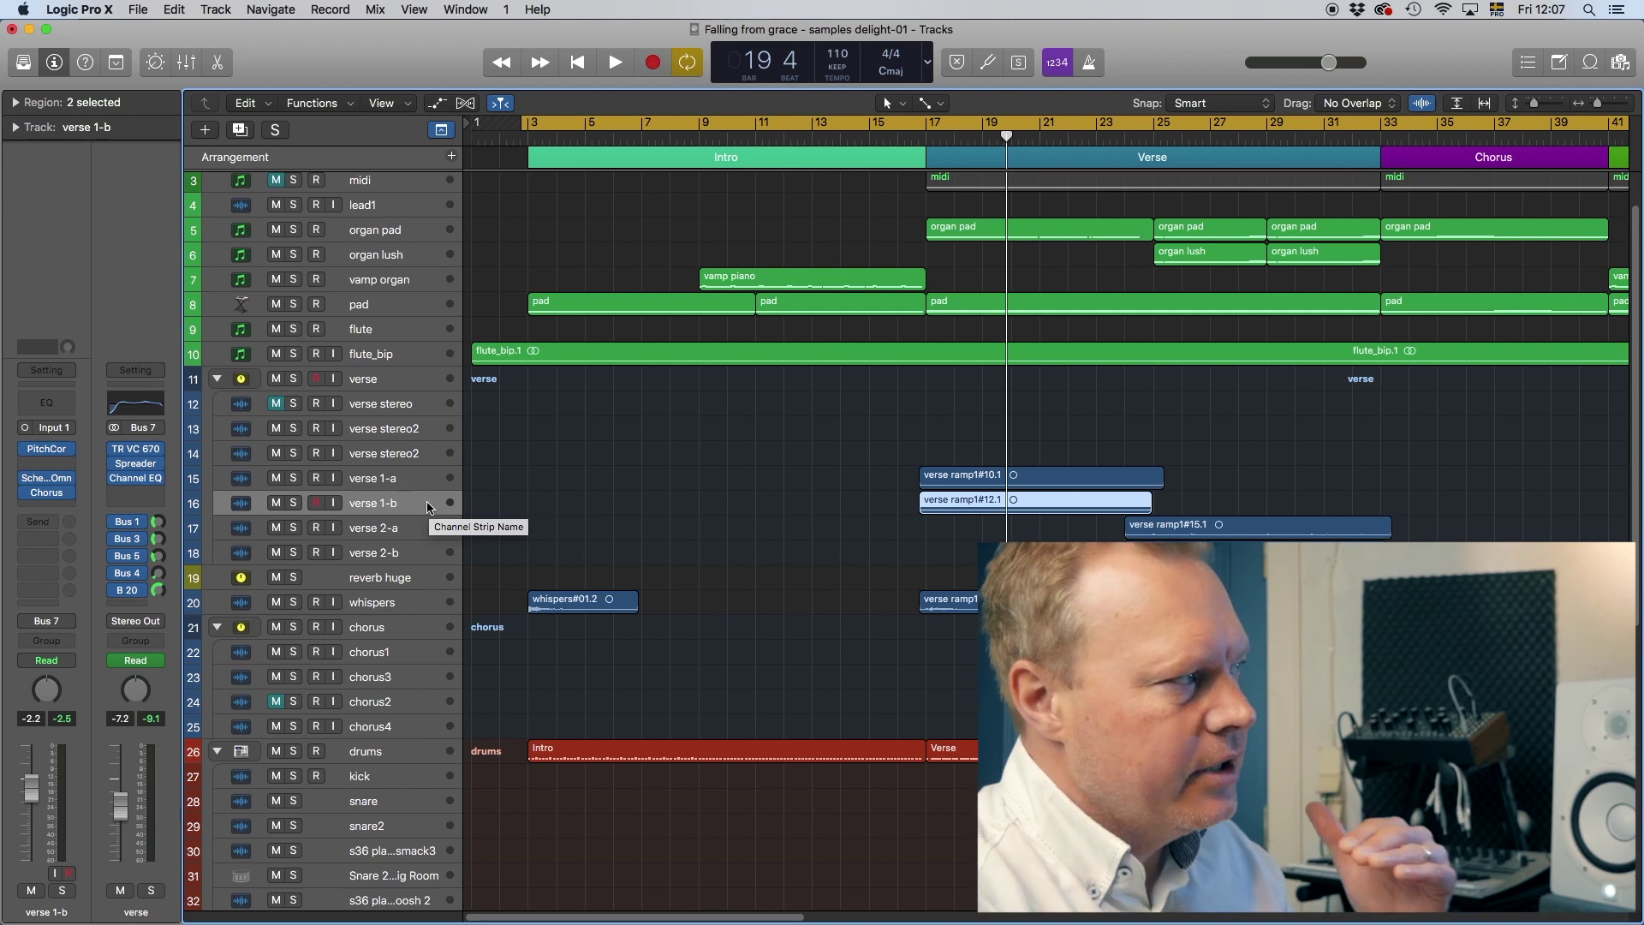
Step: Listen to the soloed whispers track from bar 17, skipping ahead to about bar 21, then unsolo it and stop playback
{"action": "mouse_move", "coordinate": [52, 454]}
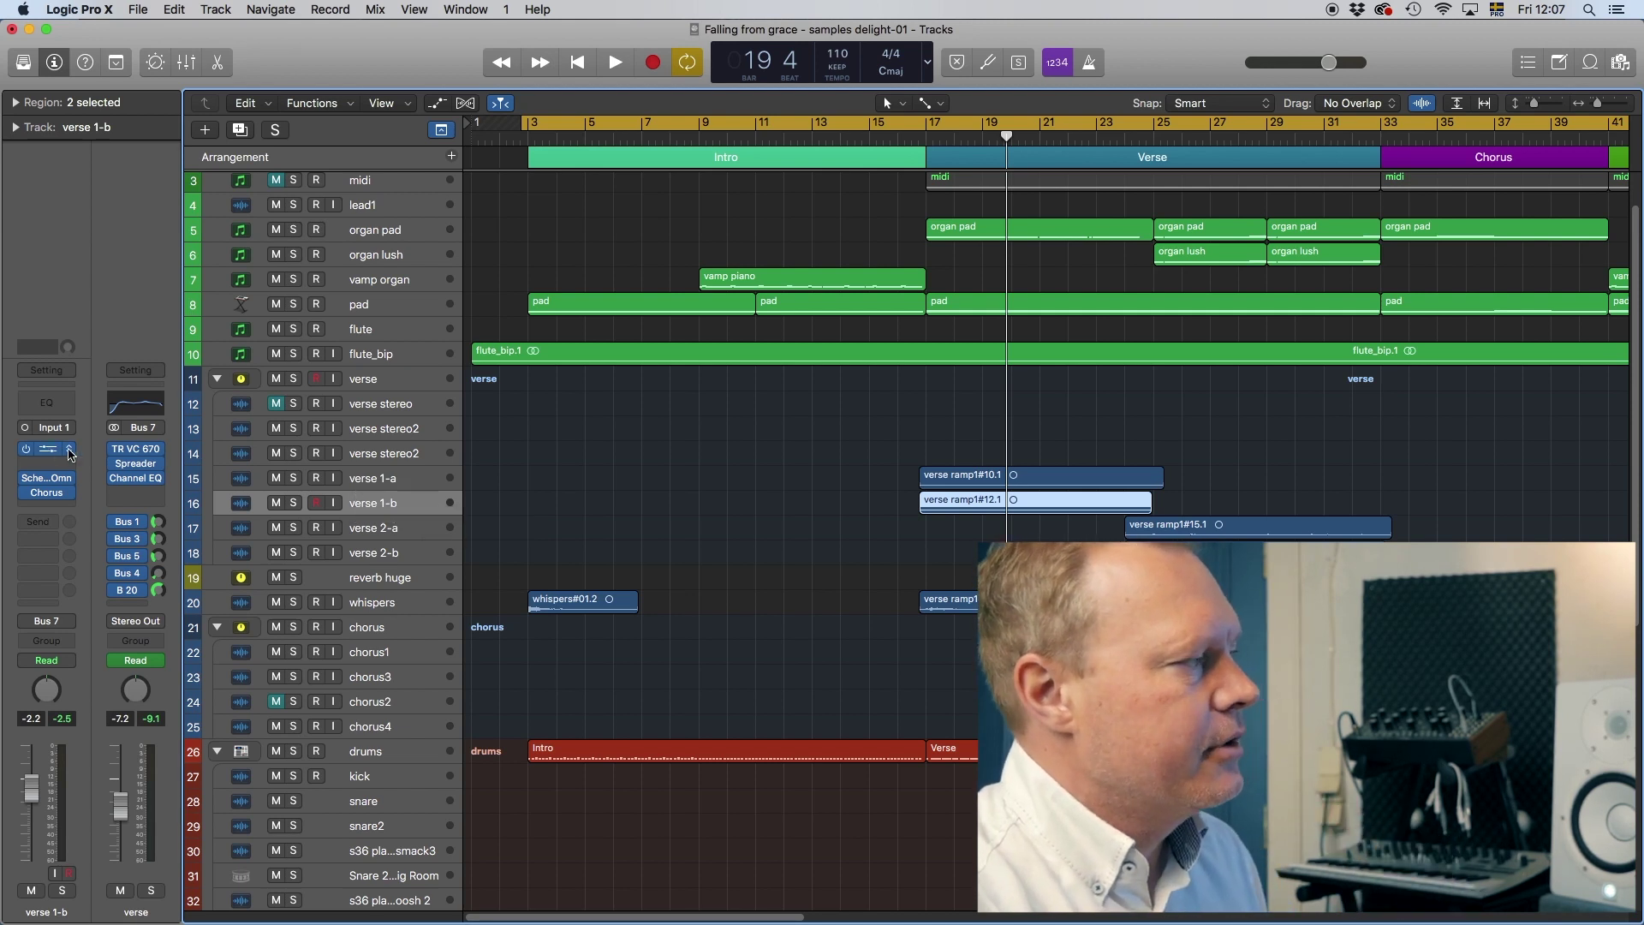
{"action": "left_click", "coordinate": [402, 602]}
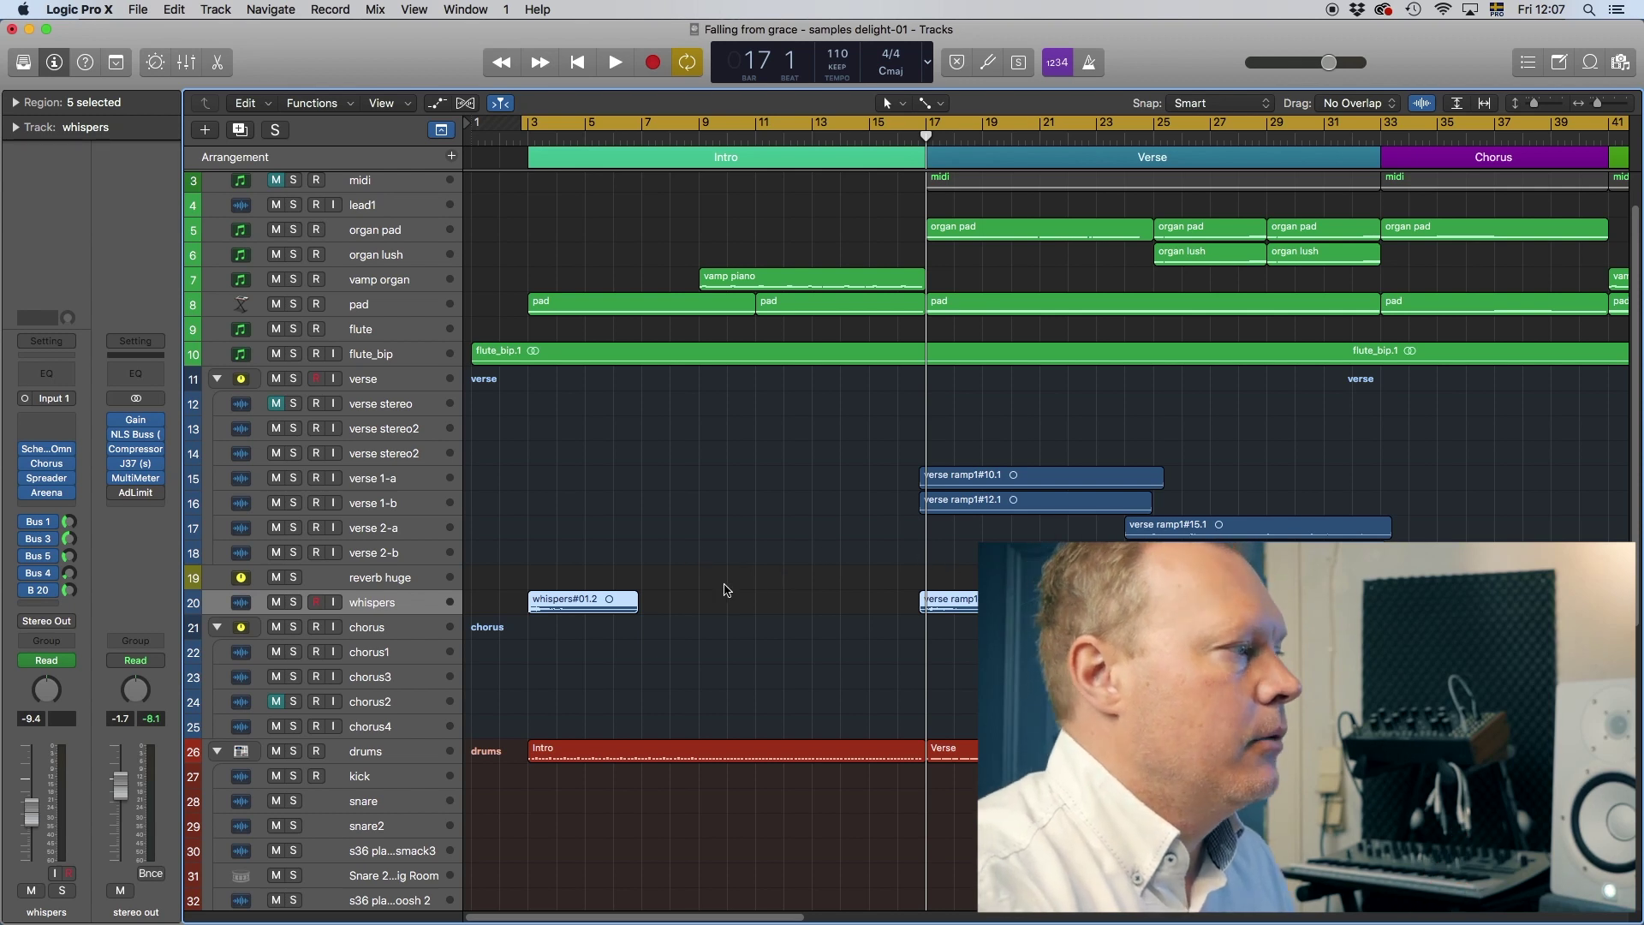
{"action": "key", "text": "s"}
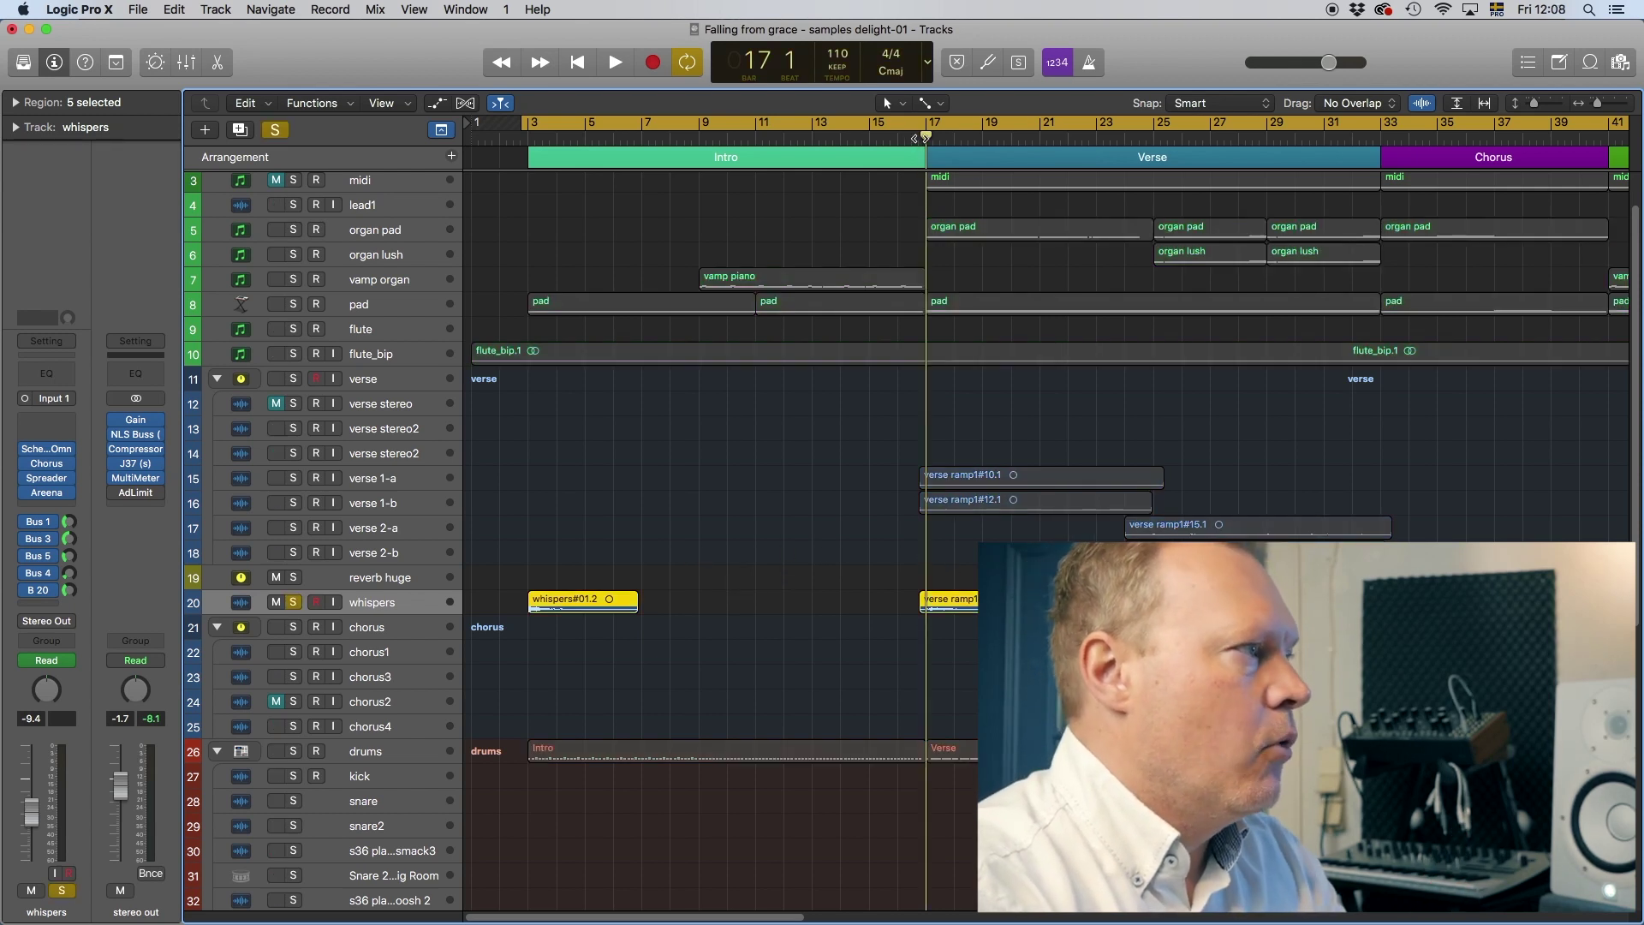
{"action": "key", "text": "space"}
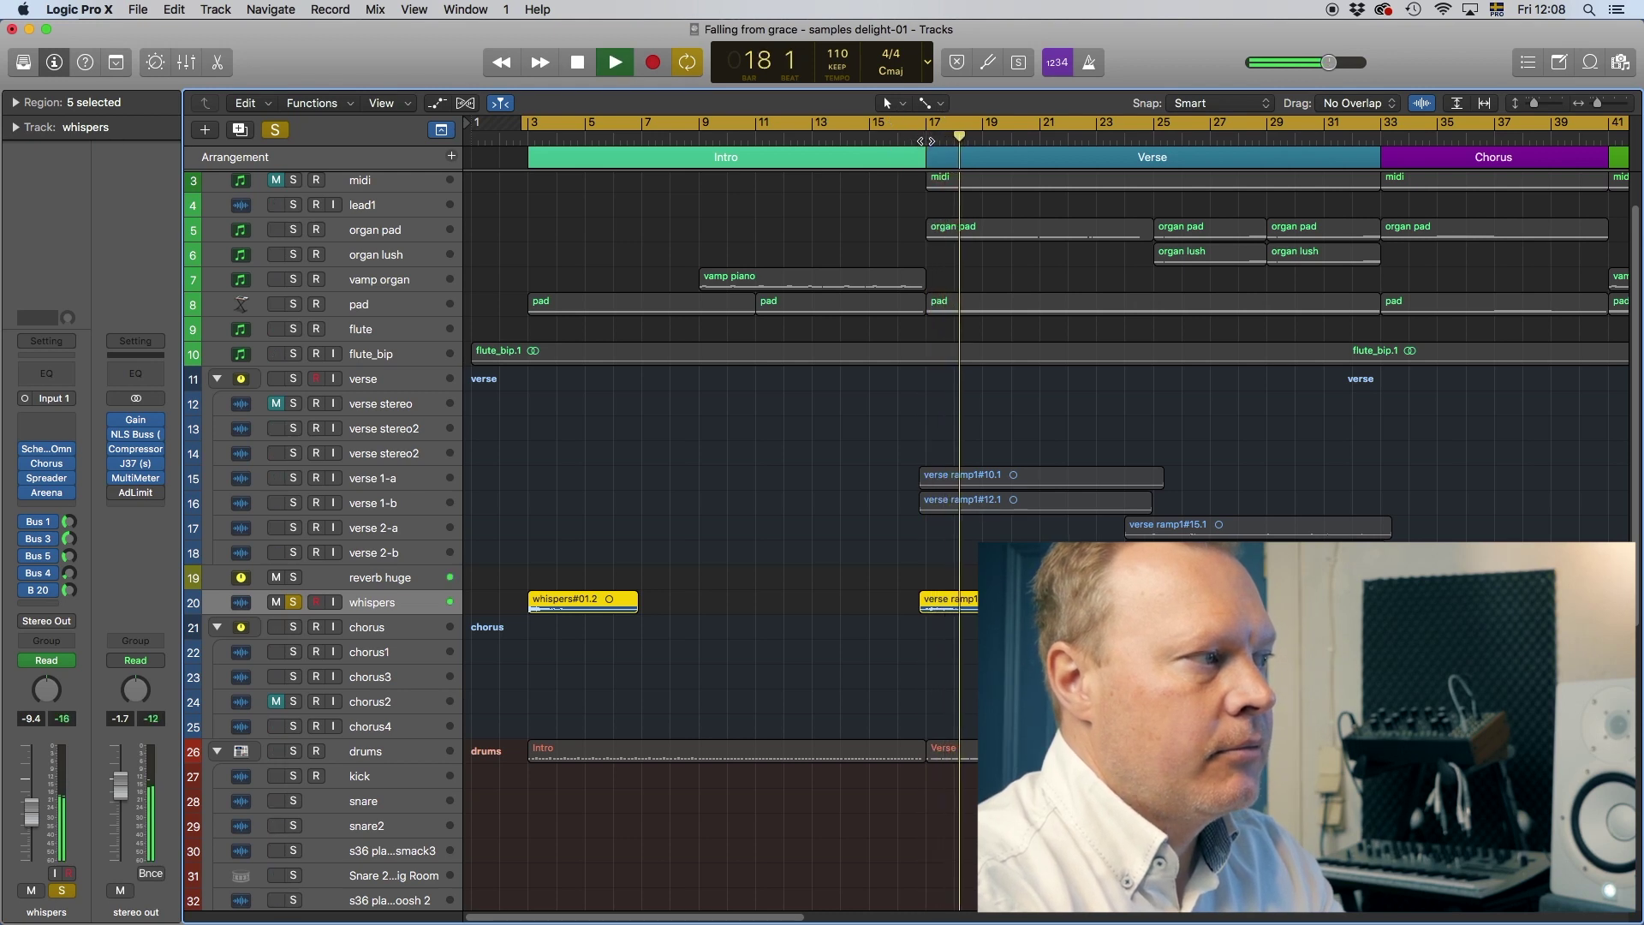
{"action": "left_click", "coordinate": [1033, 137]}
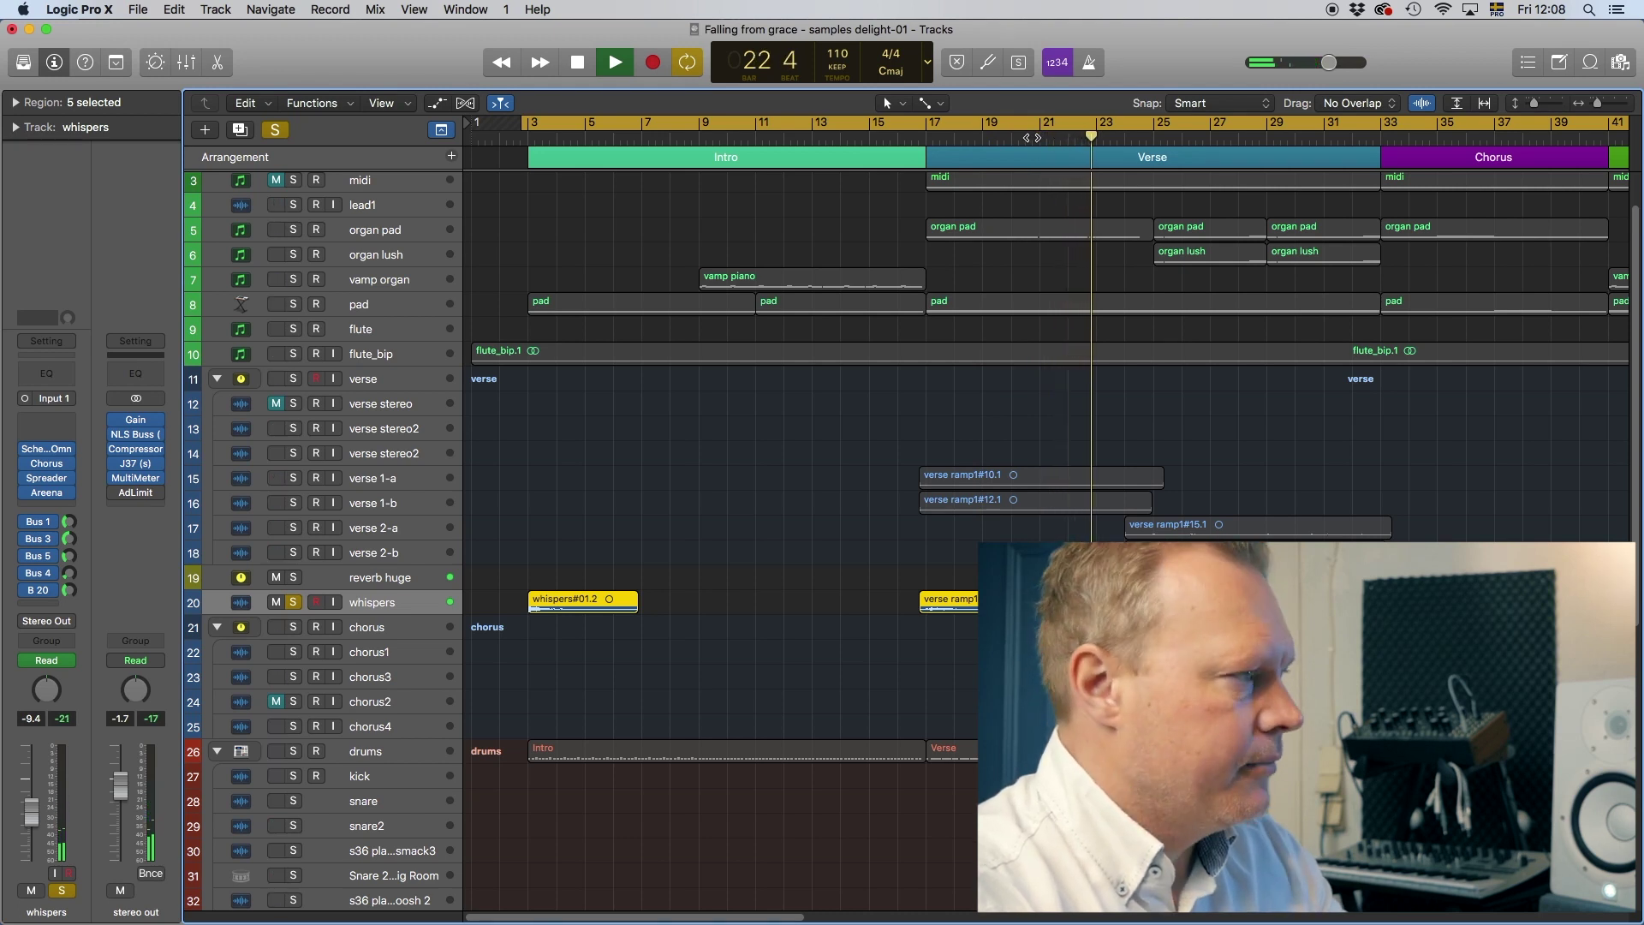
{"action": "key", "text": "s"}
{"action": "key", "text": "space"}
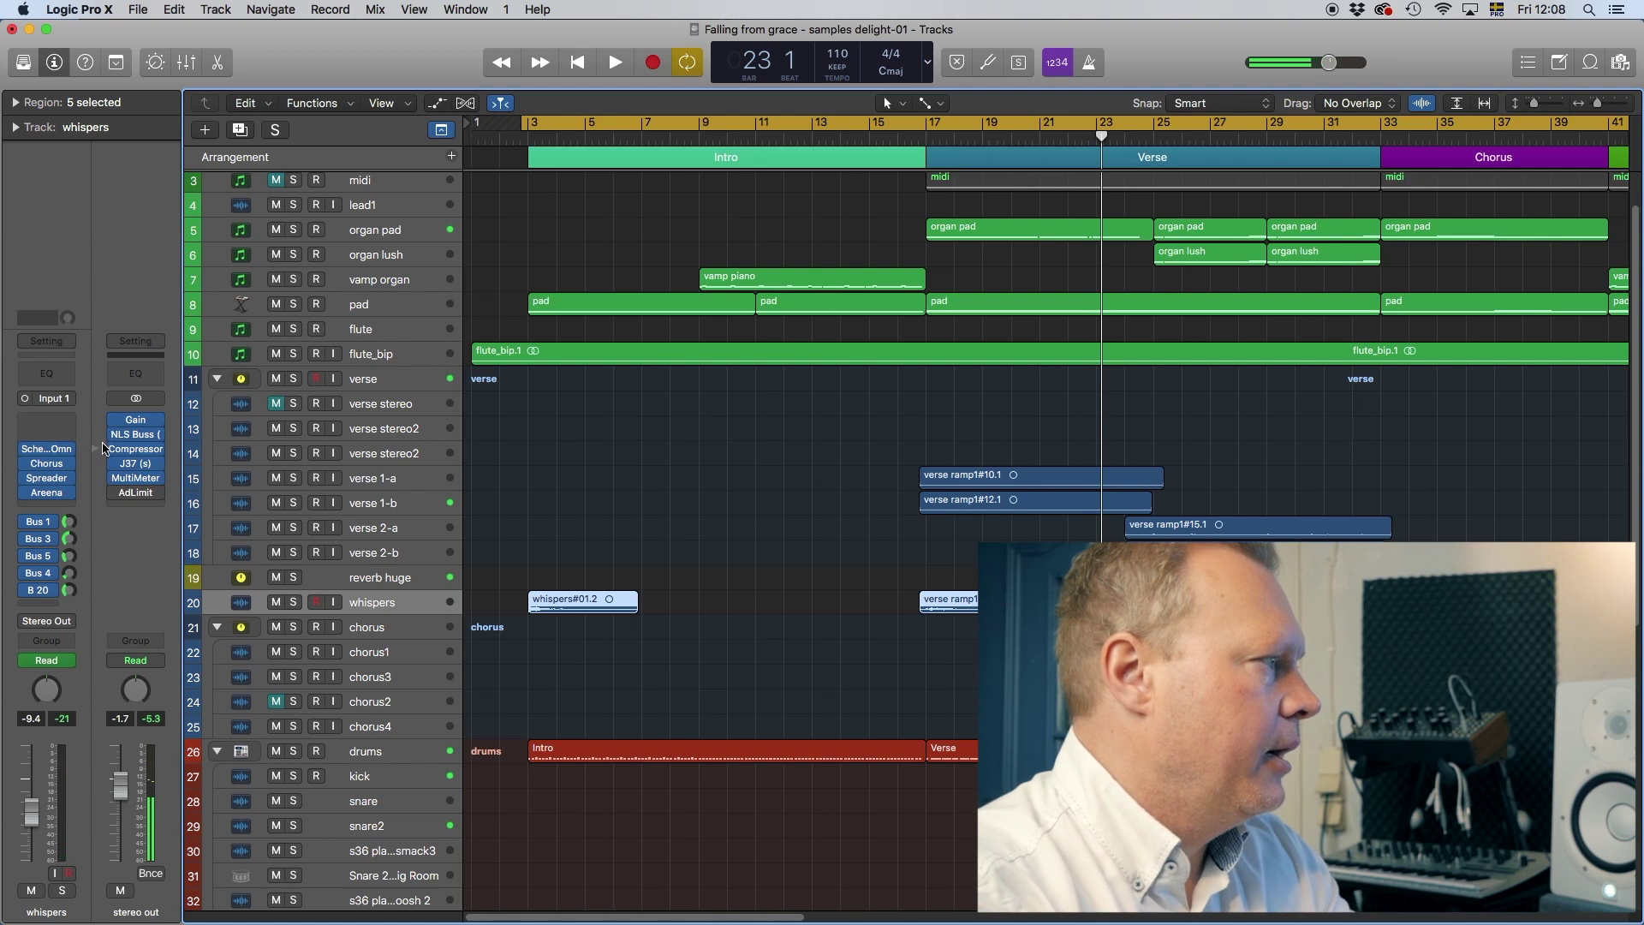
Step: Open the Scheps Omni Channel plug-in on the whispers track to examine its settings, then close it
{"action": "left_click", "coordinate": [48, 449]}
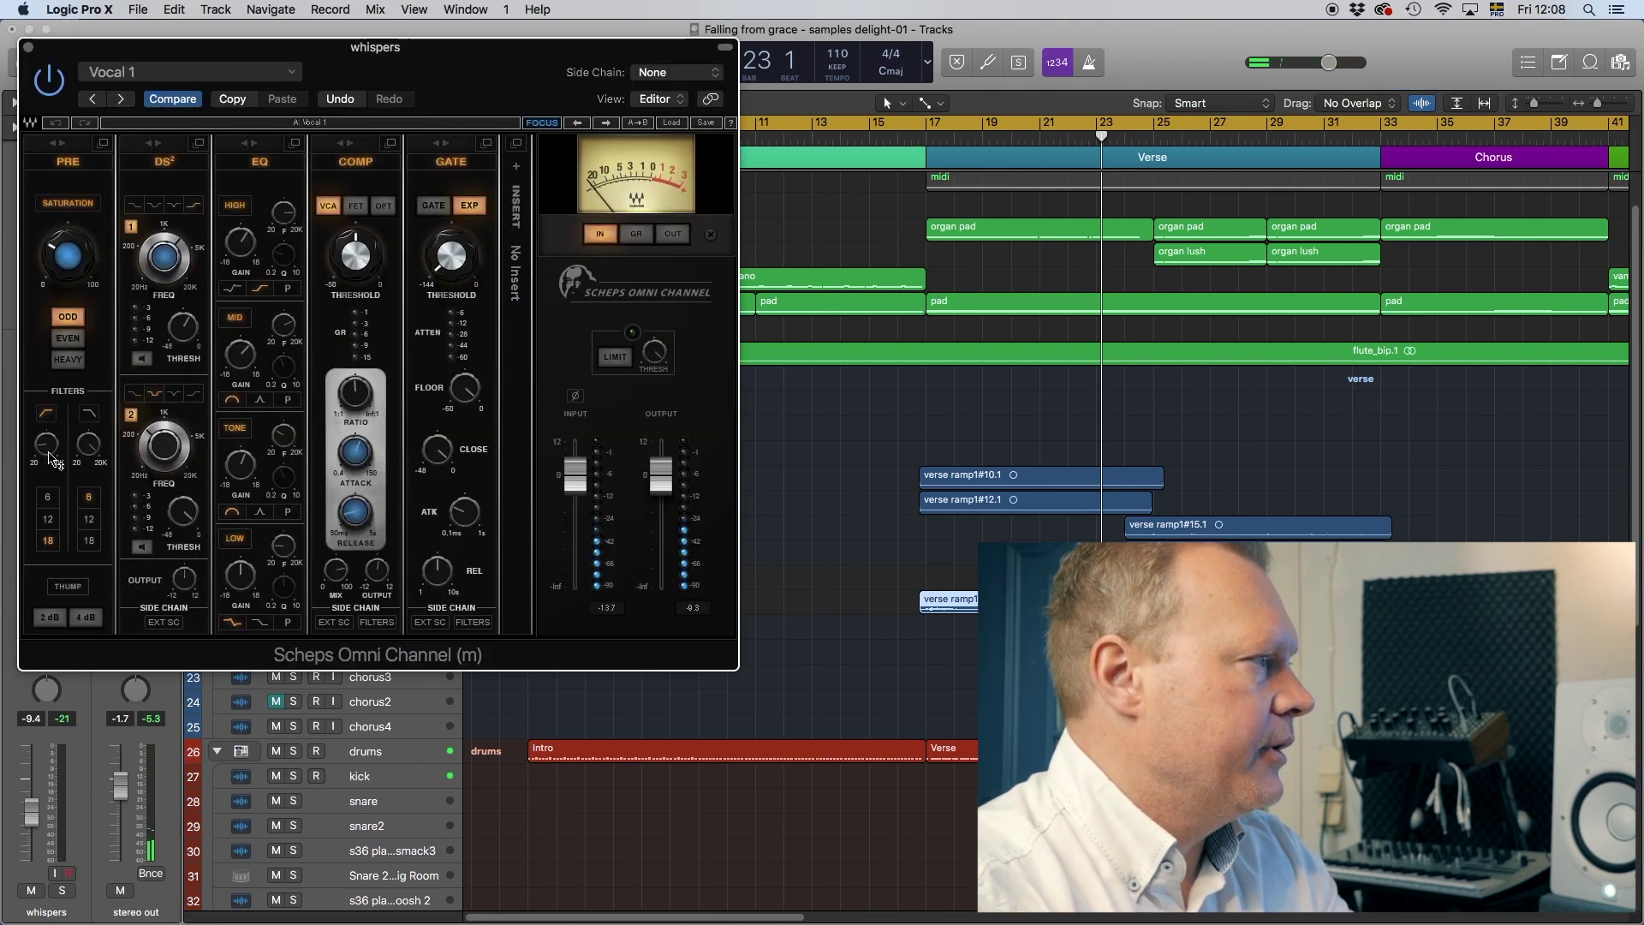
{"action": "left_click_drag", "start_coordinate": [345, 49], "coordinate": [666, 111]}
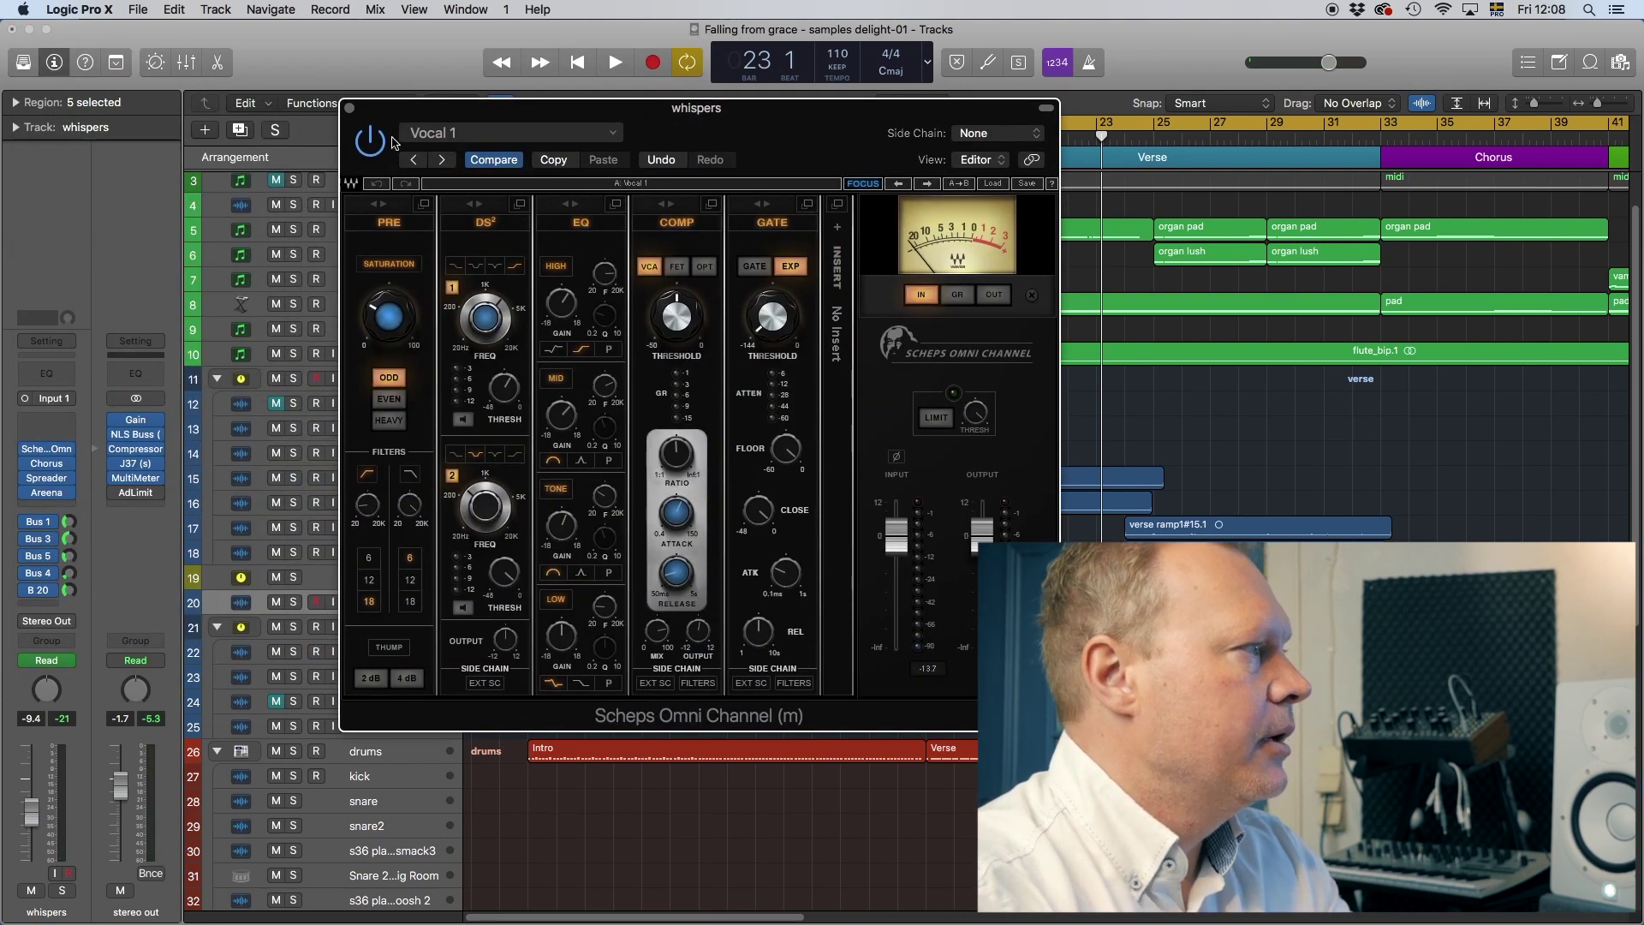
{"action": "left_click", "coordinate": [348, 110]}
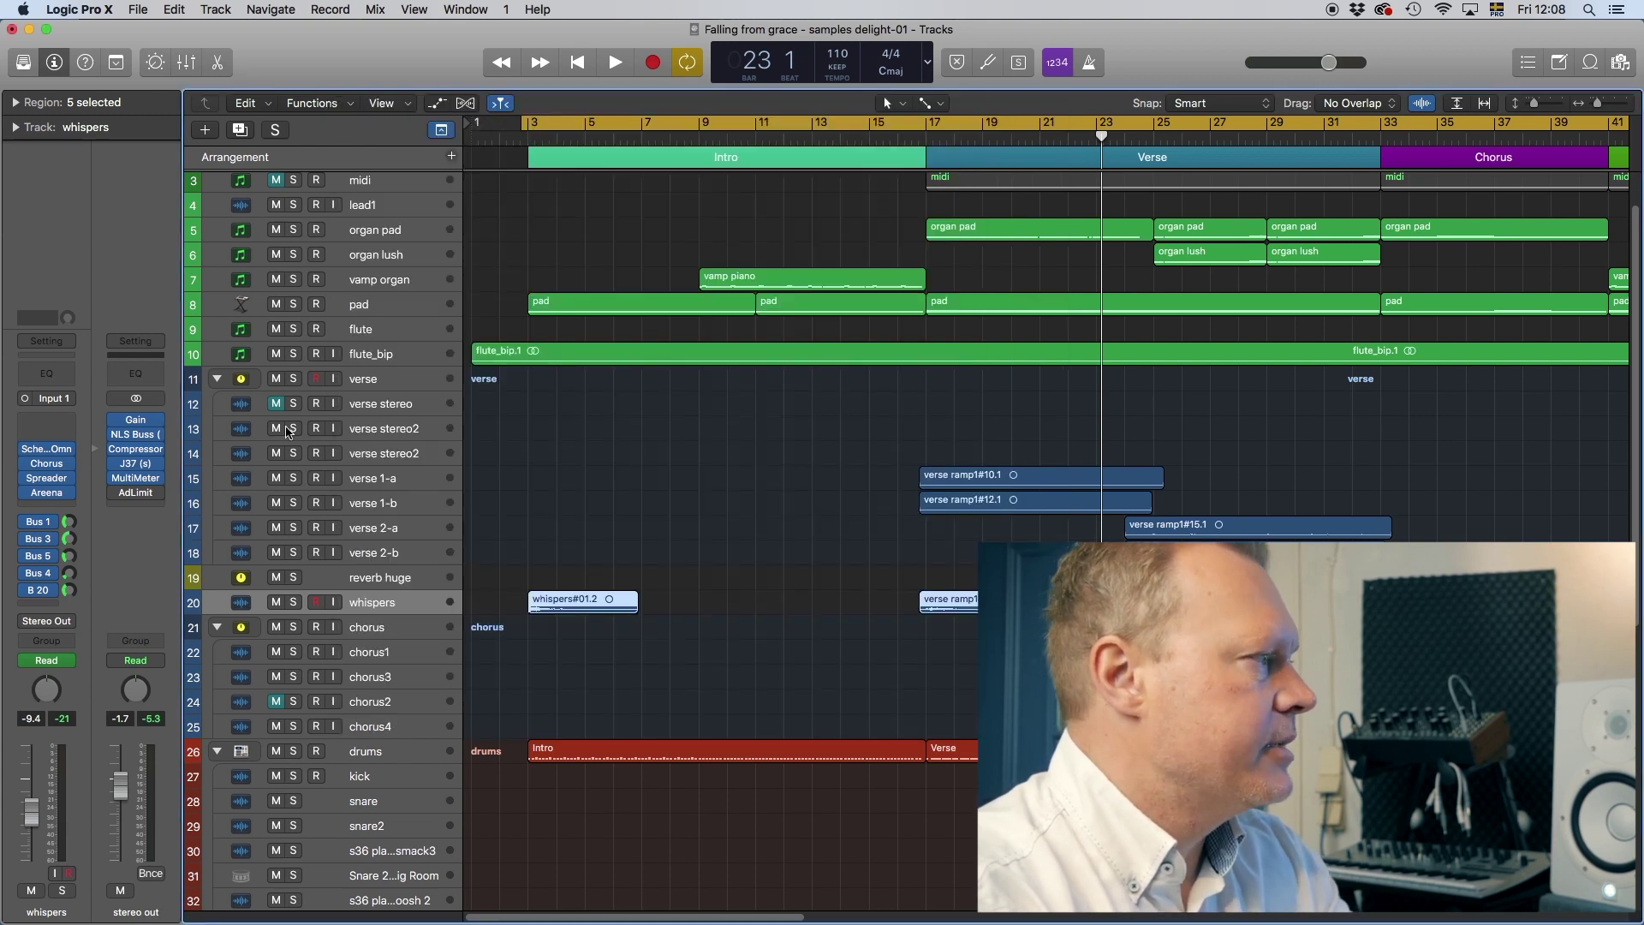
{"action": "left_click", "coordinate": [48, 449]}
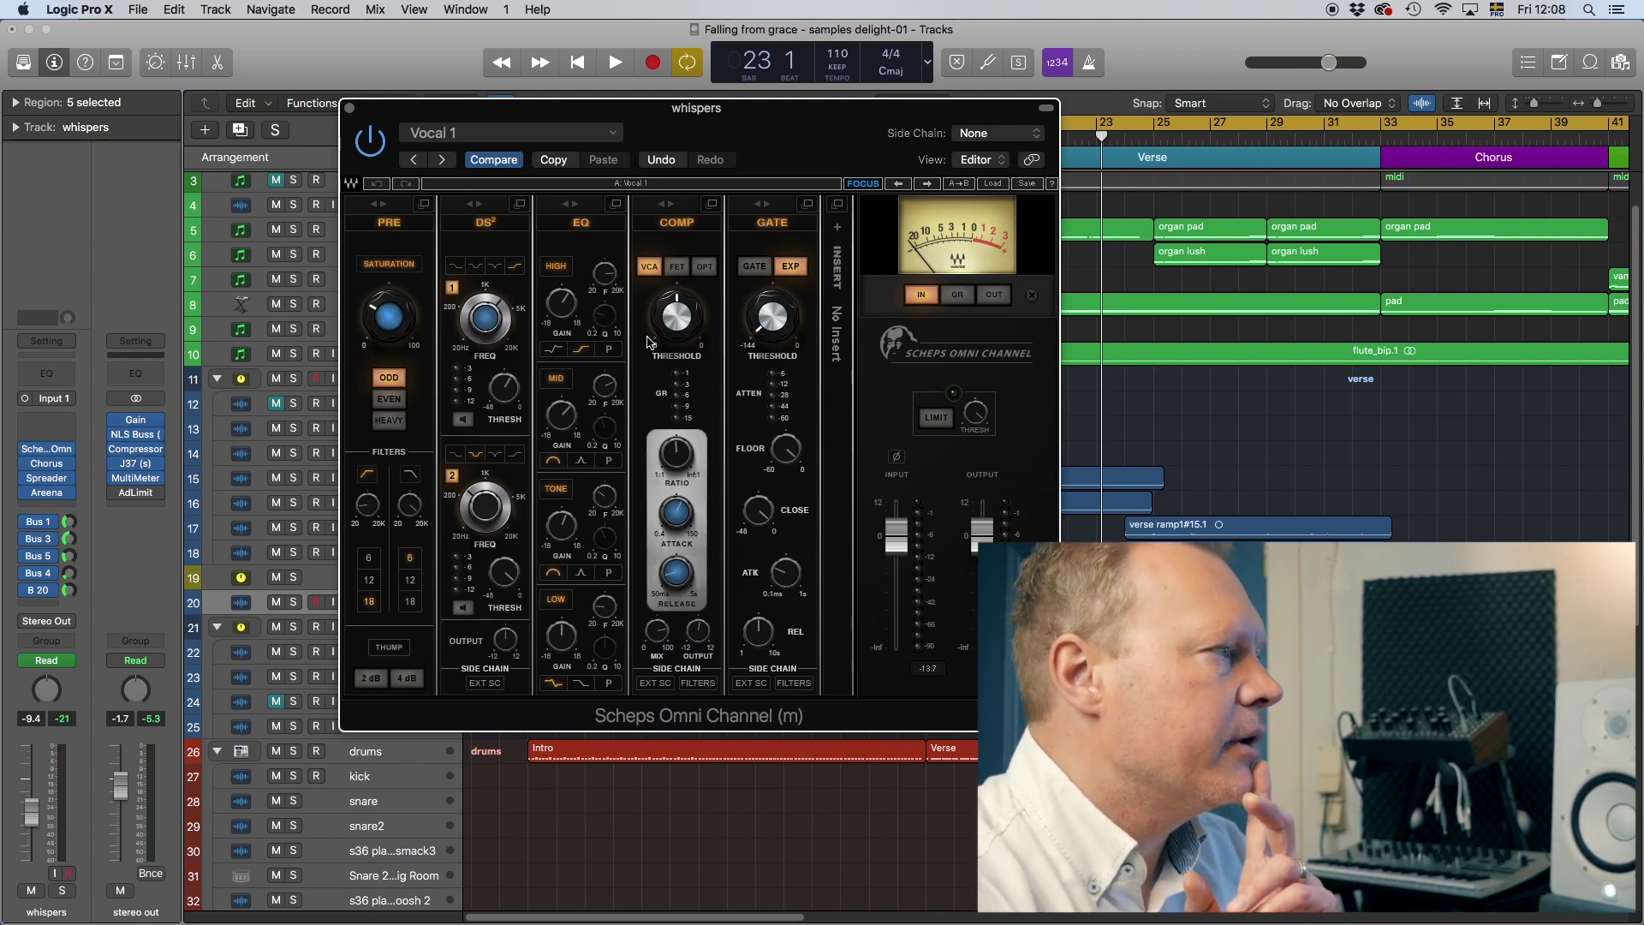
{"action": "left_click", "coordinate": [350, 108]}
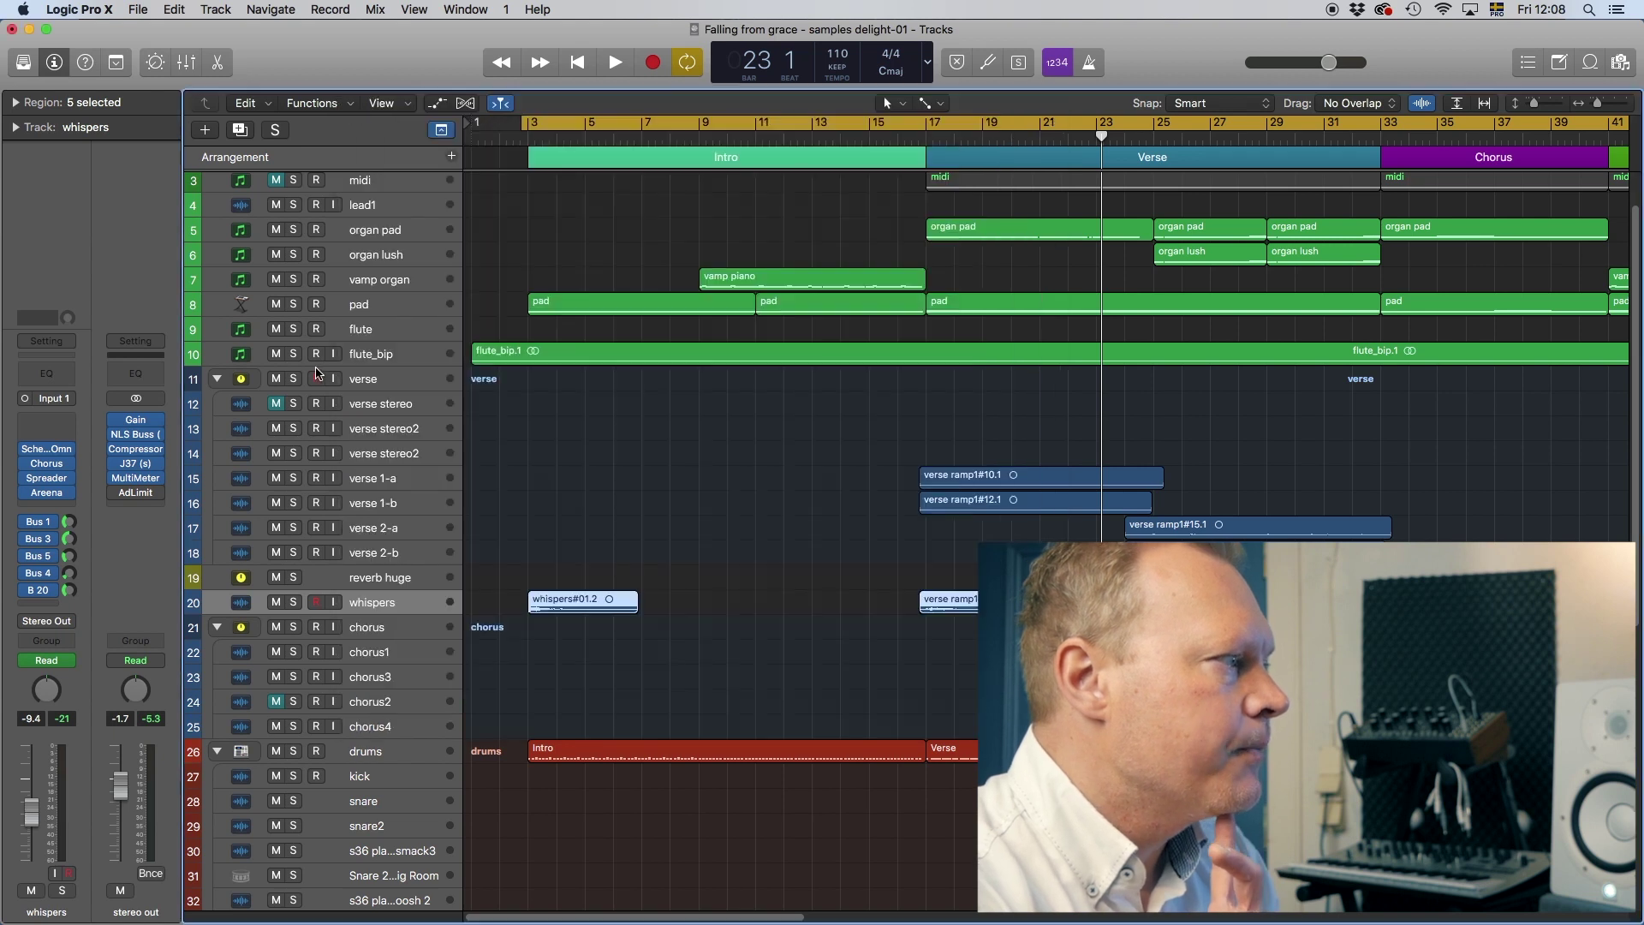
Step: Open the Chorus and Spreader plug-ins on the whispers track one after the other to examine their settings, closing each
{"action": "left_click", "coordinate": [46, 463]}
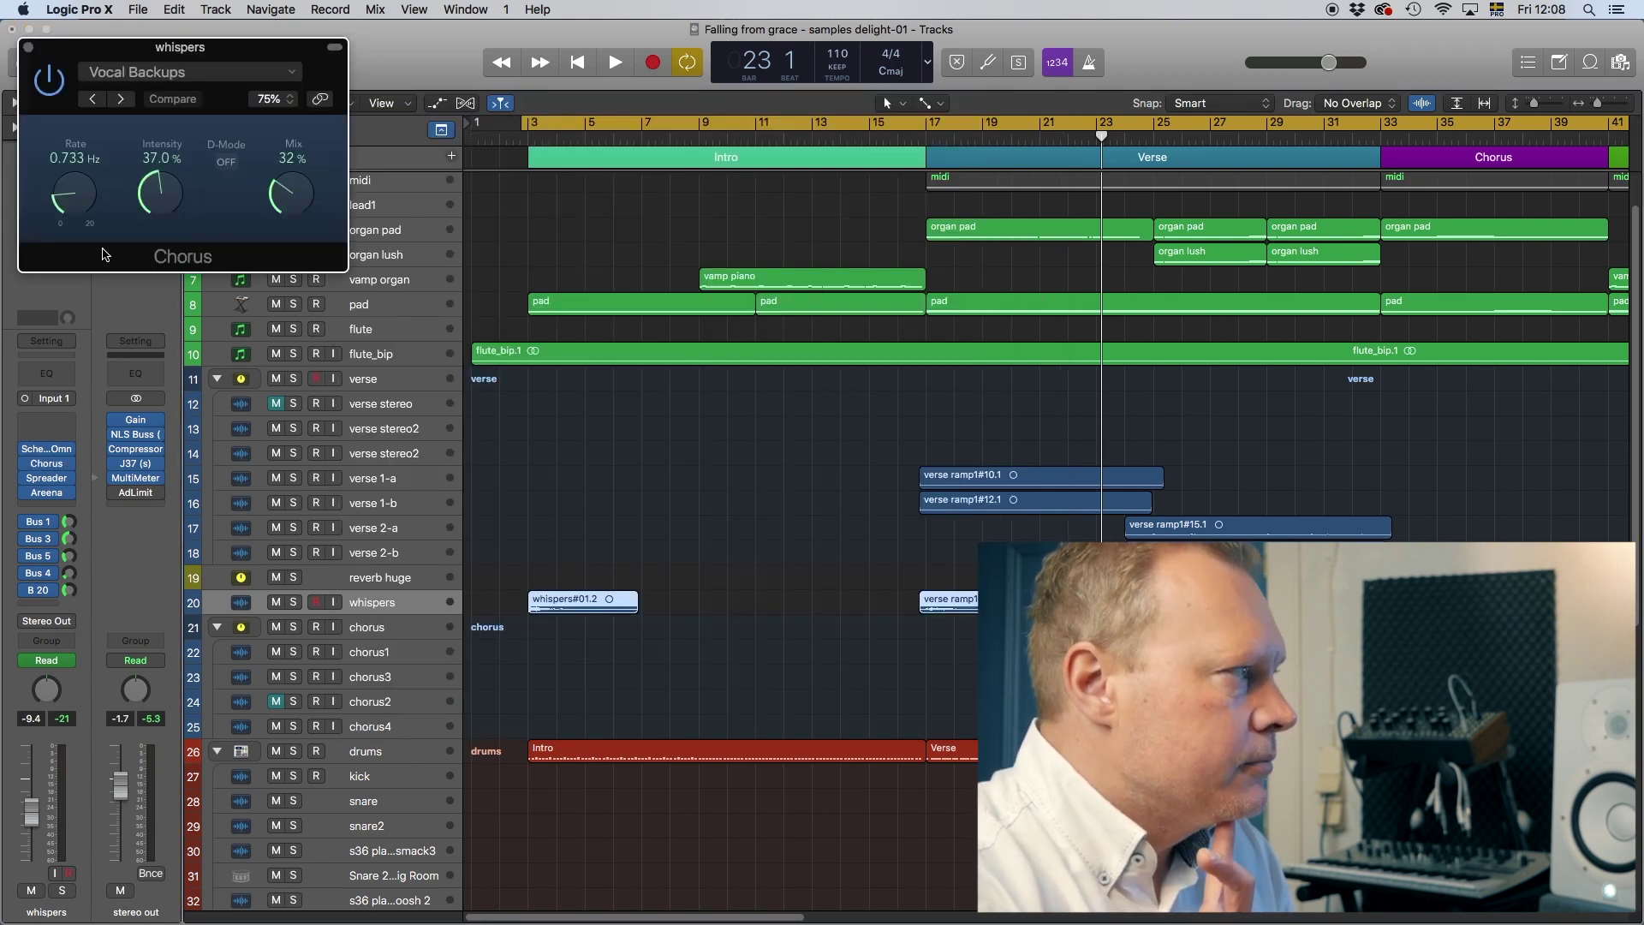
{"action": "left_click_drag", "start_coordinate": [98, 59], "coordinate": [355, 288]}
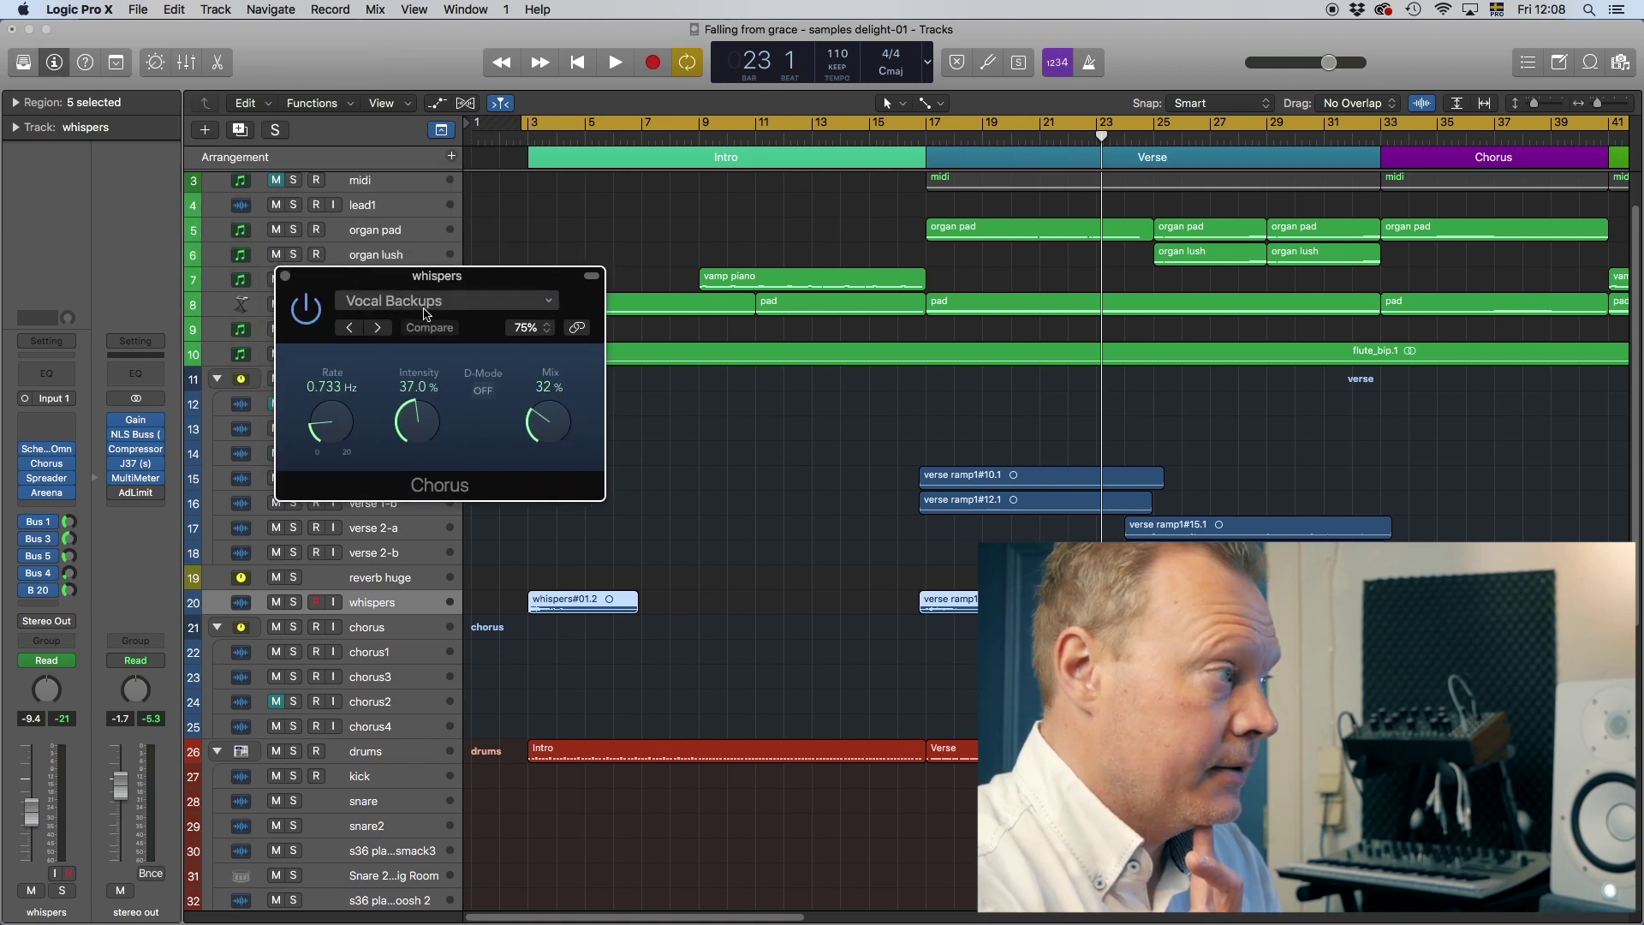
{"action": "left_click", "coordinate": [286, 277]}
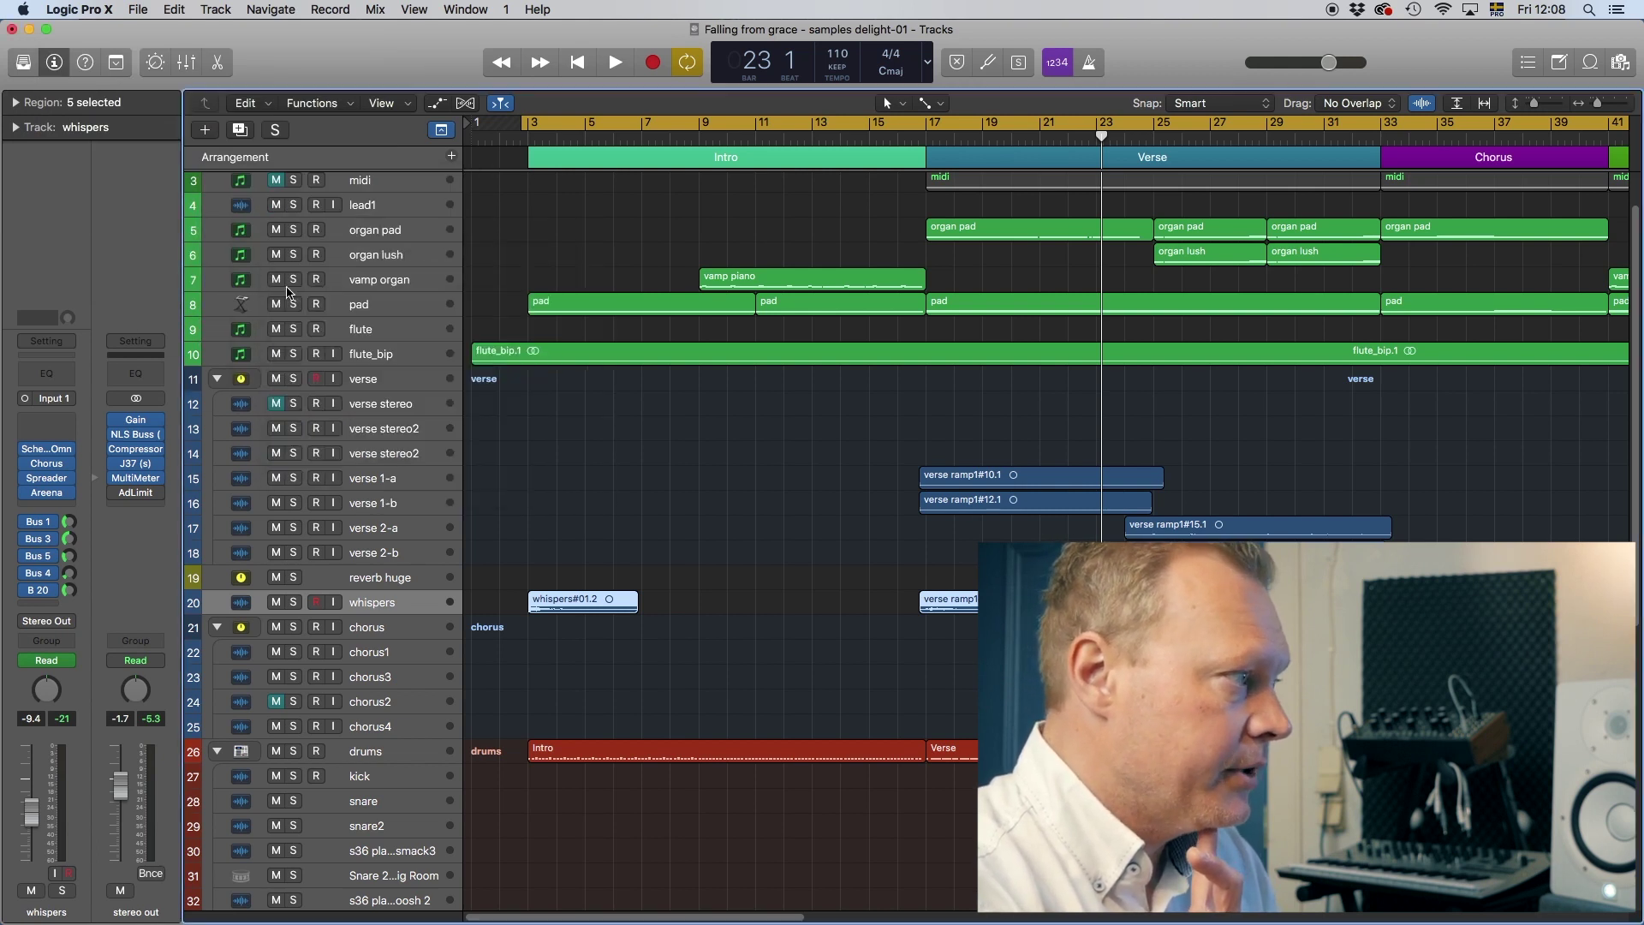
{"action": "left_click", "coordinate": [51, 481]}
{"action": "left_click_drag", "start_coordinate": [114, 45], "coordinate": [446, 306]}
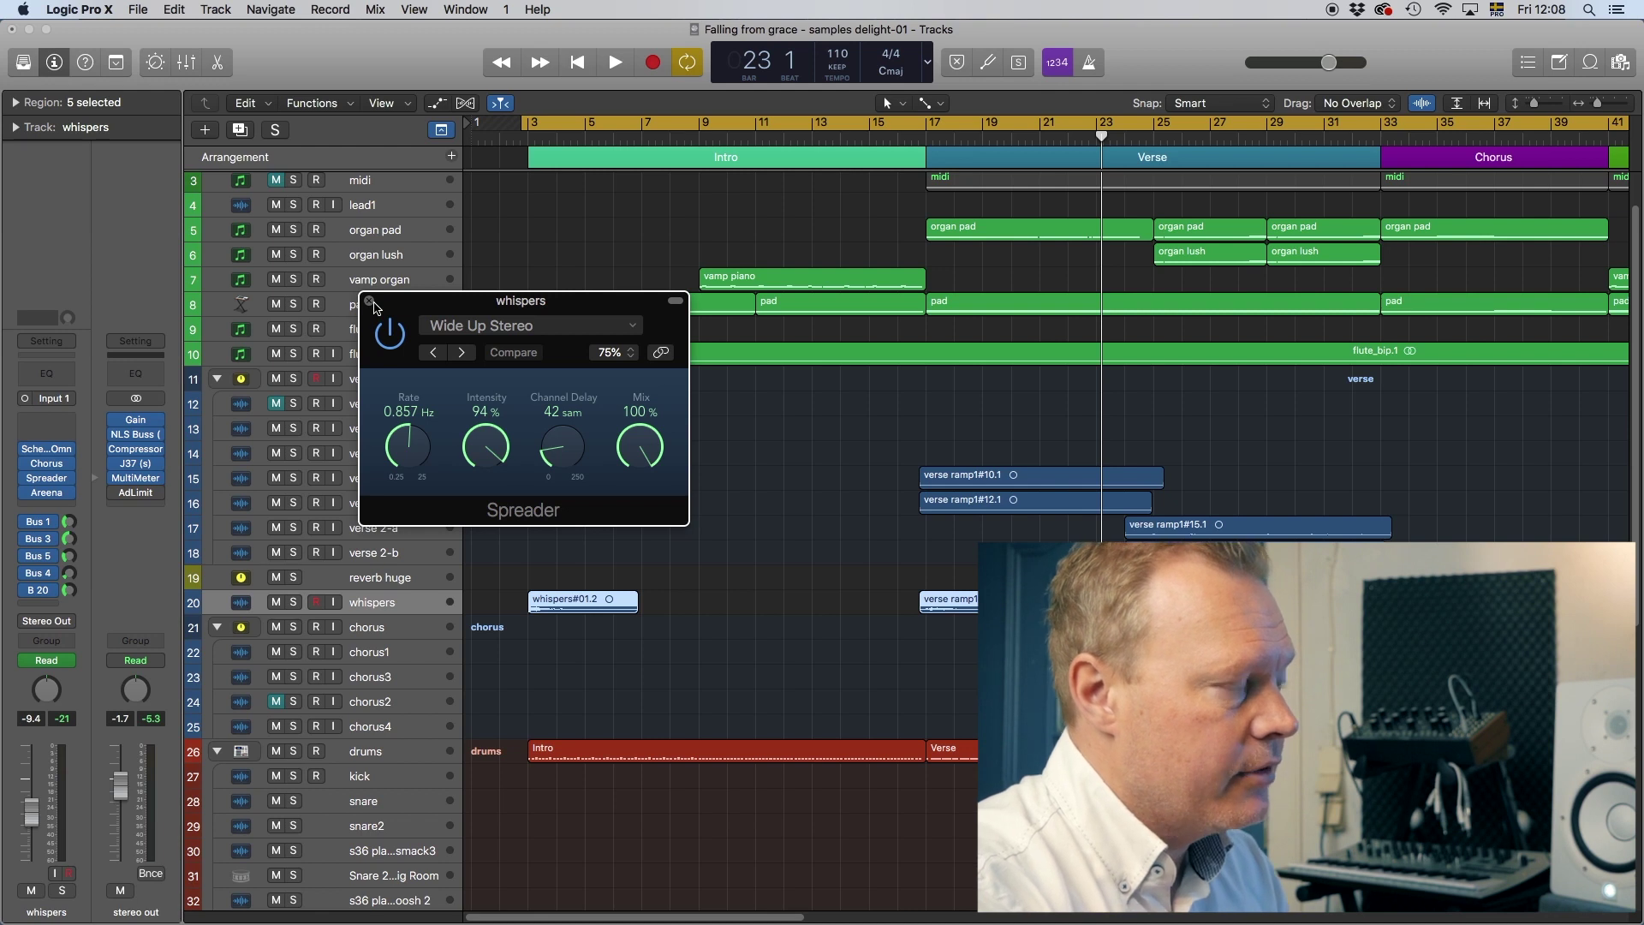
{"action": "left_click", "coordinate": [371, 303]}
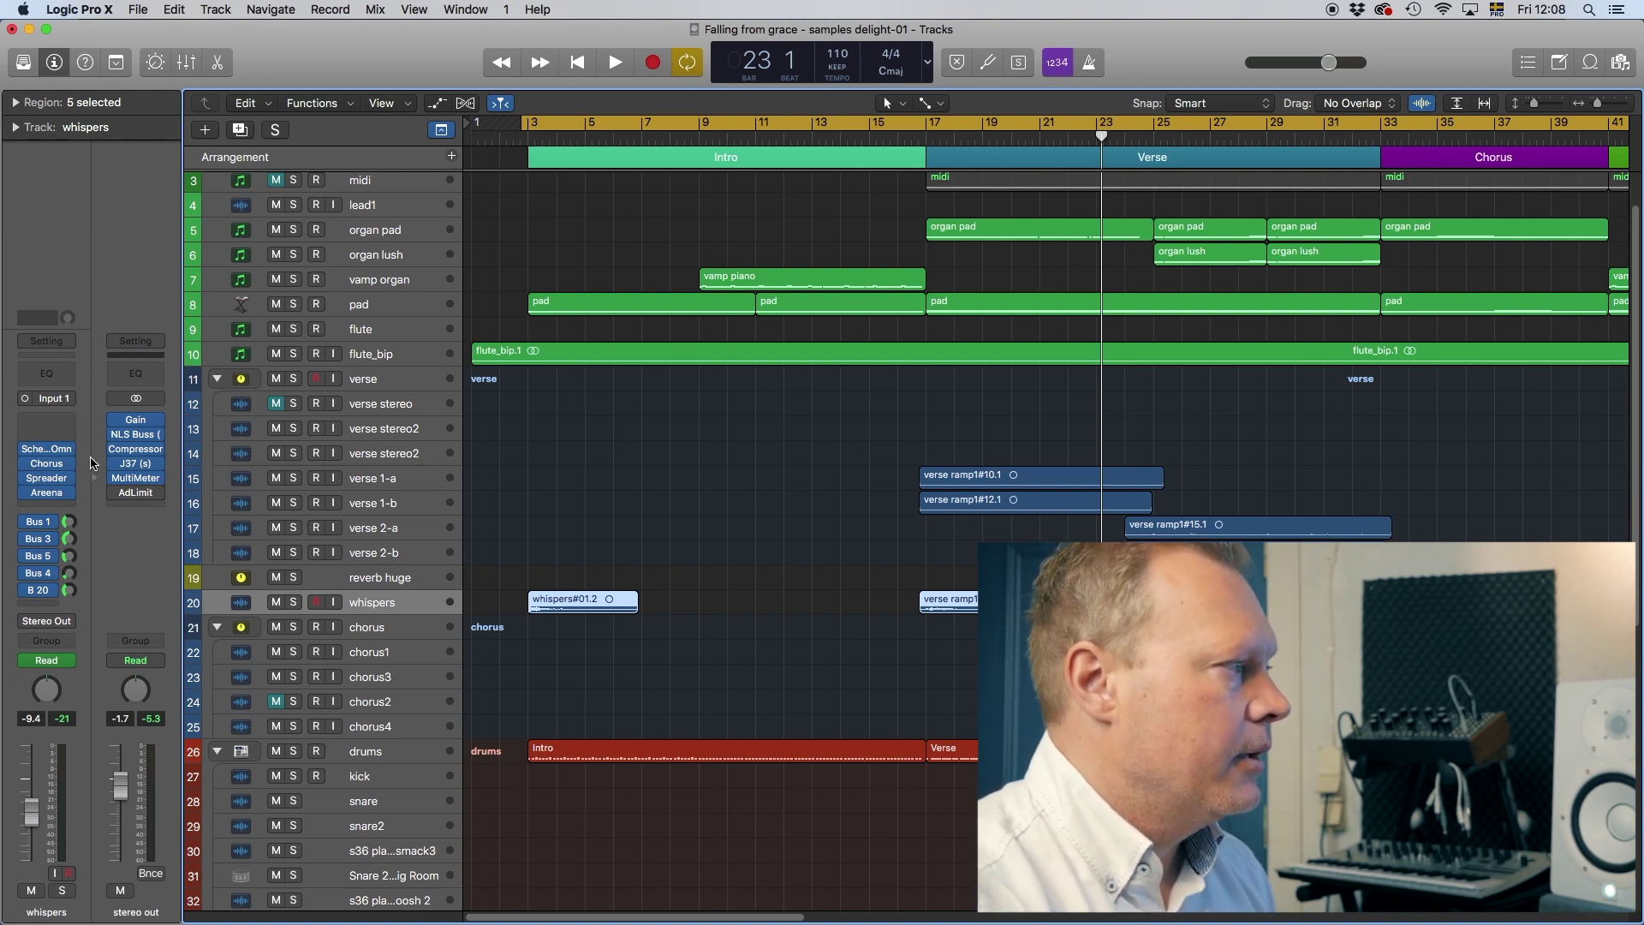
Step: Open the Areena reverb on the whispers track, examine its room/plate, reverb size, mix and damping controls, and close it
{"action": "mouse_move", "coordinate": [48, 496]}
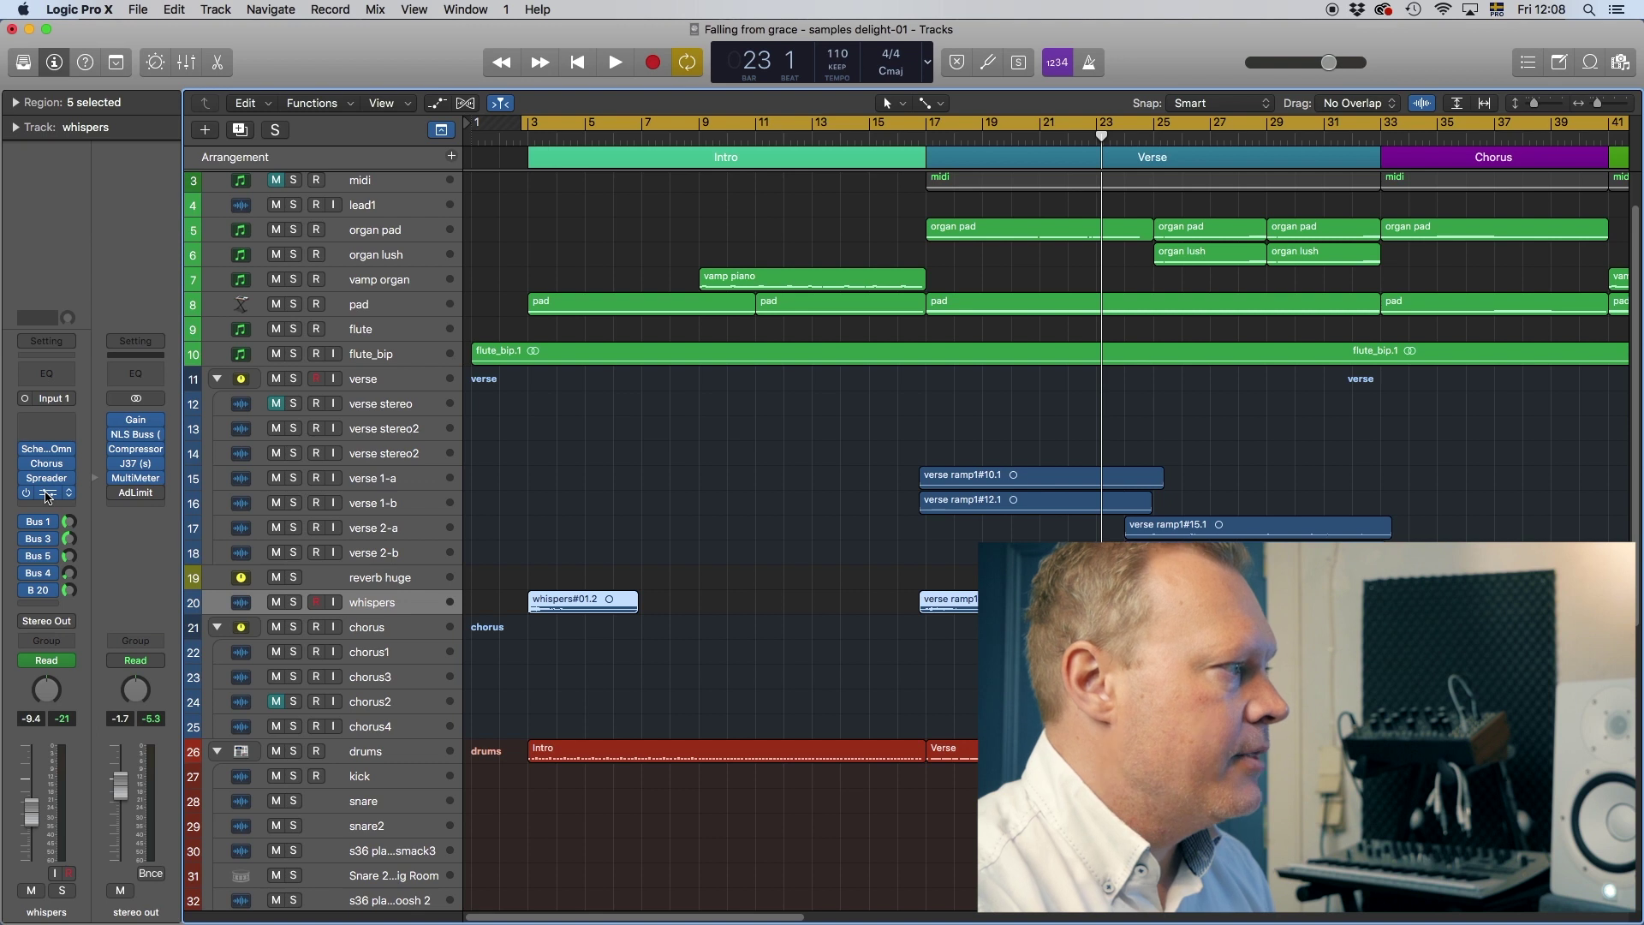
{"action": "left_click", "coordinate": [48, 496]}
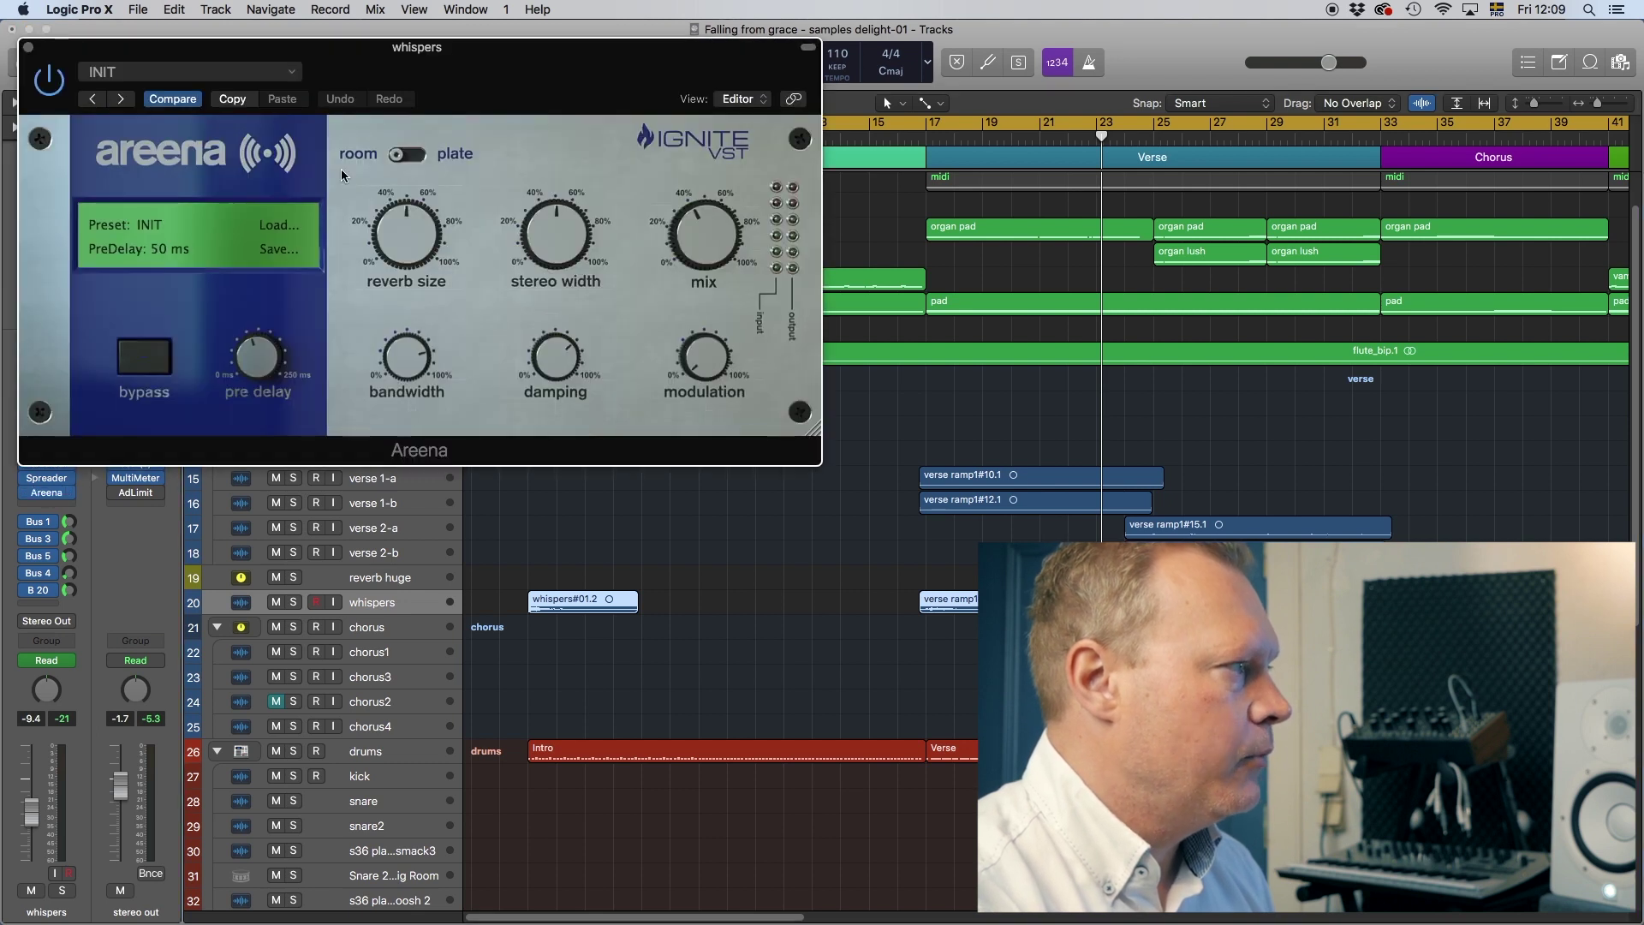
{"action": "left_click_drag", "start_coordinate": [346, 44], "coordinate": [445, 204]}
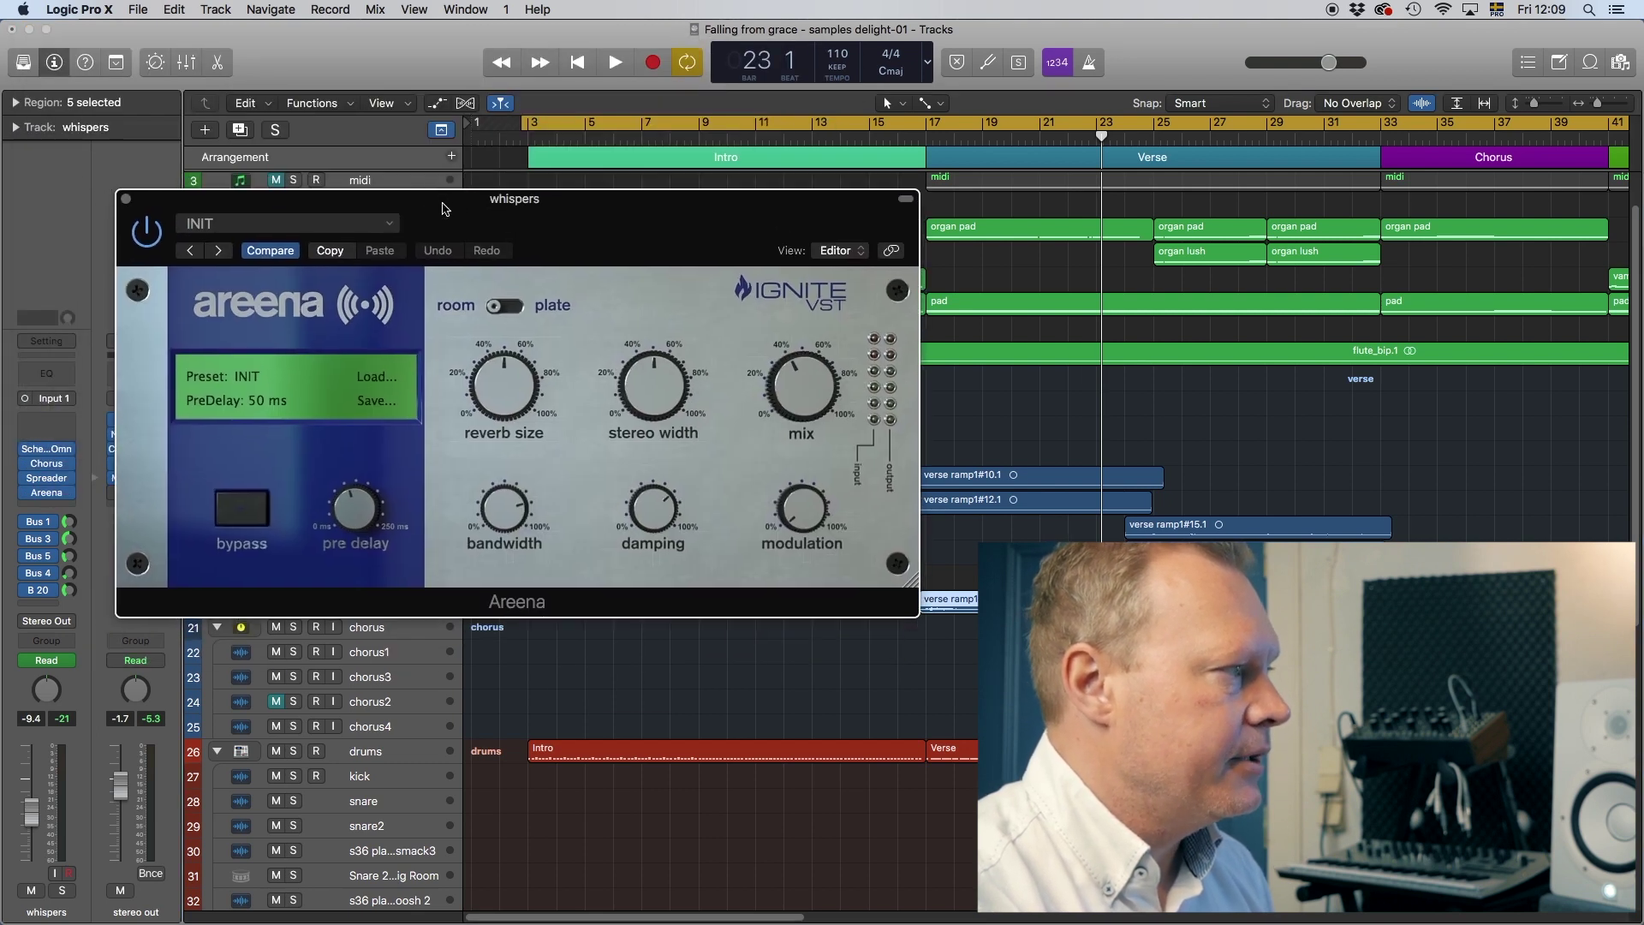
{"action": "mouse_move", "coordinate": [557, 359]}
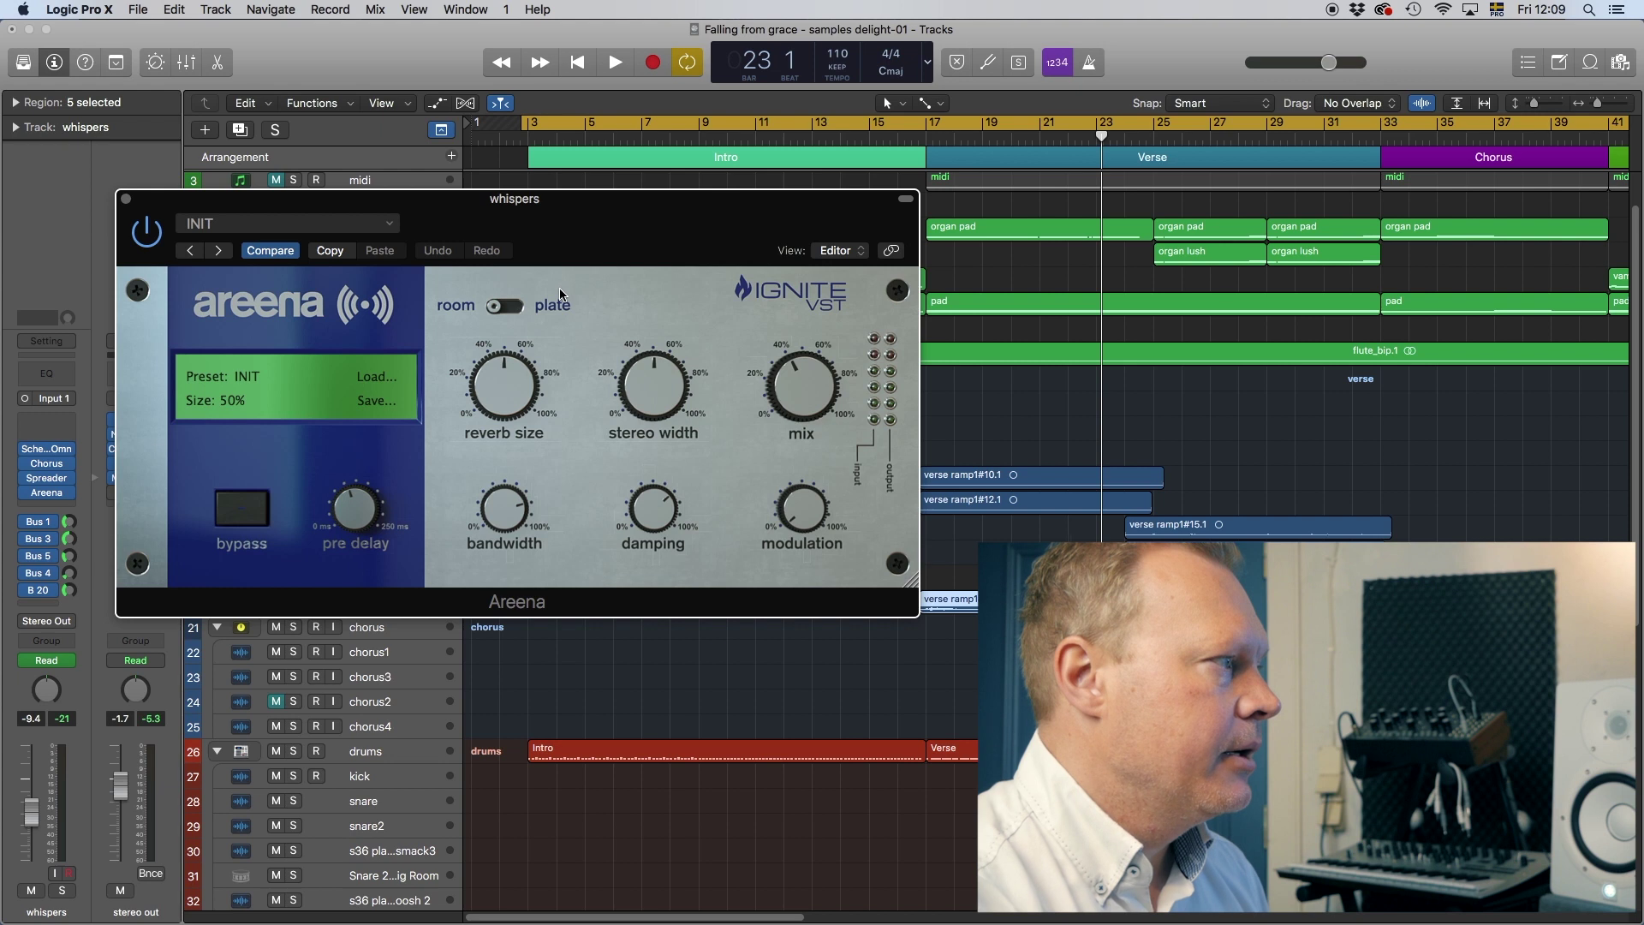
{"action": "mouse_move", "coordinate": [519, 320]}
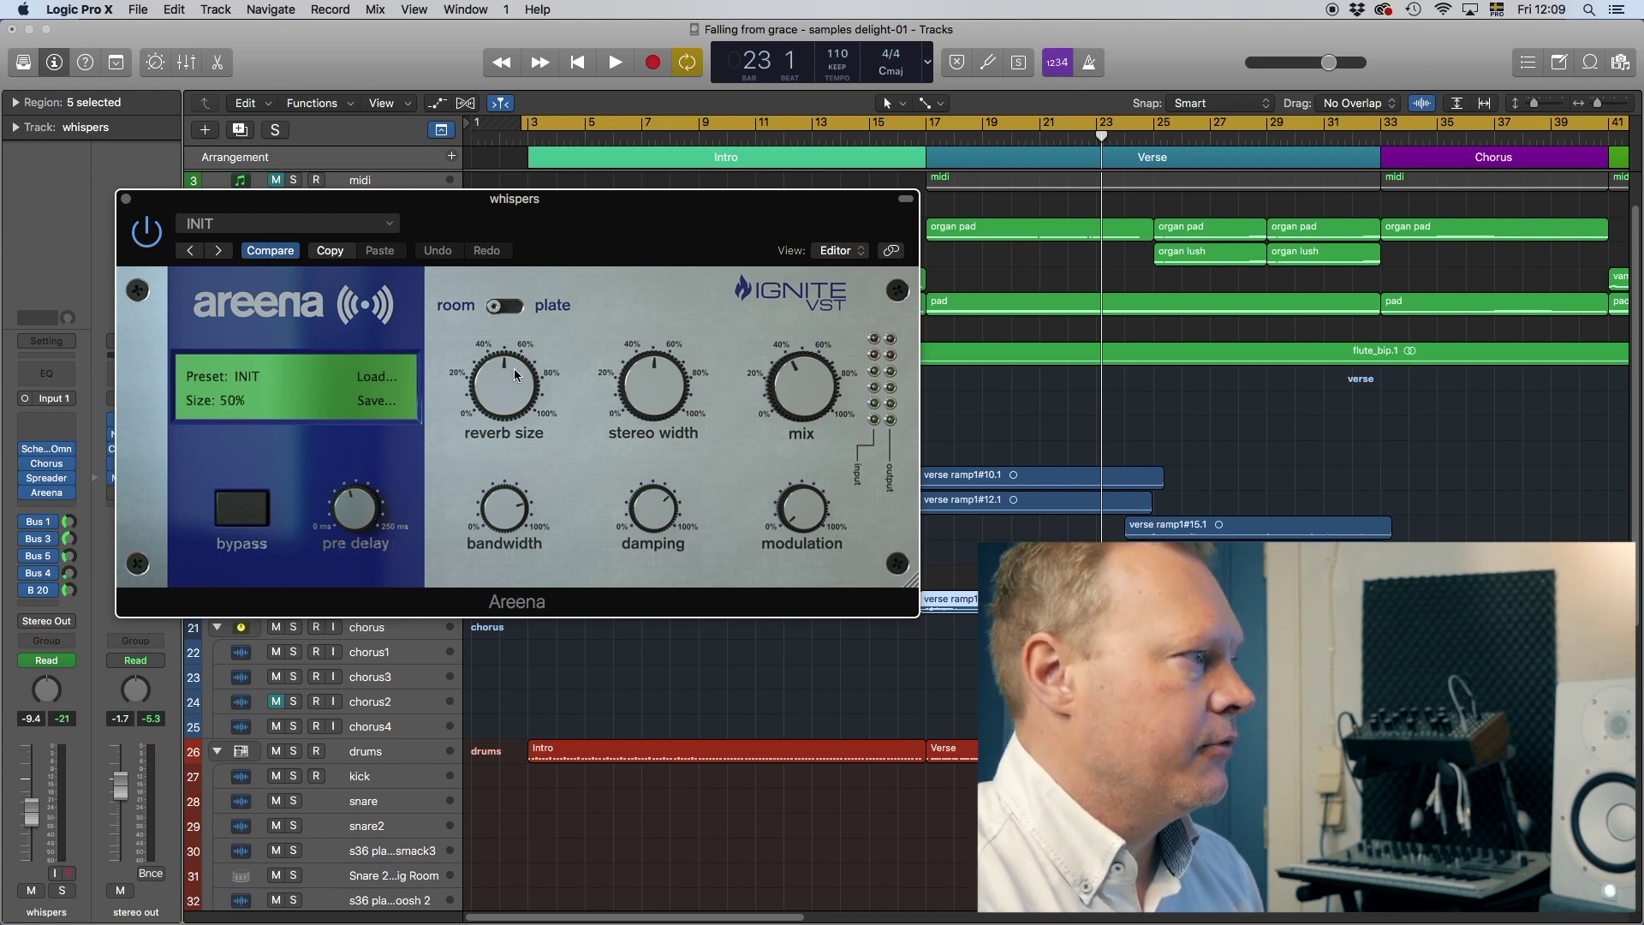
{"action": "mouse_move", "coordinate": [807, 384]}
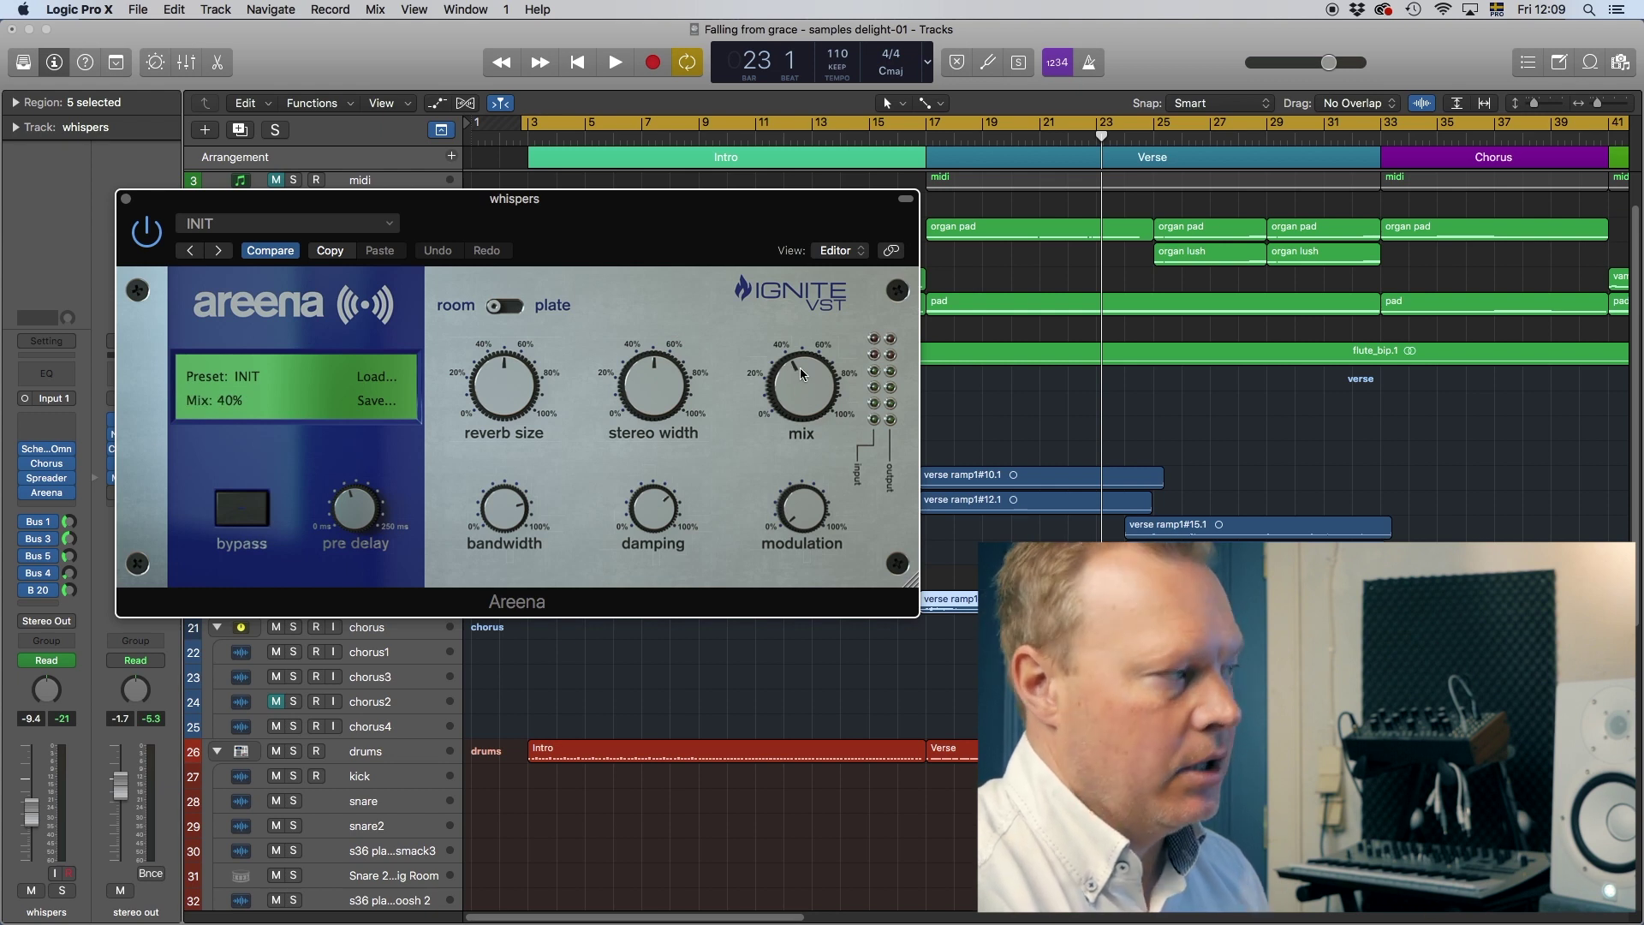
{"action": "mouse_move", "coordinate": [663, 497]}
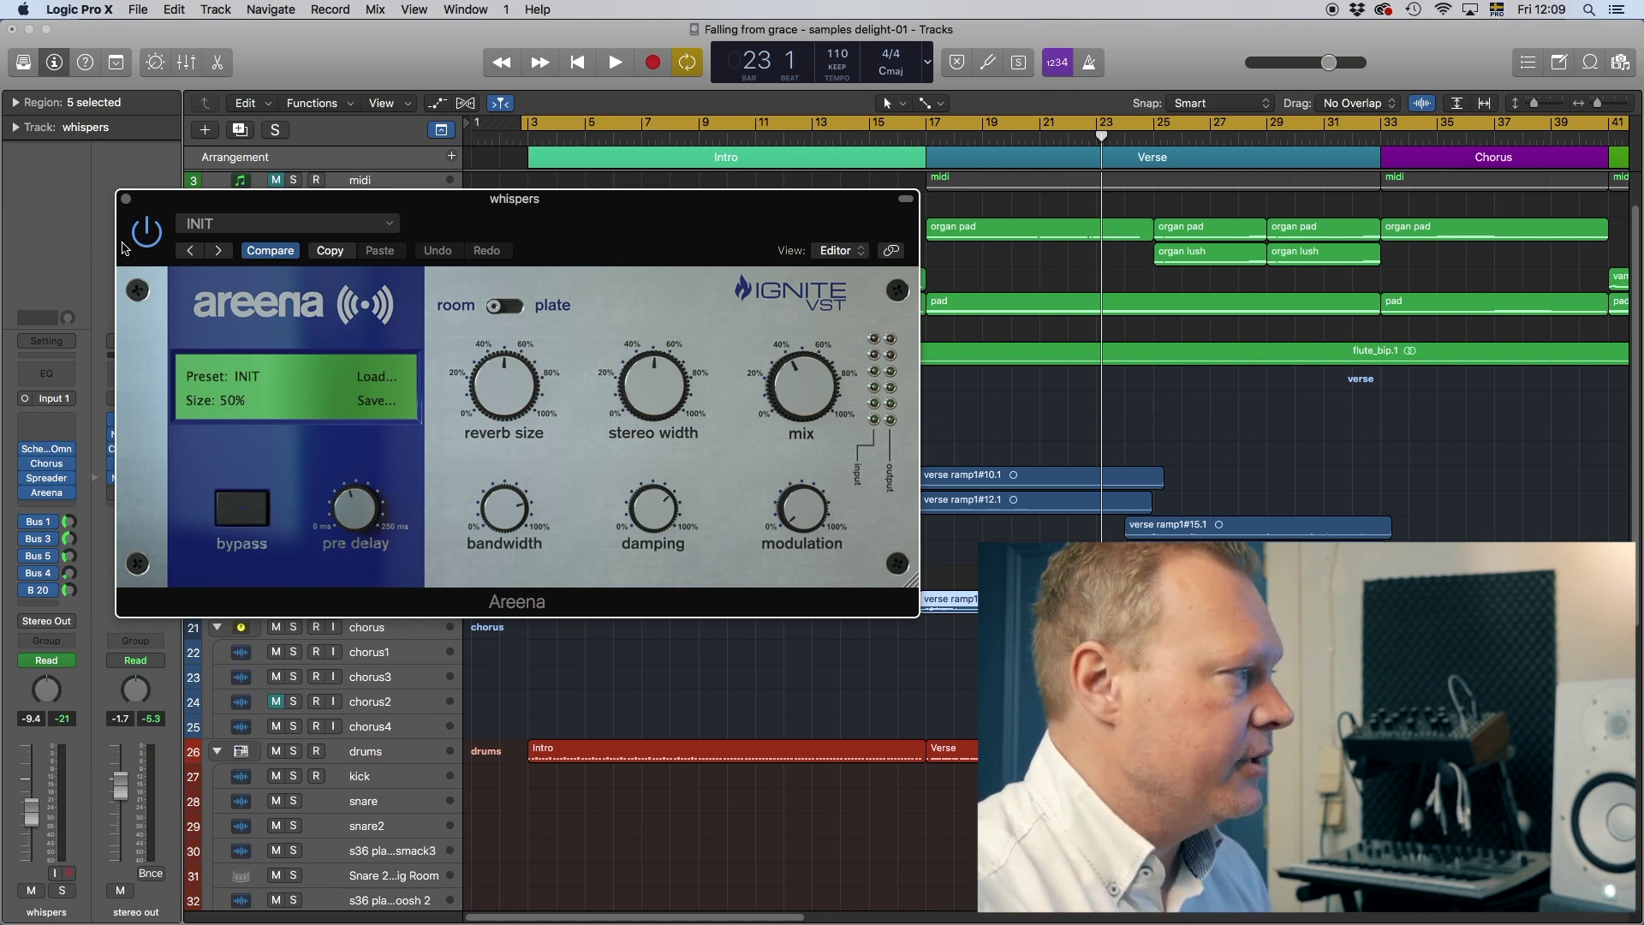
{"action": "left_click", "coordinate": [126, 200]}
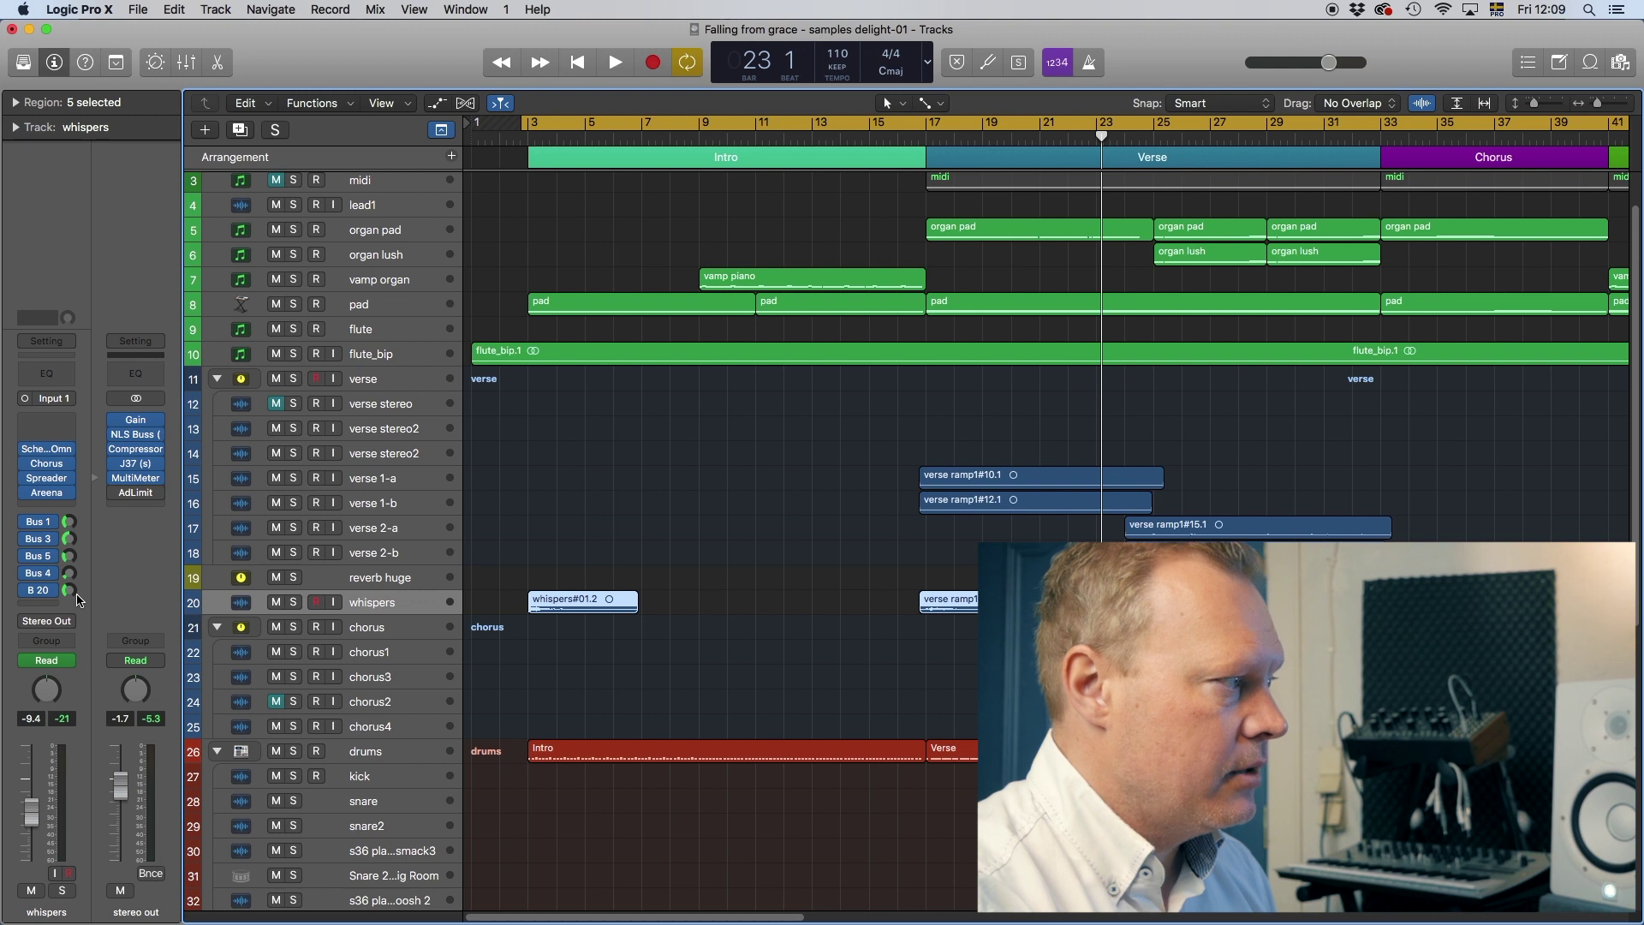
Step: Inspect the whispers track's Bus 1, Bus 3 and Bus 5 sends, viewing and closing the Tape Delay on the slap channel
{"action": "left_click", "coordinate": [49, 529]}
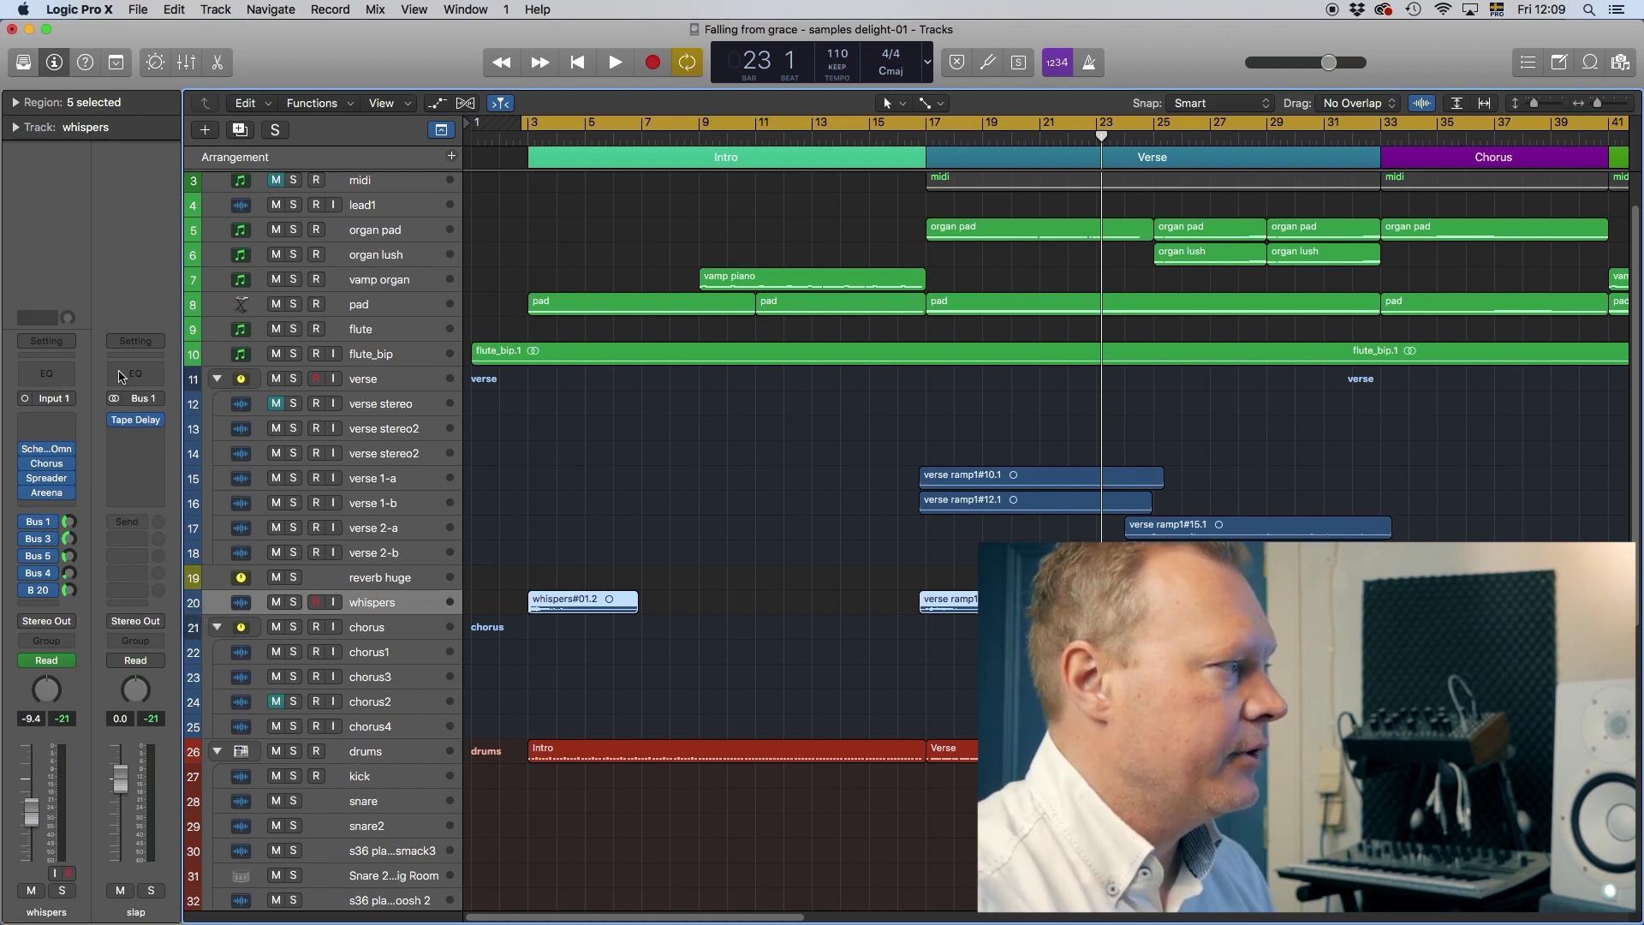
{"action": "left_click", "coordinate": [136, 420]}
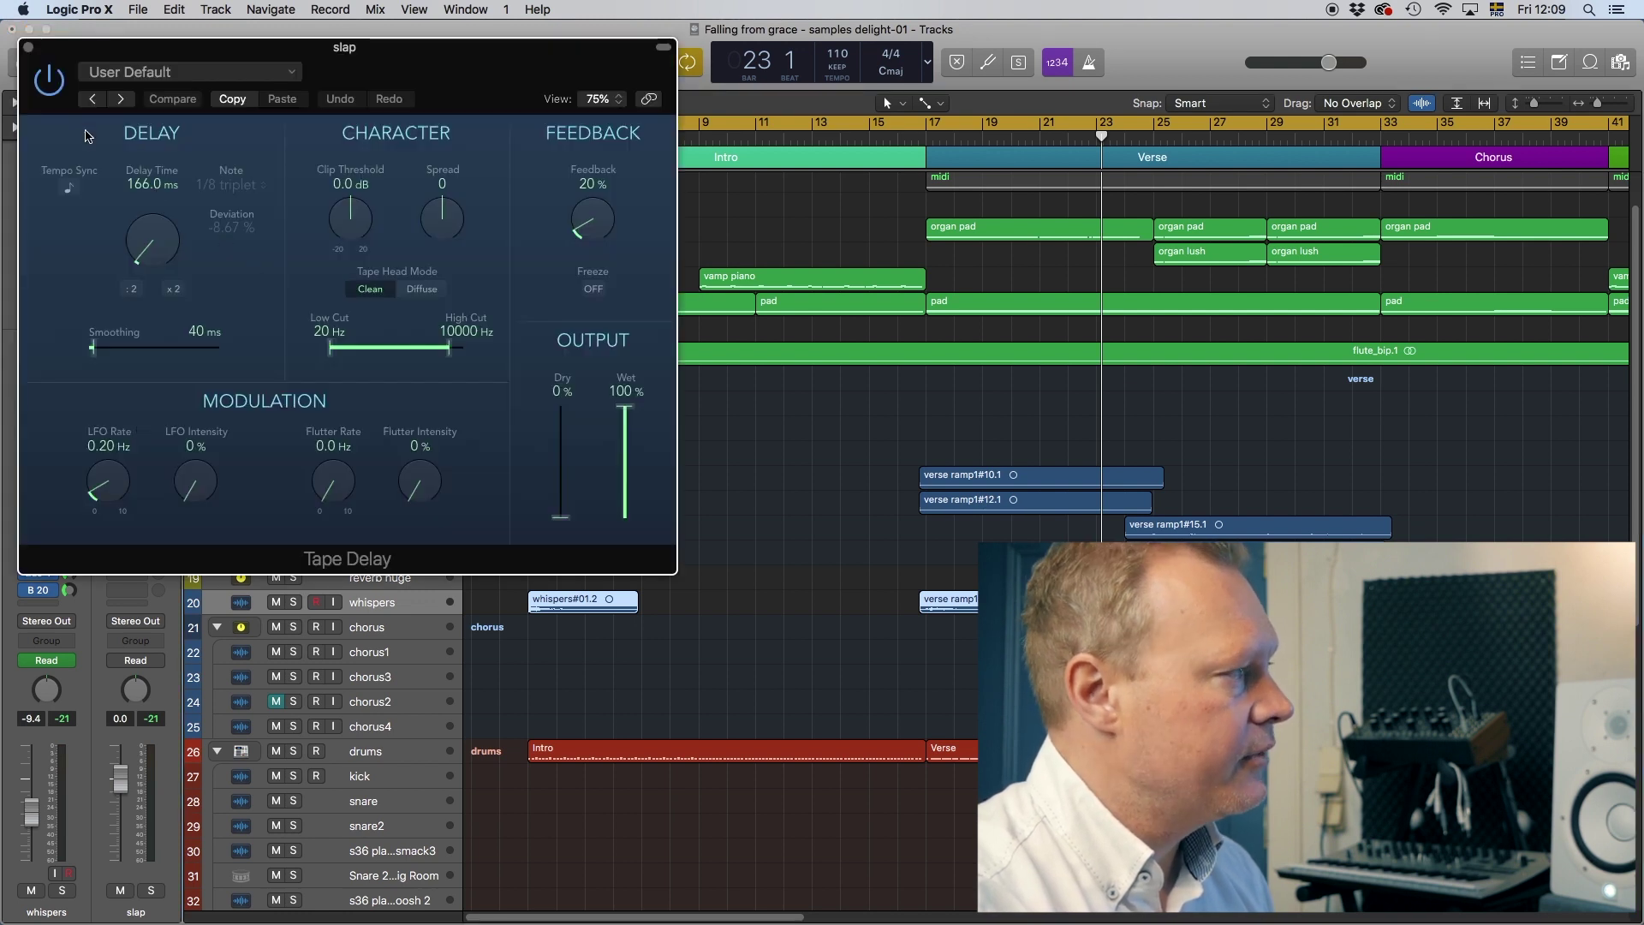
{"action": "left_click", "coordinate": [29, 47]}
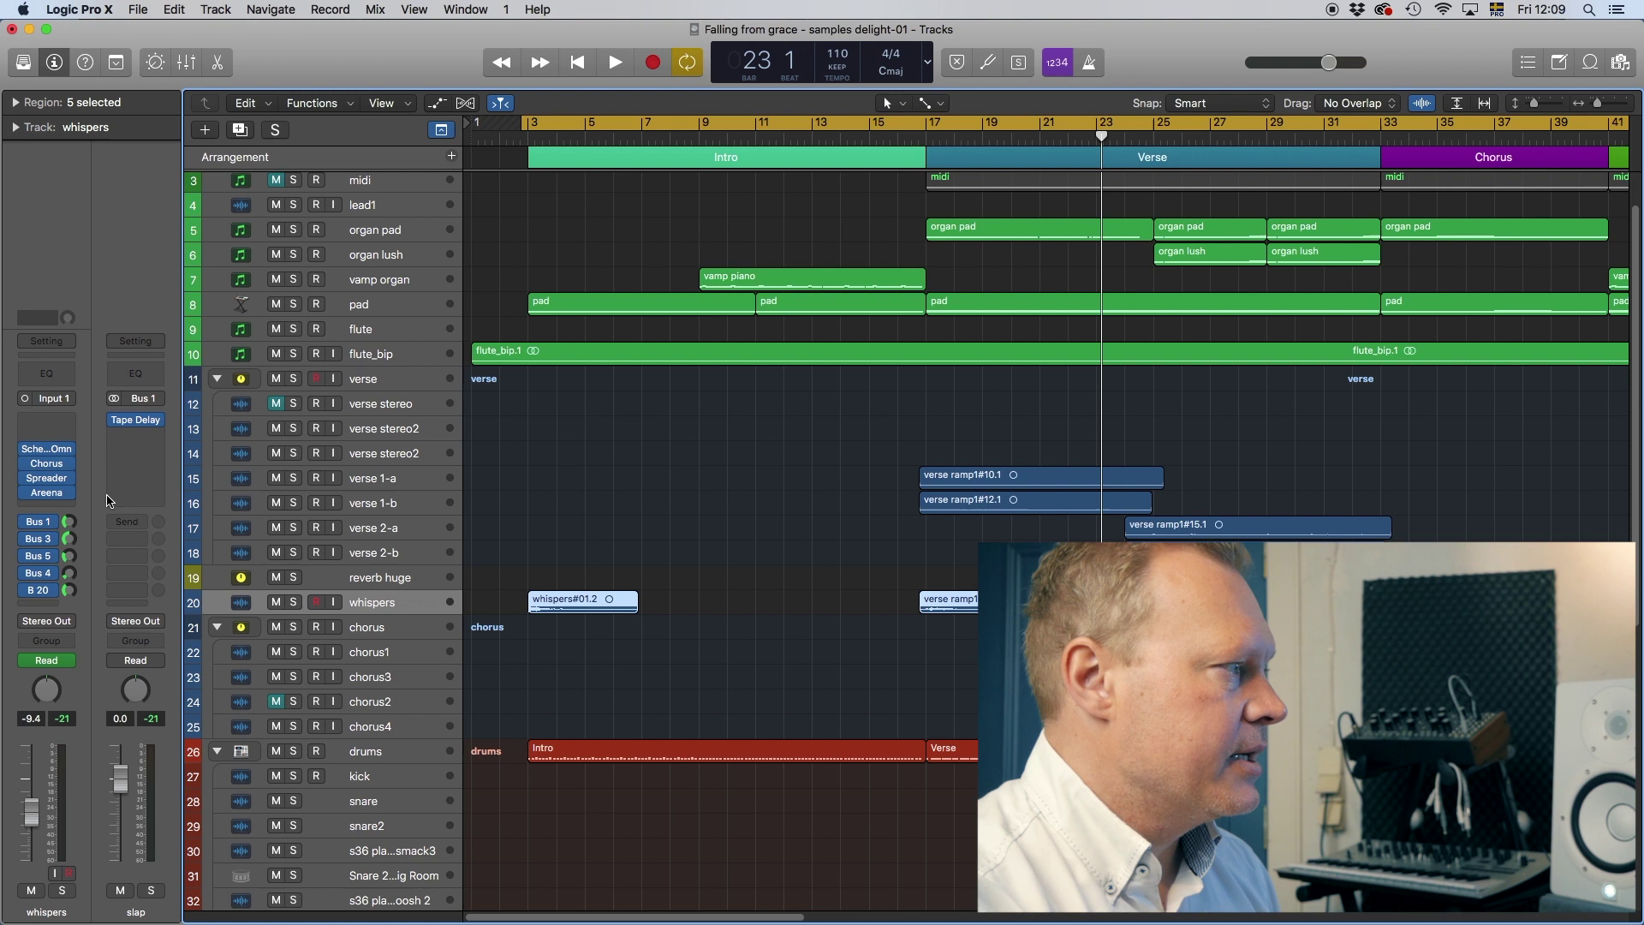
{"action": "left_click", "coordinate": [44, 541]}
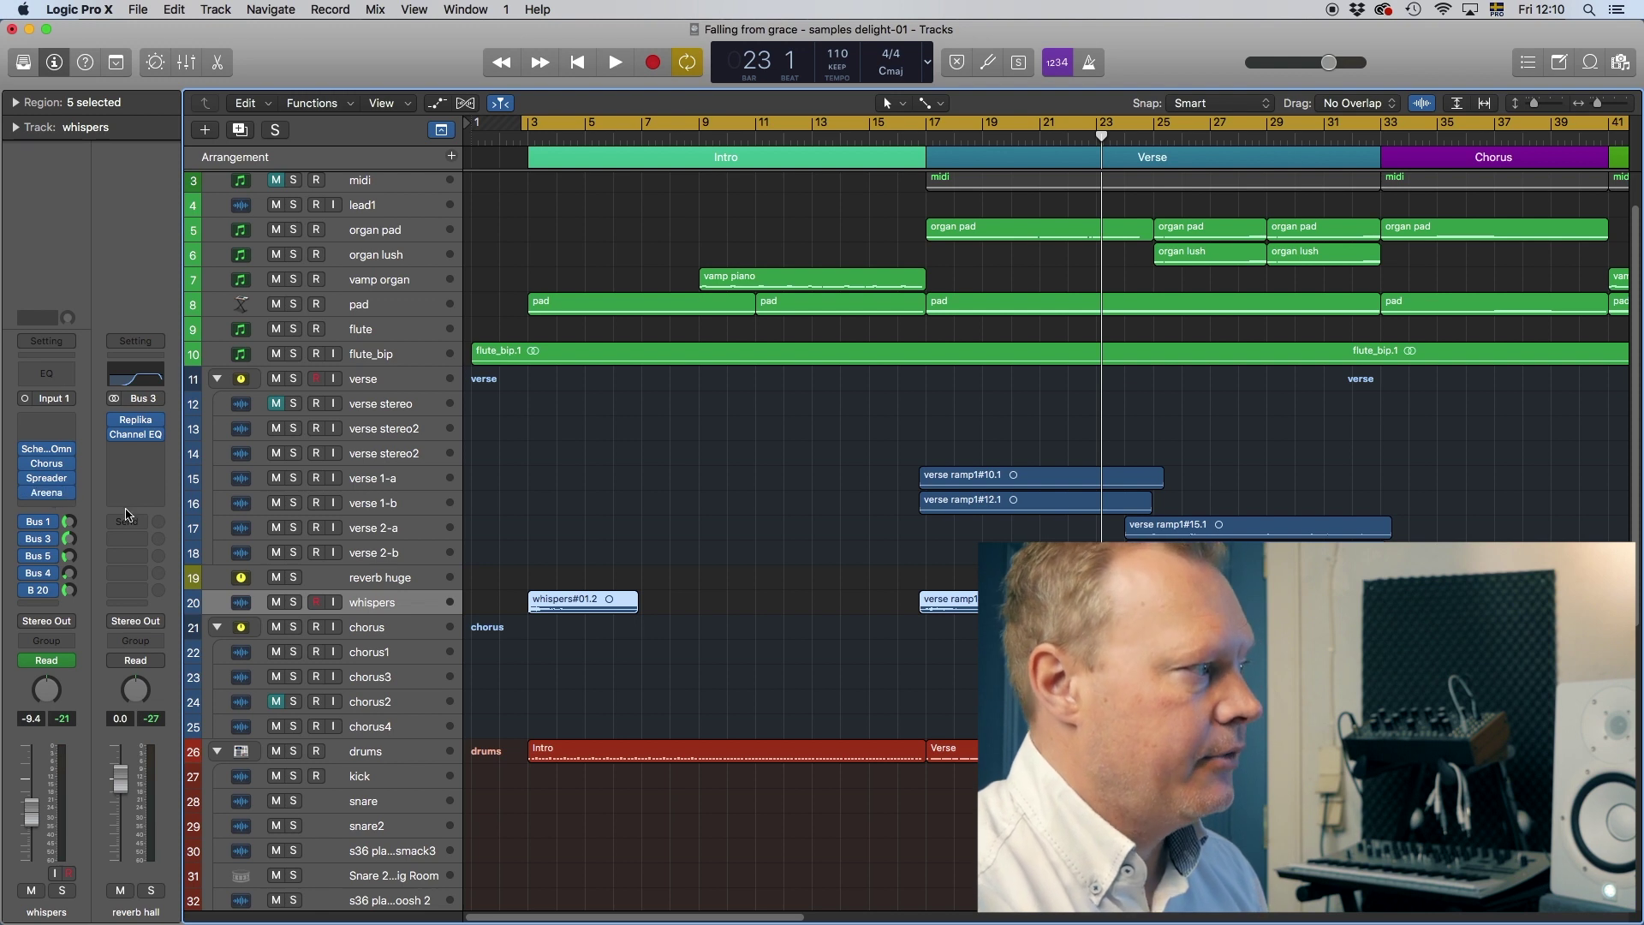
{"action": "left_click", "coordinate": [37, 555]}
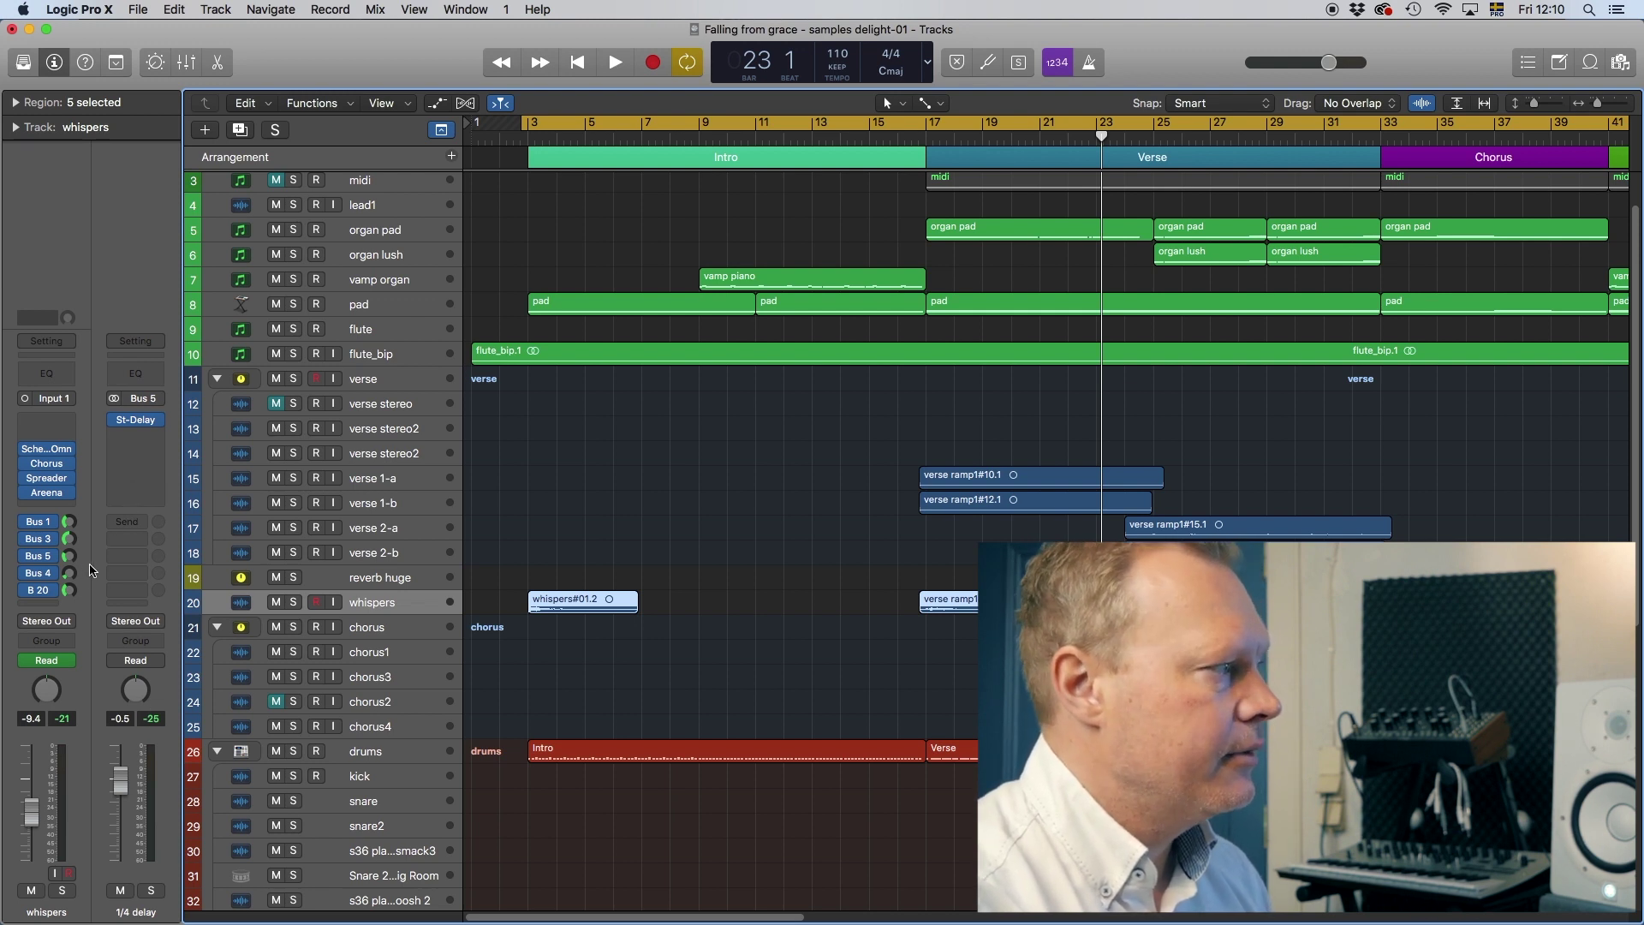
Step: View the crusher channel's Compressor on Bus 4, examine its ratio, make-up, release, attack, threshold and distortion, and close it
{"action": "left_click", "coordinate": [48, 579]}
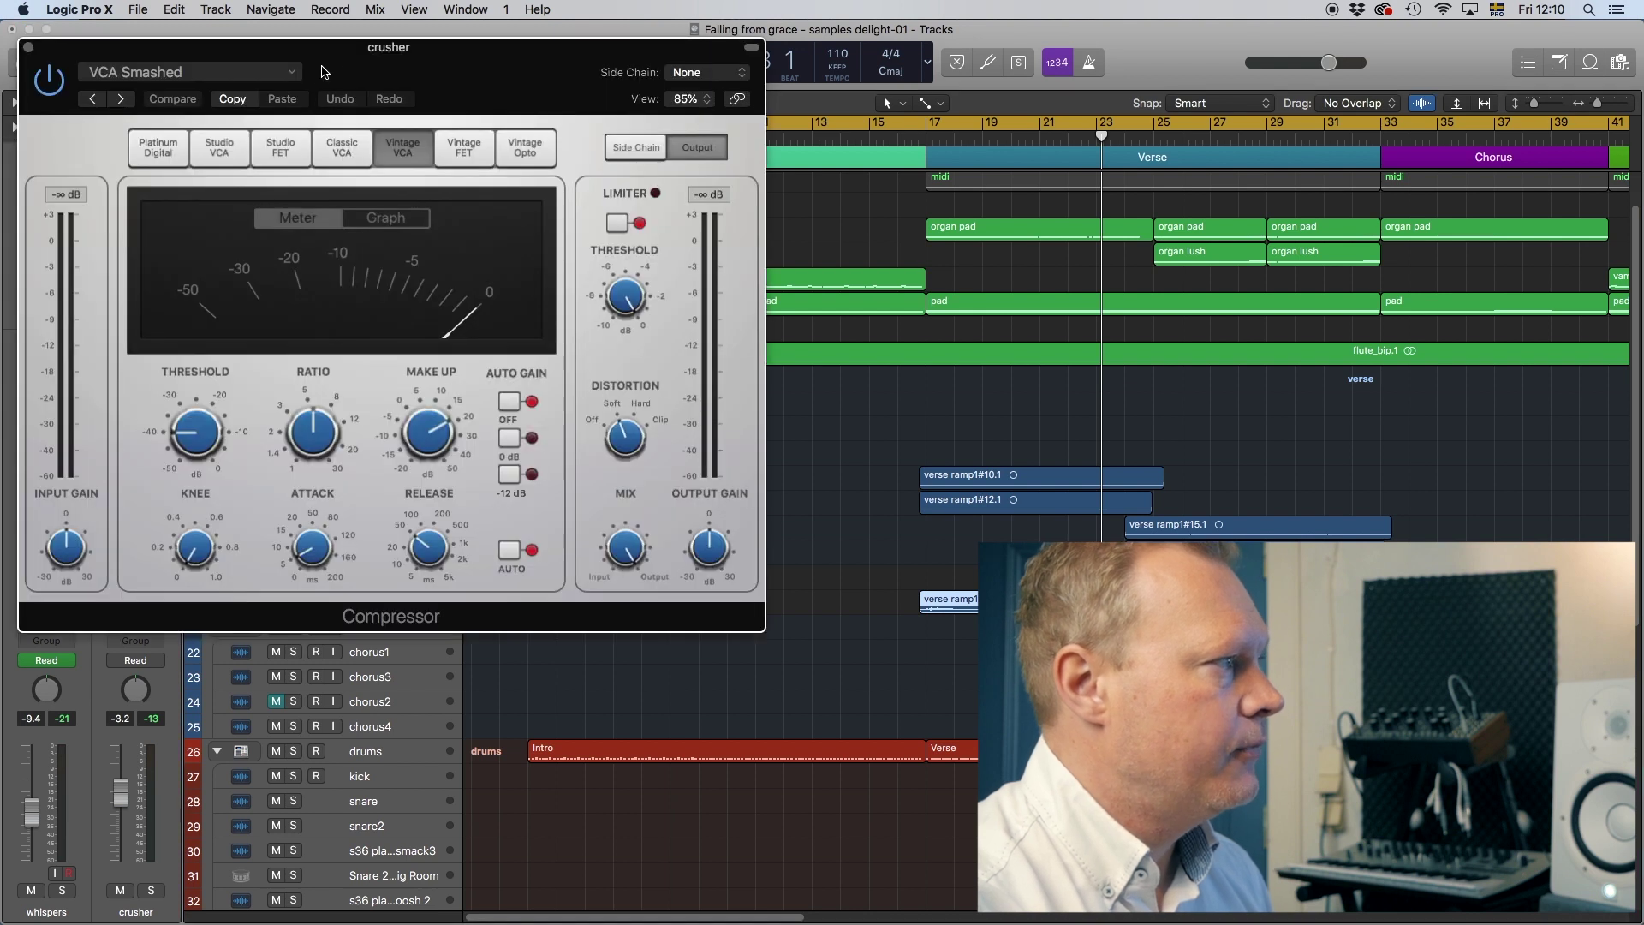
{"action": "left_click_drag", "start_coordinate": [390, 27], "coordinate": [591, 123]}
{"action": "mouse_move", "coordinate": [506, 501]}
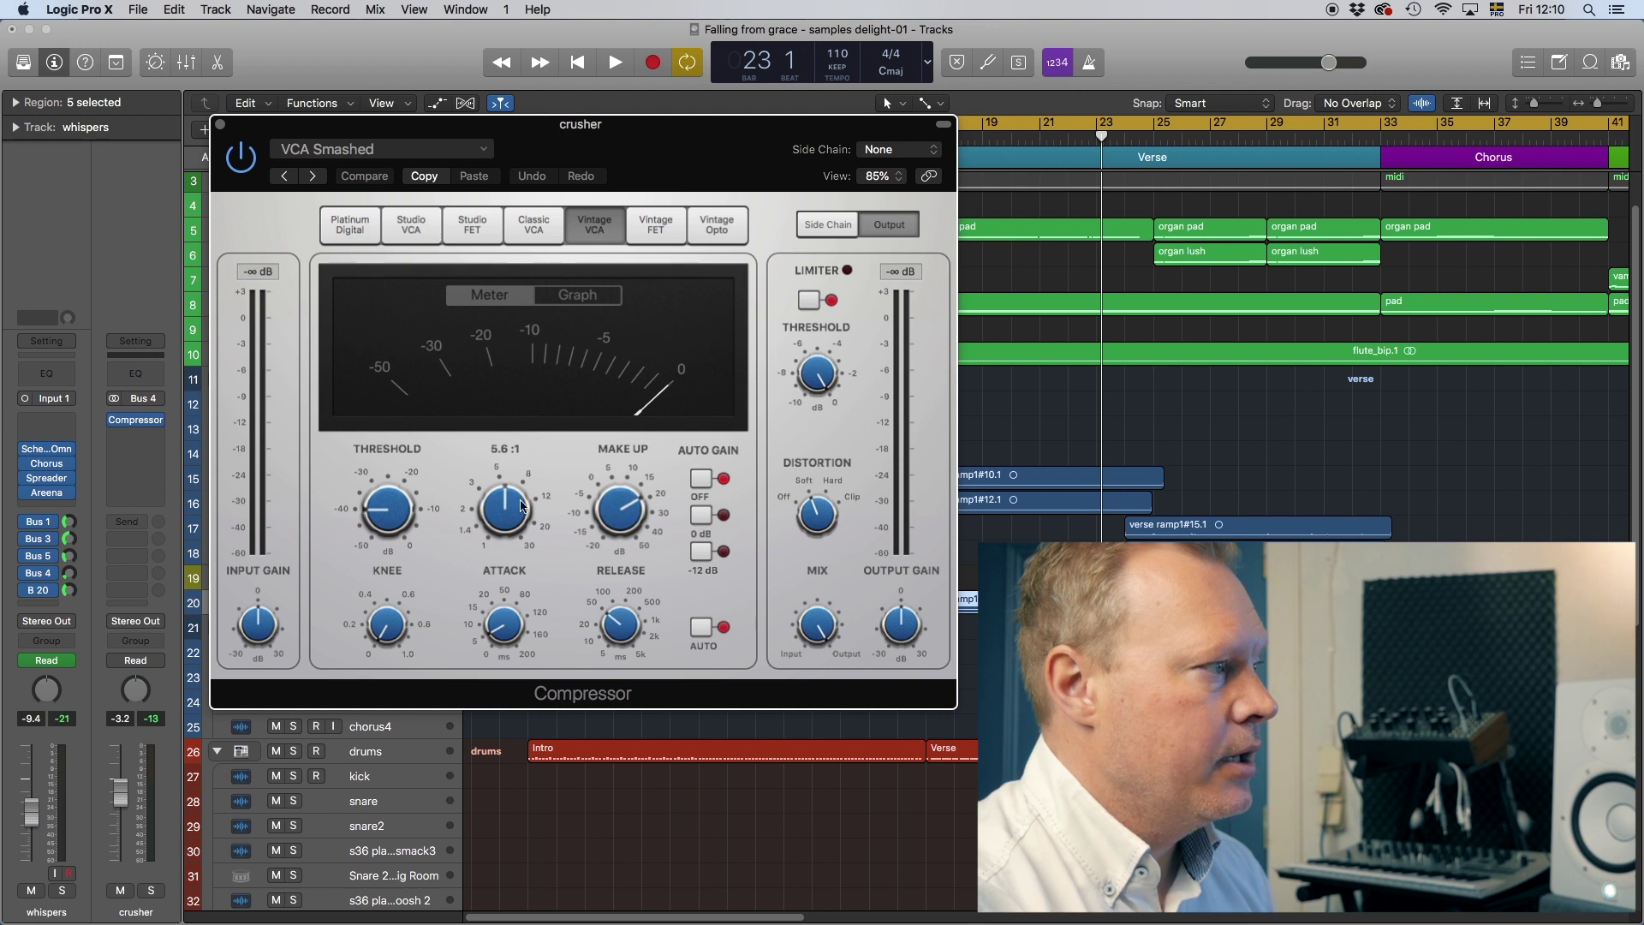
{"action": "mouse_move", "coordinate": [621, 507]}
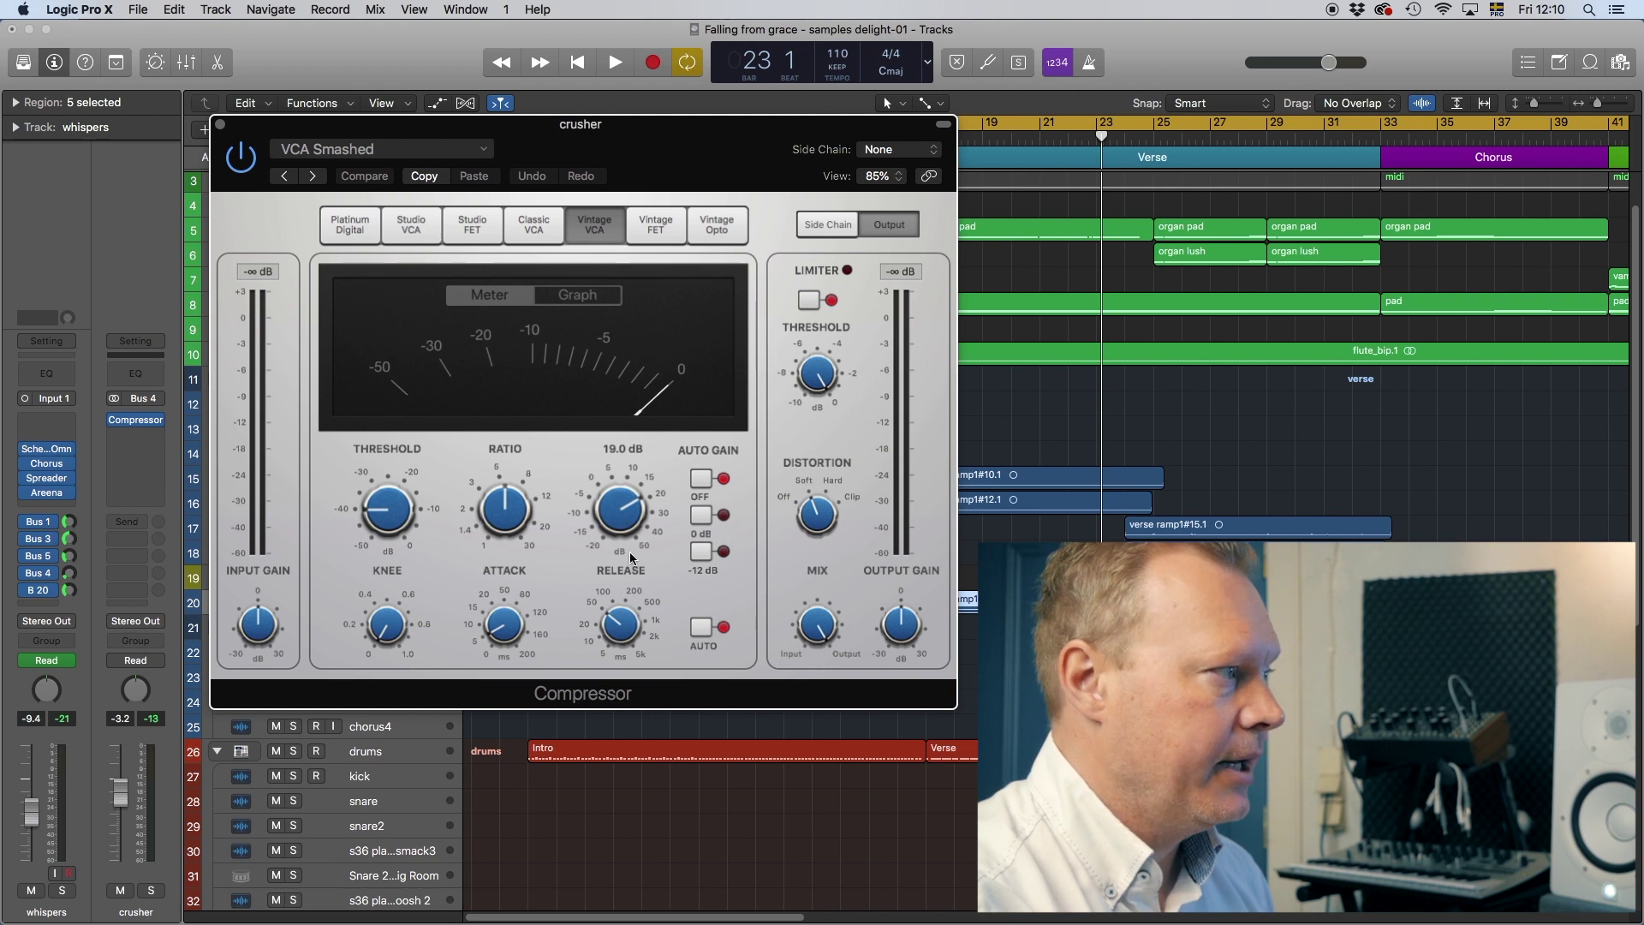
{"action": "mouse_move", "coordinate": [633, 639]}
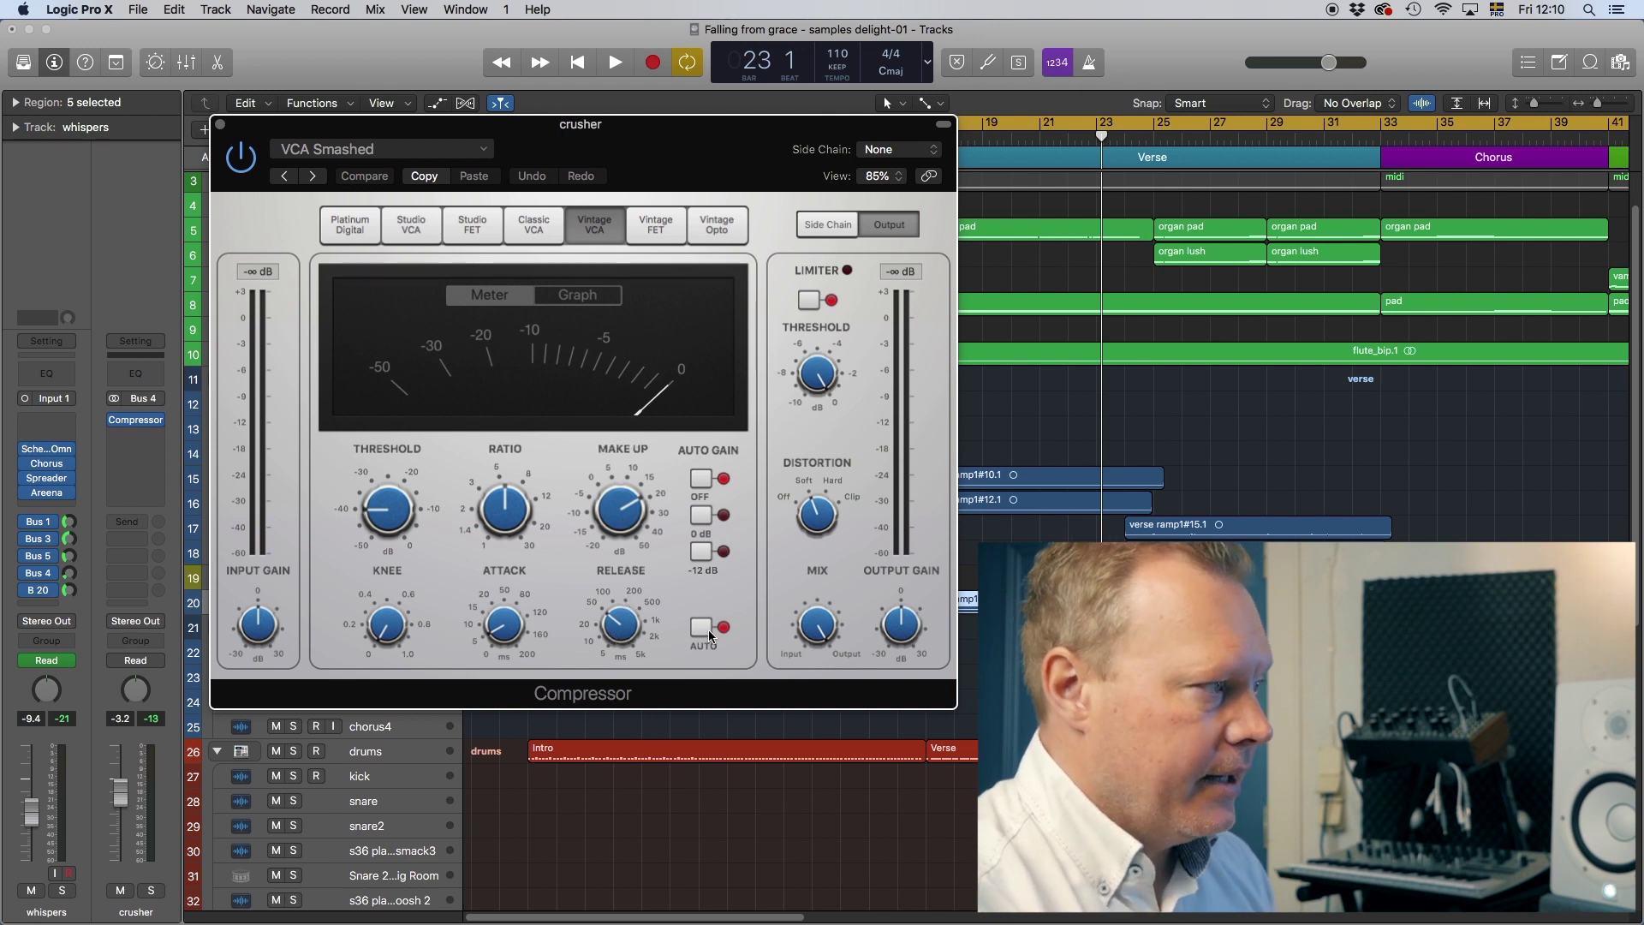
{"action": "mouse_move", "coordinate": [506, 632]}
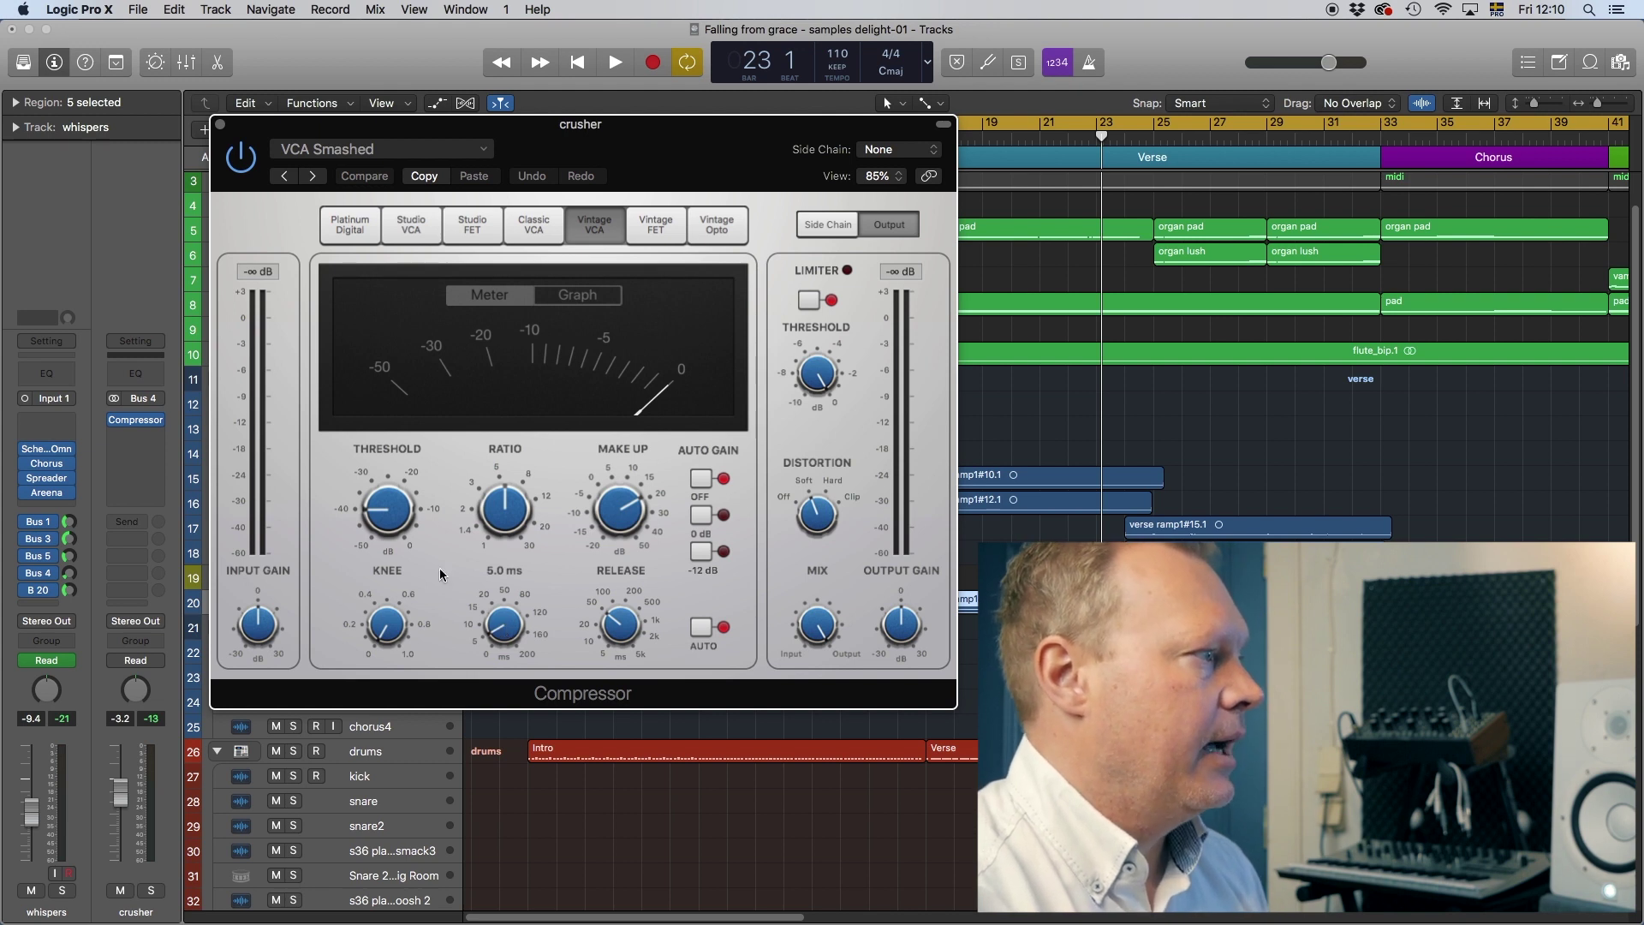
{"action": "mouse_move", "coordinate": [377, 514]}
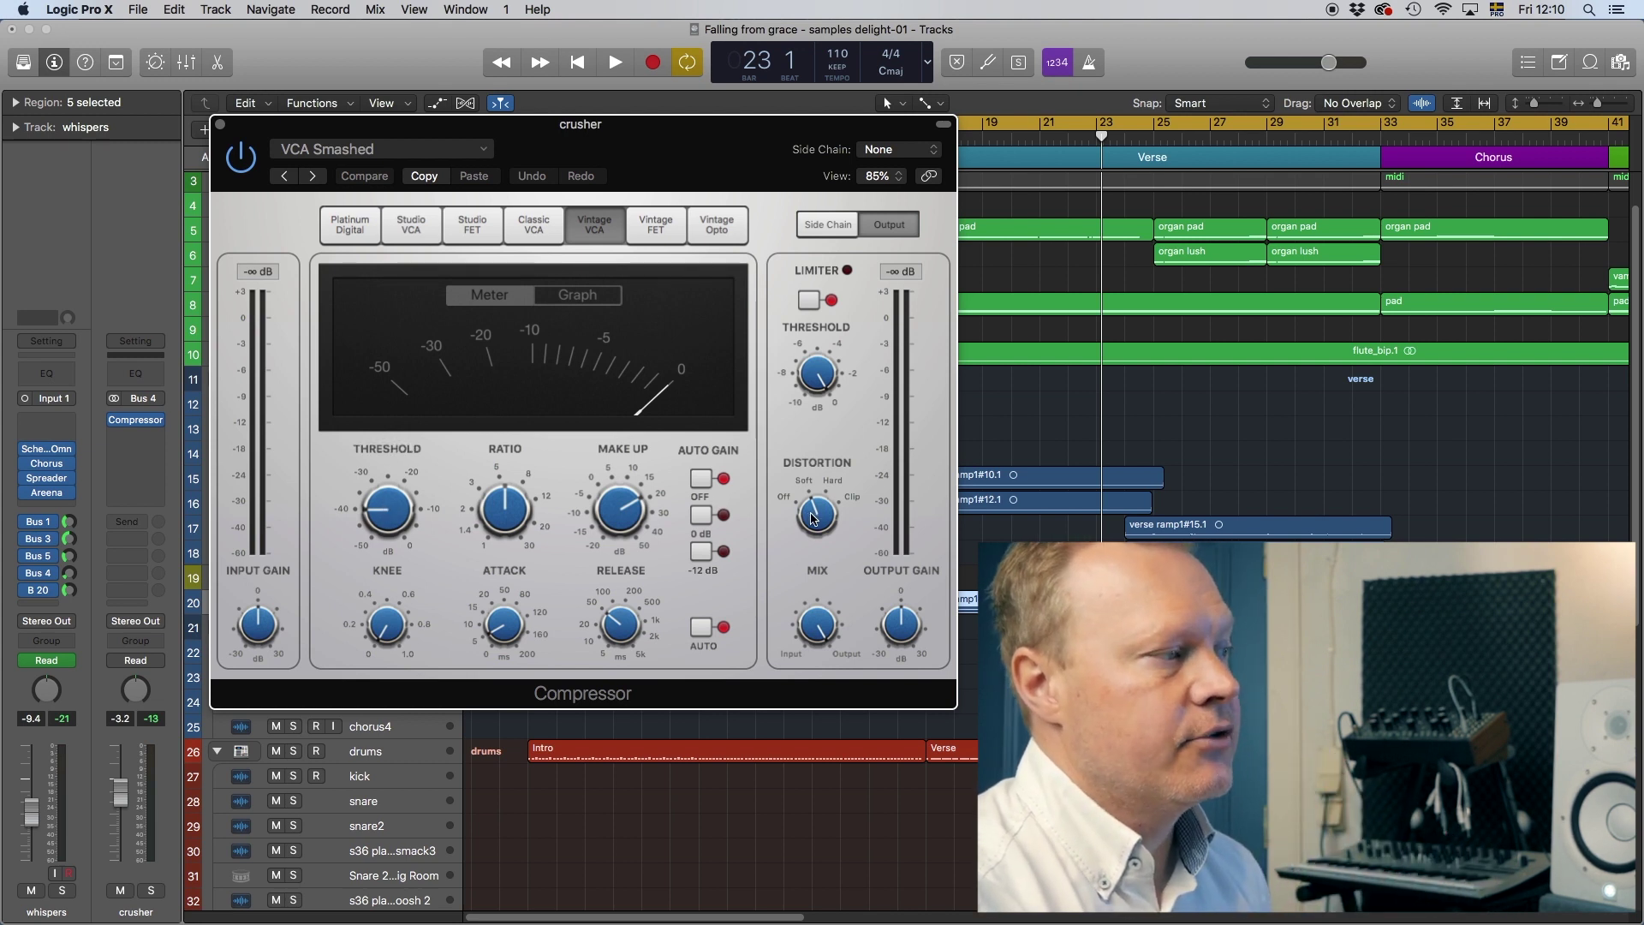
{"action": "left_click", "coordinate": [220, 125]}
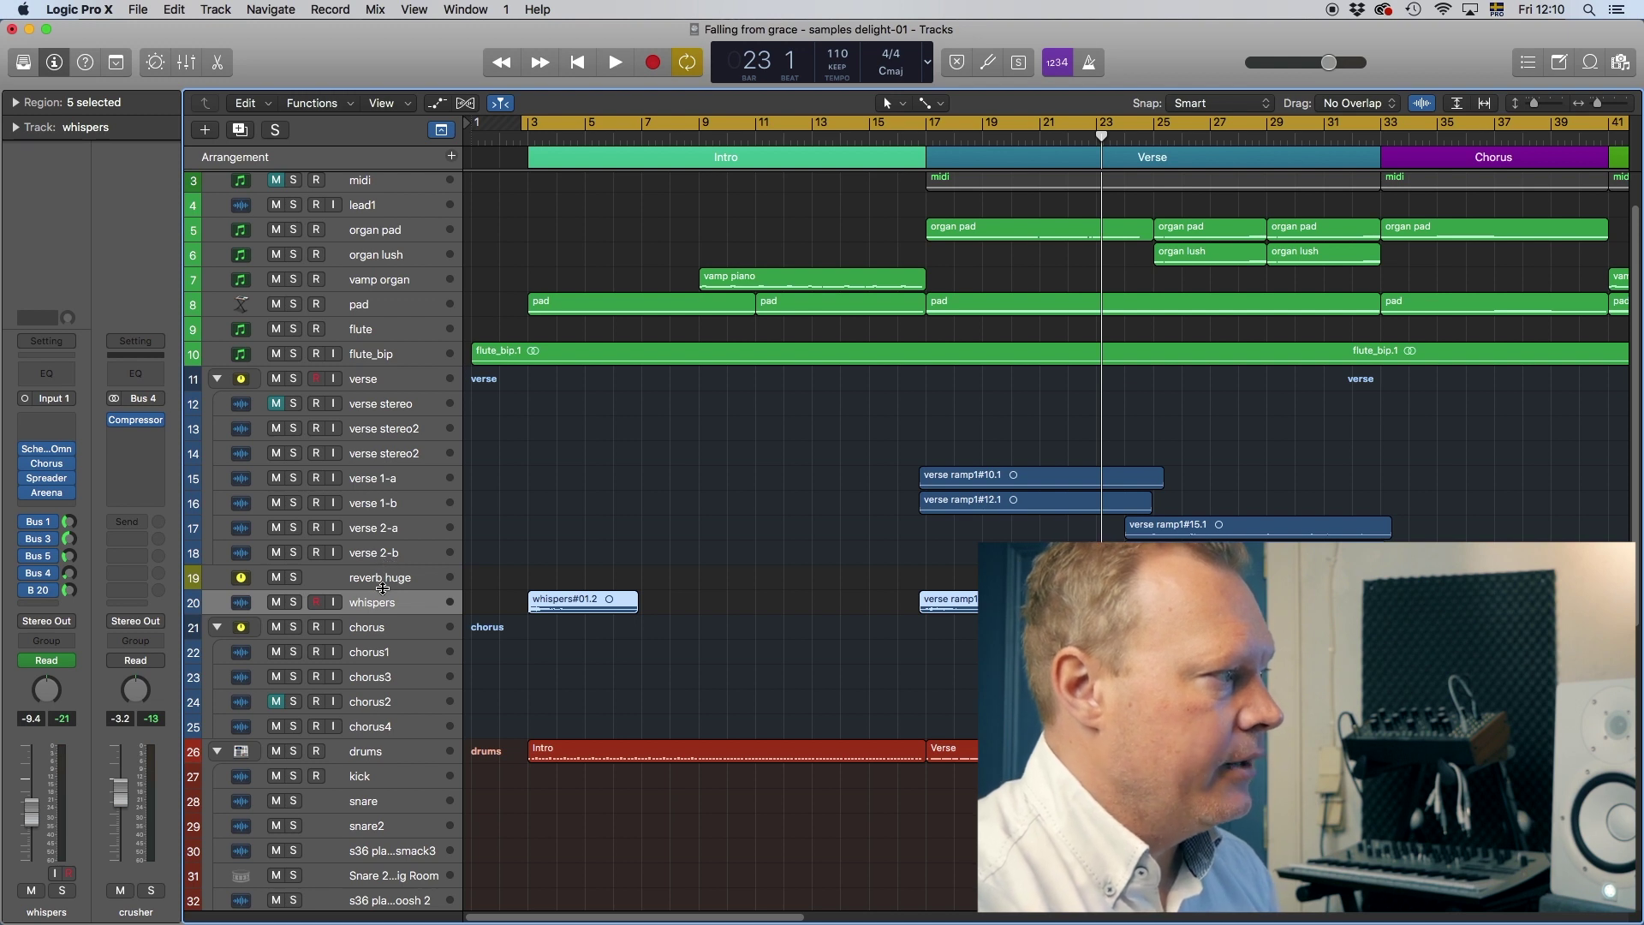
Step: Select the main verse track and examine its TR VC 670 compressor and Spreader plug-ins, closing each one
{"action": "left_click", "coordinate": [370, 425]}
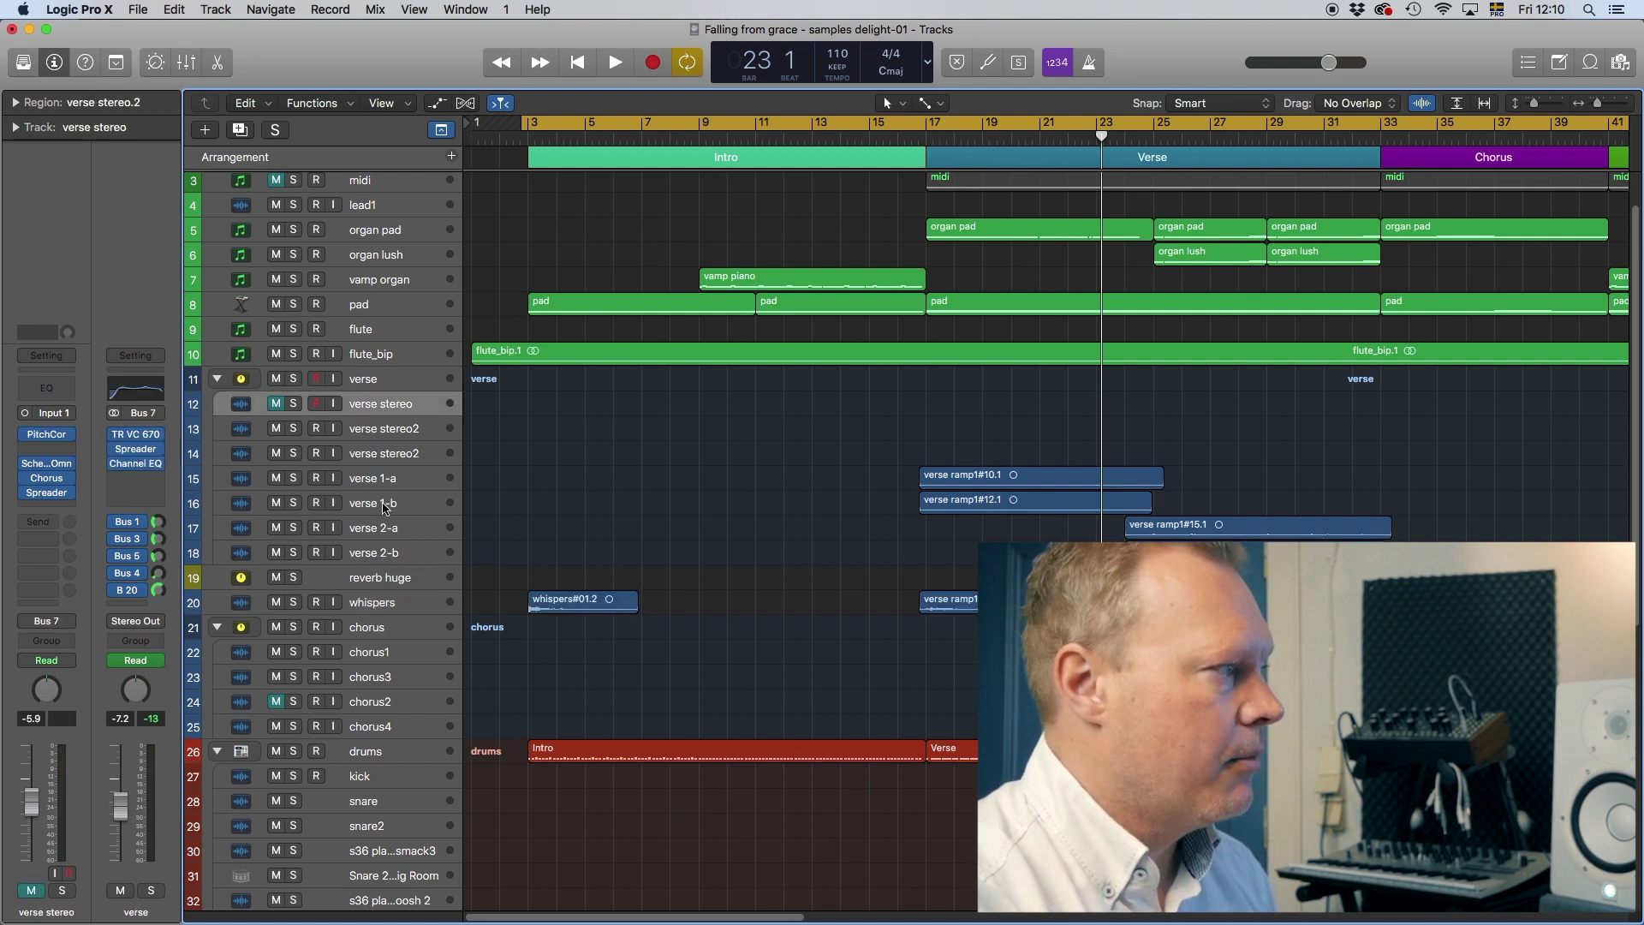
{"action": "left_click", "coordinate": [372, 383]}
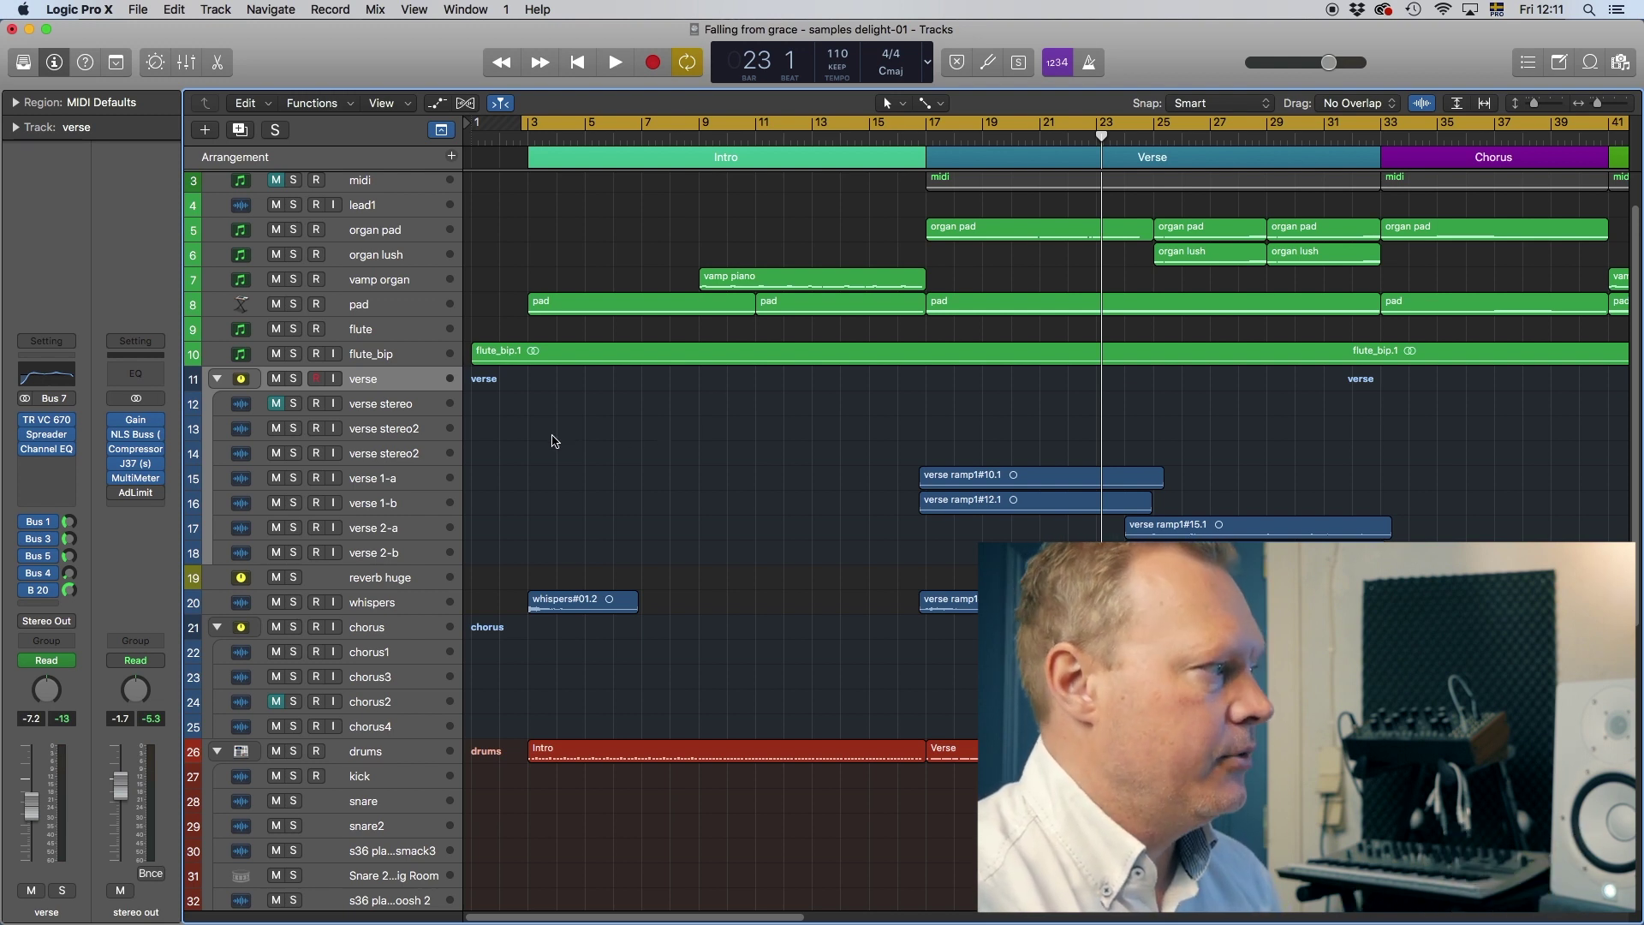
{"action": "left_click", "coordinate": [48, 421]}
{"action": "left_click_drag", "start_coordinate": [334, 52], "coordinate": [556, 238]}
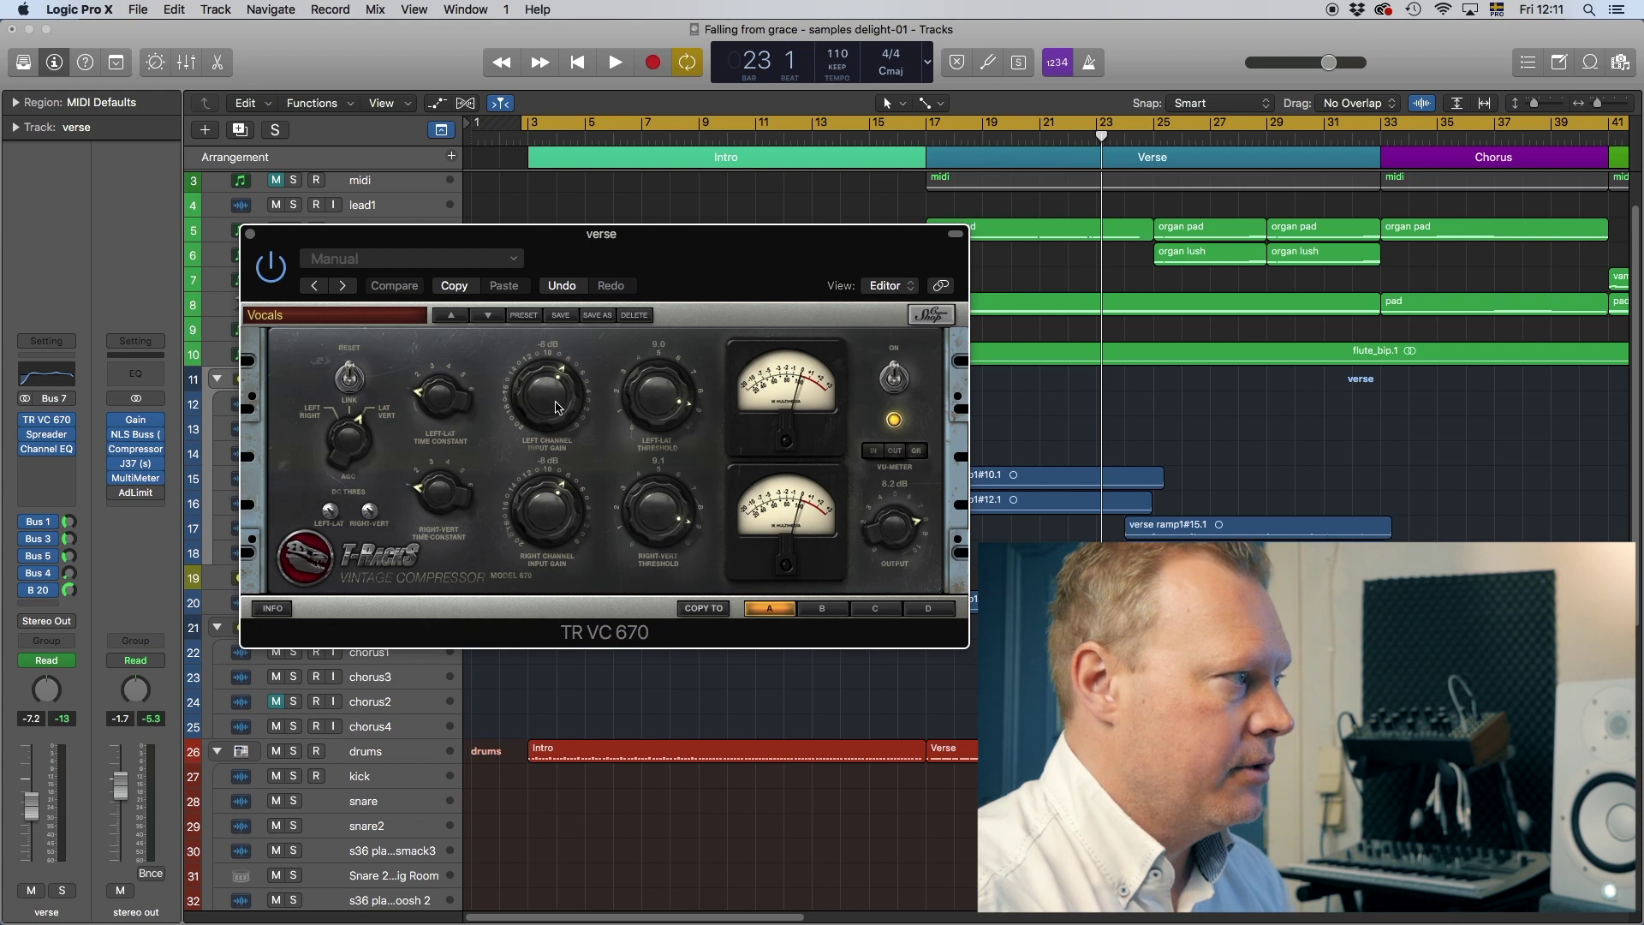
{"action": "left_click", "coordinate": [250, 234]}
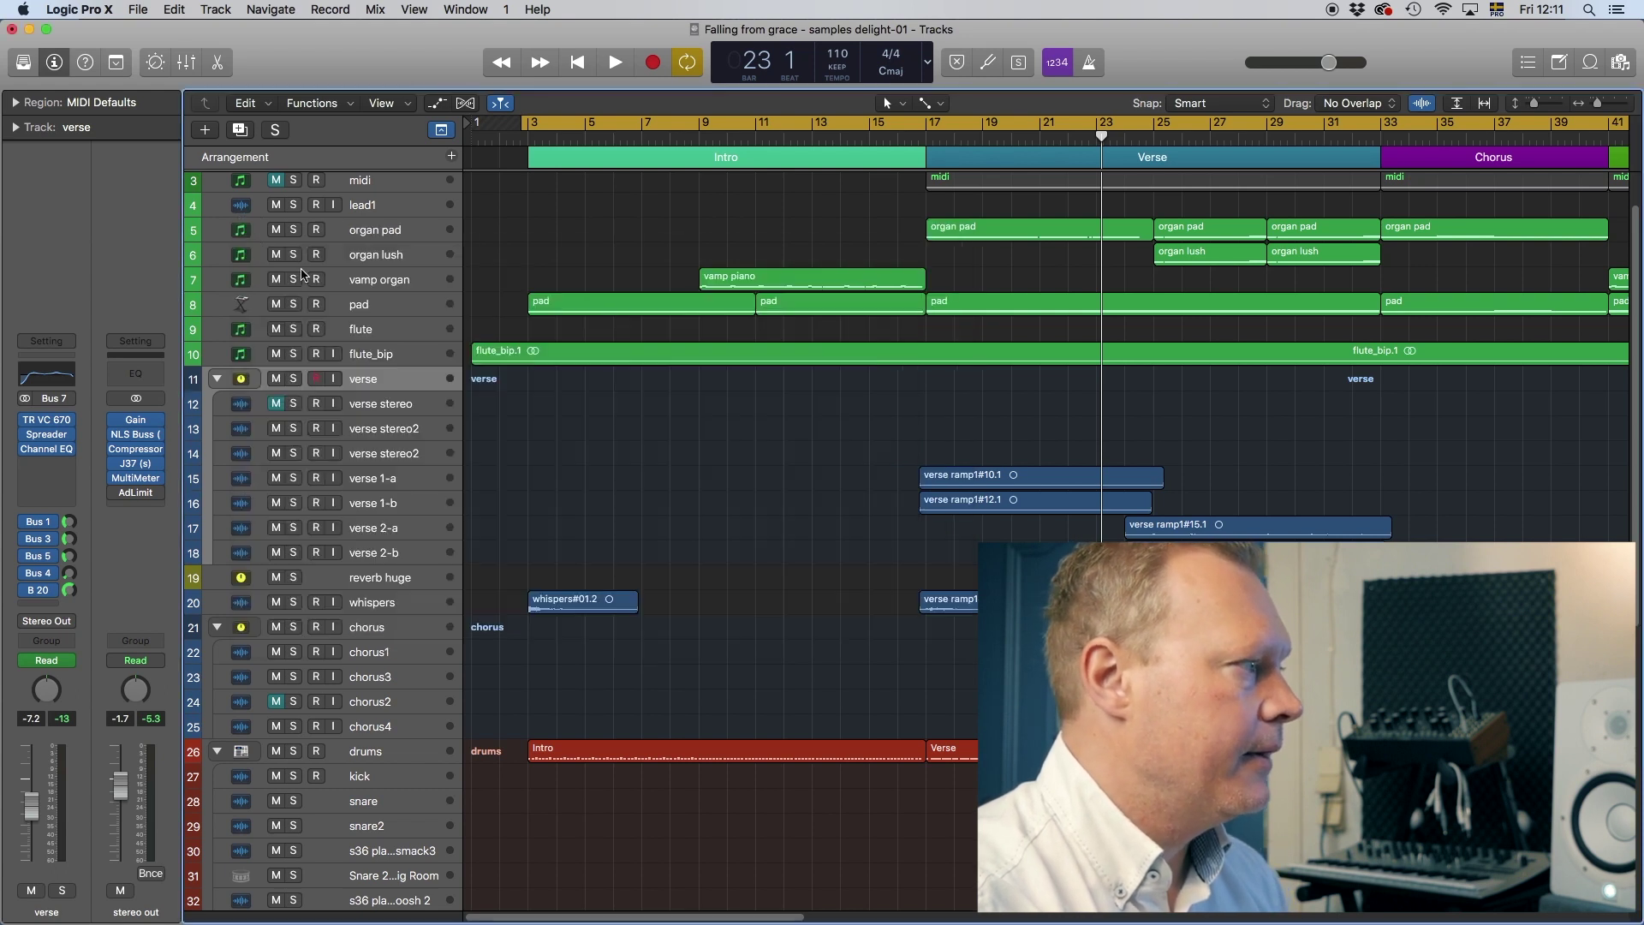
{"action": "left_click", "coordinate": [49, 435]}
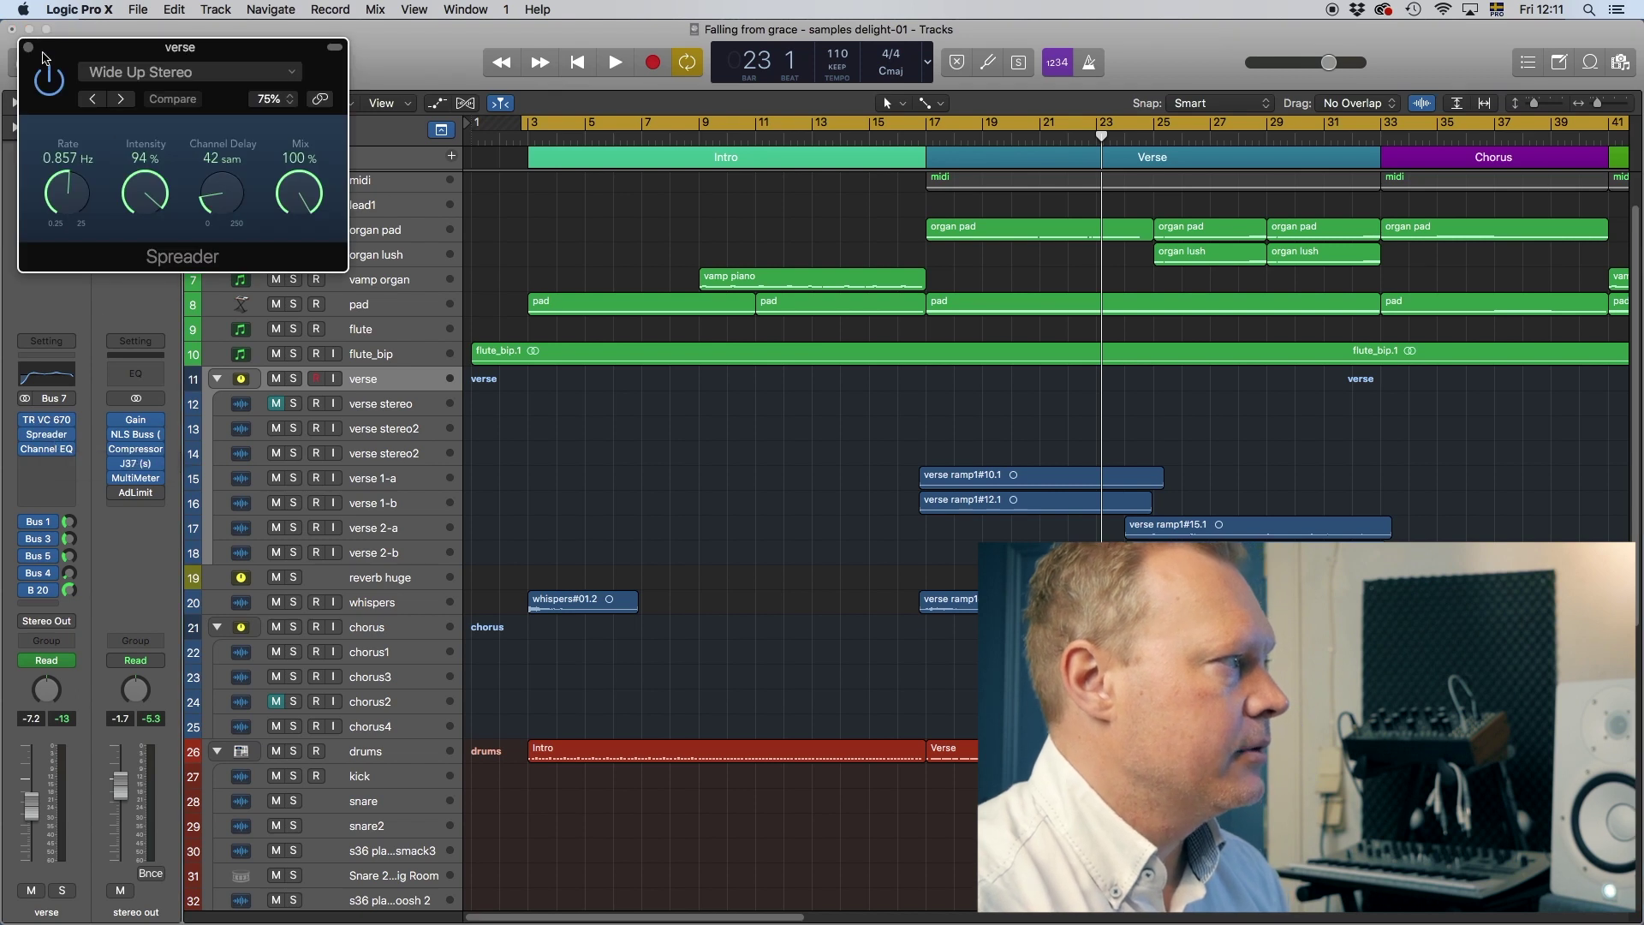
{"action": "left_click", "coordinate": [28, 47]}
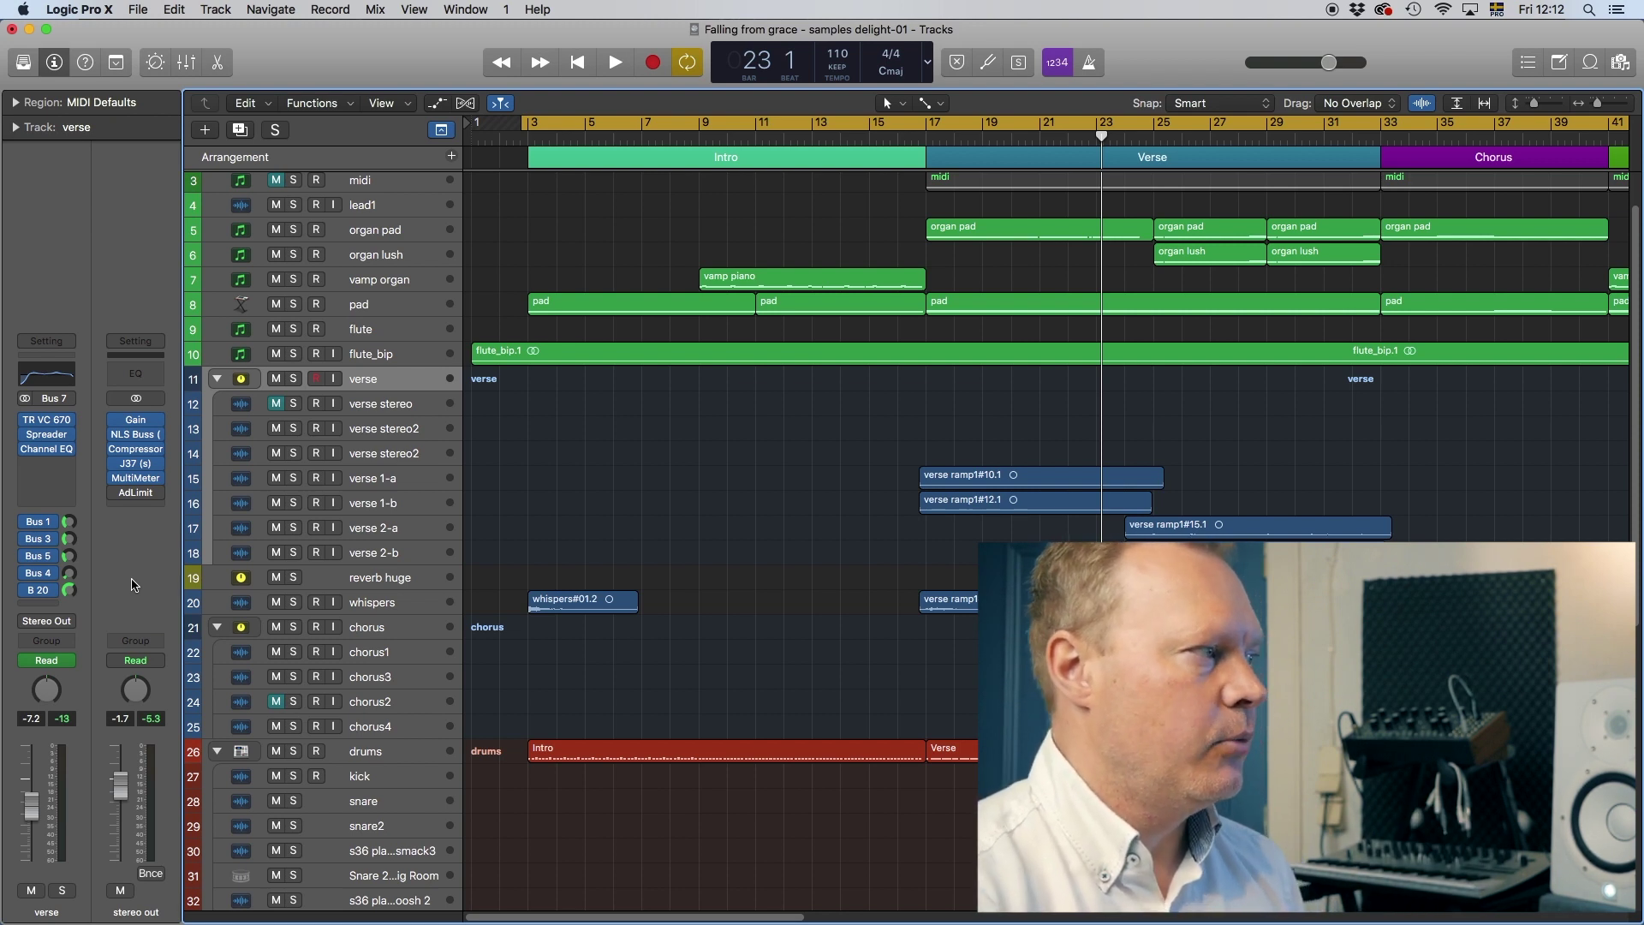
Step: Select the verse 1-b track and open its Scheps Omni Channel plug-in to examine the settings, then close it
{"action": "left_click", "coordinate": [366, 503]}
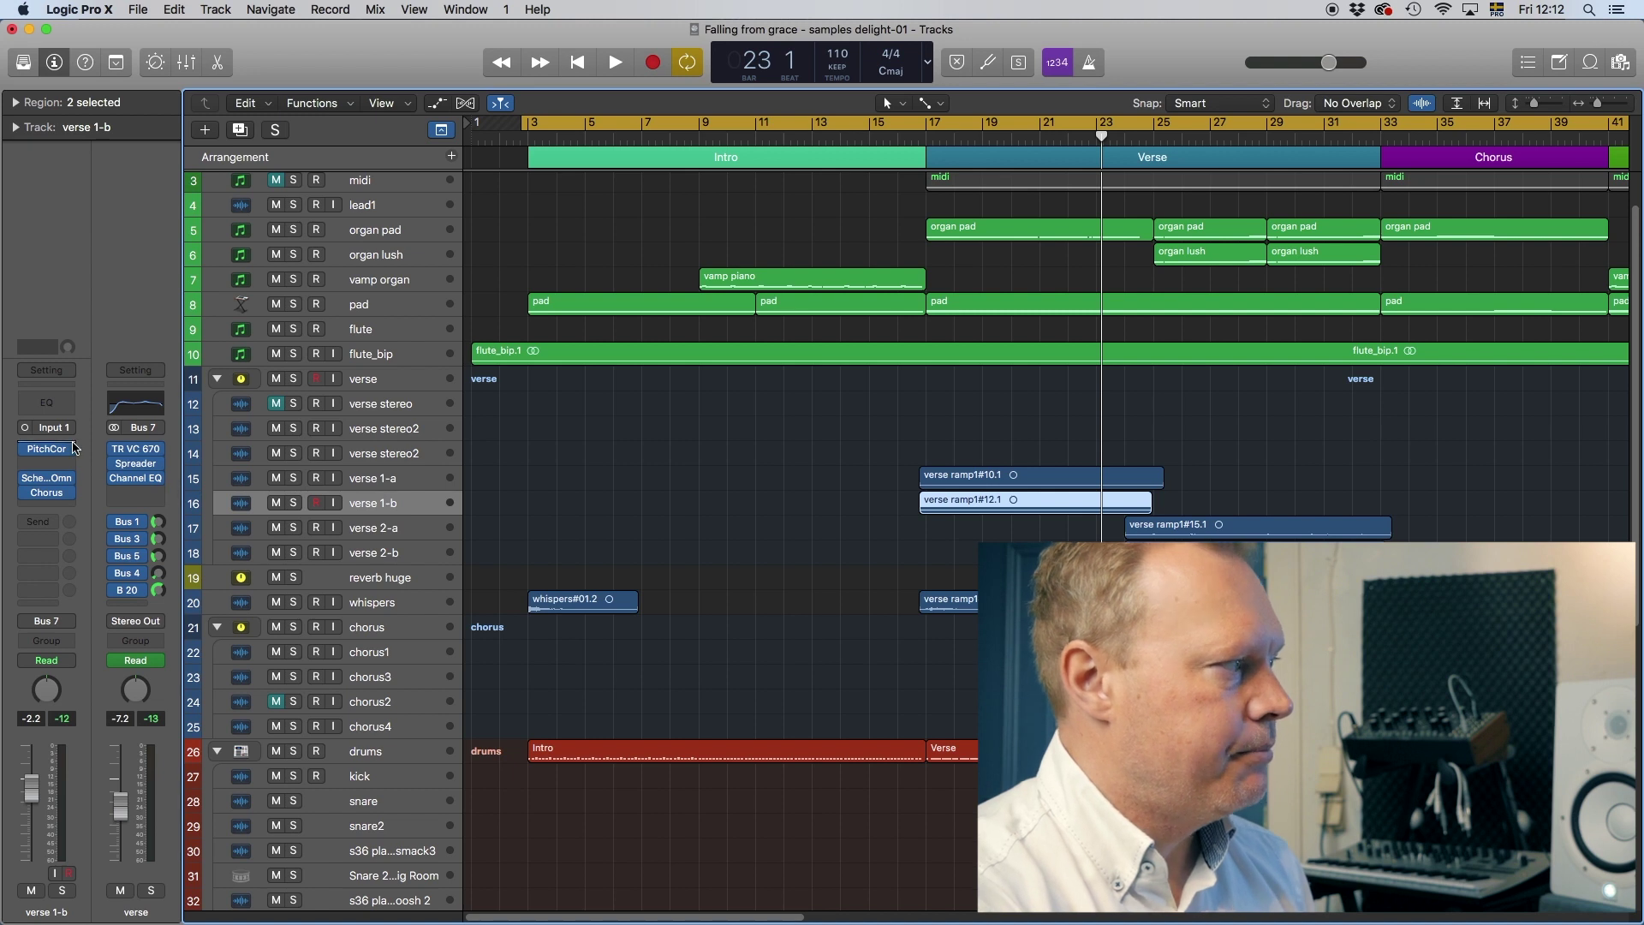
{"action": "left_click", "coordinate": [63, 486]}
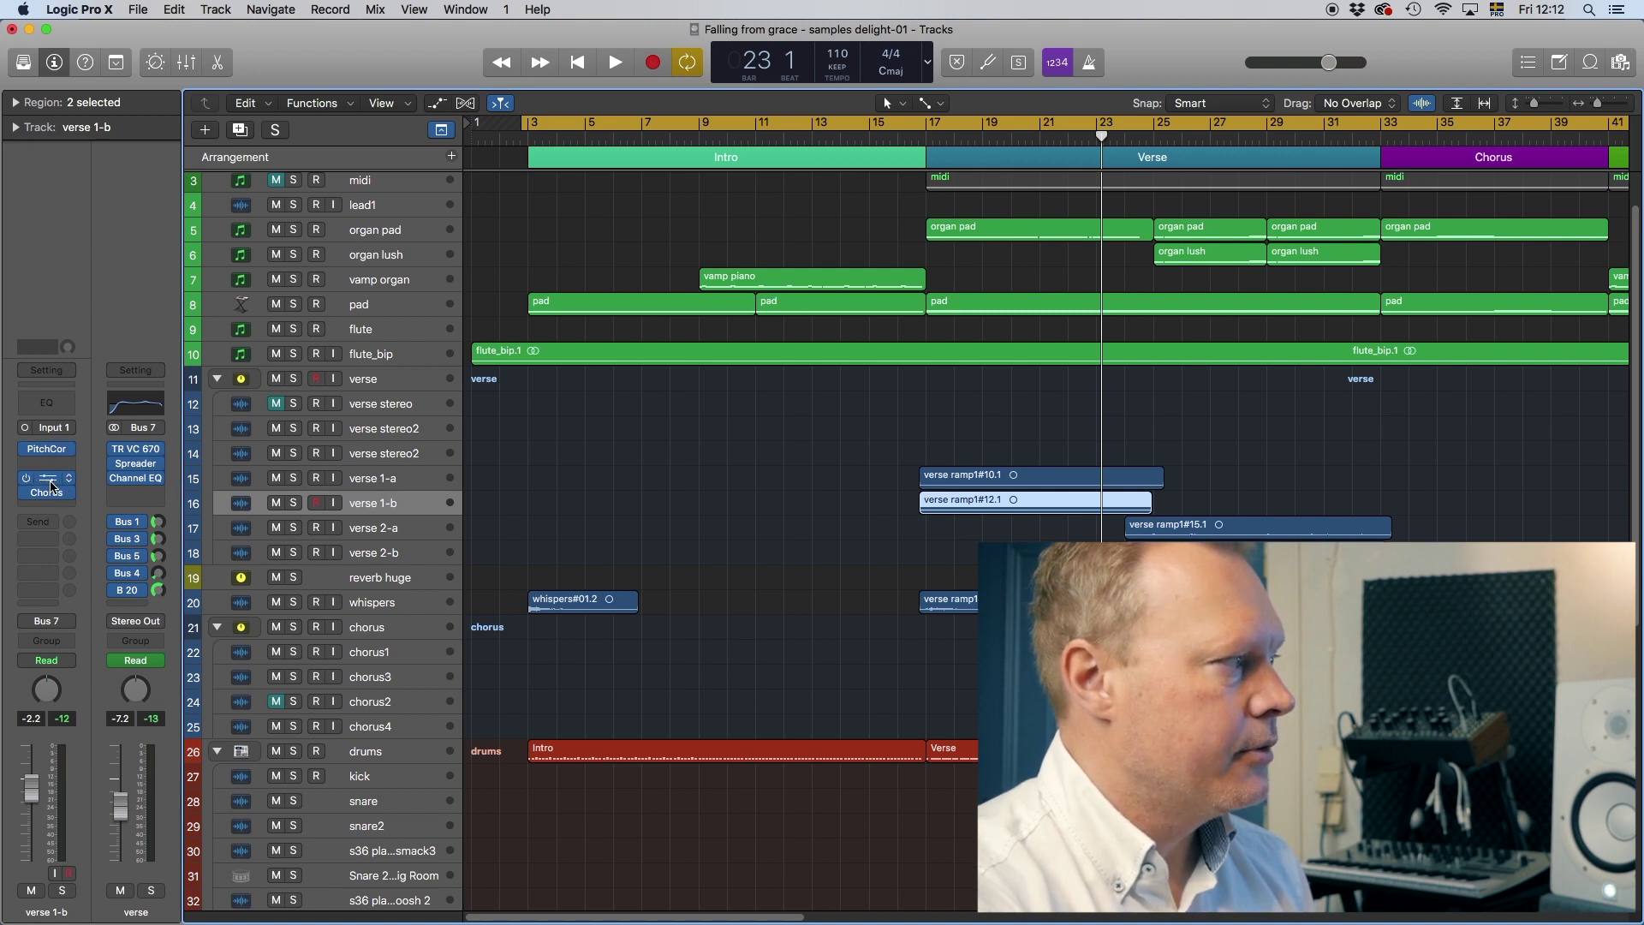
{"action": "left_click", "coordinate": [188, 54]}
{"action": "left_click_drag", "start_coordinate": [189, 54], "coordinate": [602, 157]}
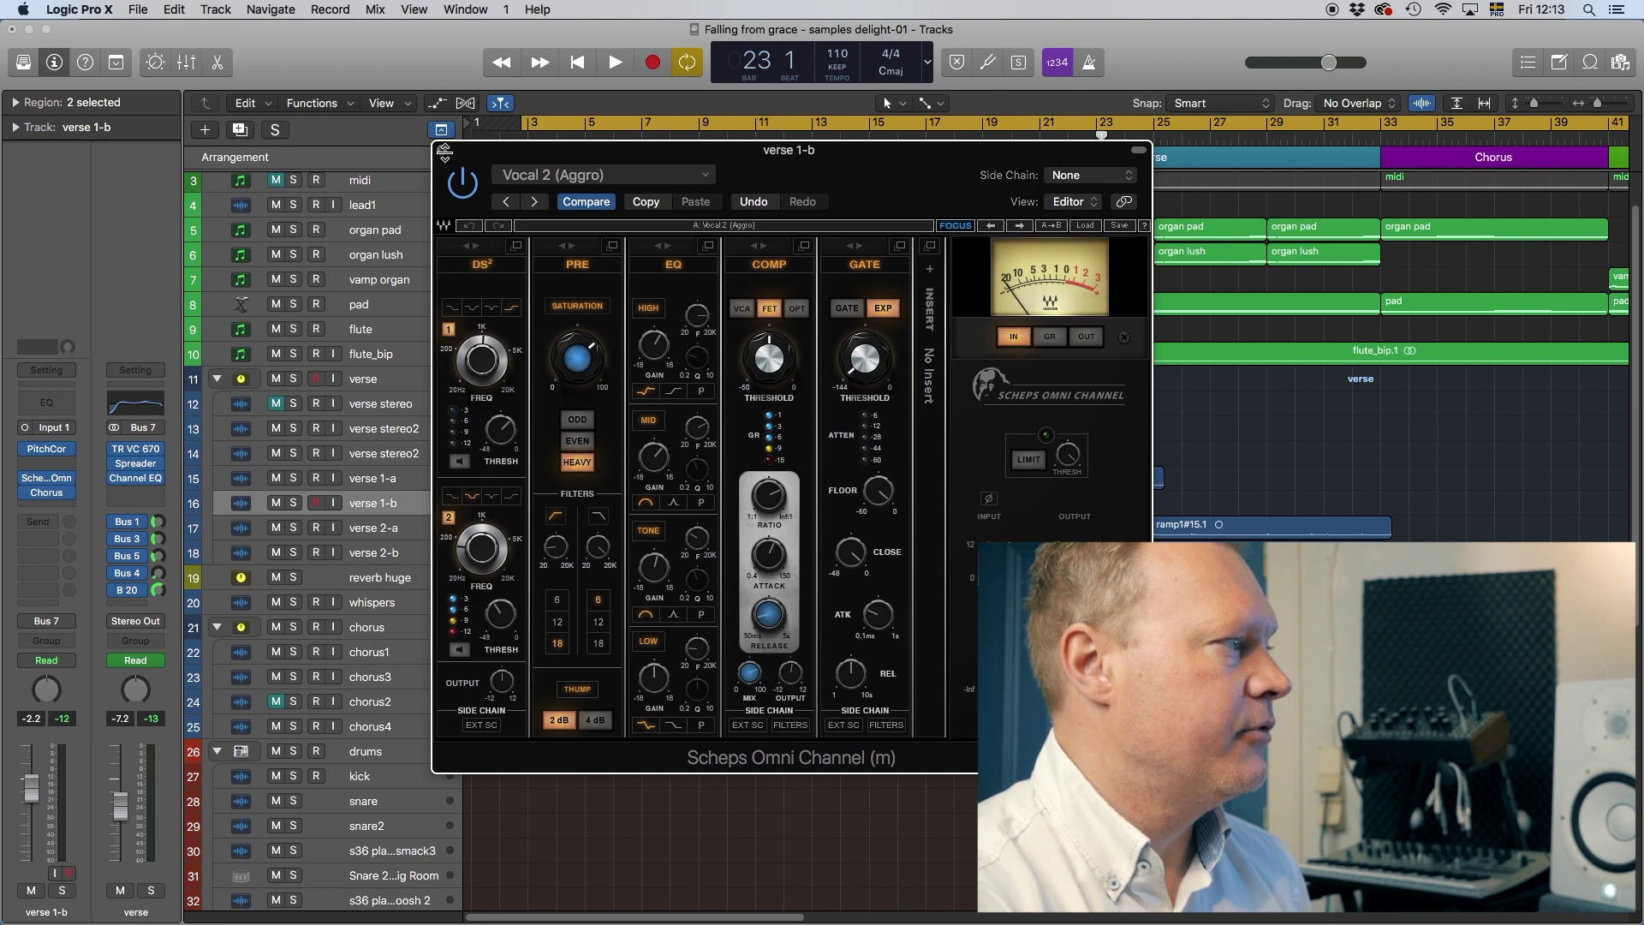
{"action": "left_click", "coordinate": [442, 149]}
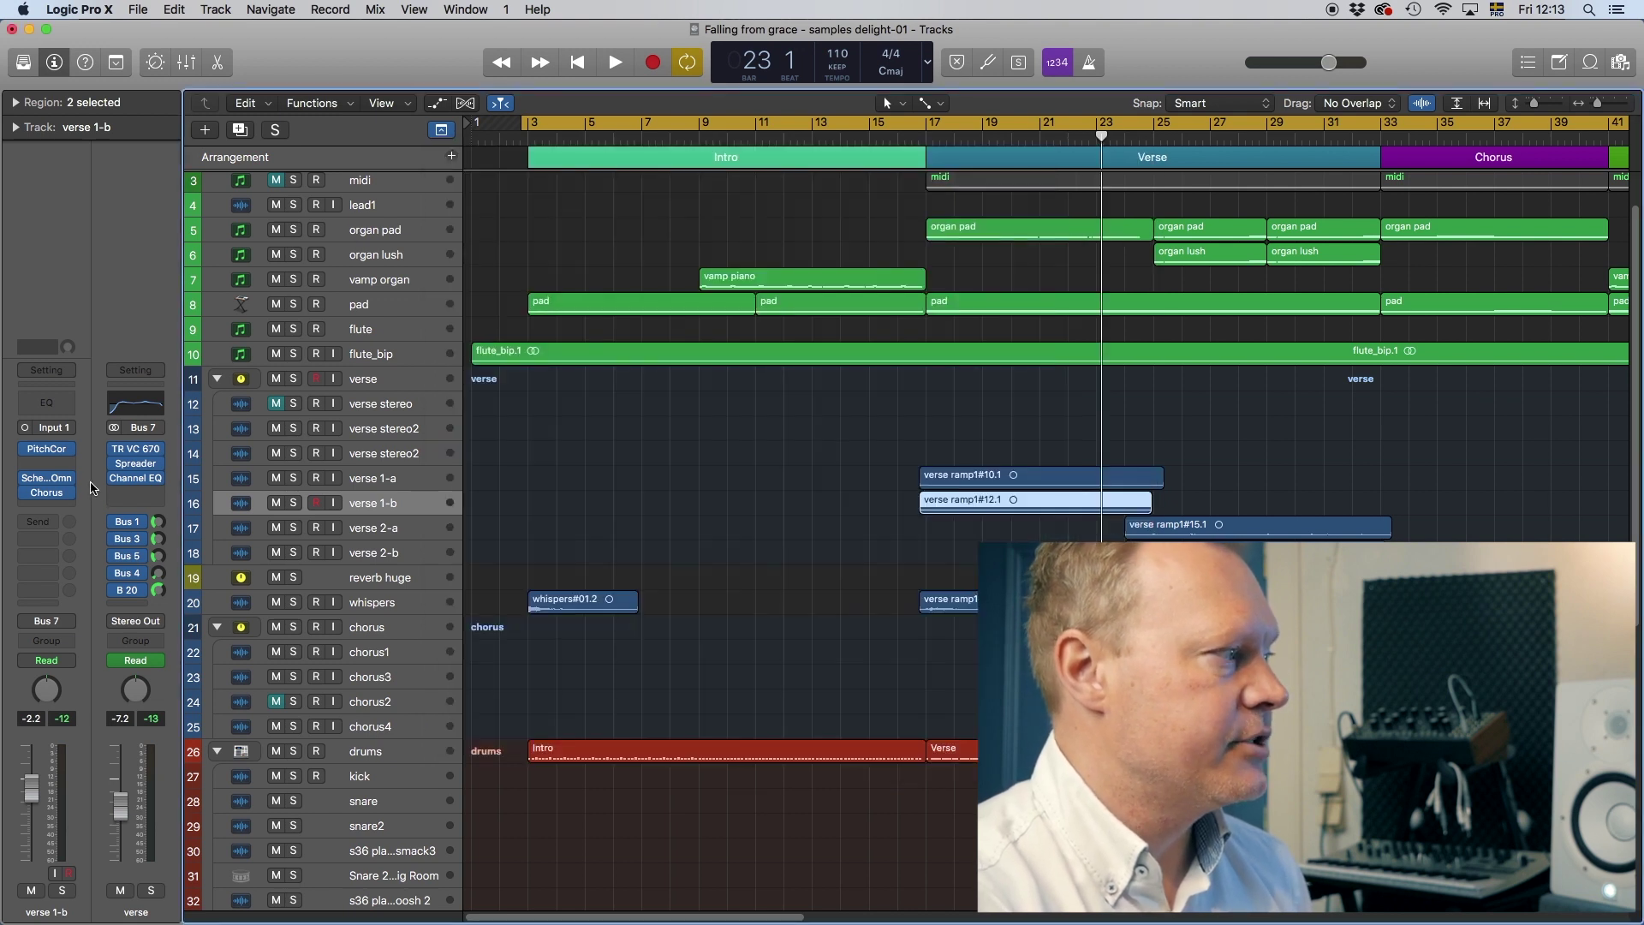
Step: View the Chorus plug-in on verse 1-b and the TR VC 670 compressor on the main verse track, closing each one
{"action": "left_click", "coordinate": [46, 492]}
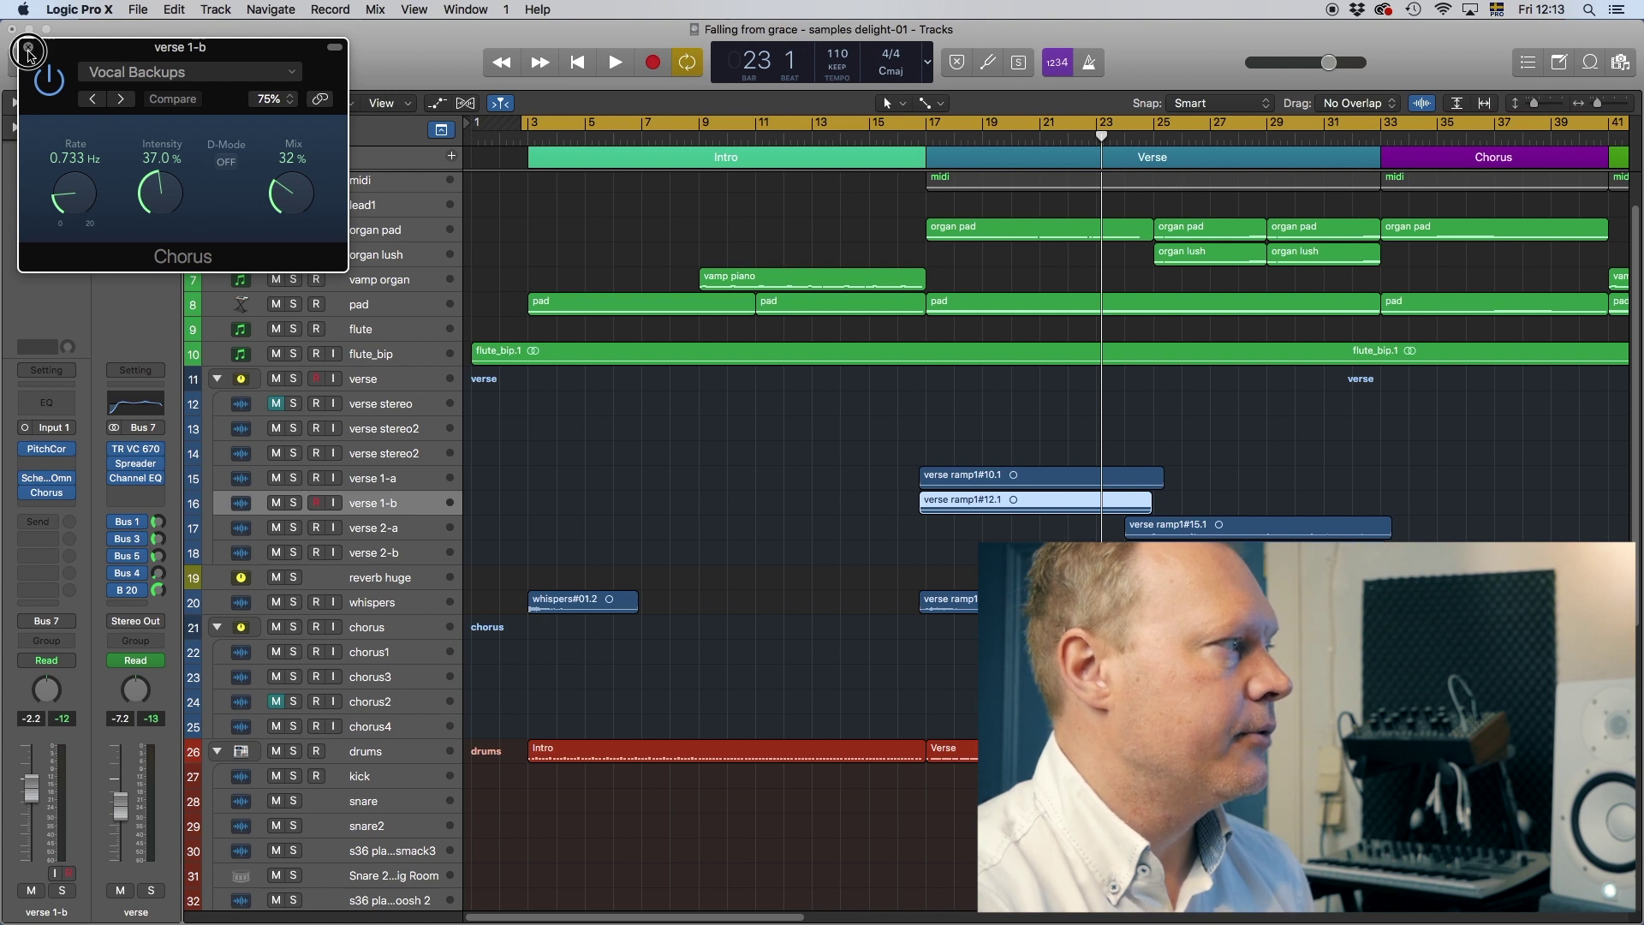
{"action": "left_click", "coordinate": [29, 53]}
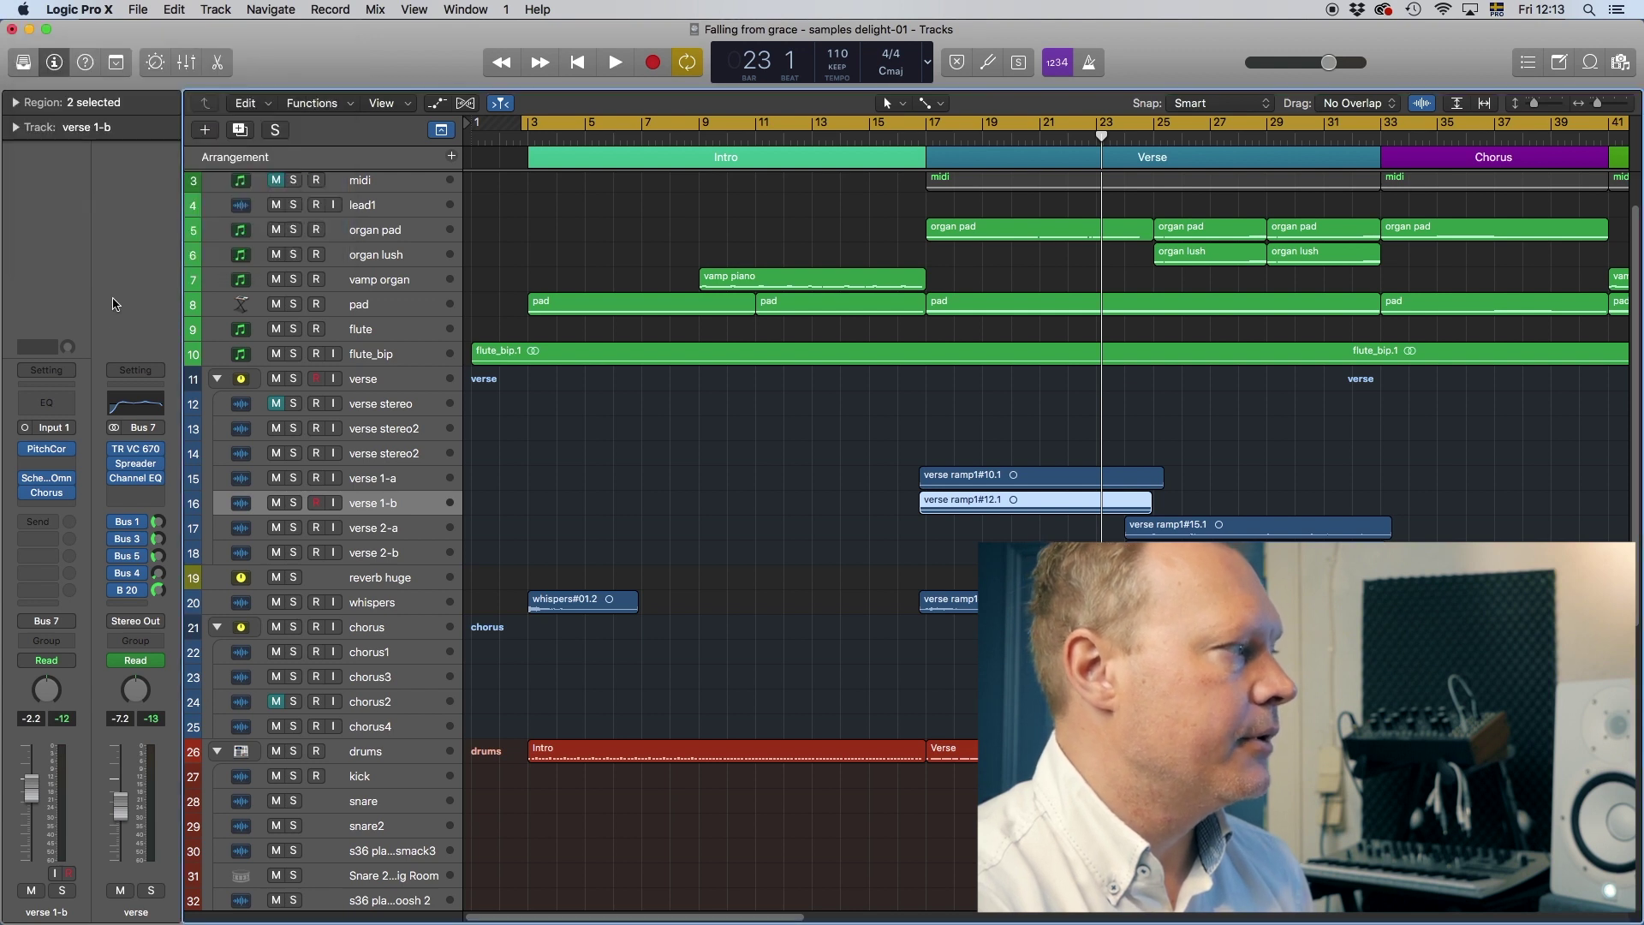
{"action": "left_click", "coordinate": [373, 386]}
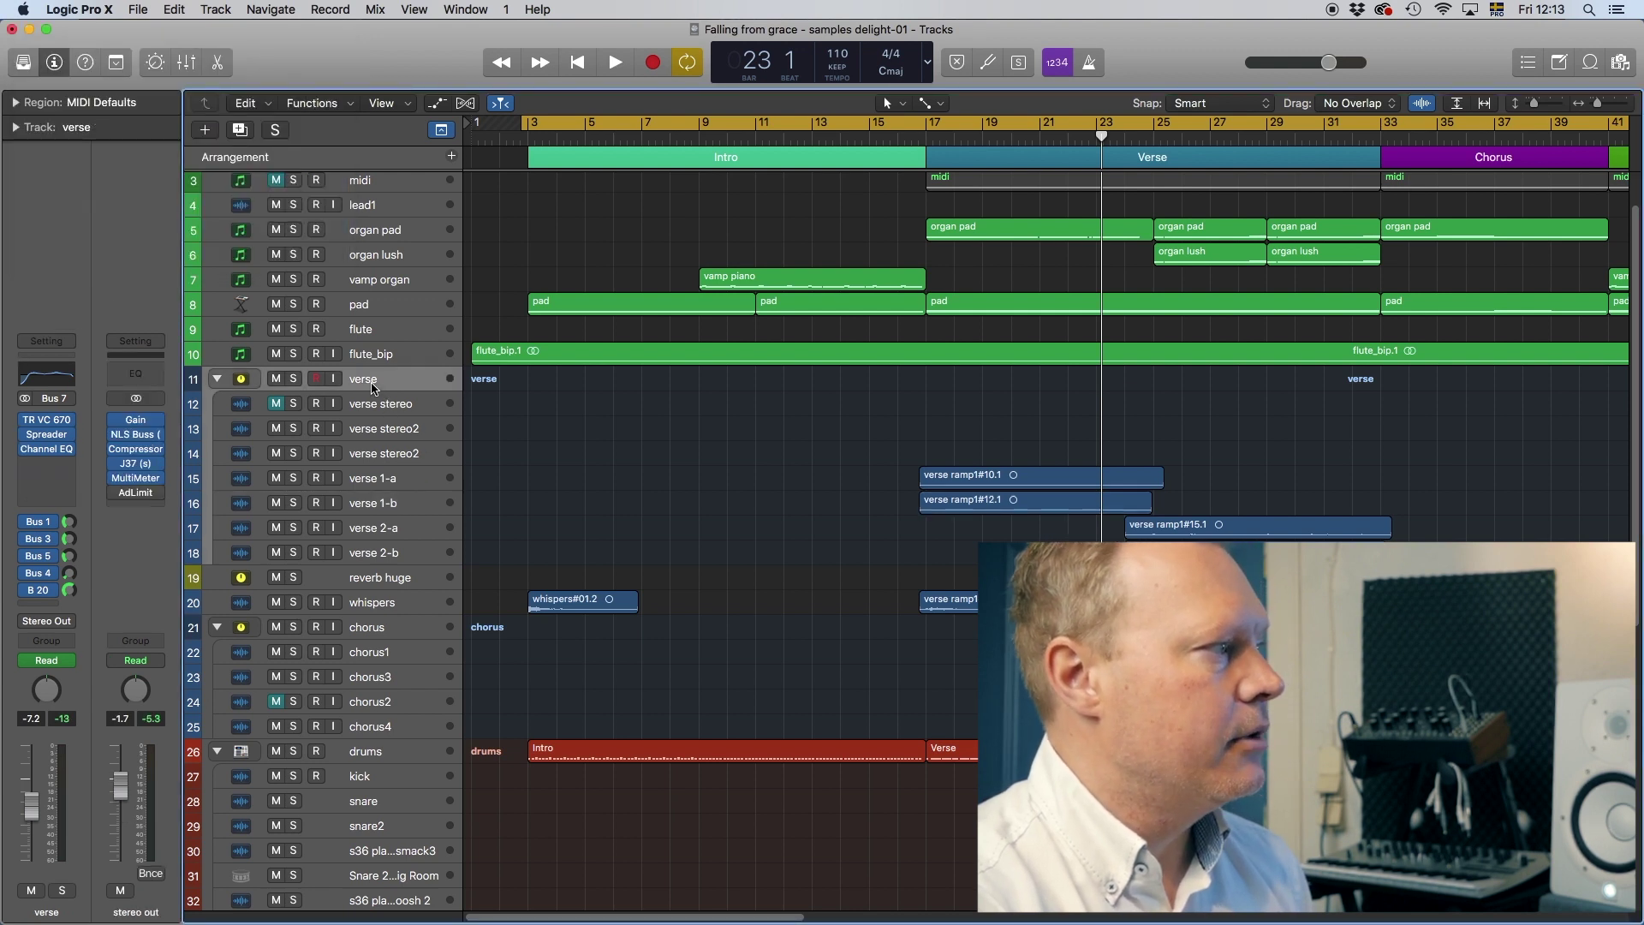
{"action": "left_click", "coordinate": [49, 423]}
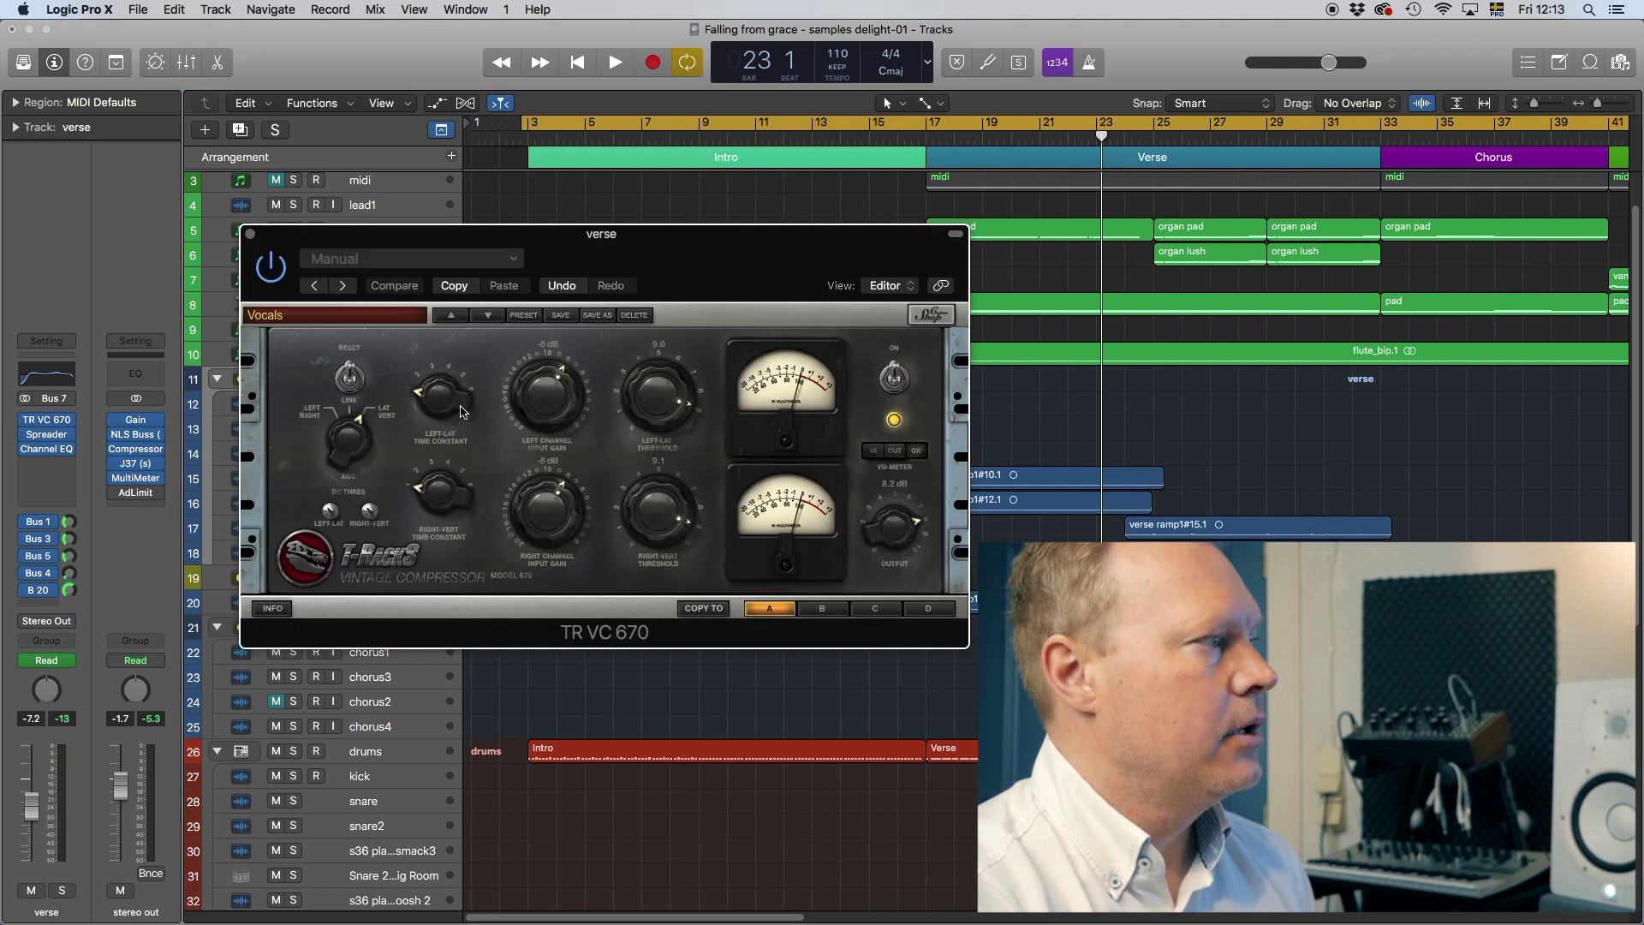
{"action": "left_click", "coordinate": [250, 235]}
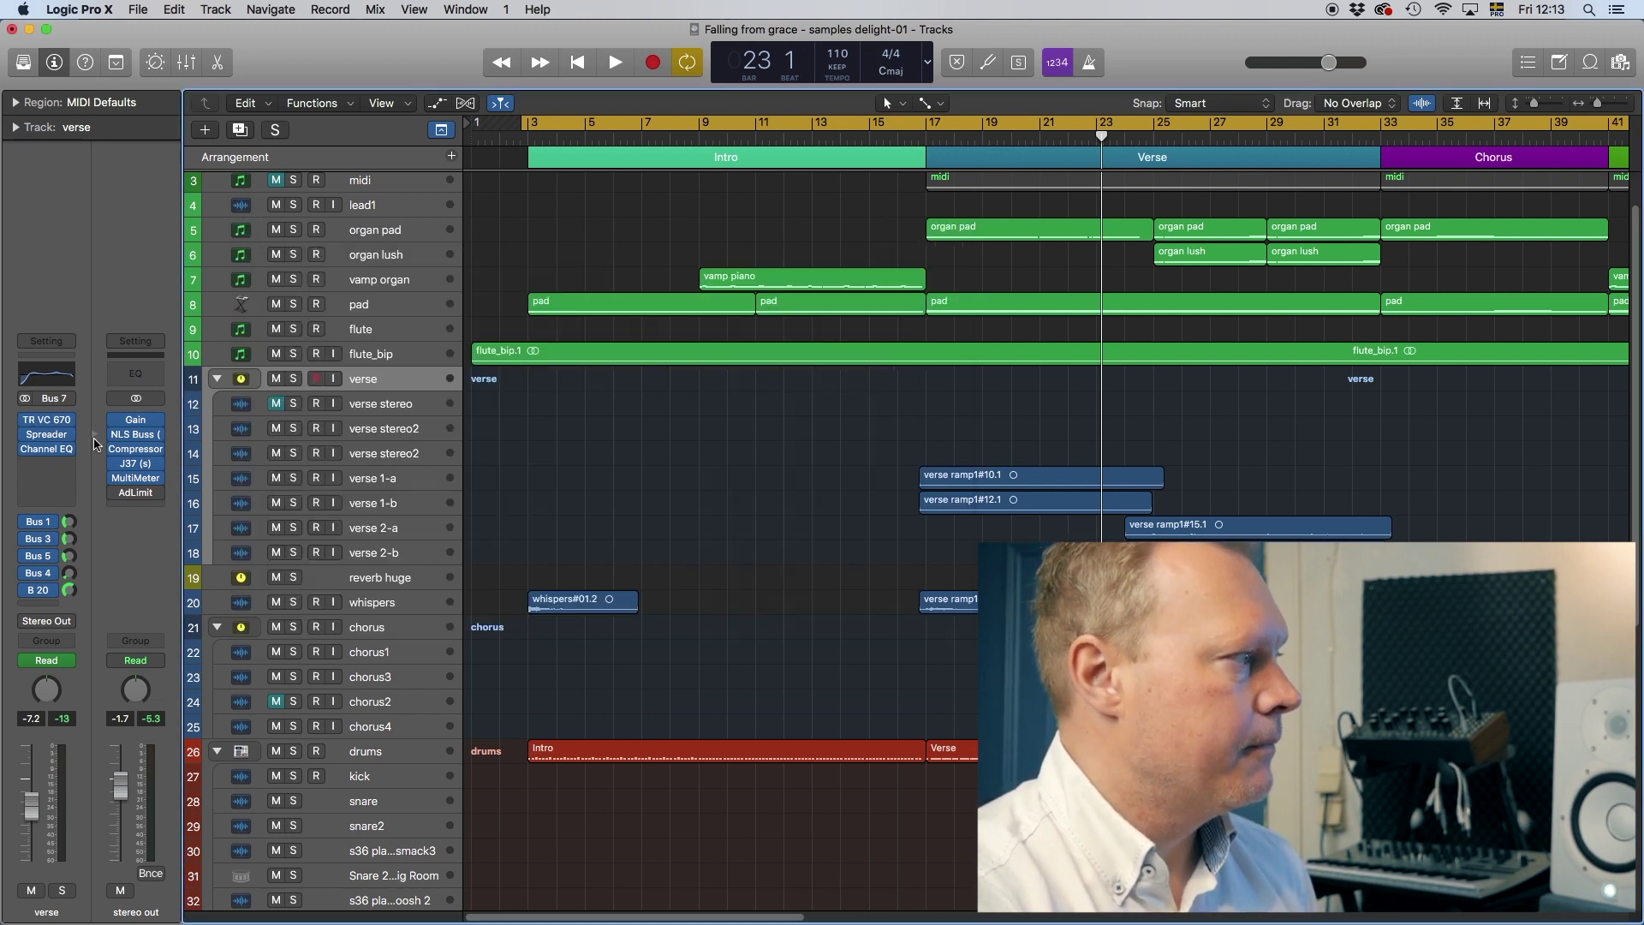
Step: View the verse track's Spreader and examine its Channel EQ curve, closing each plug-in
{"action": "left_click", "coordinate": [48, 435]}
{"action": "left_click", "coordinate": [29, 35]}
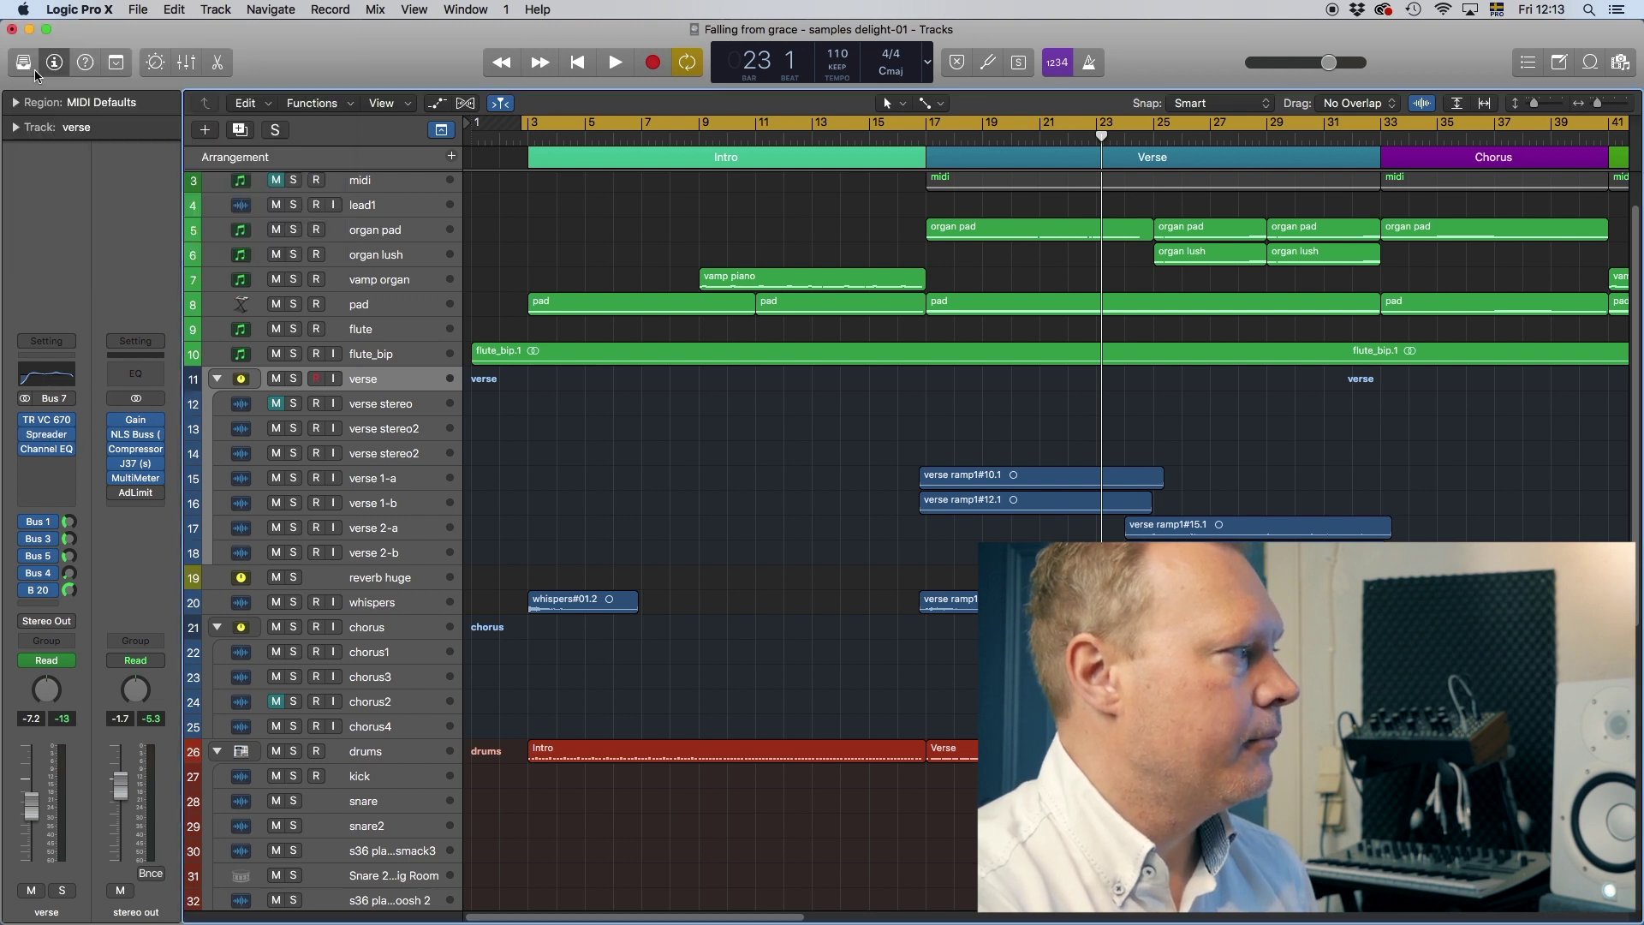
{"action": "left_click", "coordinate": [49, 451]}
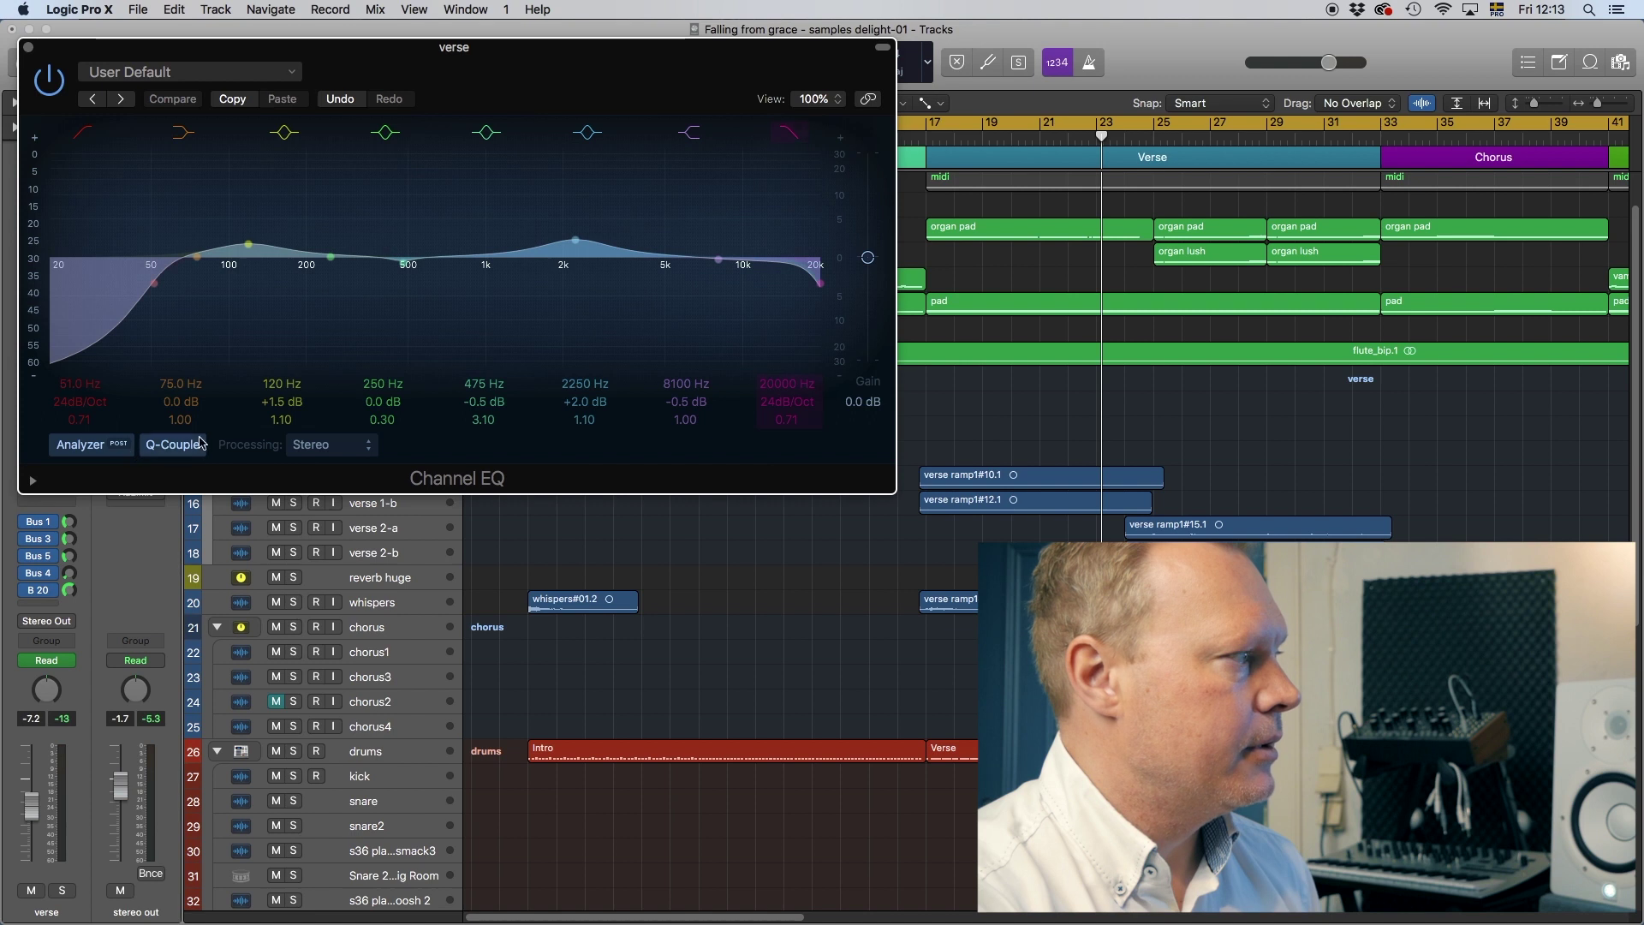
{"action": "left_click_drag", "start_coordinate": [352, 56], "coordinate": [781, 211]}
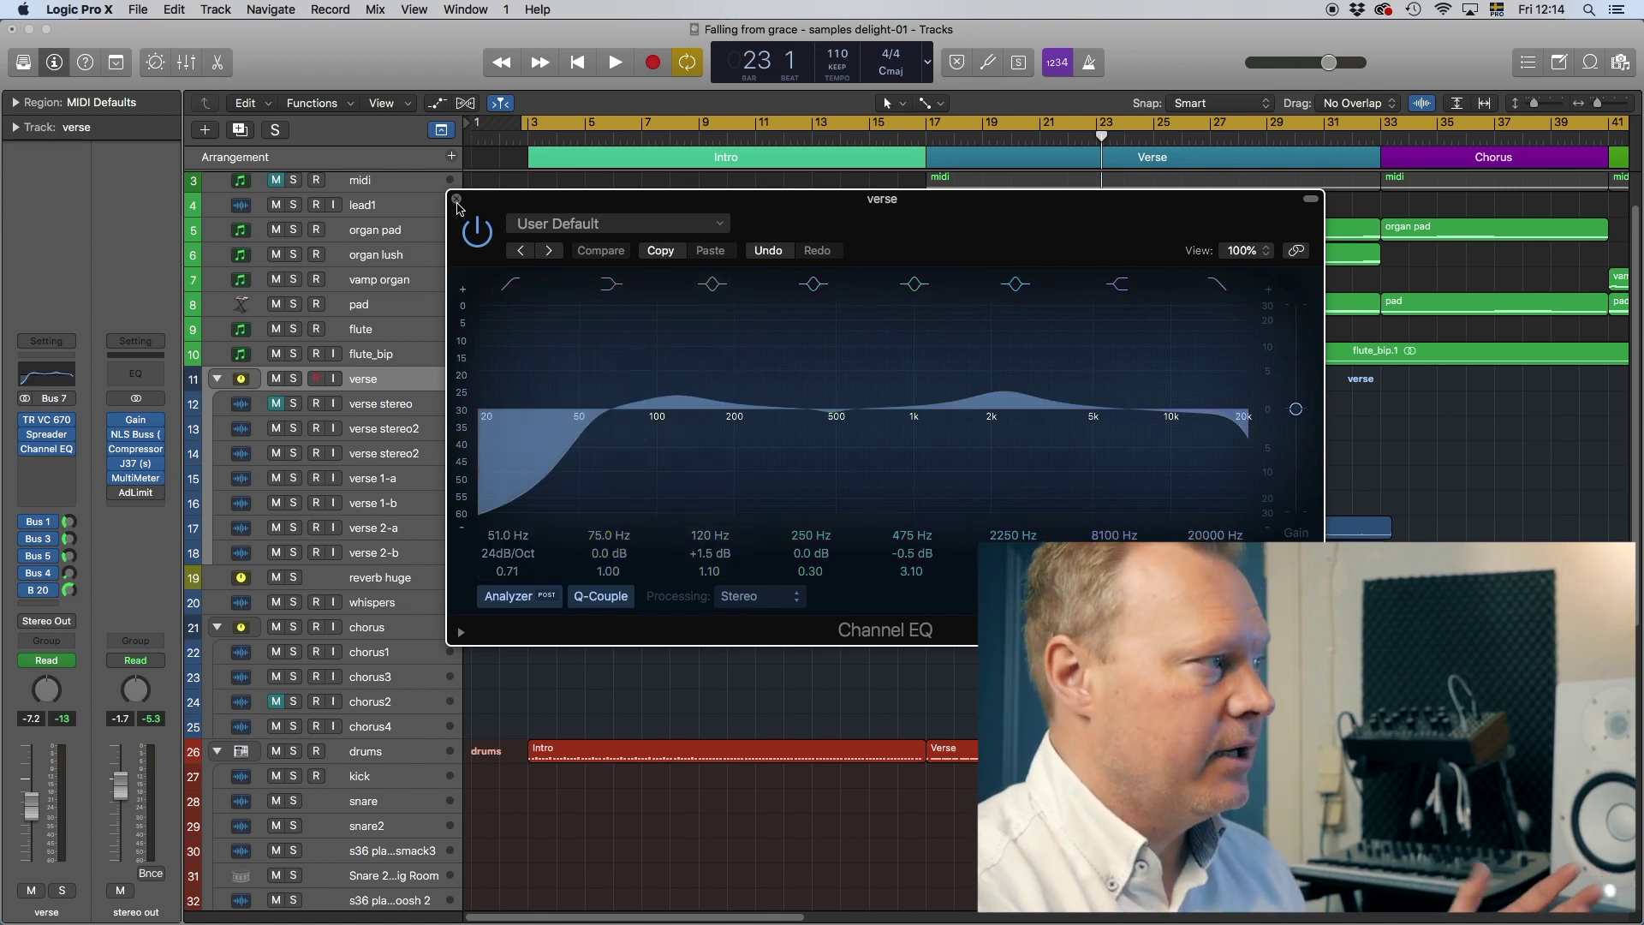
{"action": "left_click", "coordinate": [456, 201]}
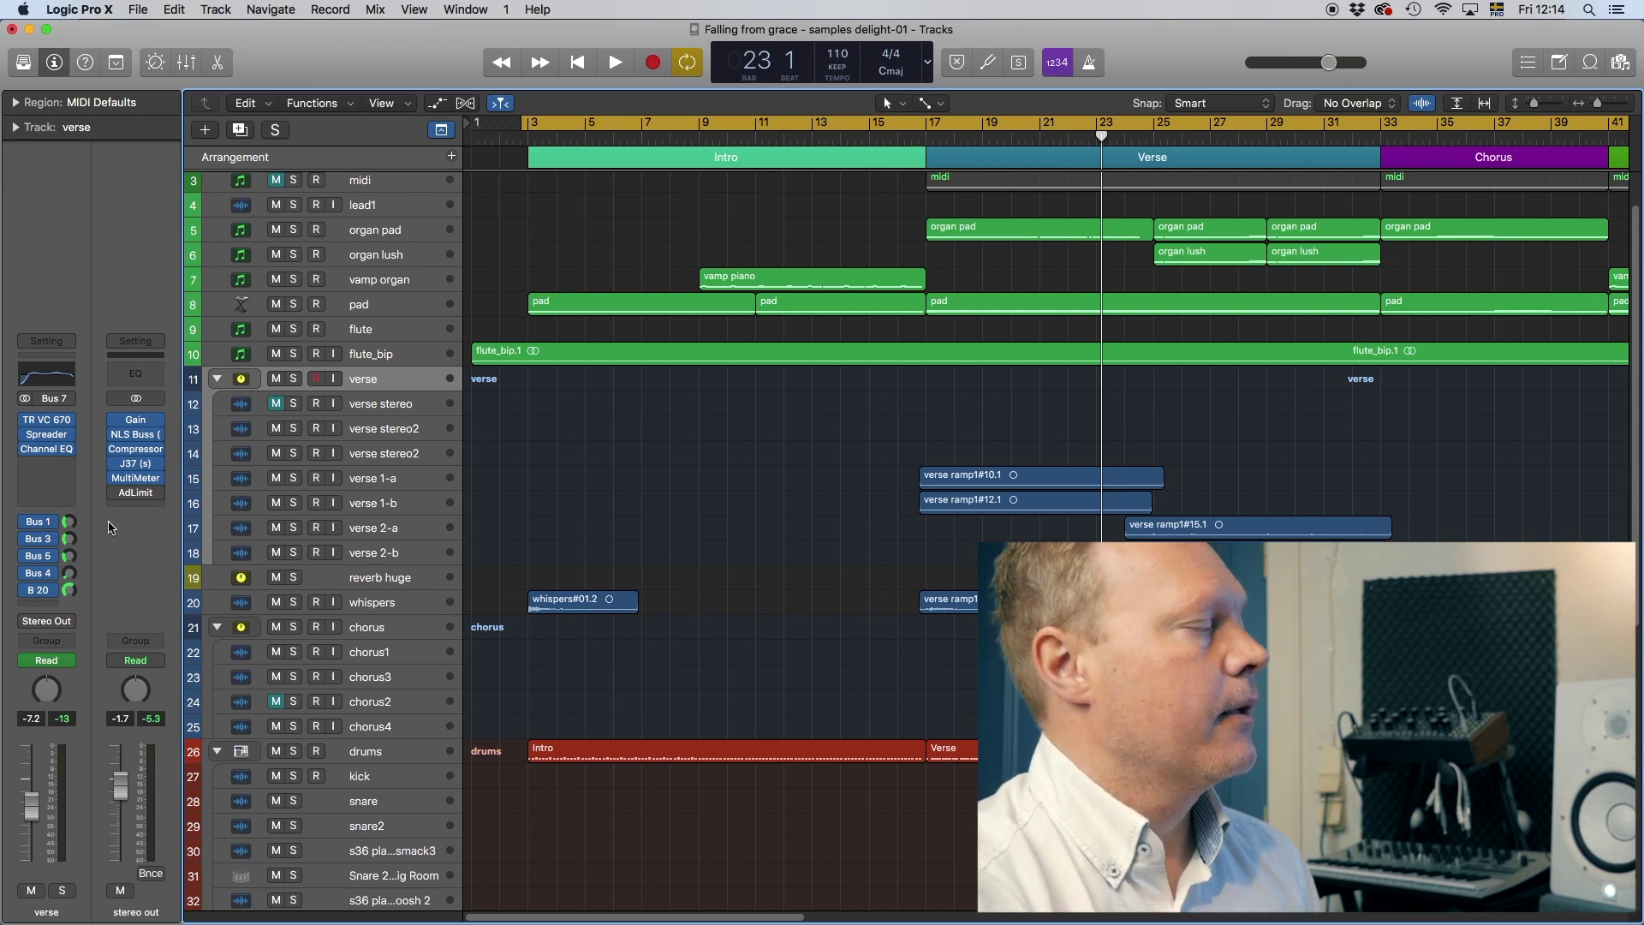
Step: Show the reverb huge channel on the verse track's Bus 20 send, examine its Channel EQ low cut, and close the plug-in
{"action": "left_click", "coordinate": [47, 592]}
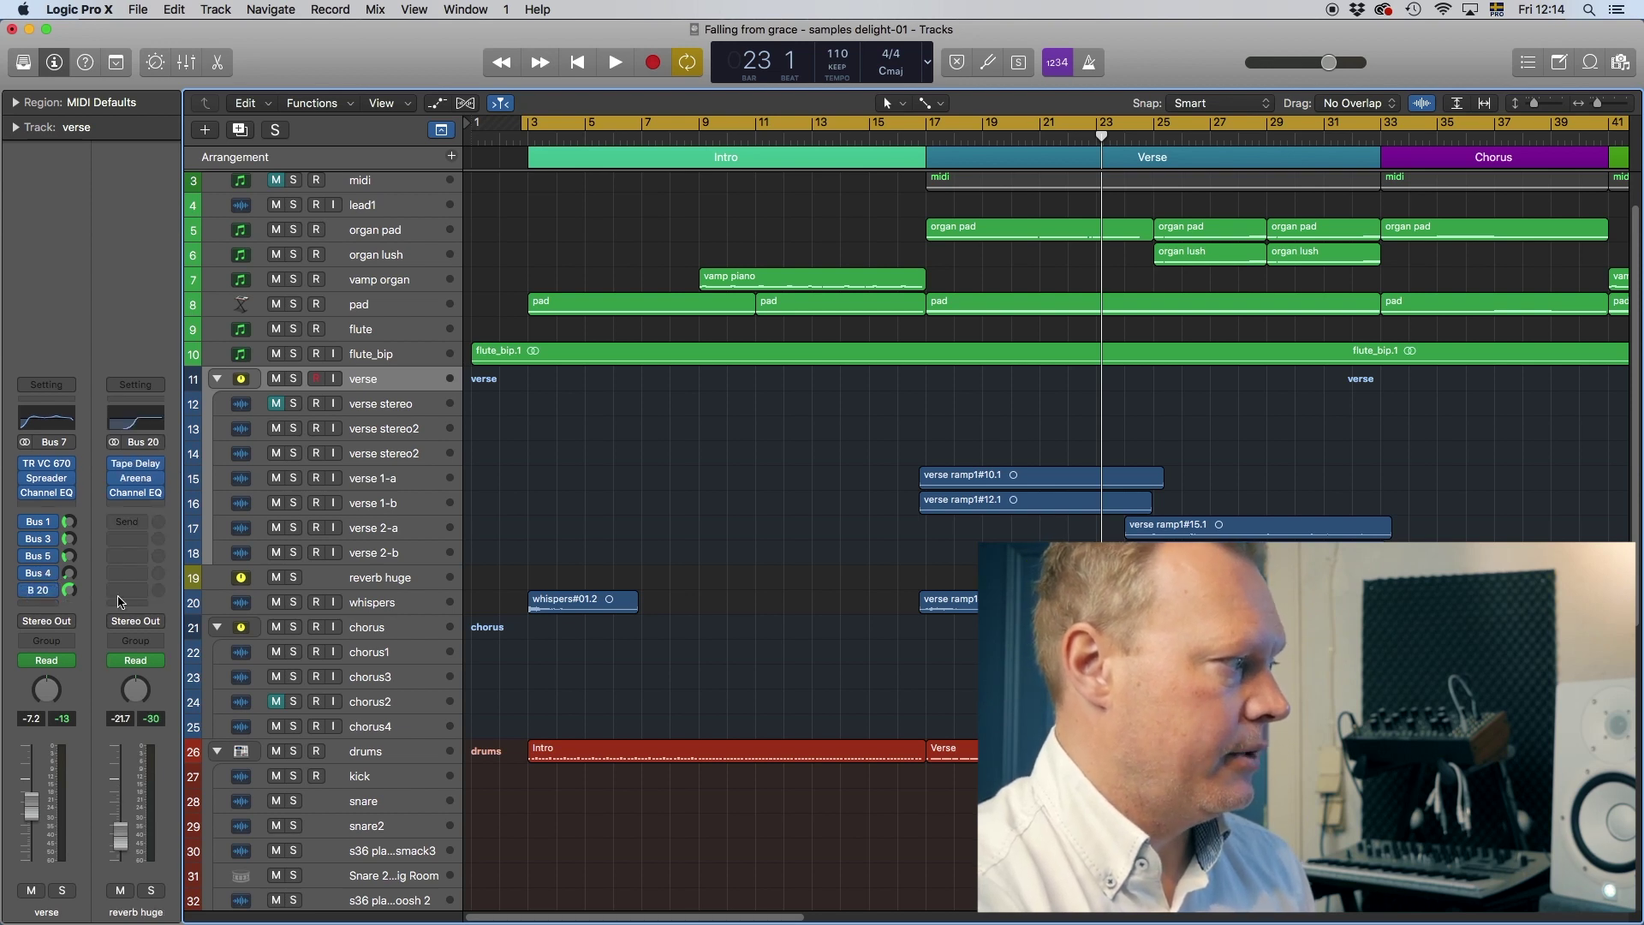
{"action": "left_click", "coordinate": [136, 493]}
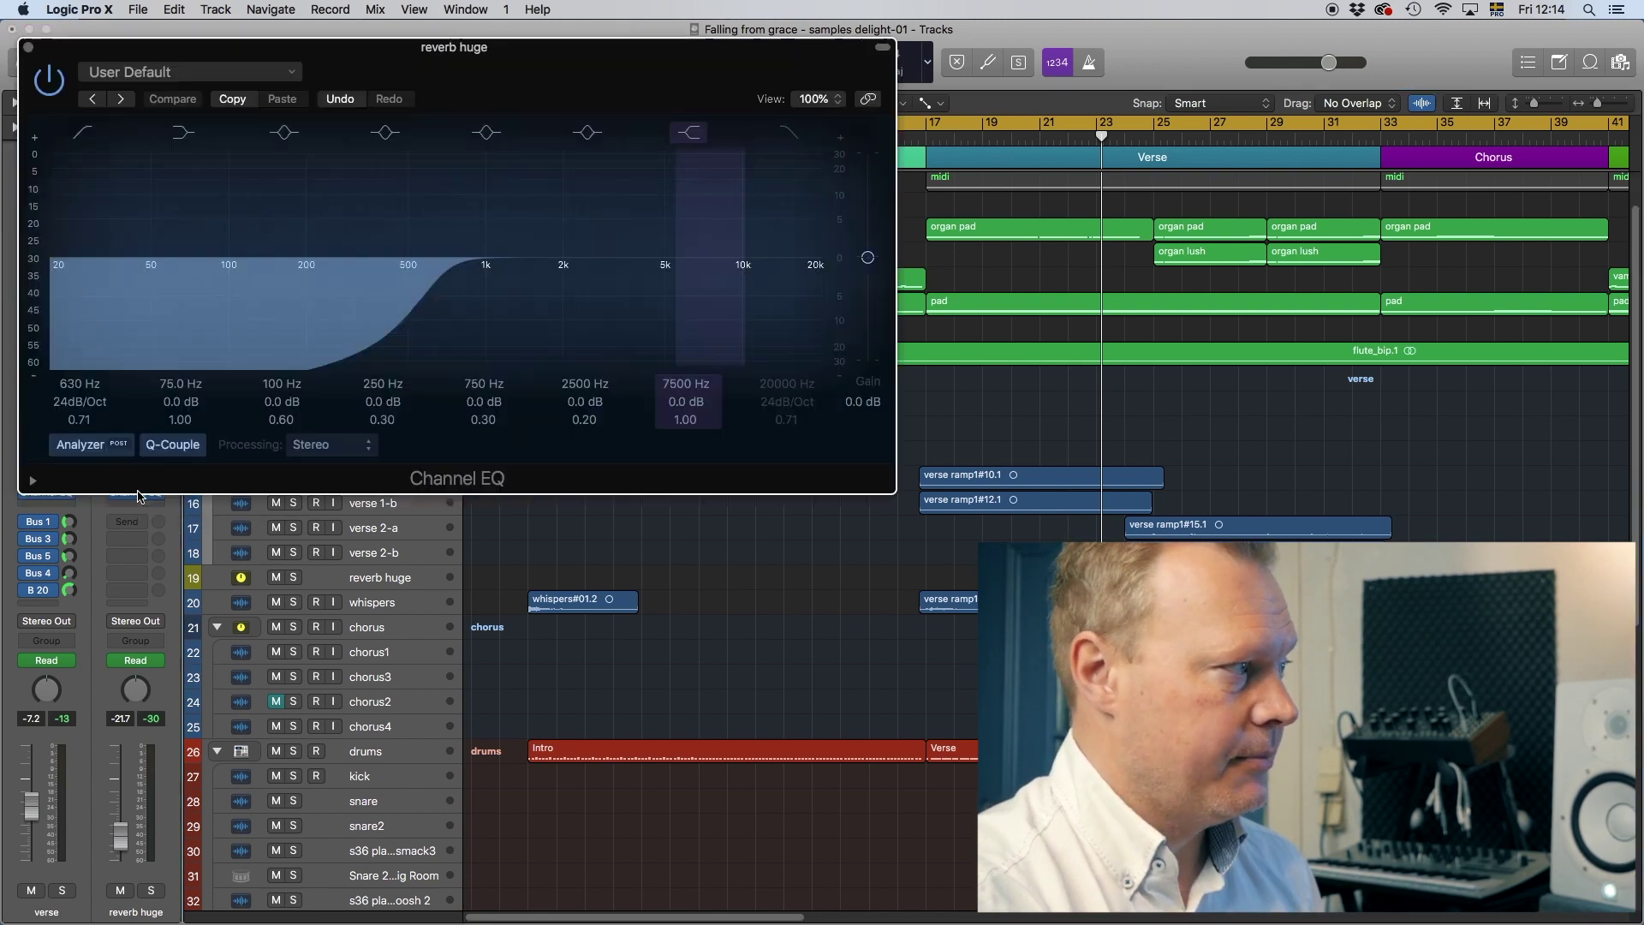
{"action": "left_click_drag", "start_coordinate": [383, 47], "coordinate": [429, 207]}
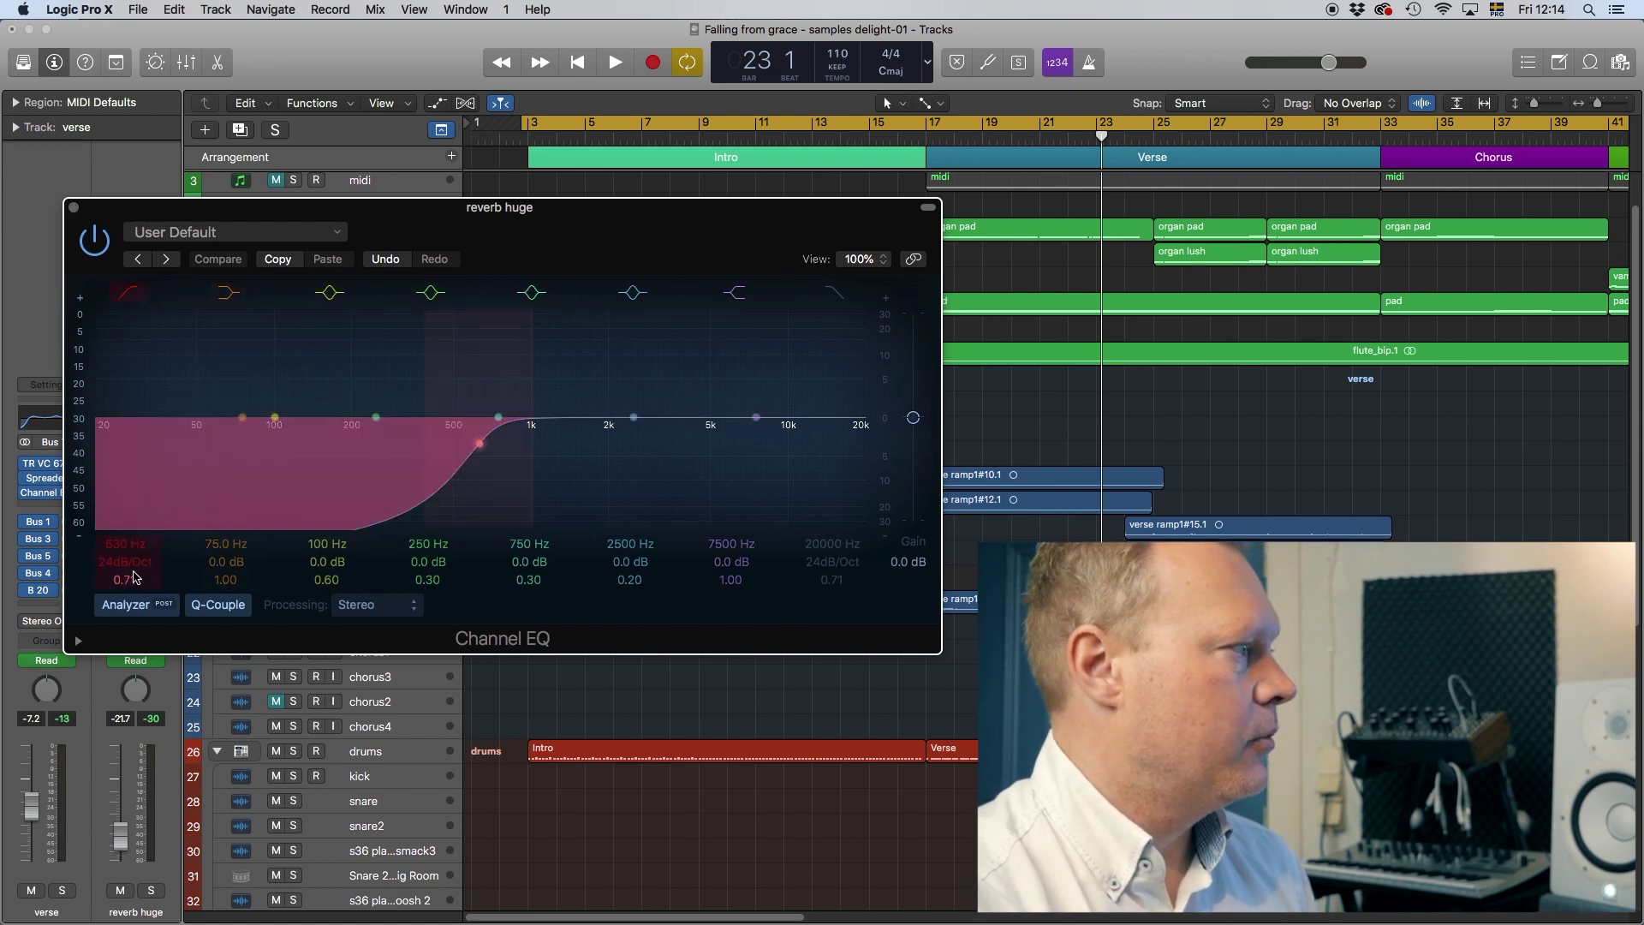
{"action": "left_click", "coordinate": [73, 208]}
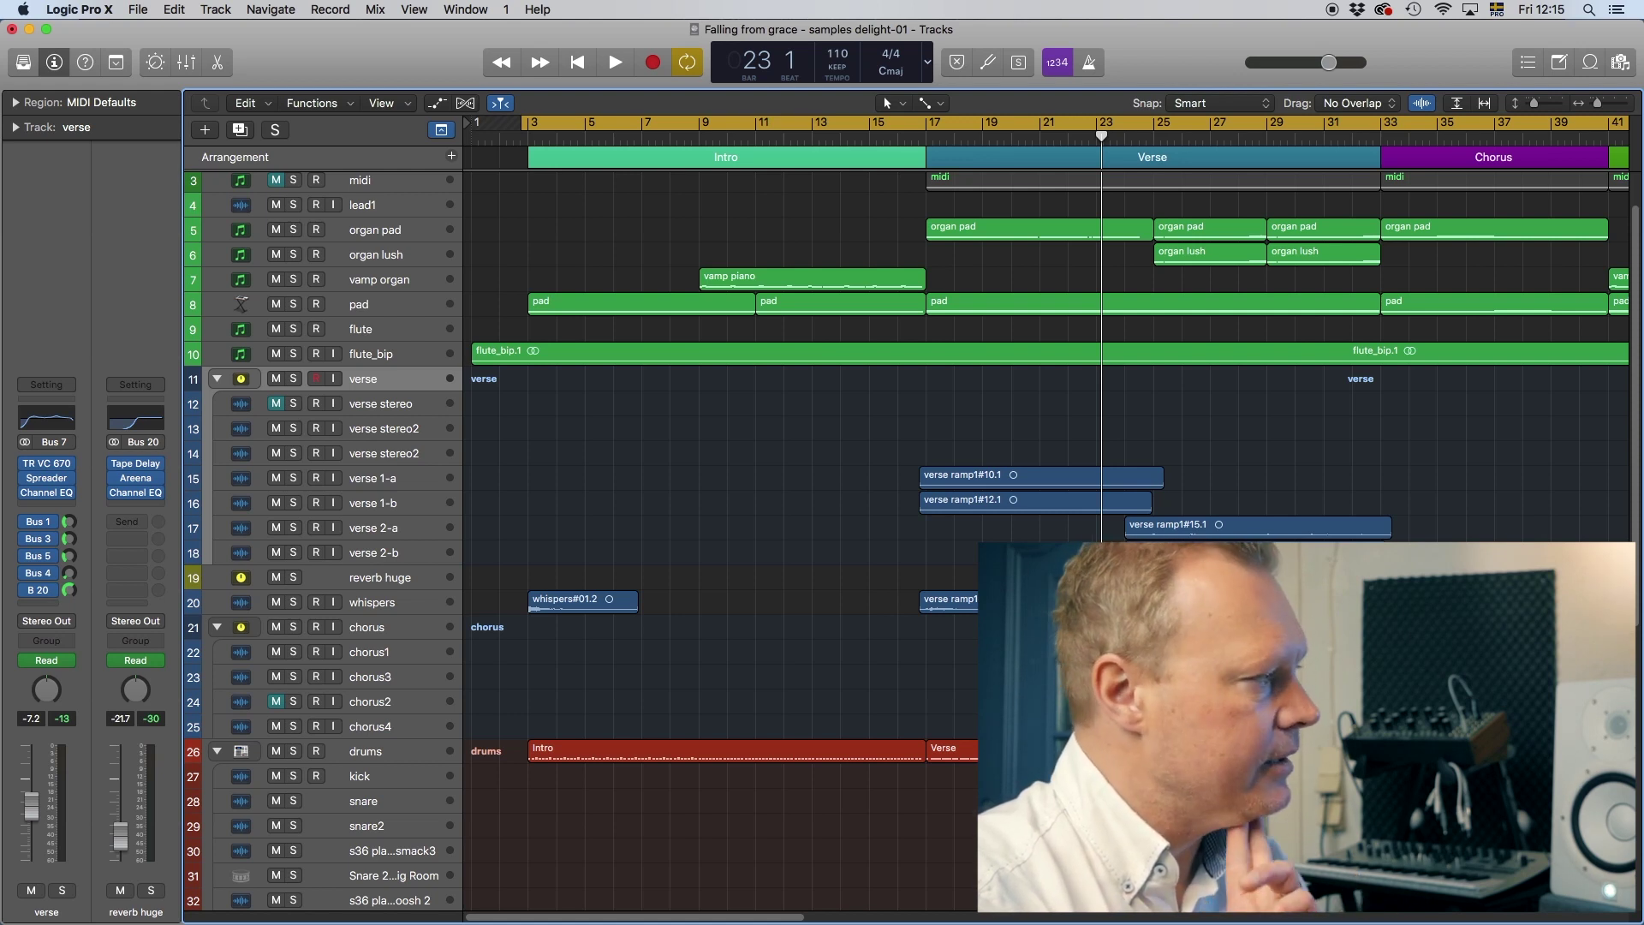
Step: Inspect the chorus3 and main chorus channel strips, play the song from the chorus at bar 33, and stop in the bridge
{"action": "left_click", "coordinate": [408, 679]}
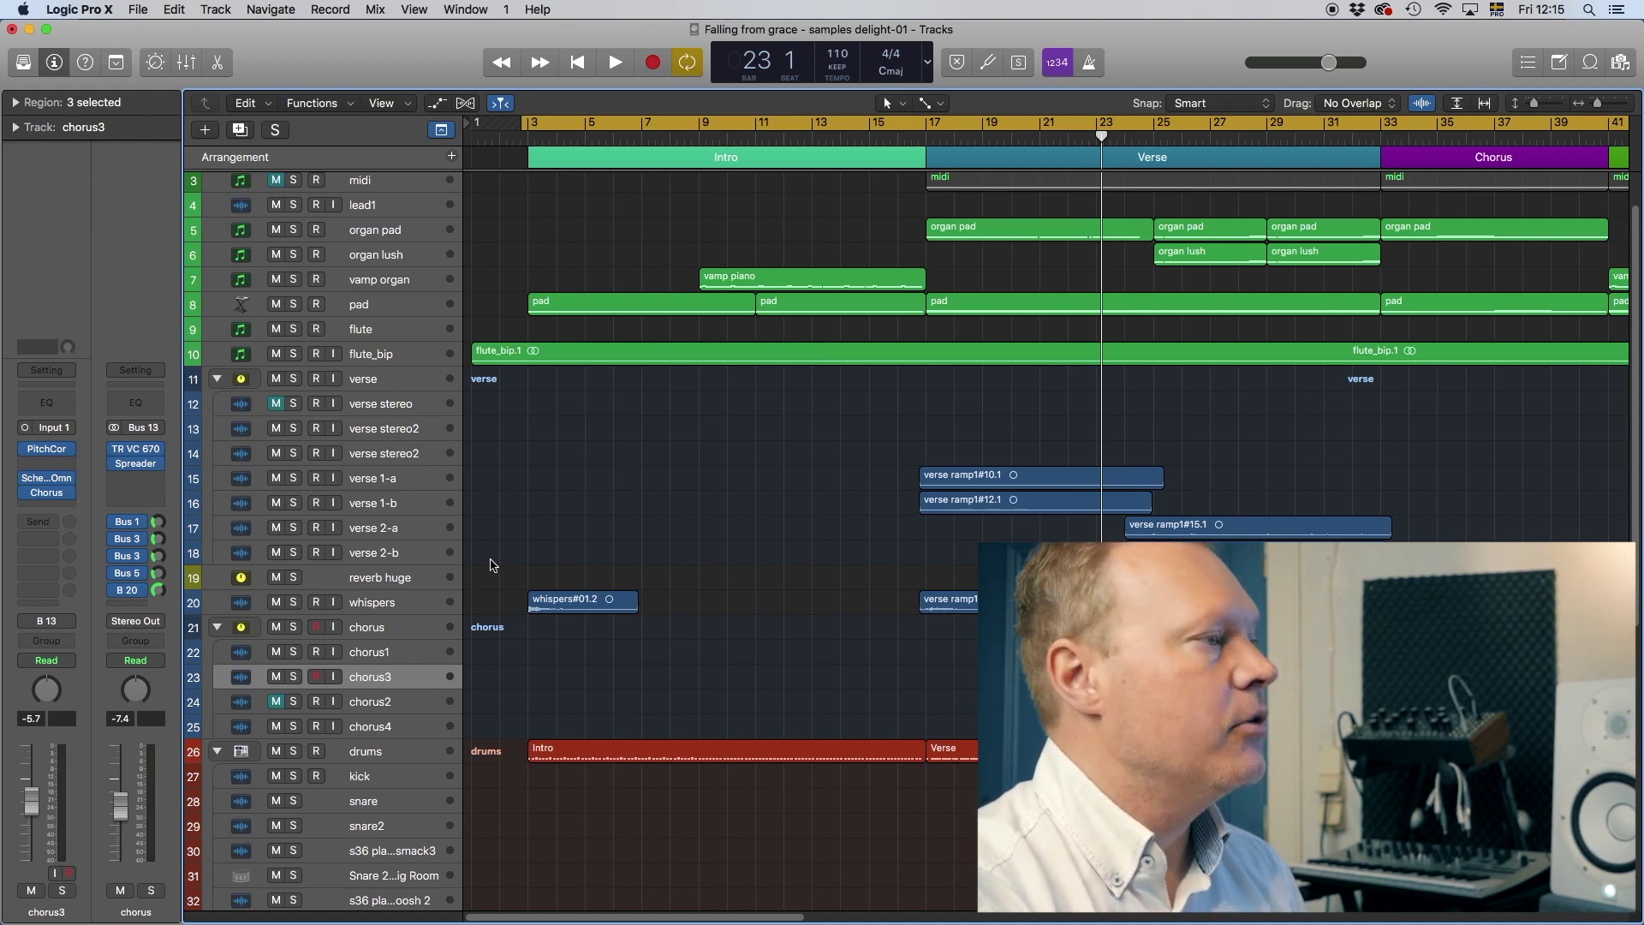
{"action": "left_click", "coordinate": [382, 633]}
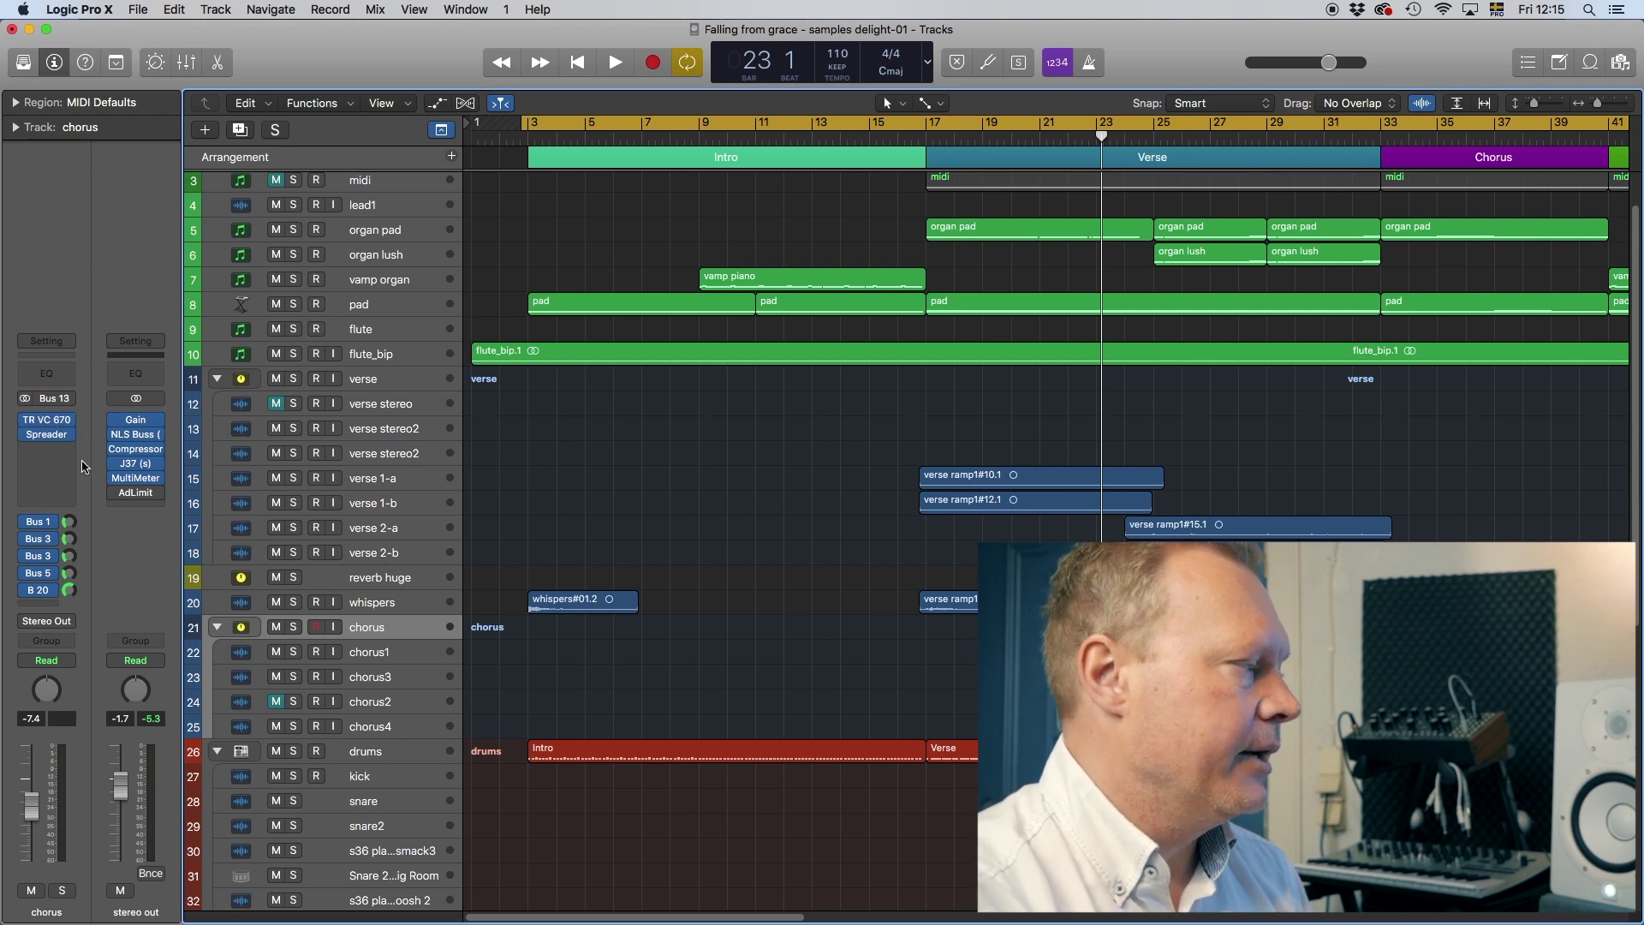
{"action": "double_click", "coordinate": [1376, 138]}
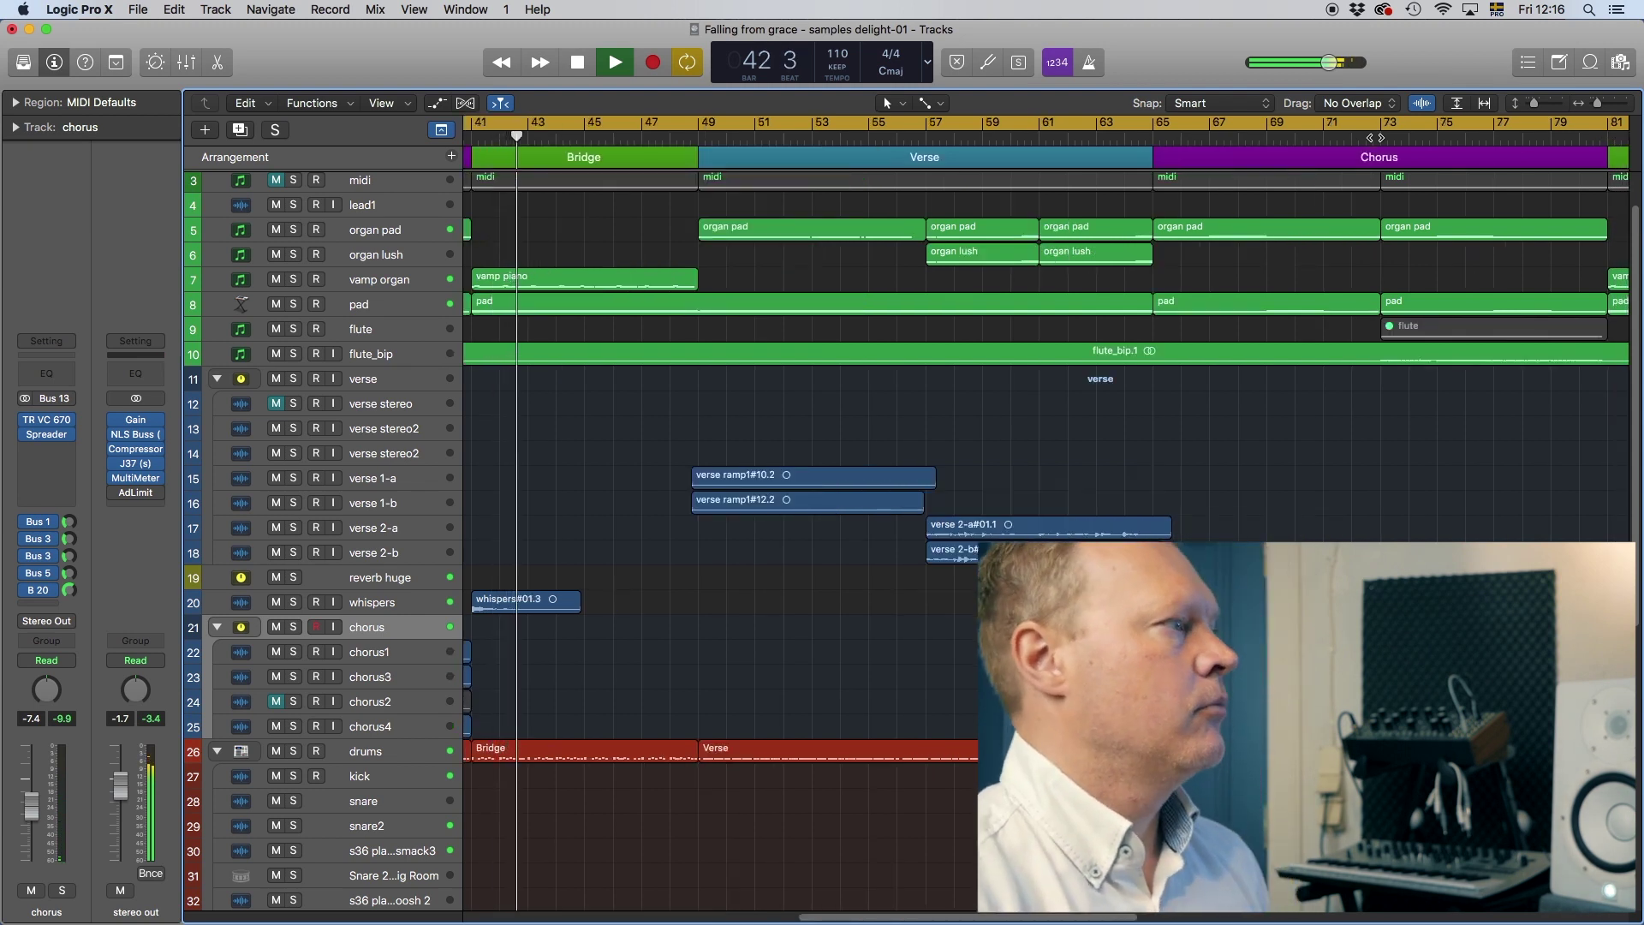
{"action": "key", "text": "space"}
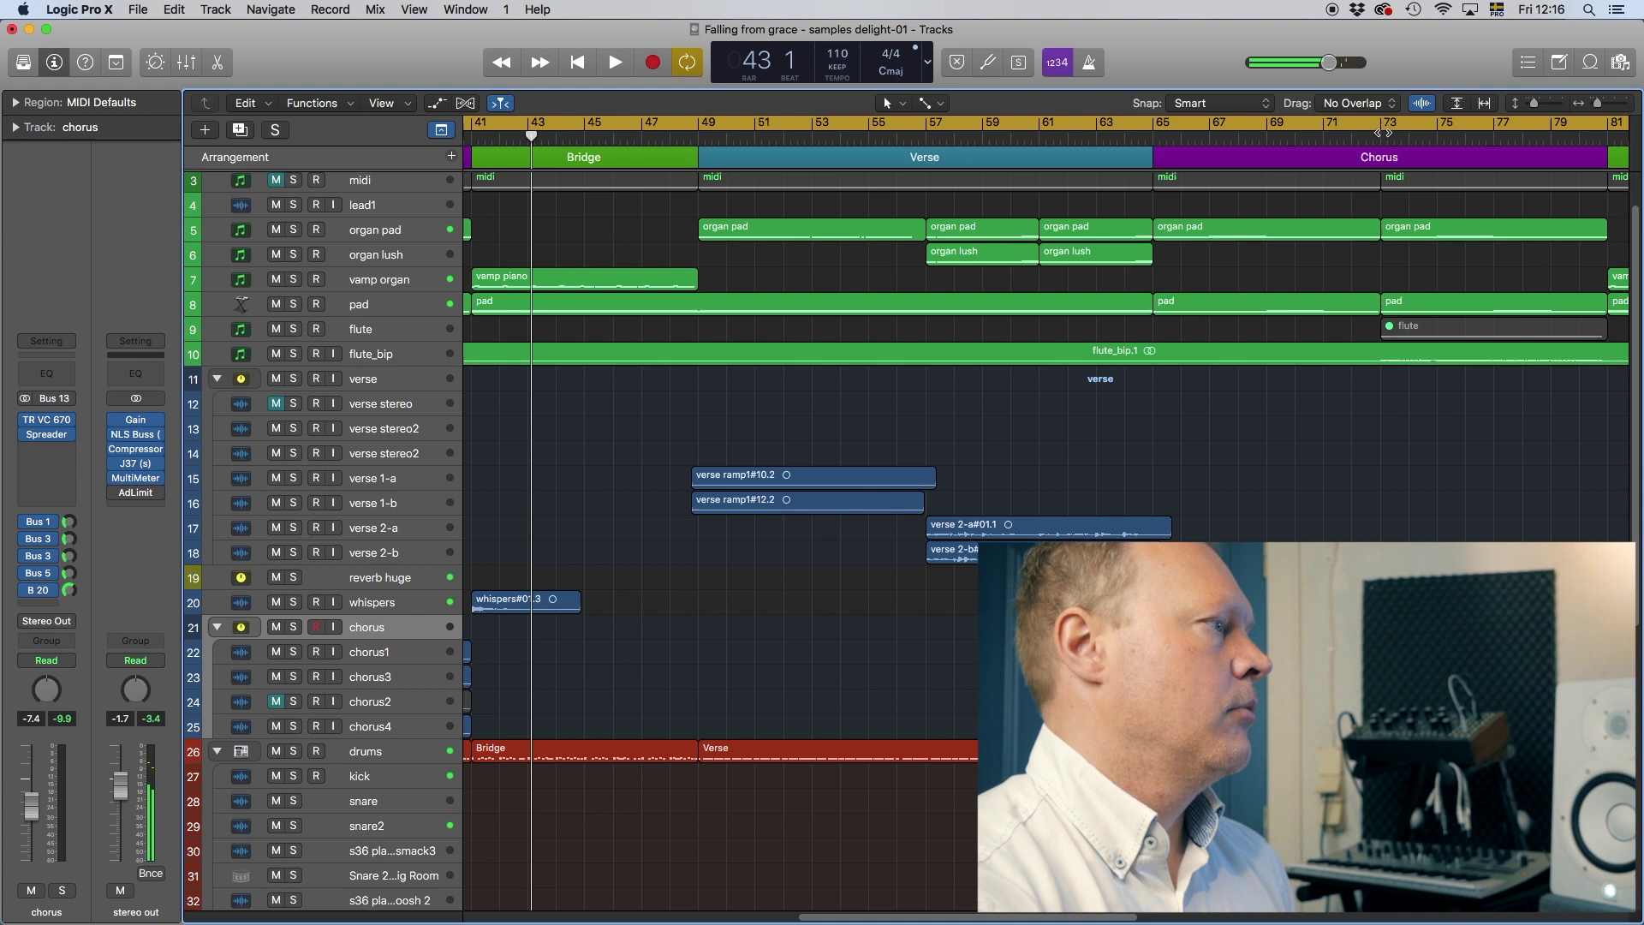
Step: Select the vamp piano region in the bridge and view the Diva synth on the vamp organ track, closing it after inspection
{"action": "left_click_drag", "start_coordinate": [1056, 919], "coordinate": [955, 919]}
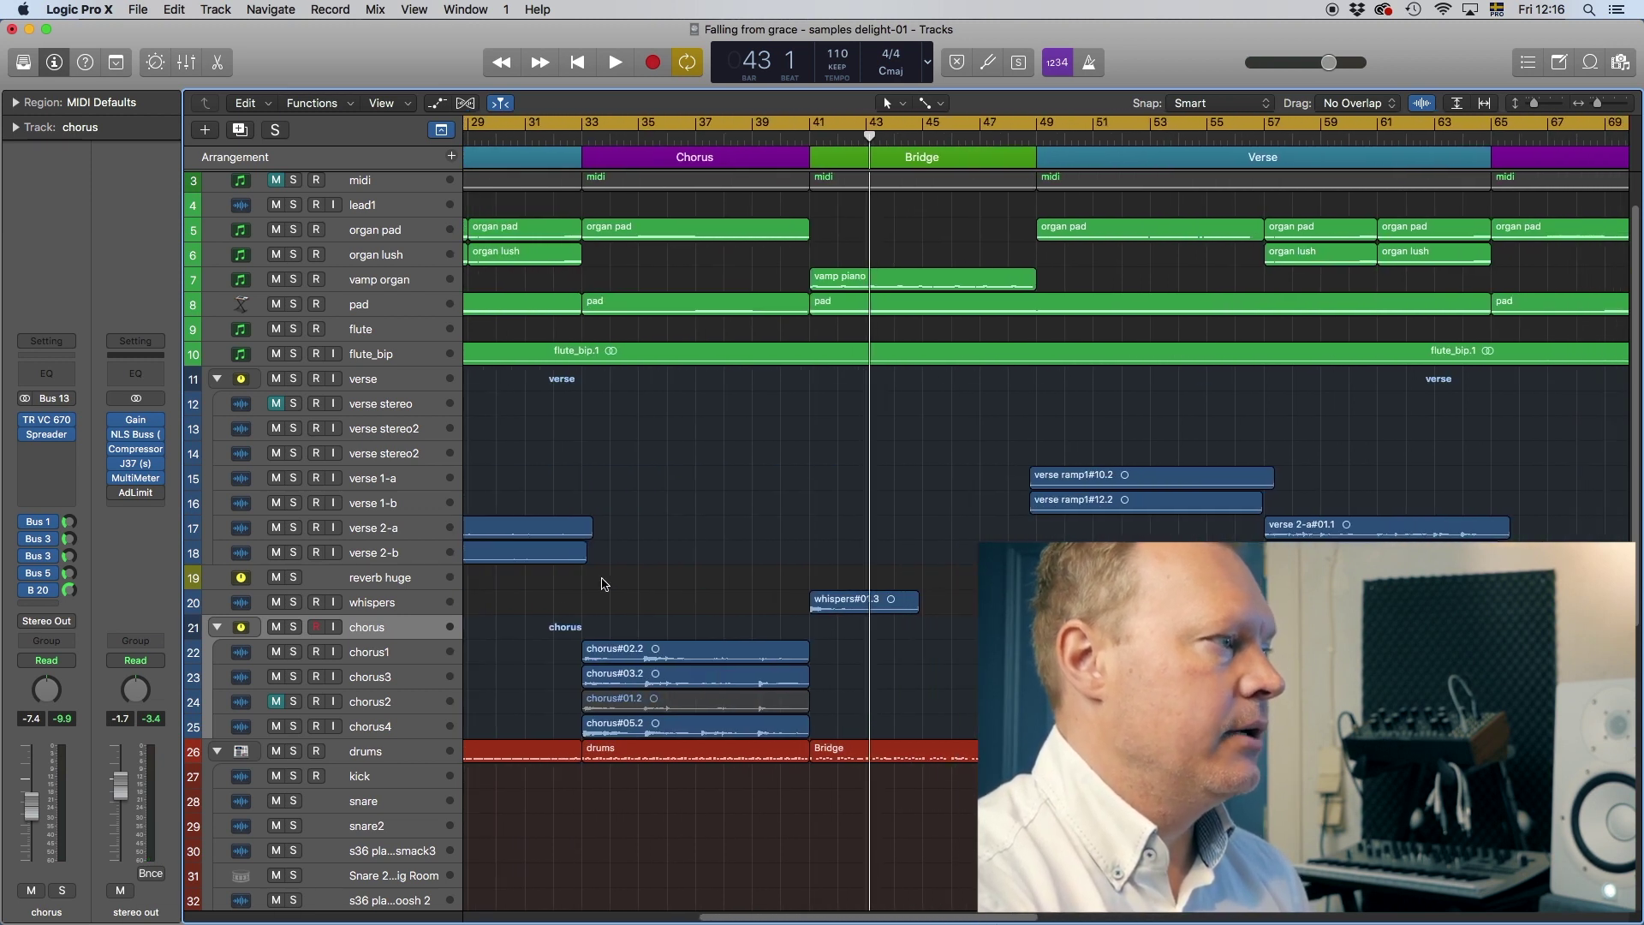
{"action": "left_click", "coordinate": [839, 278]}
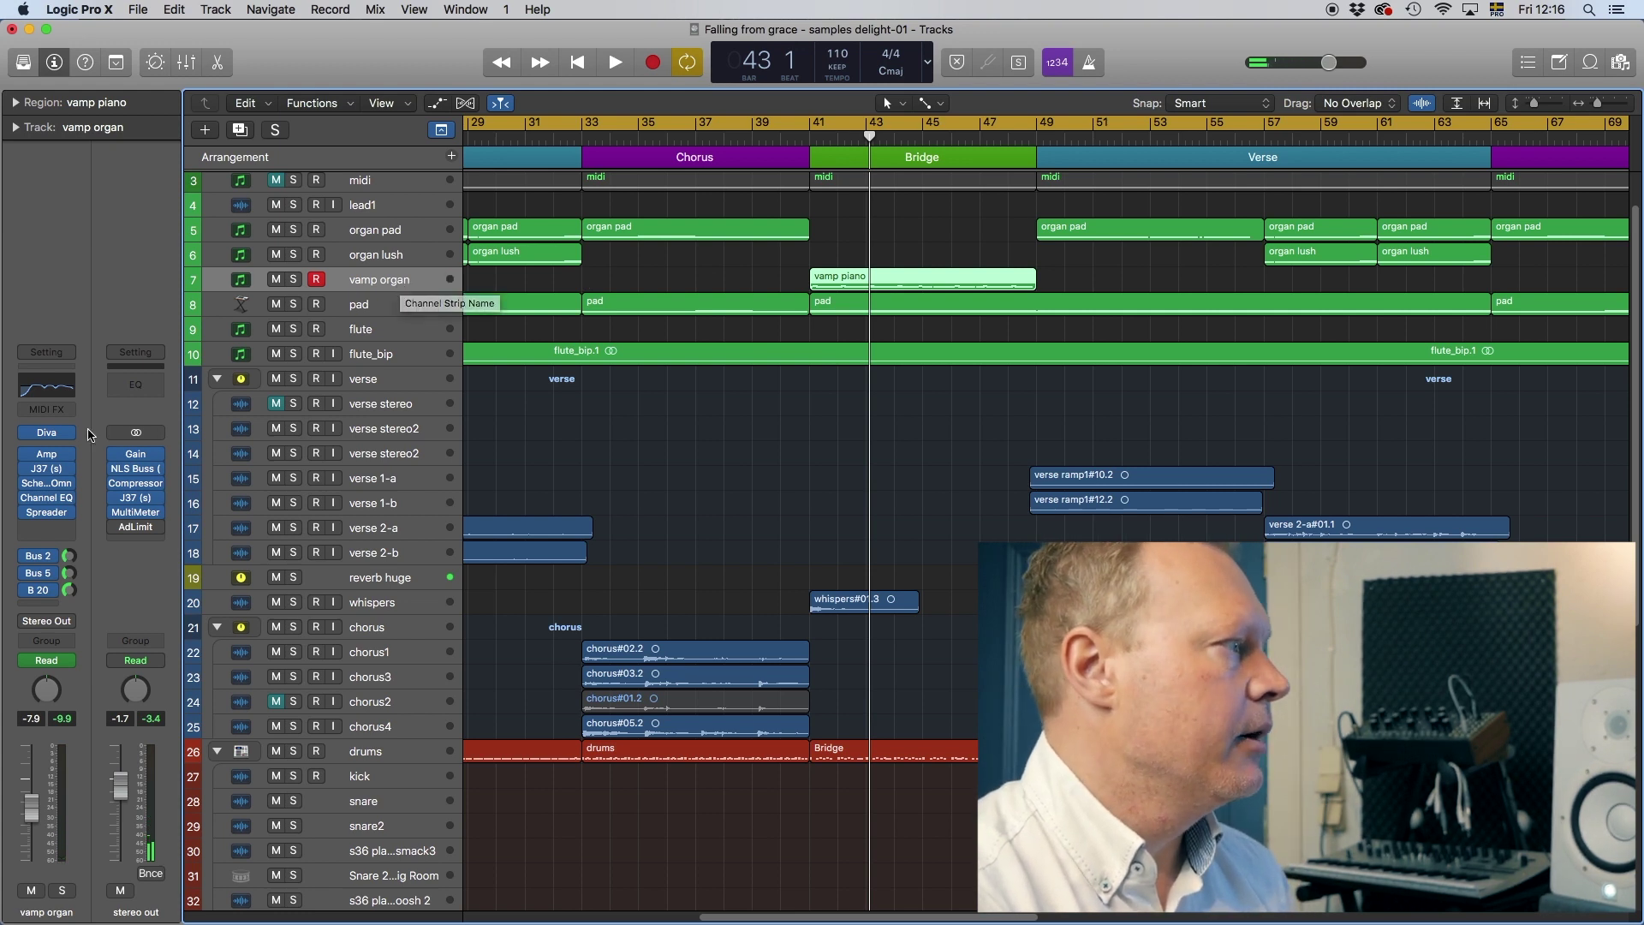
{"action": "mouse_move", "coordinate": [52, 438]}
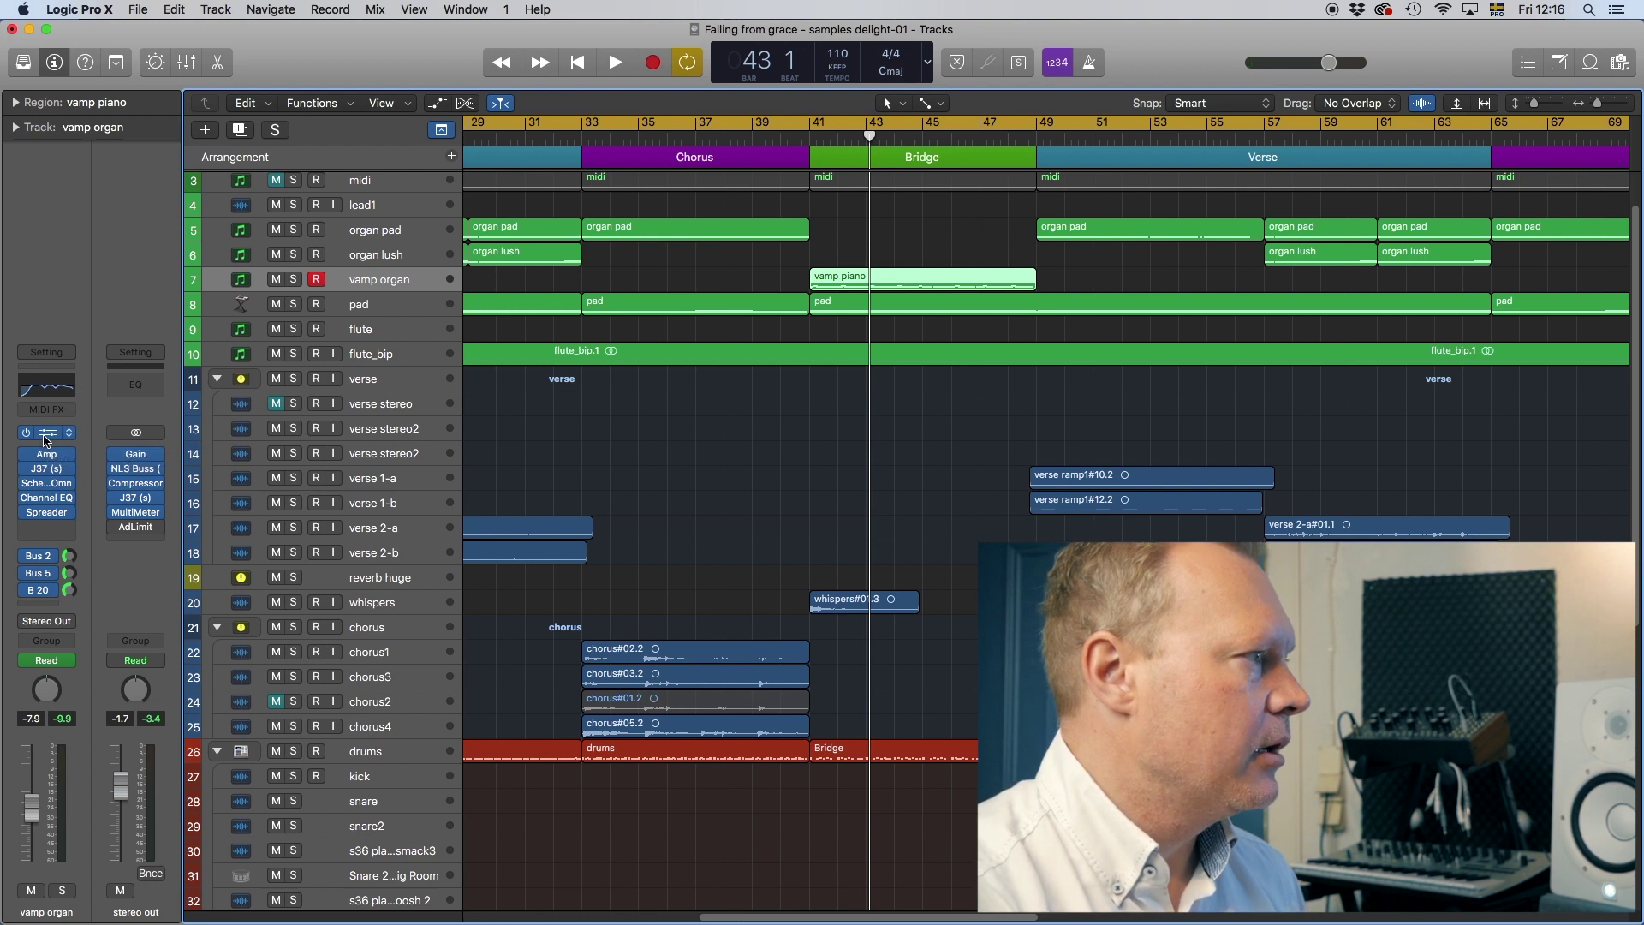
{"action": "left_click", "coordinate": [47, 433]}
{"action": "left_click_drag", "start_coordinate": [448, 81], "coordinate": [763, 158]}
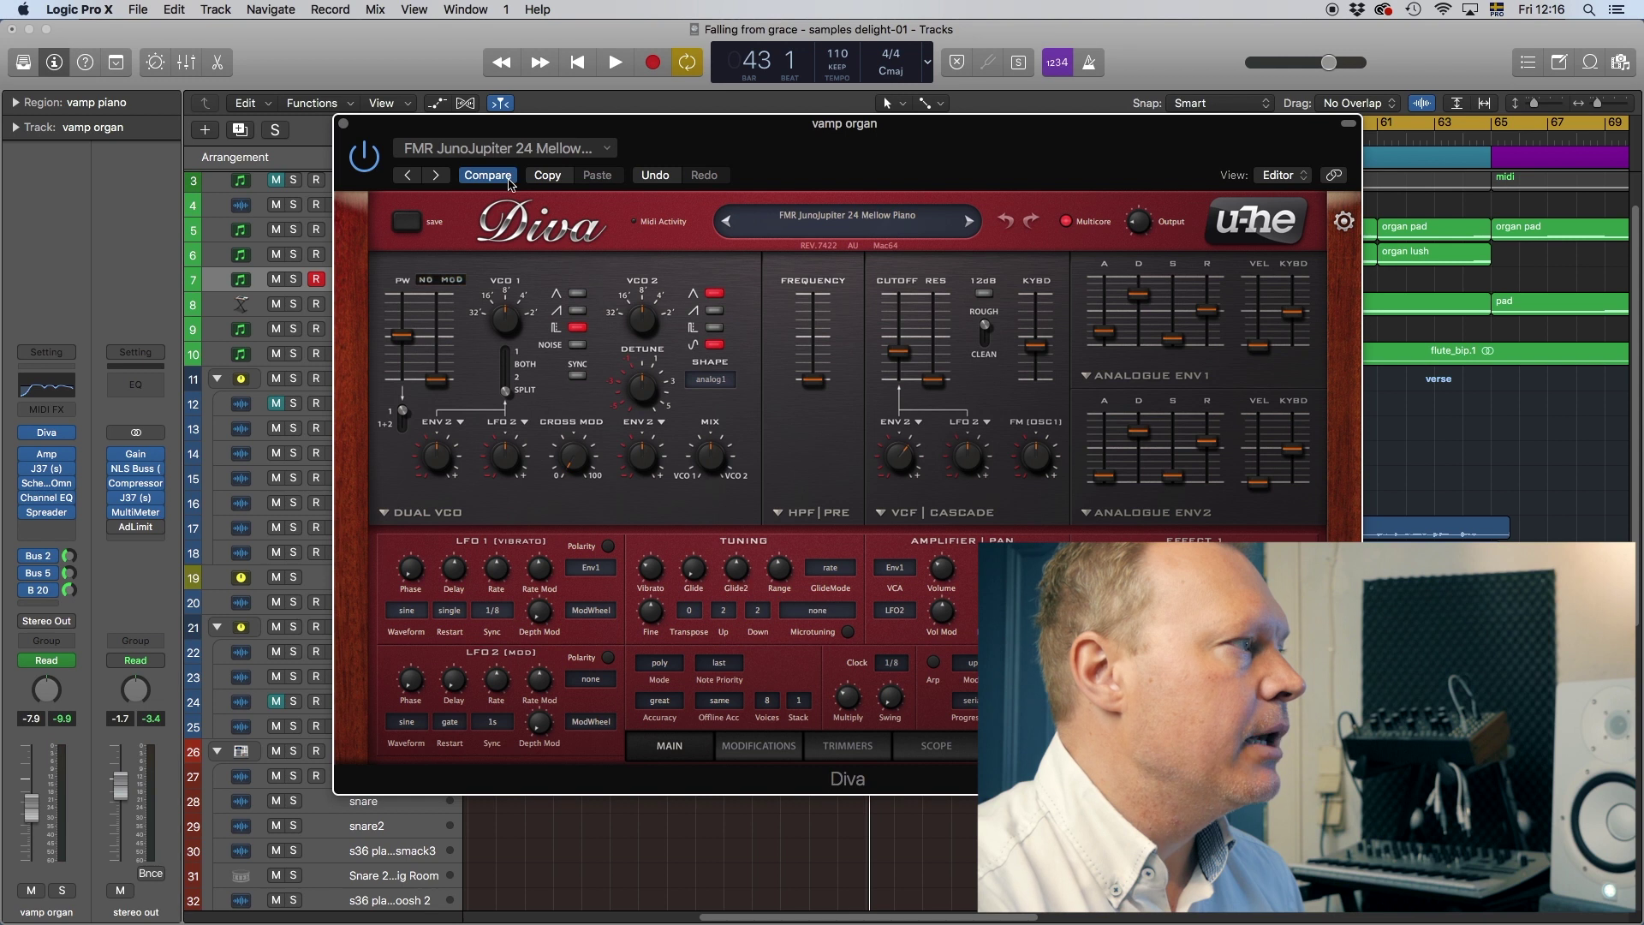
{"action": "left_click", "coordinate": [344, 125]}
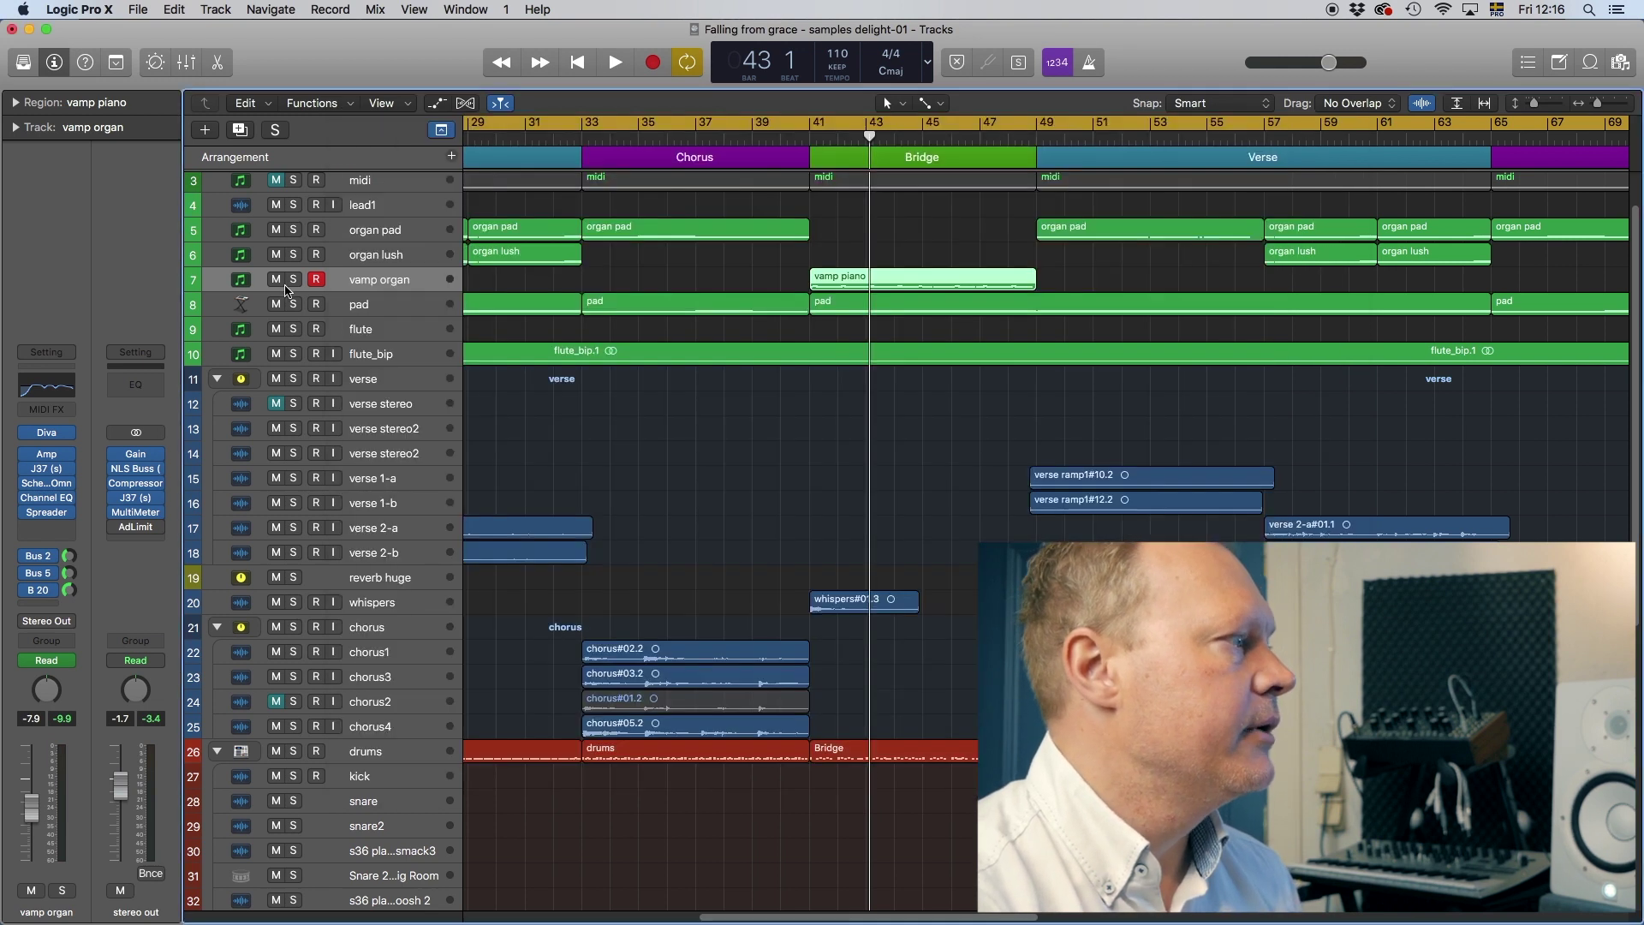
Step: Examine the vamp organ track's Amp Designer, including its Britannica Crunch amp controls and cabinet, and close it
{"action": "left_click", "coordinate": [47, 460]}
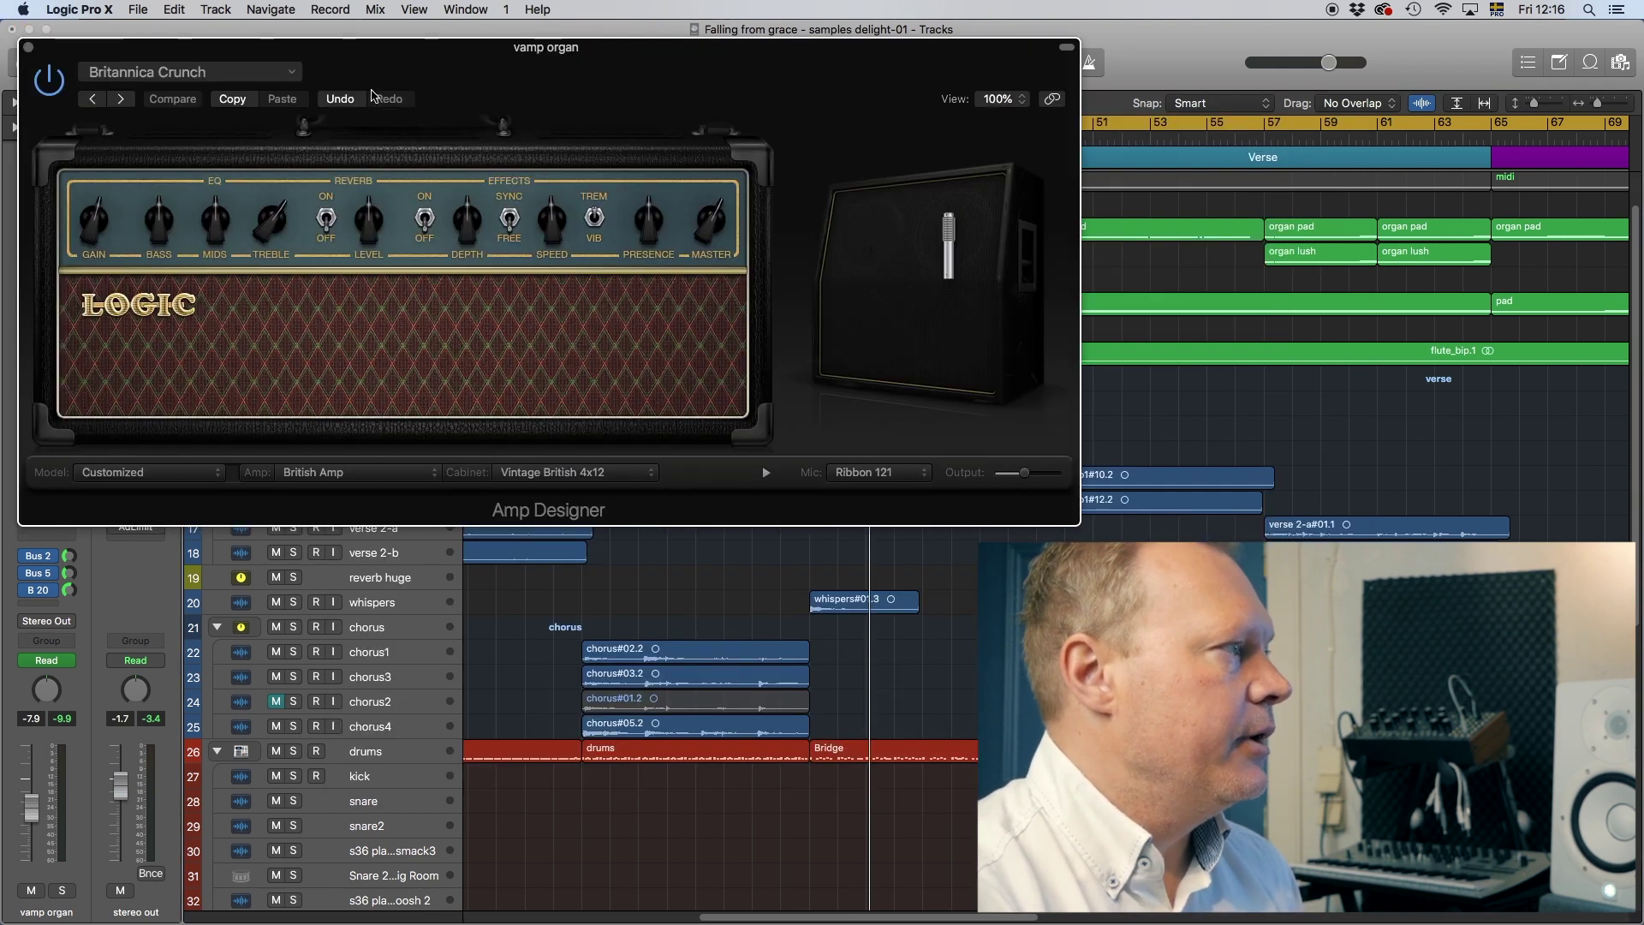
{"action": "left_click_drag", "start_coordinate": [375, 61], "coordinate": [572, 274]}
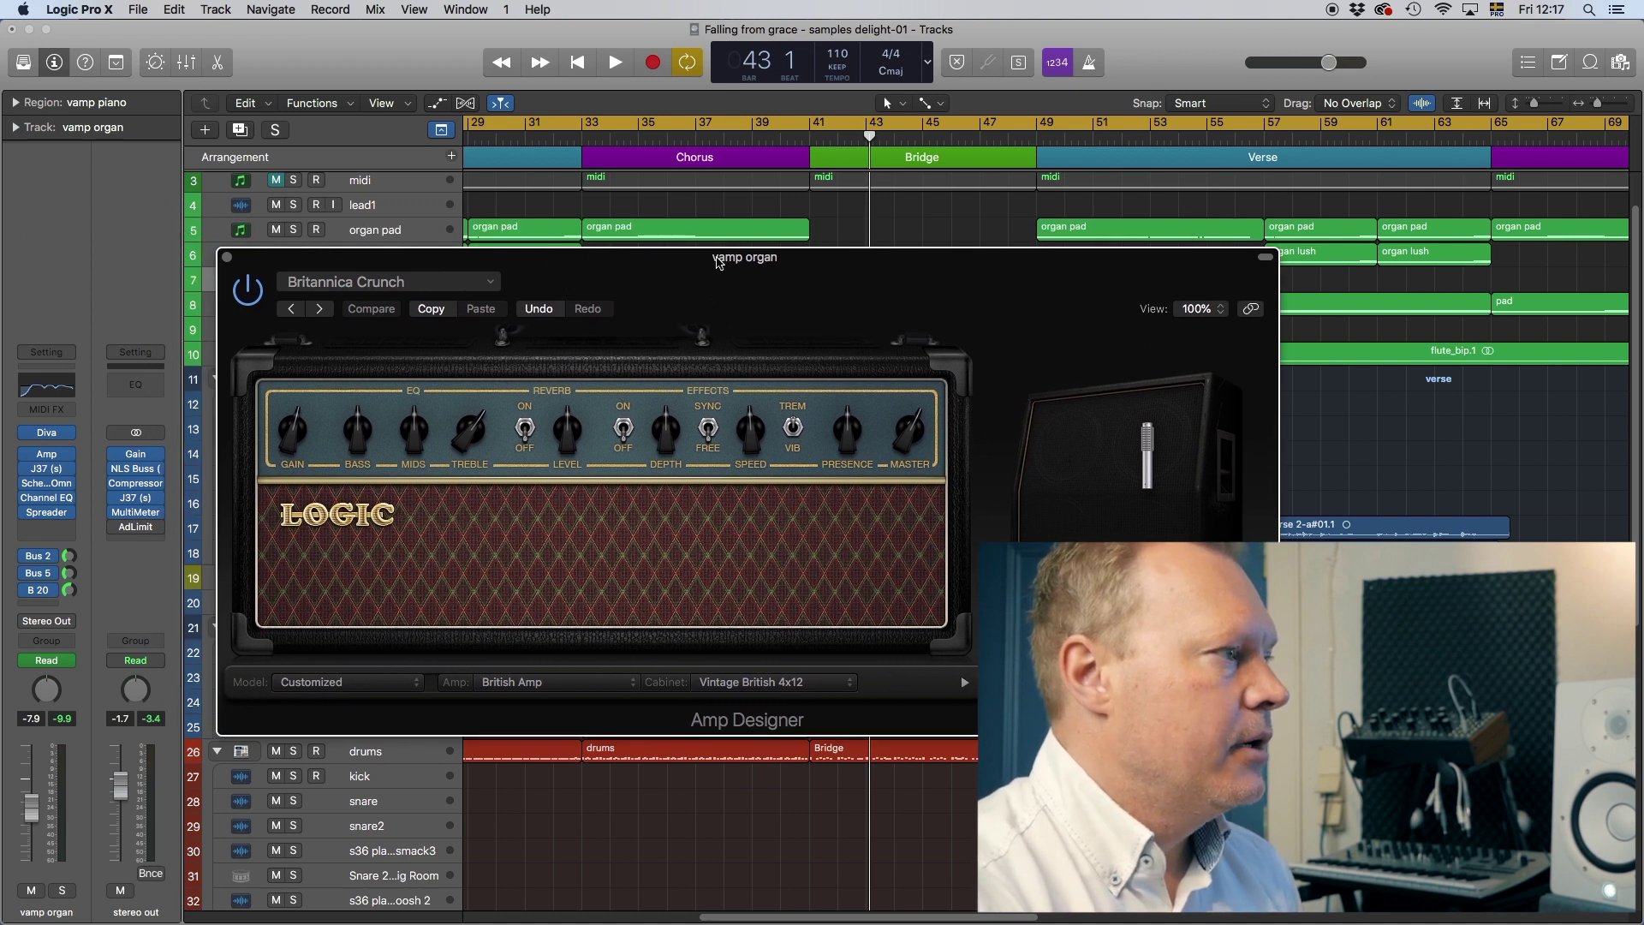
{"action": "left_click_drag", "start_coordinate": [814, 265], "coordinate": [690, 159]}
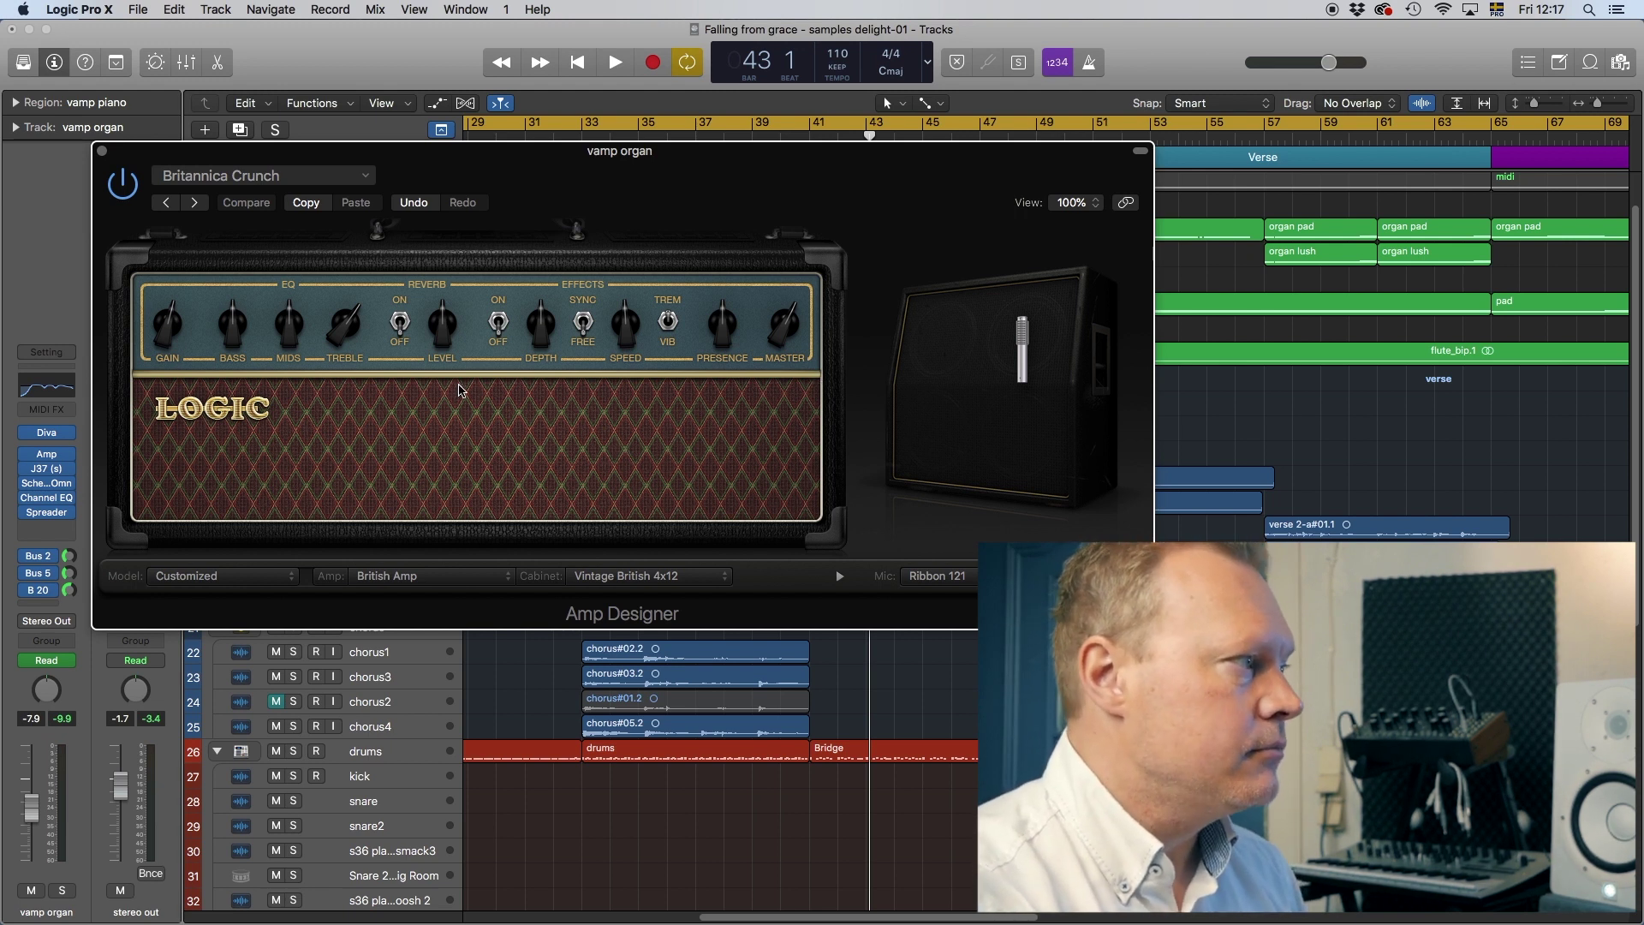
{"action": "mouse_move", "coordinate": [937, 328]}
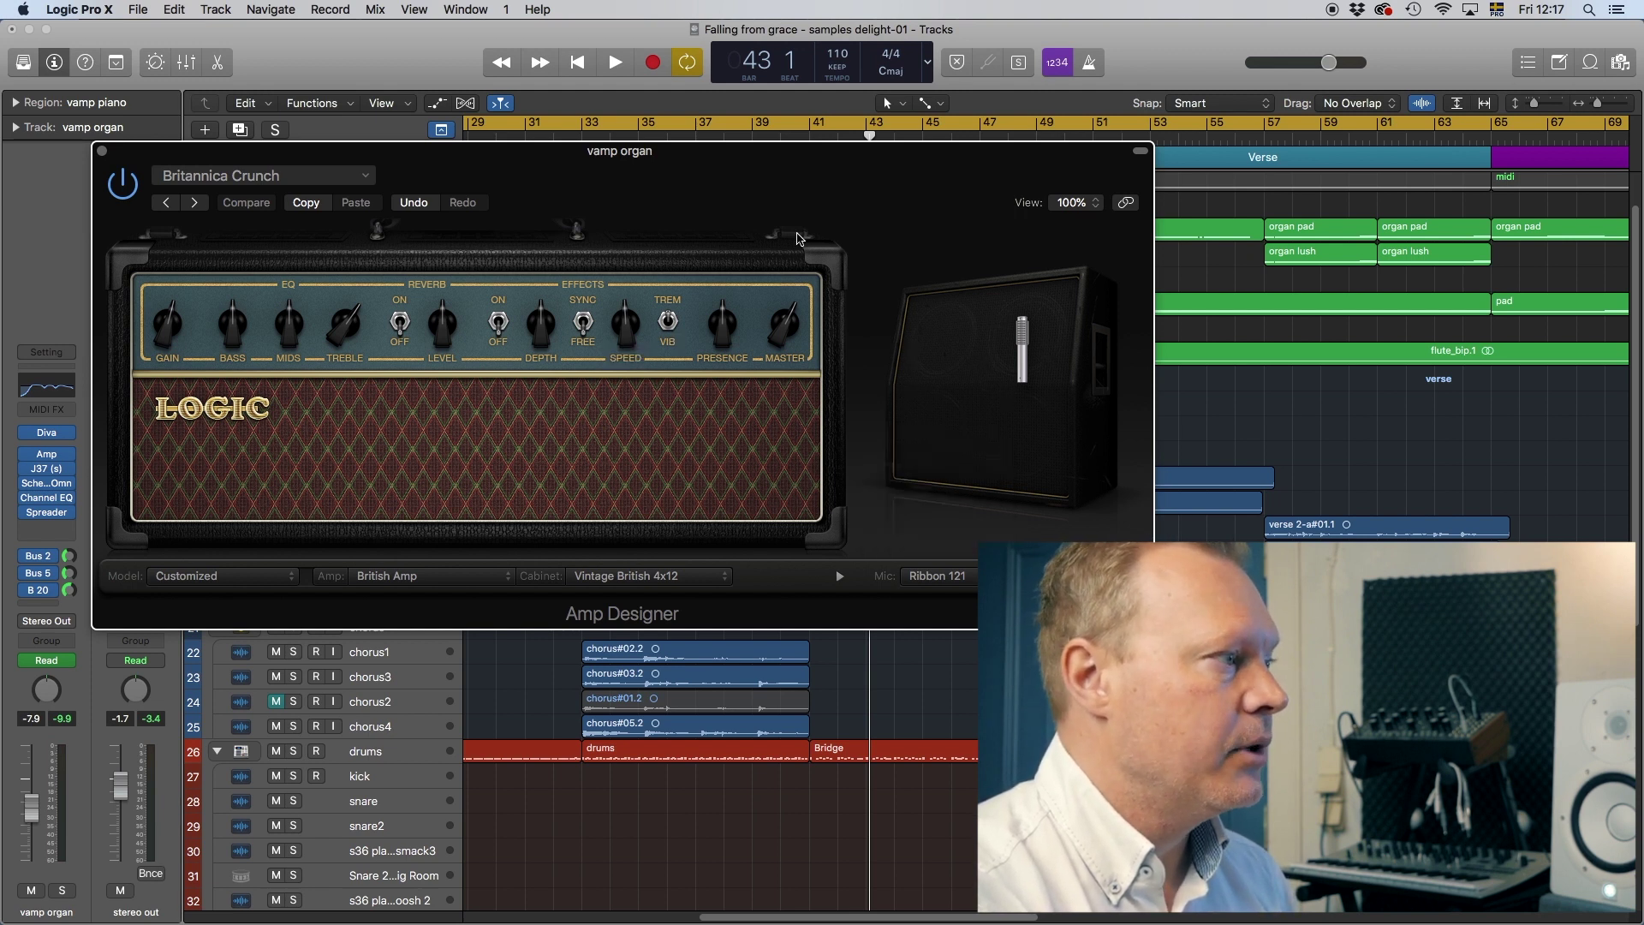
{"action": "left_click", "coordinate": [101, 150]}
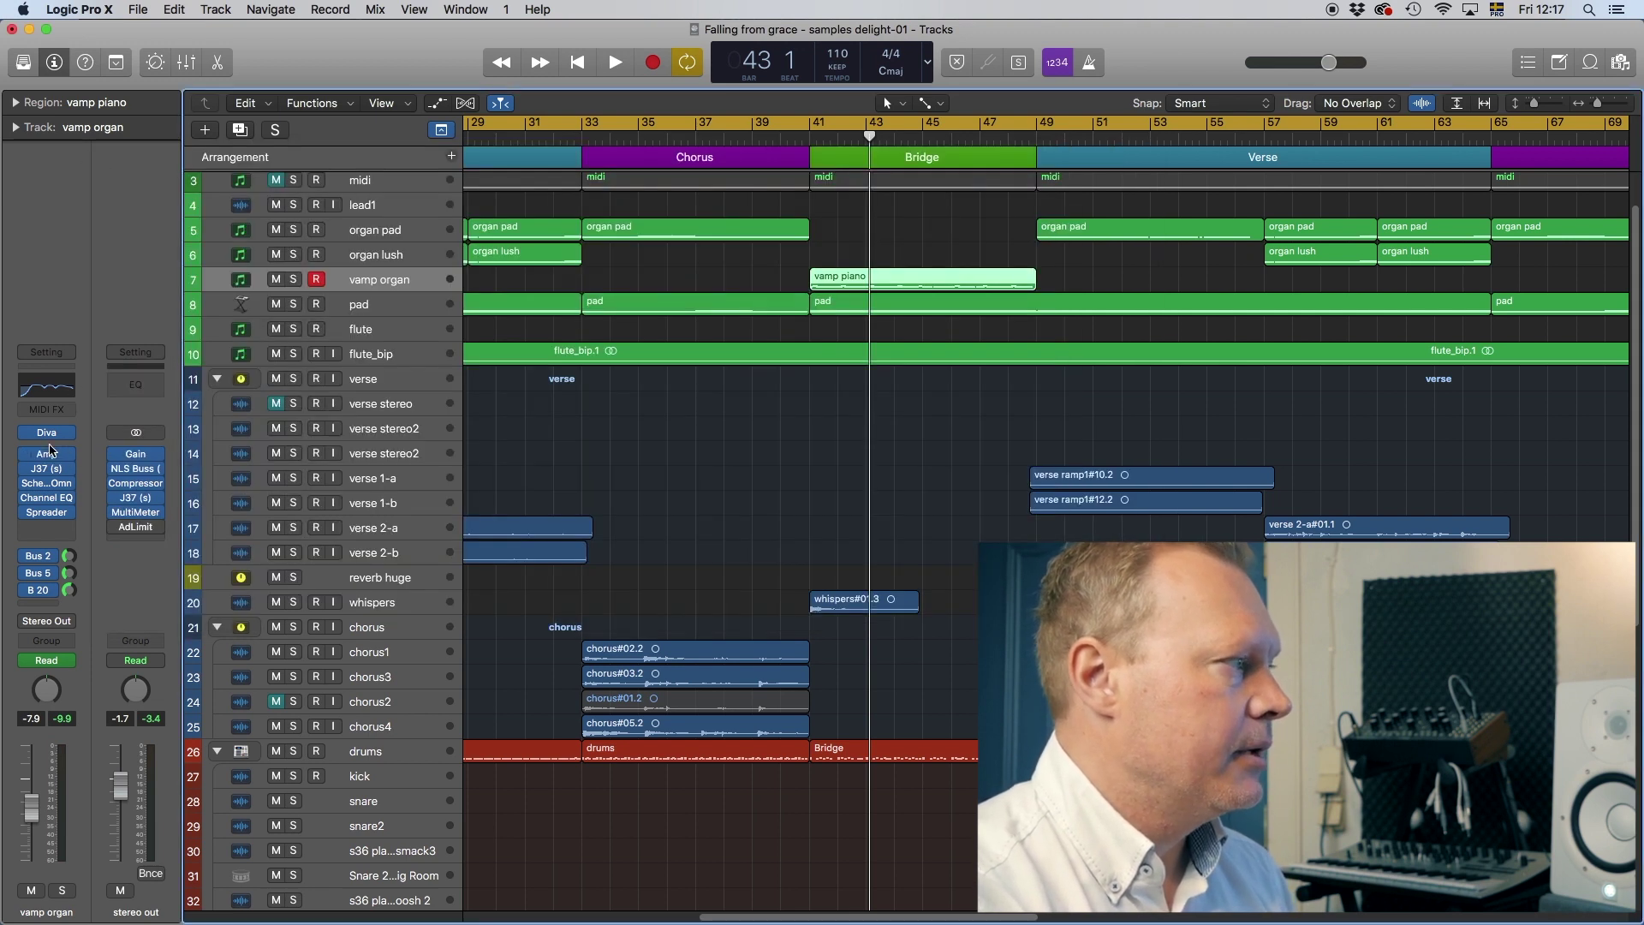
Step: Examine the vamp organ track's J37 tape plug-in with the Fake Leslie 2 preset, re-enable it after a bypass comparison, and close it
{"action": "mouse_move", "coordinate": [49, 459]}
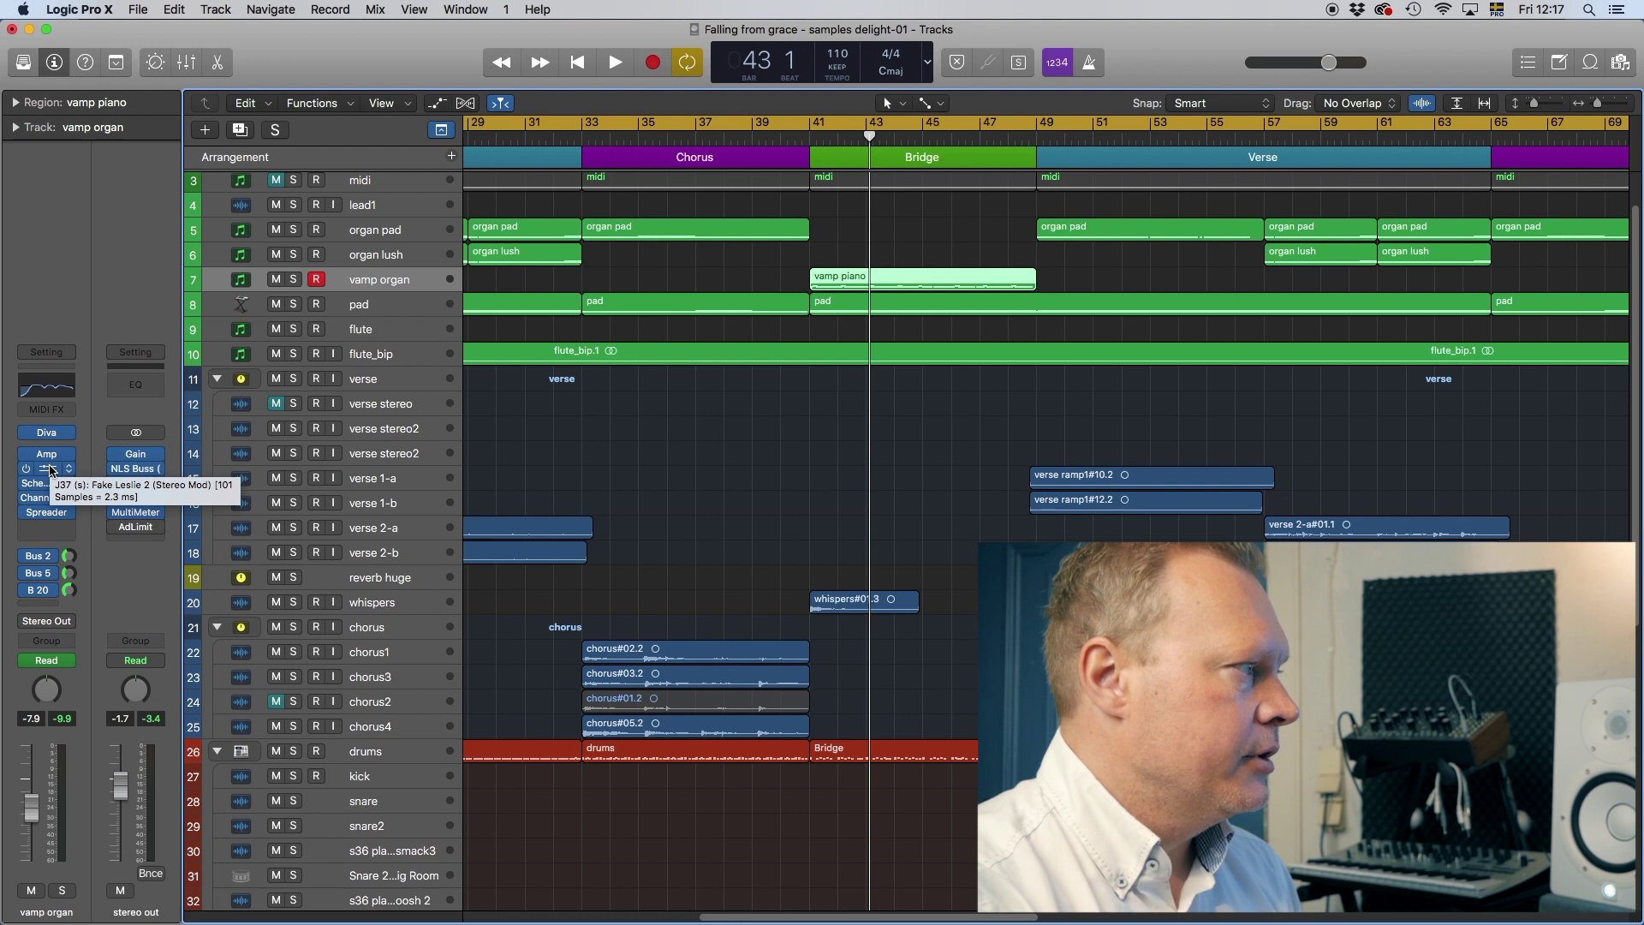
{"action": "left_click", "coordinate": [48, 471]}
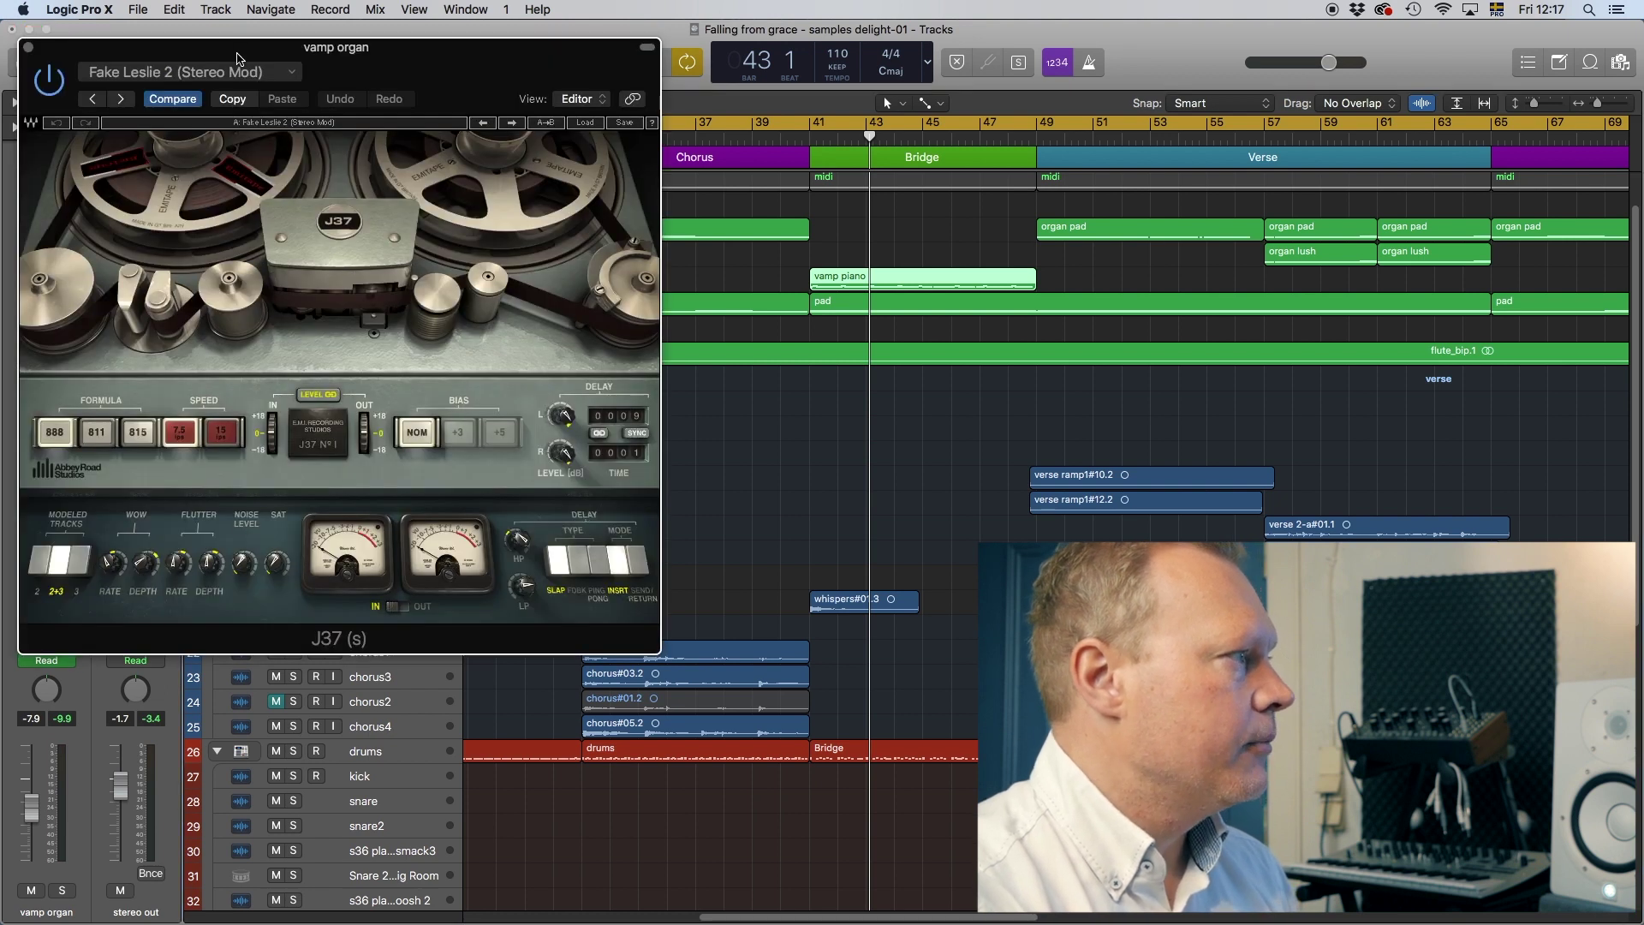
{"action": "left_click_drag", "start_coordinate": [236, 56], "coordinate": [423, 91]}
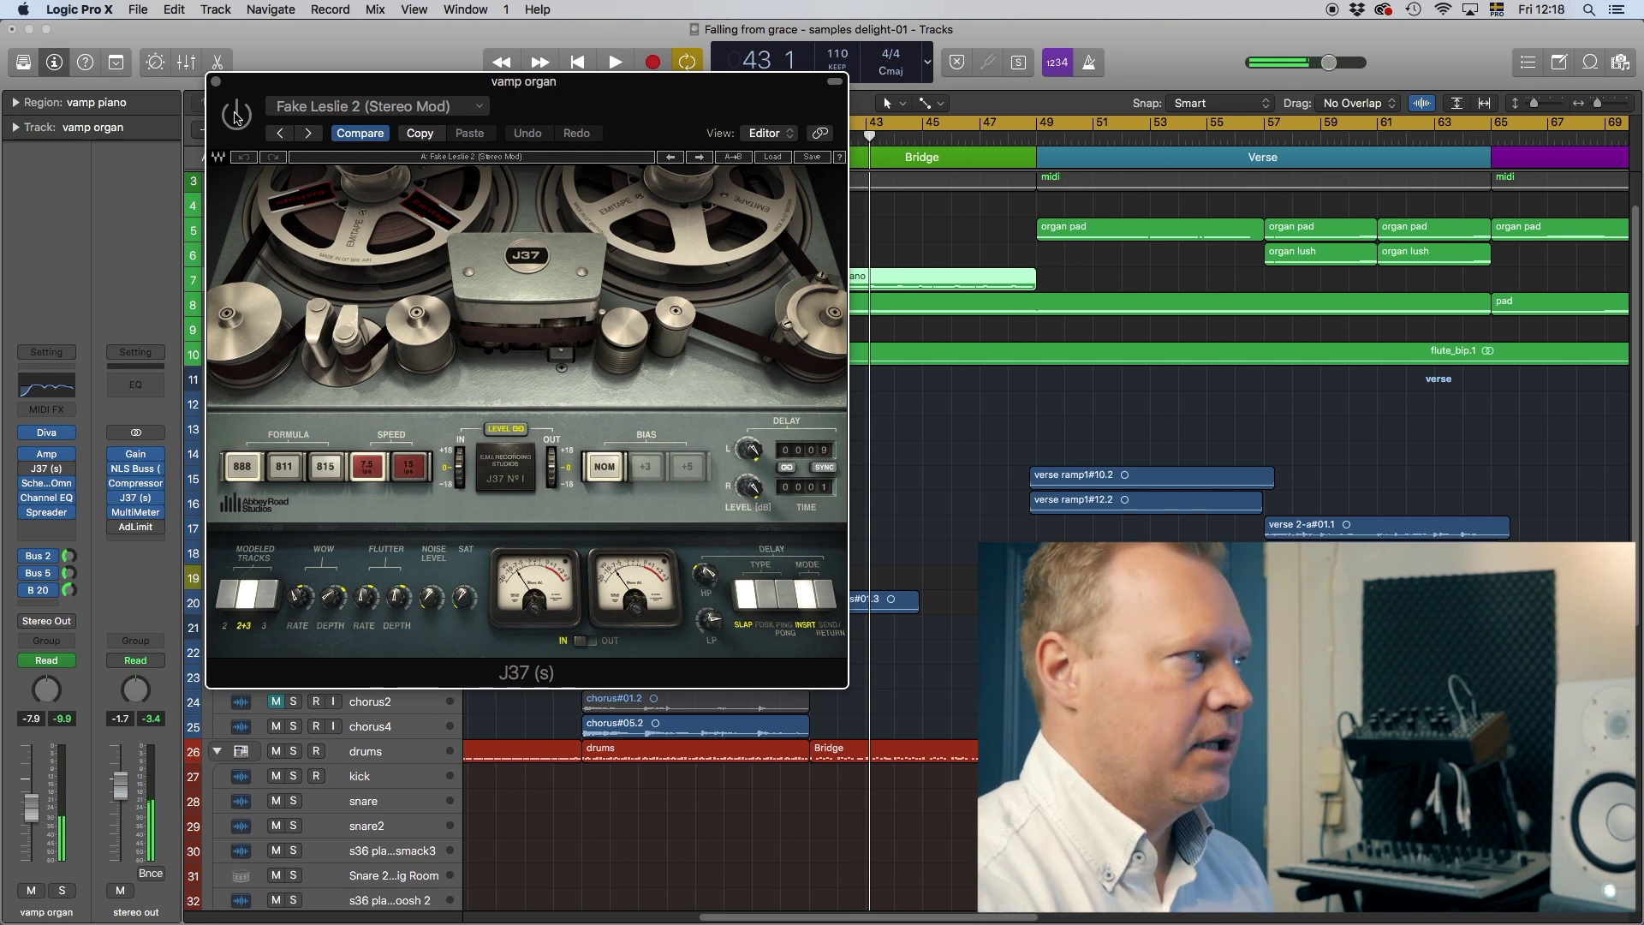
{"action": "left_click", "coordinate": [232, 121]}
{"action": "left_click", "coordinate": [216, 81]}
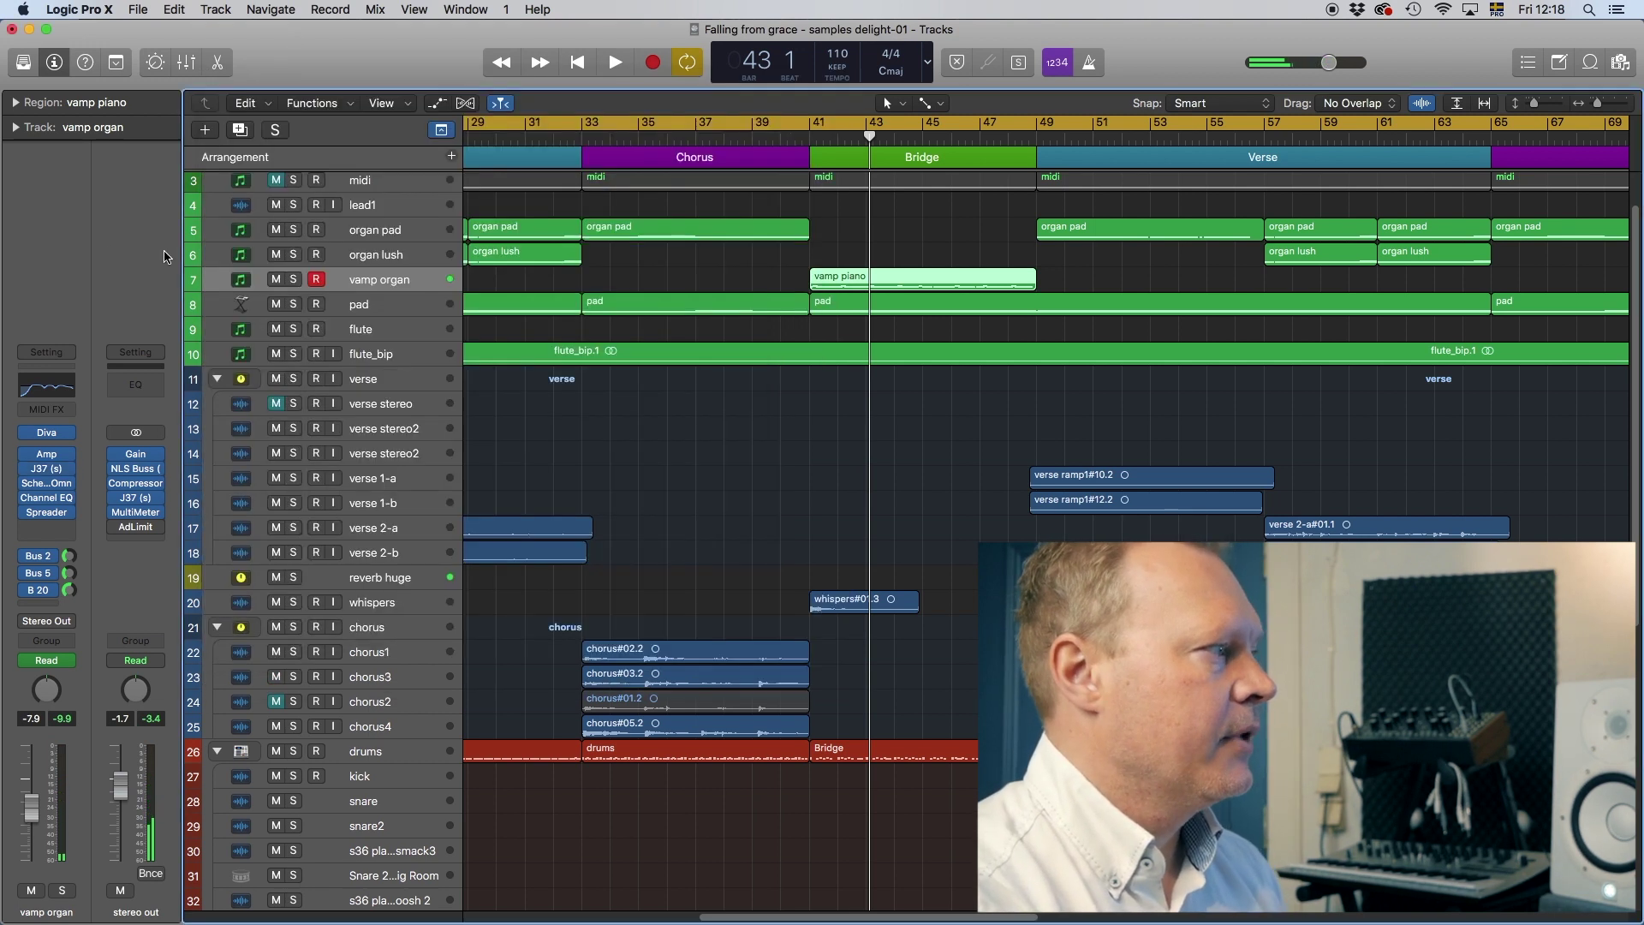
Step: Examine the vamp organ track's Scheps Omni Channel with the Hammond preset and its Channel EQ curve, closing each plug-in after inspection
{"action": "left_click", "coordinate": [47, 499]}
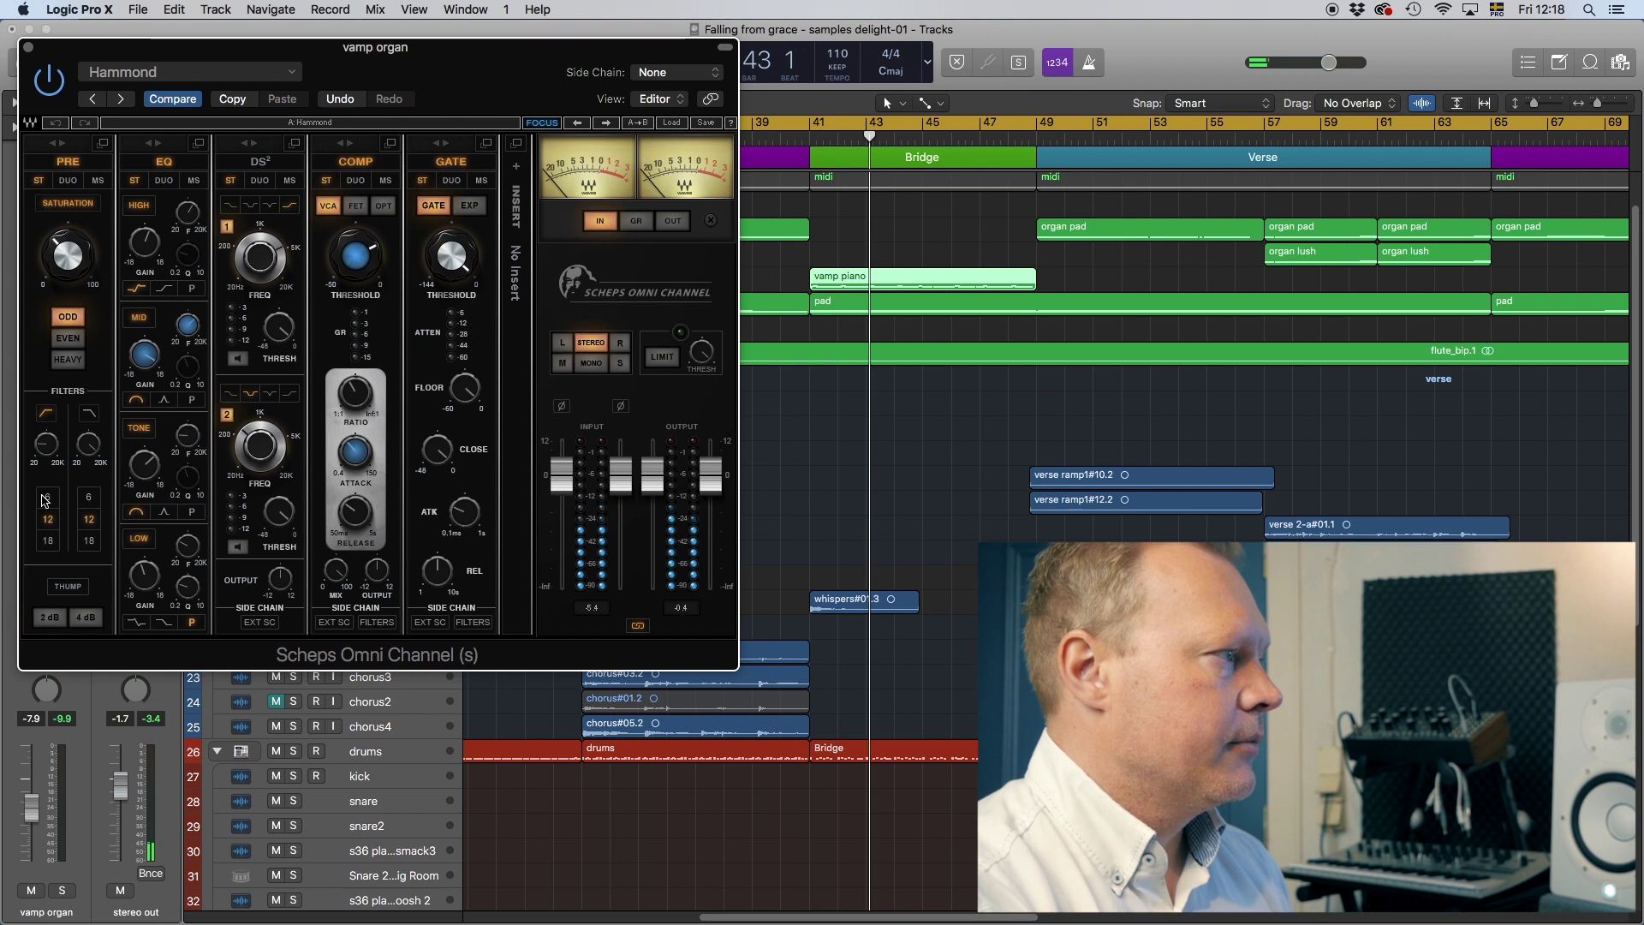
{"action": "left_click_drag", "start_coordinate": [223, 48], "coordinate": [305, 158]}
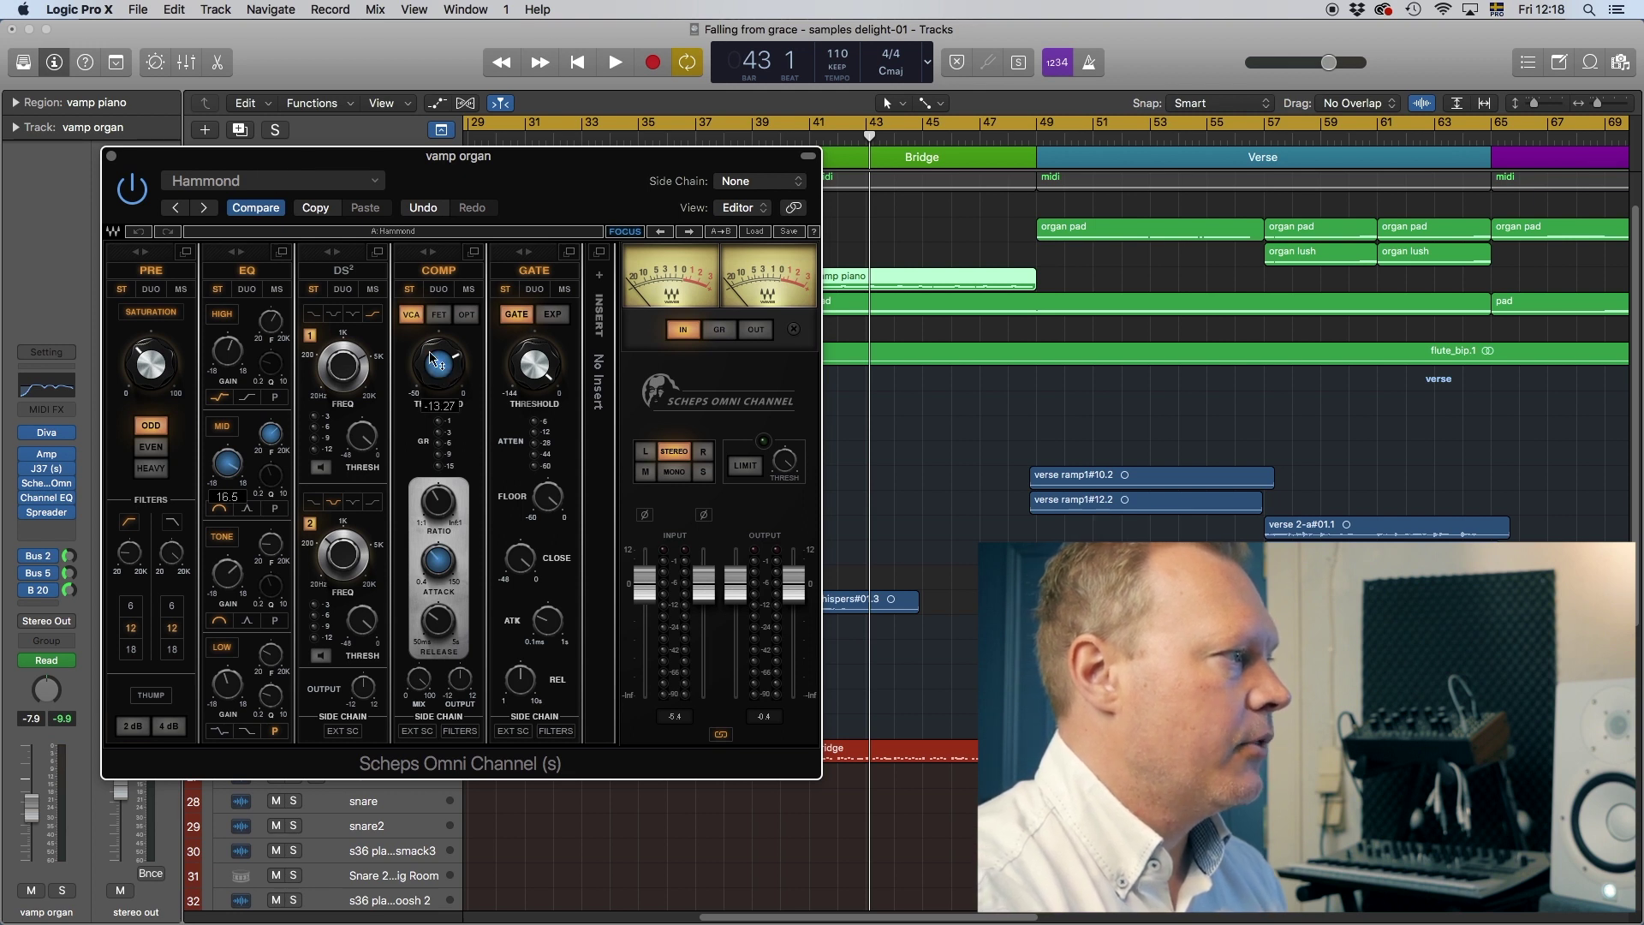
{"action": "left_click", "coordinate": [111, 156]}
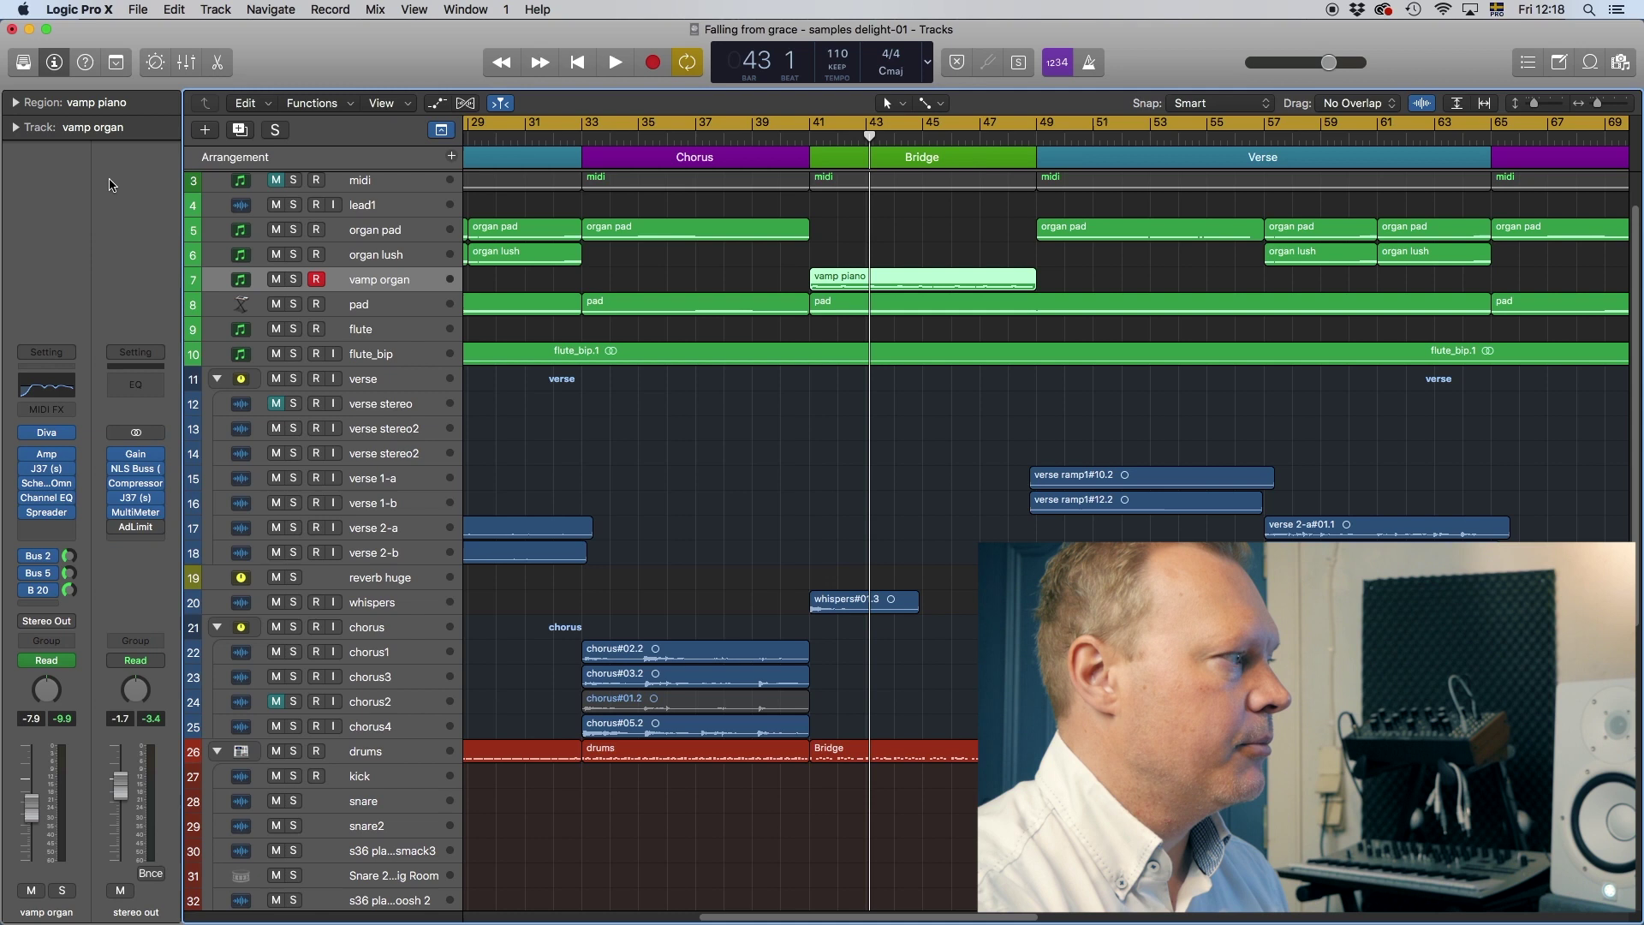
{"action": "left_click", "coordinate": [46, 498]}
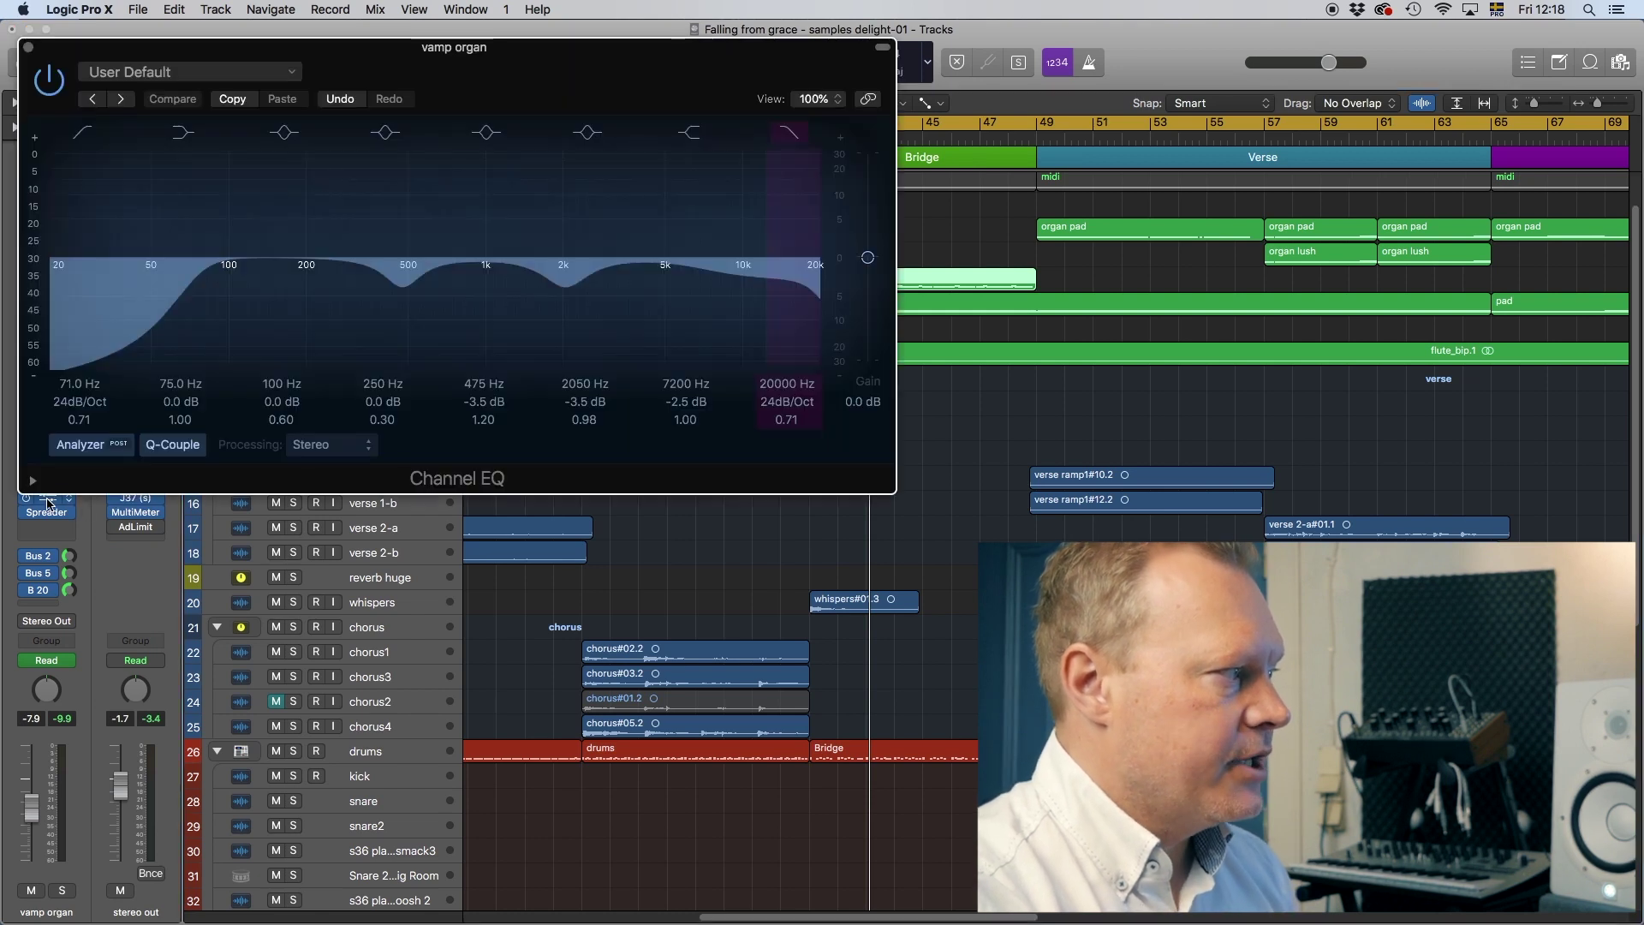
{"action": "left_click_drag", "start_coordinate": [360, 64], "coordinate": [415, 248]}
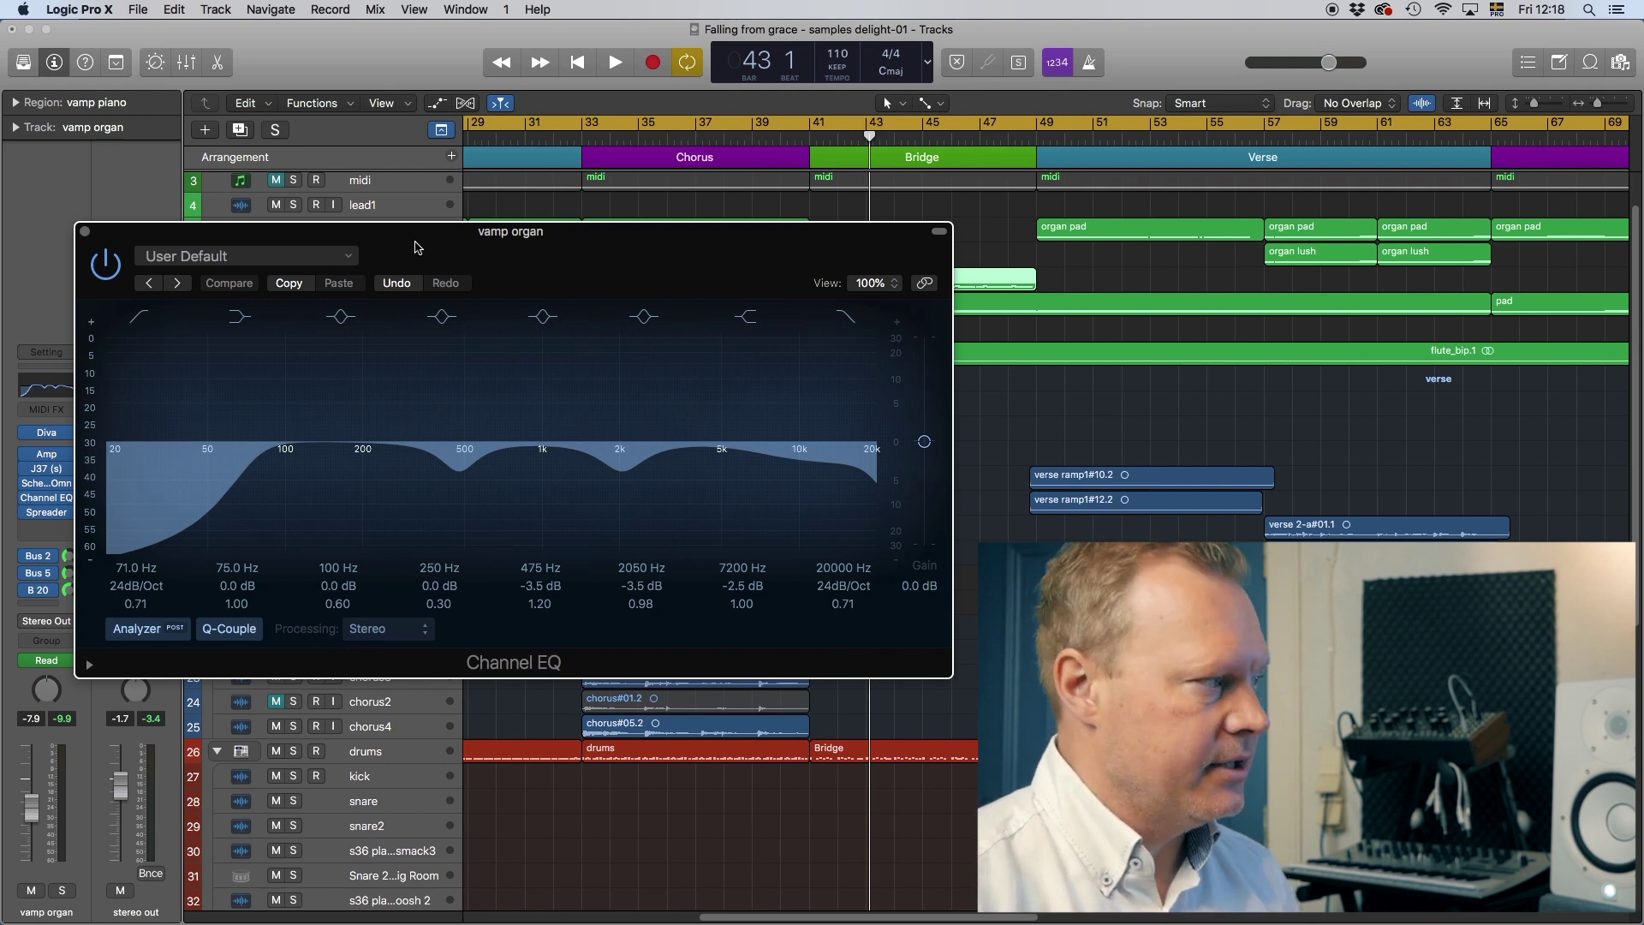
{"action": "mouse_move", "coordinate": [219, 468]}
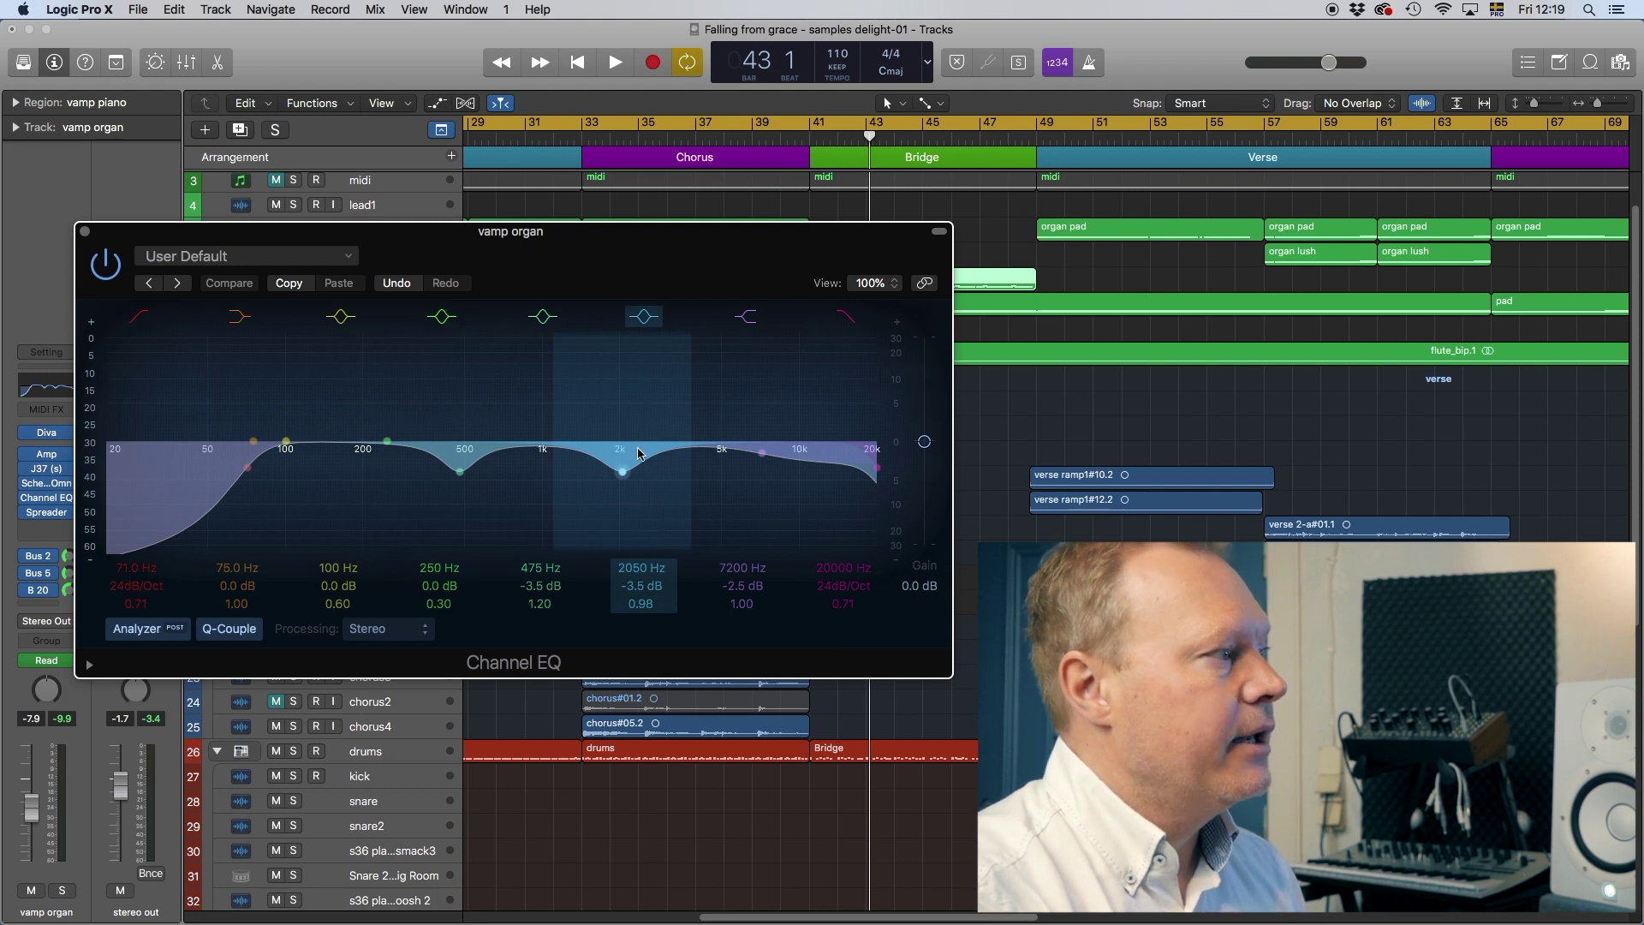
{"action": "left_click", "coordinate": [85, 232]}
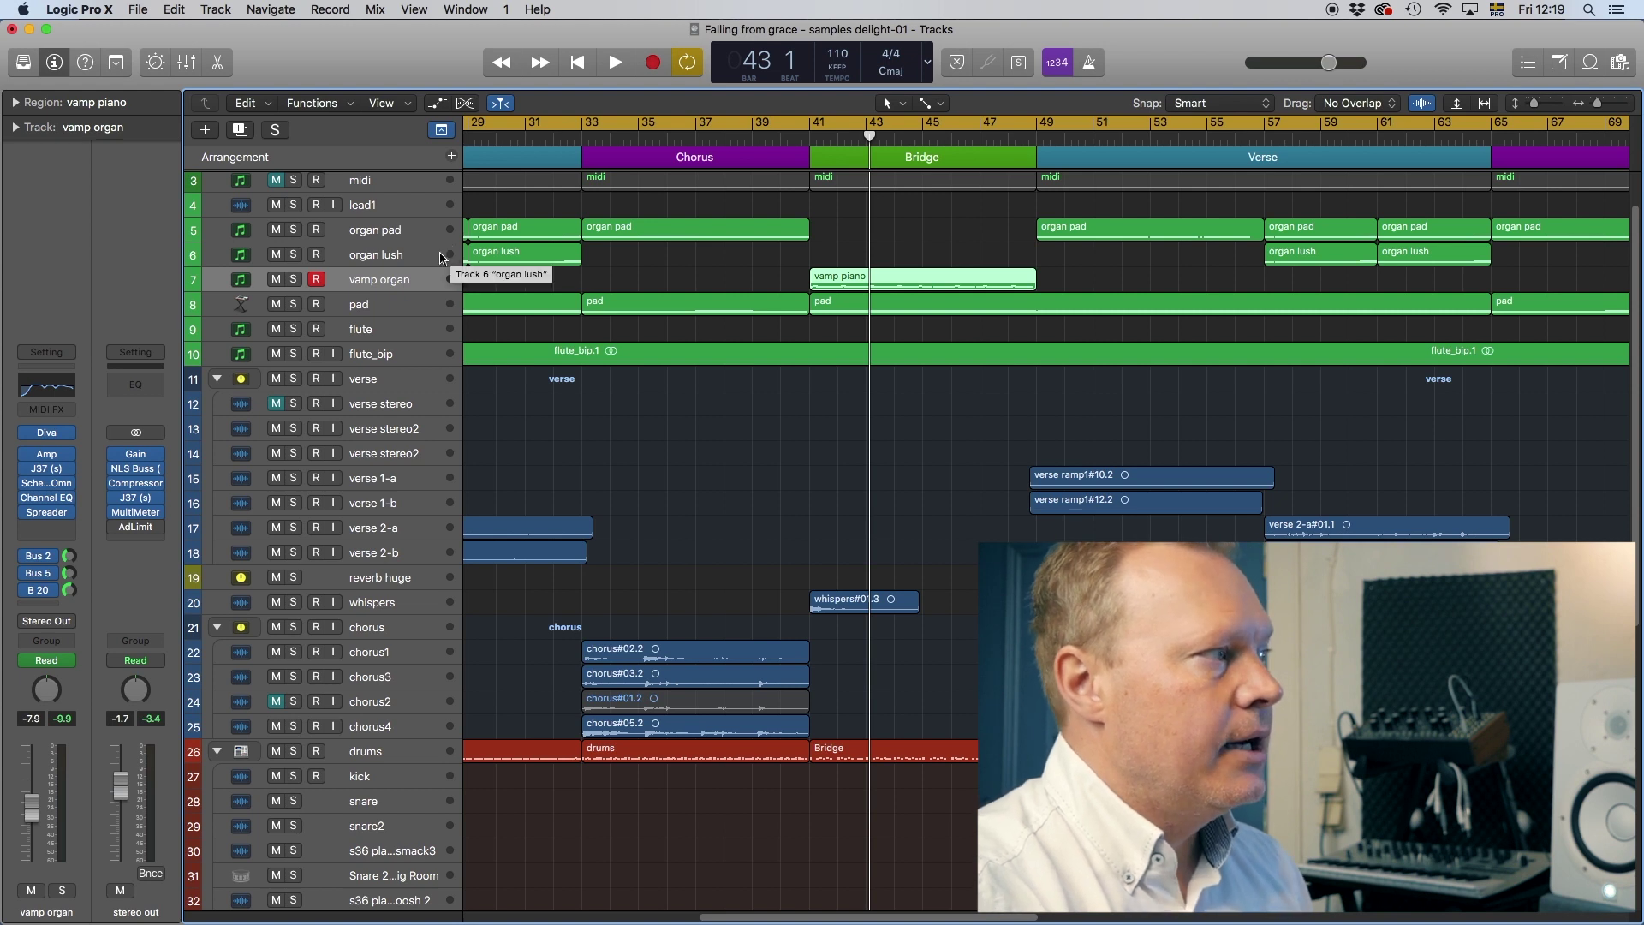
Step: Select the organ lush track and examine its Diva synth and its Scheps Omni Channel with the Hammond preset, closing both
{"action": "left_click", "coordinate": [397, 256]}
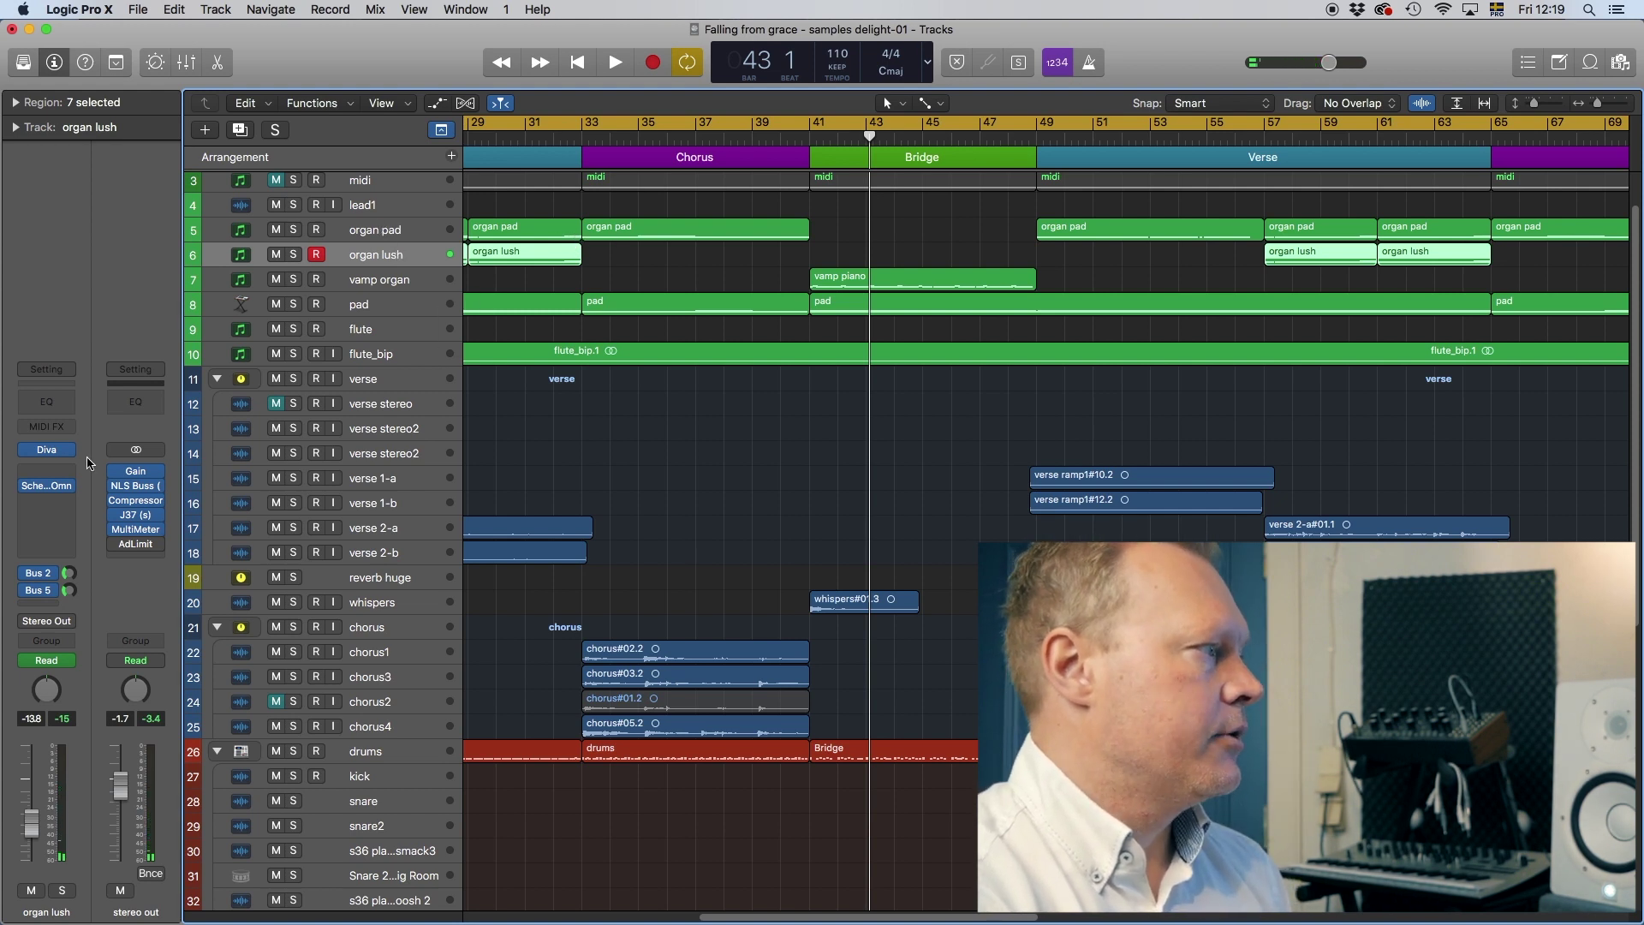
{"action": "left_click", "coordinate": [46, 450]}
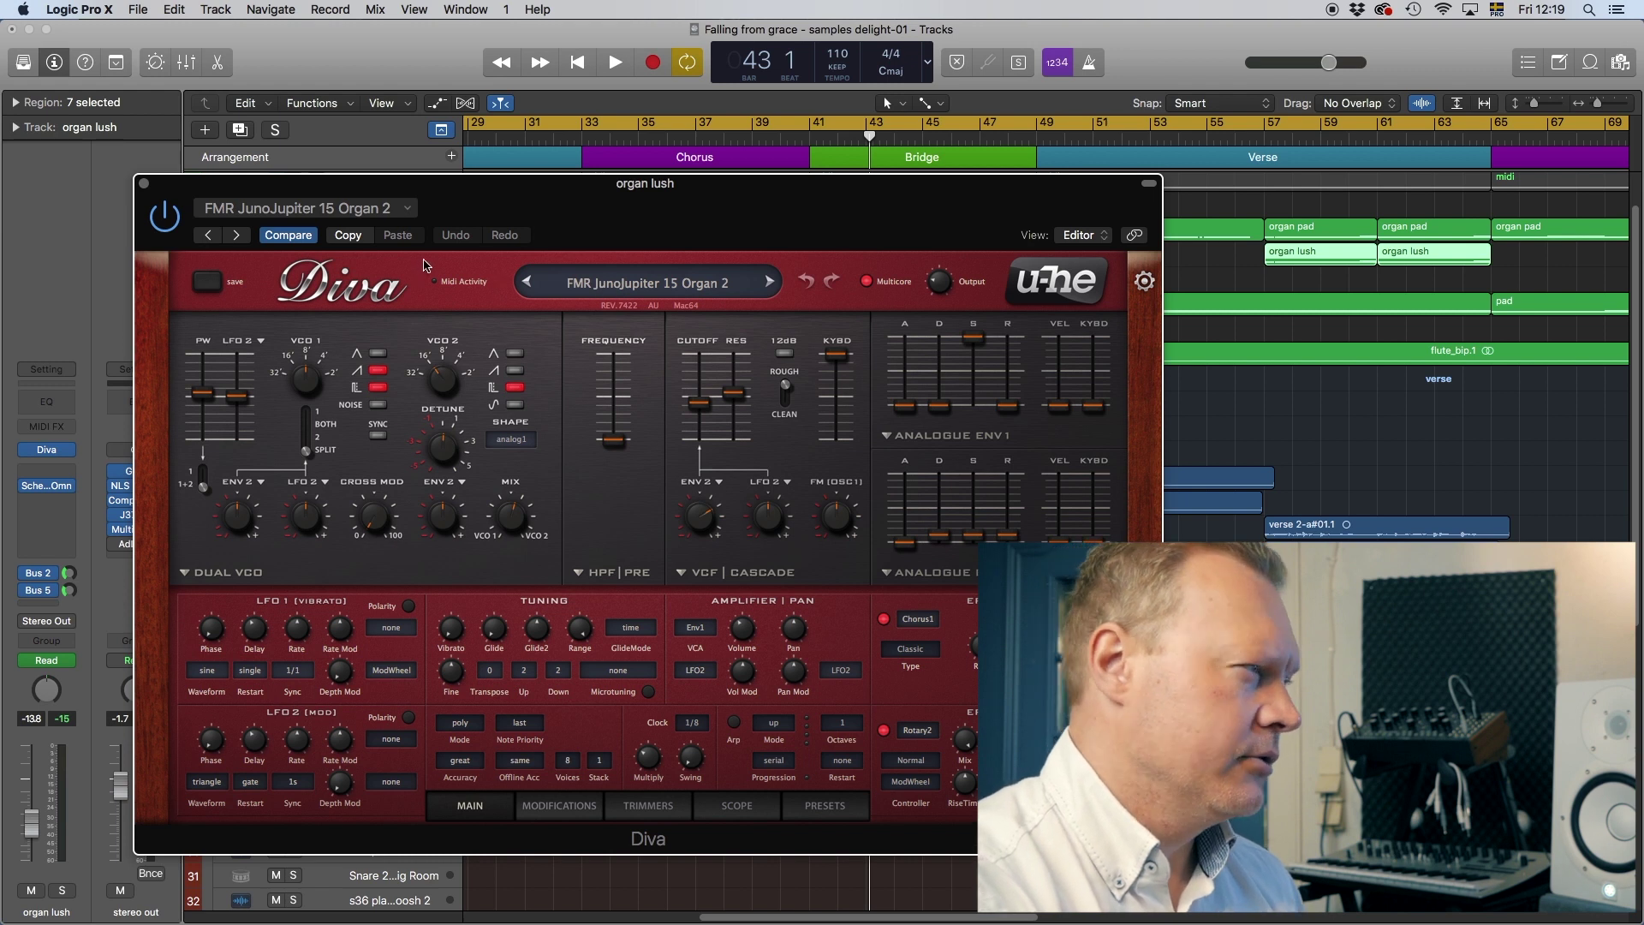
{"action": "left_click", "coordinate": [145, 185]}
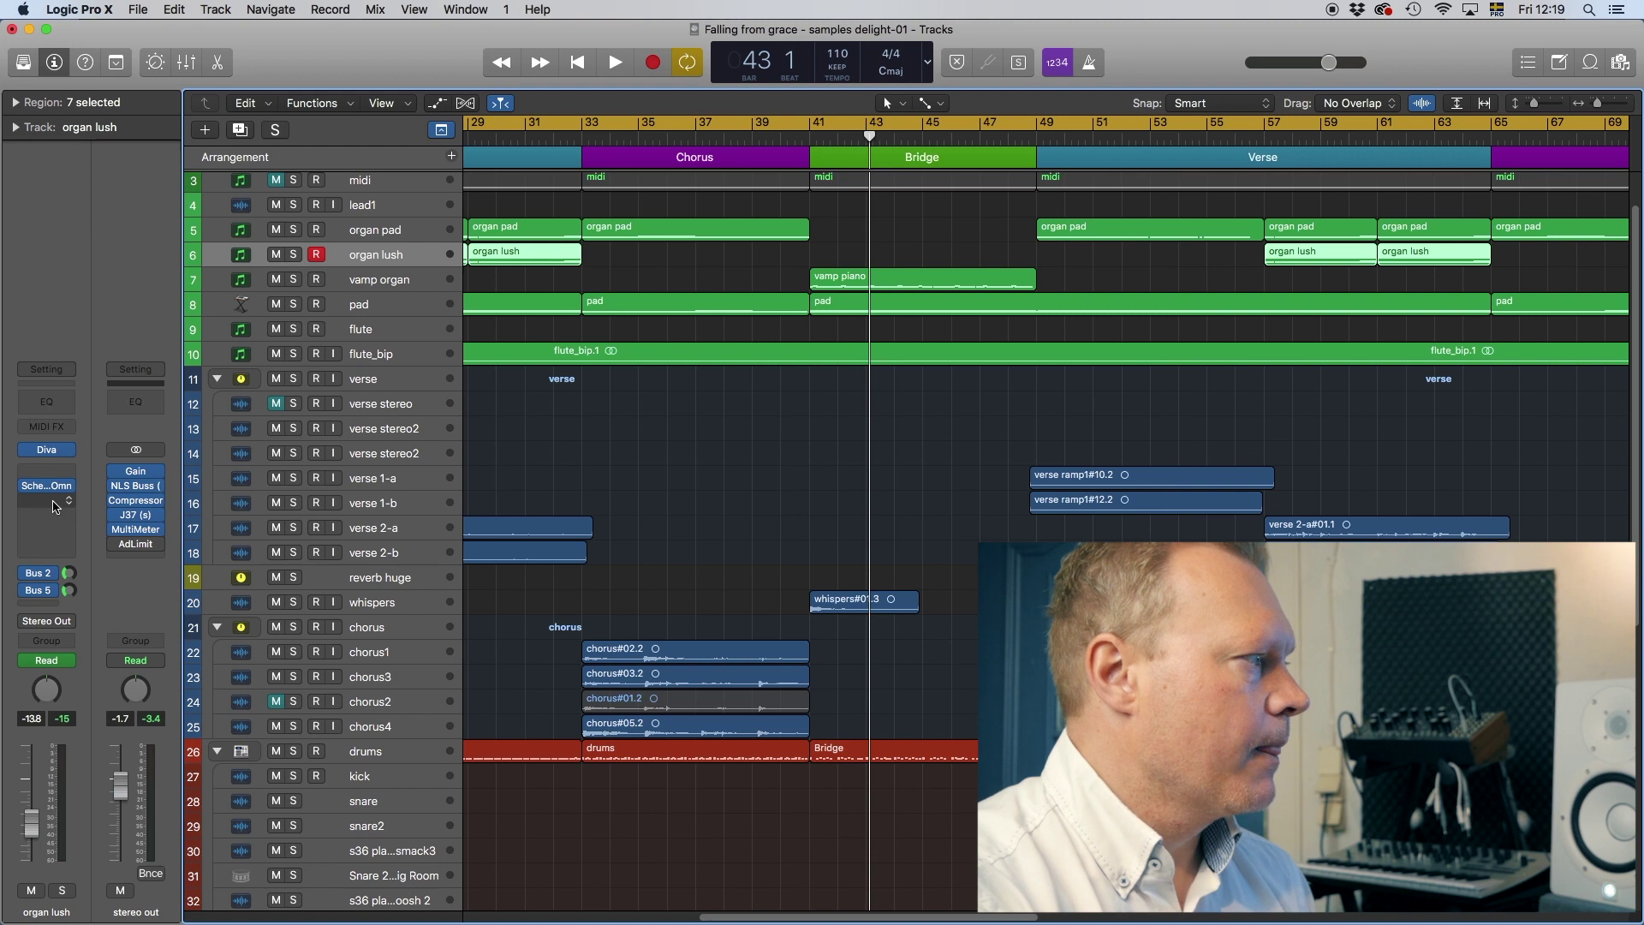
{"action": "left_click", "coordinate": [48, 487]}
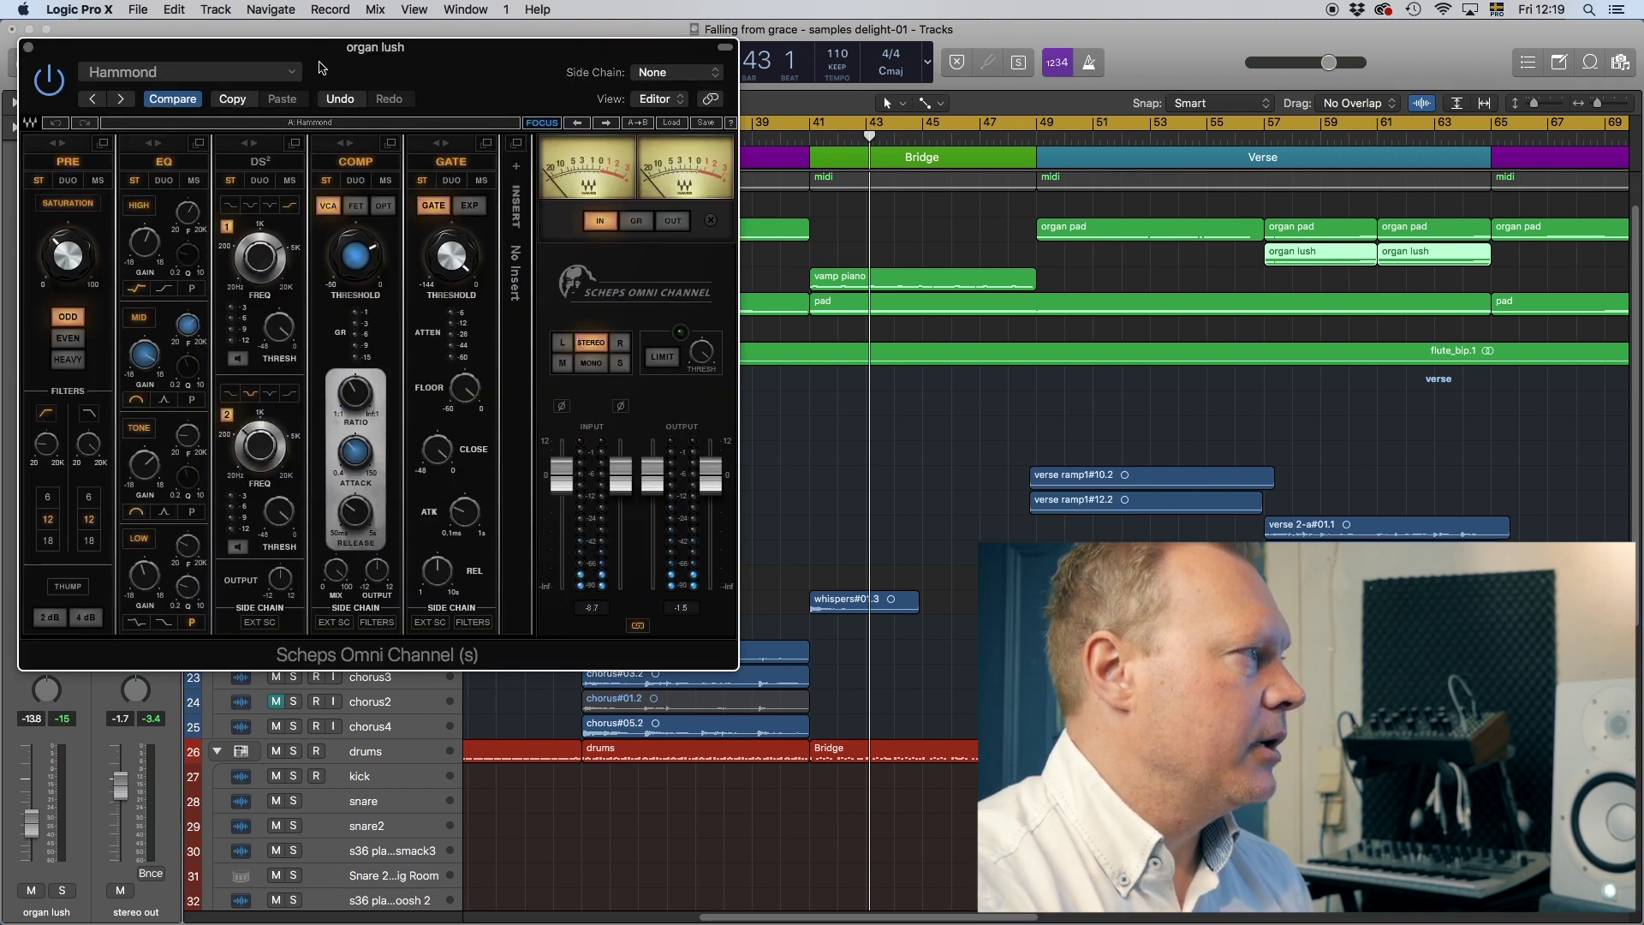
{"action": "left_click_drag", "start_coordinate": [324, 69], "coordinate": [431, 231]}
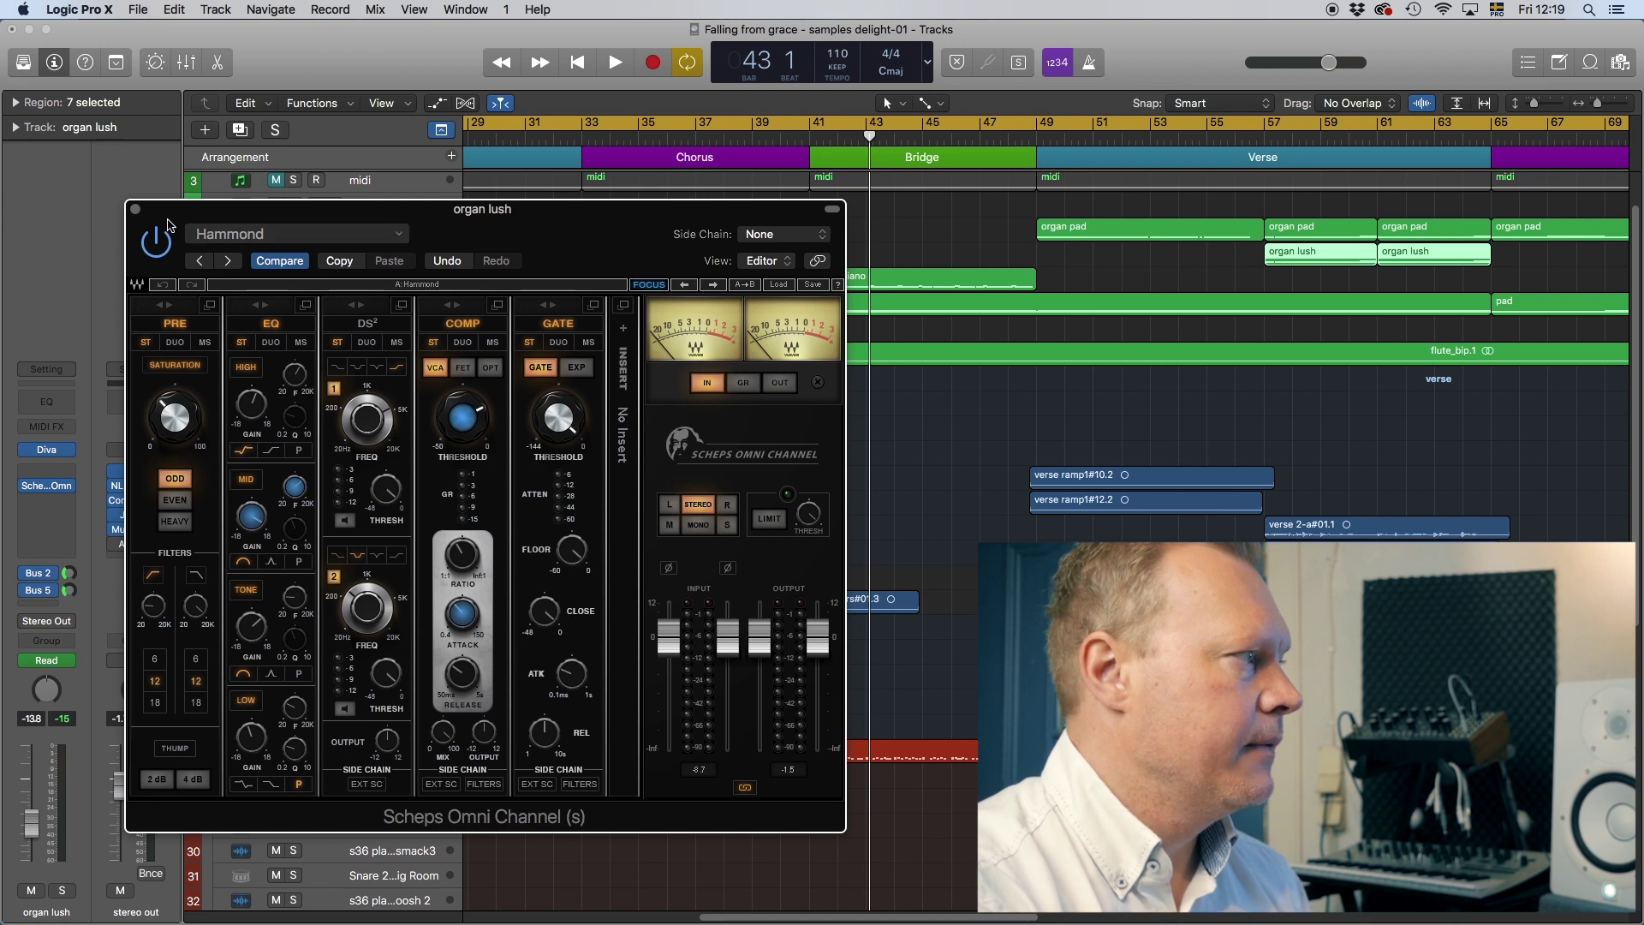
{"action": "left_click", "coordinate": [134, 209]}
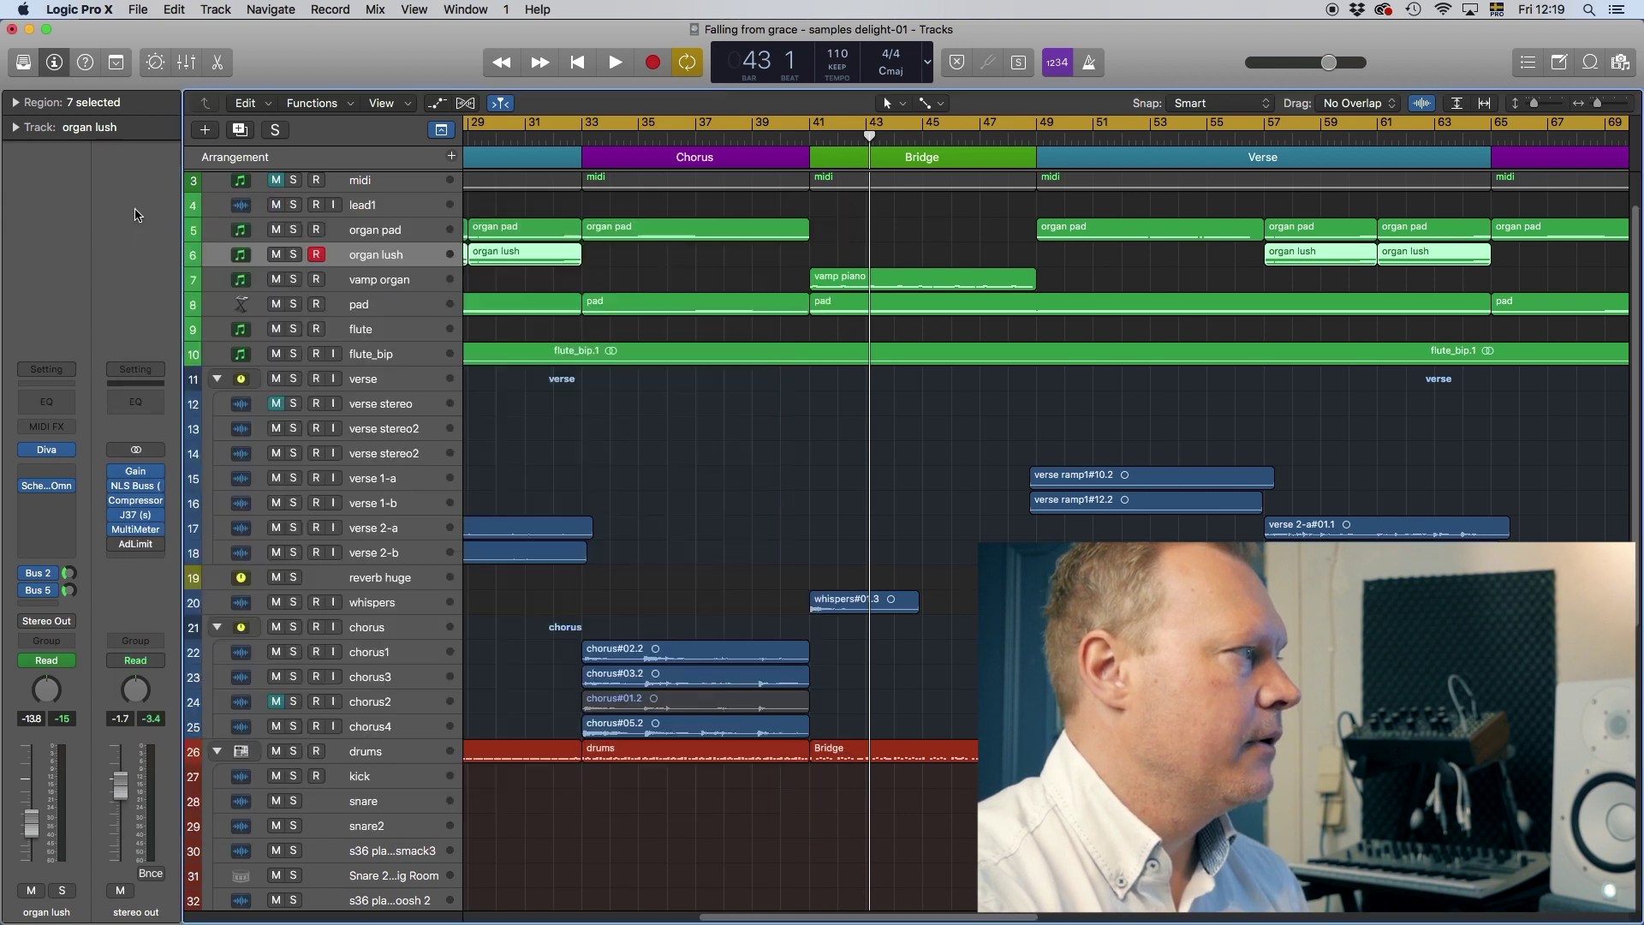
Step: Inspect the plate and 1/4 delay channel strips fed by the organ lush track's Bus 2 and Bus 5 sends
{"action": "left_click", "coordinate": [51, 577]}
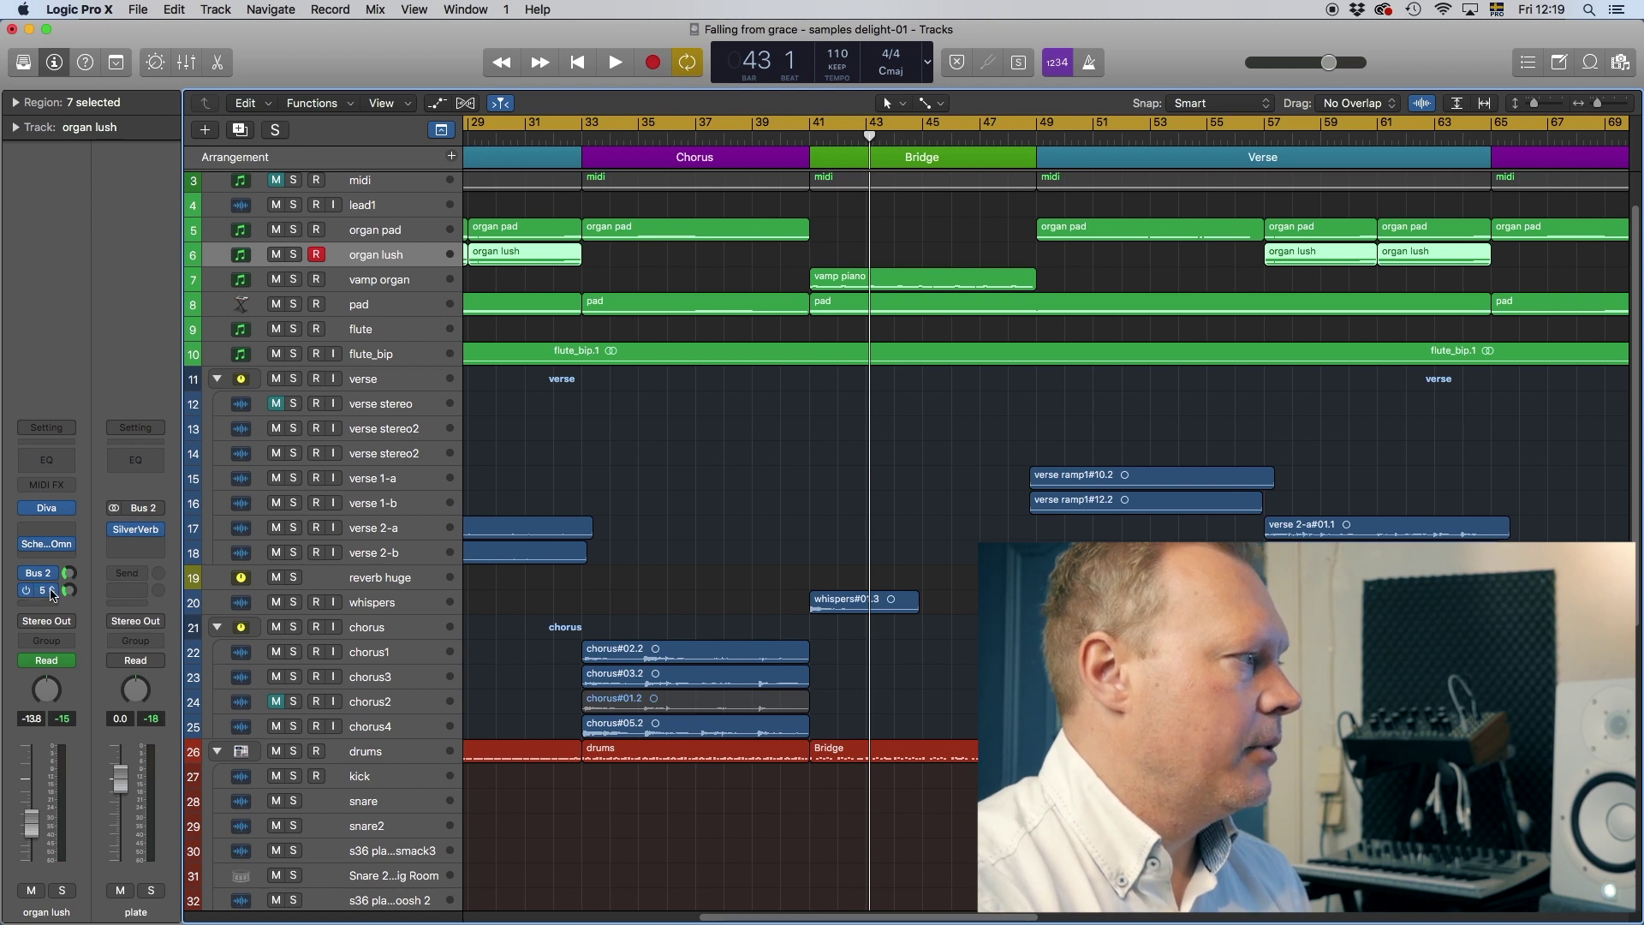
{"action": "left_click", "coordinate": [51, 592]}
{"action": "mouse_move", "coordinate": [144, 599]}
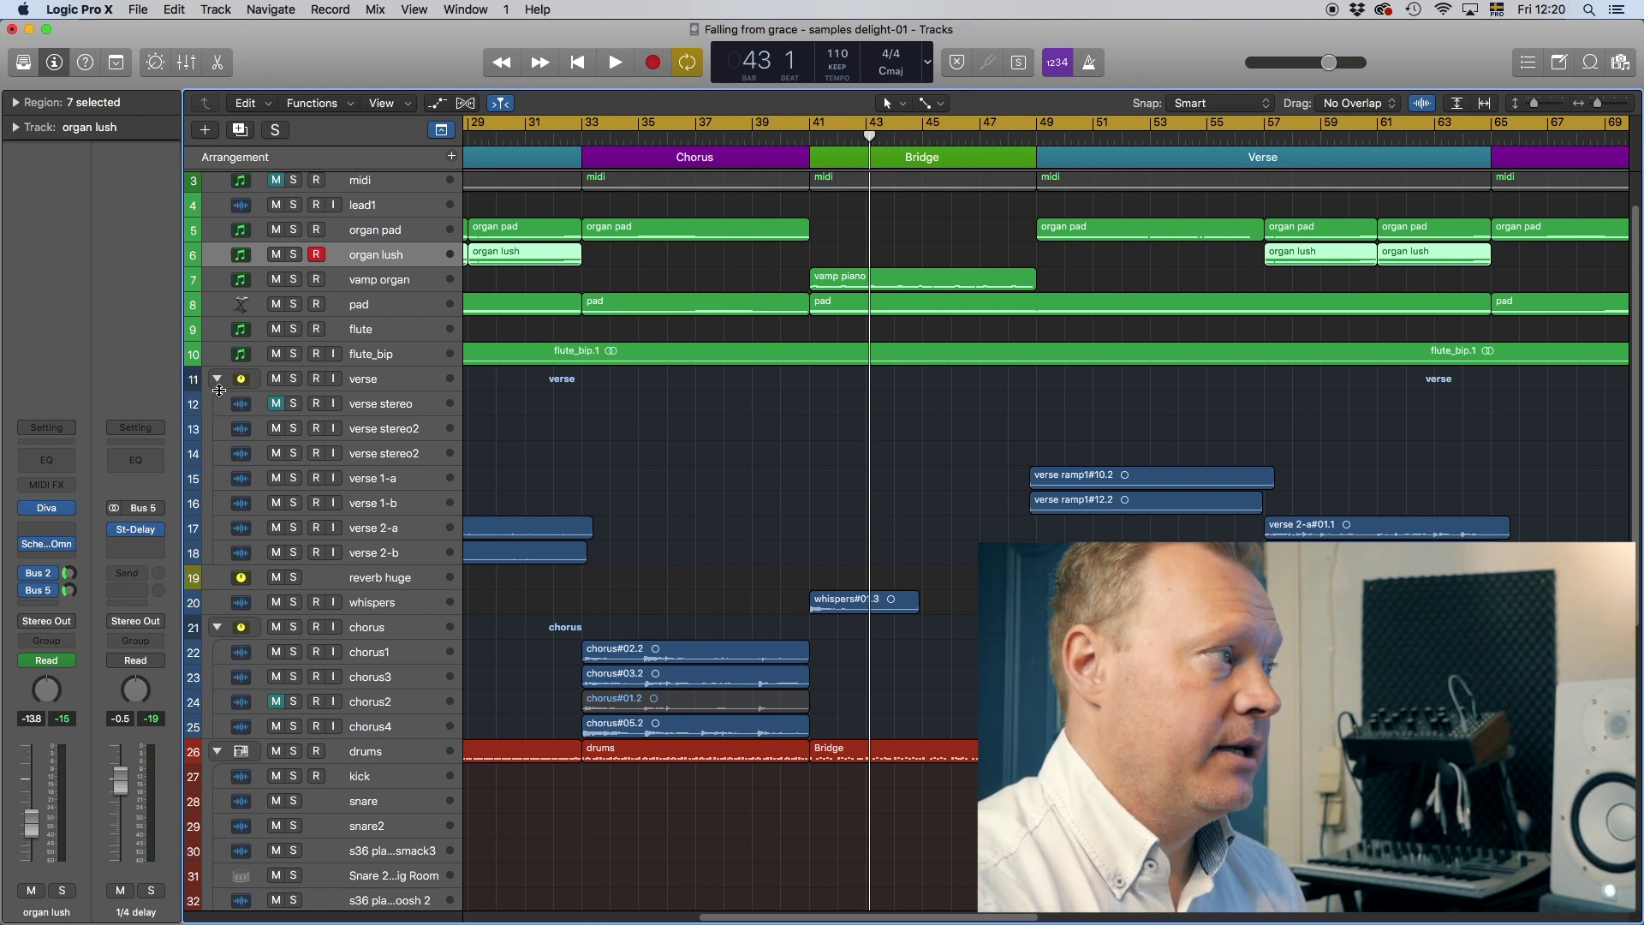
Step: Select the organ pad track and examine its Diva synth with TAS Ephemeral Spirit and its Scheps Omni Channel filters, closing both
{"action": "left_click", "coordinate": [390, 233]}
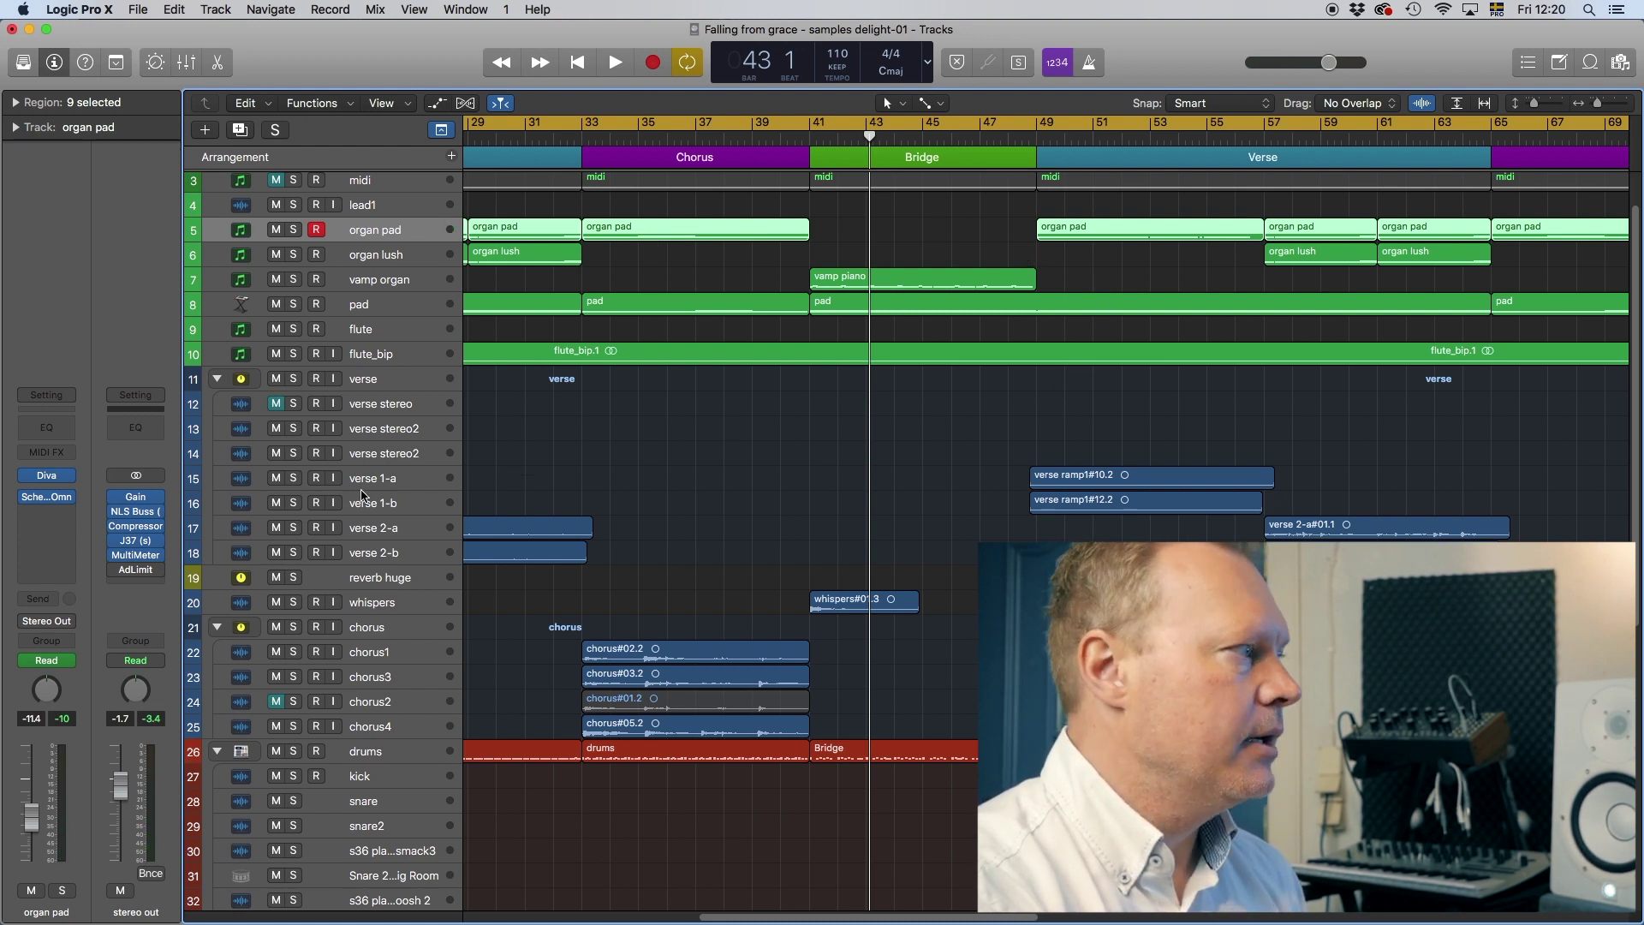
{"action": "left_click", "coordinate": [52, 480]}
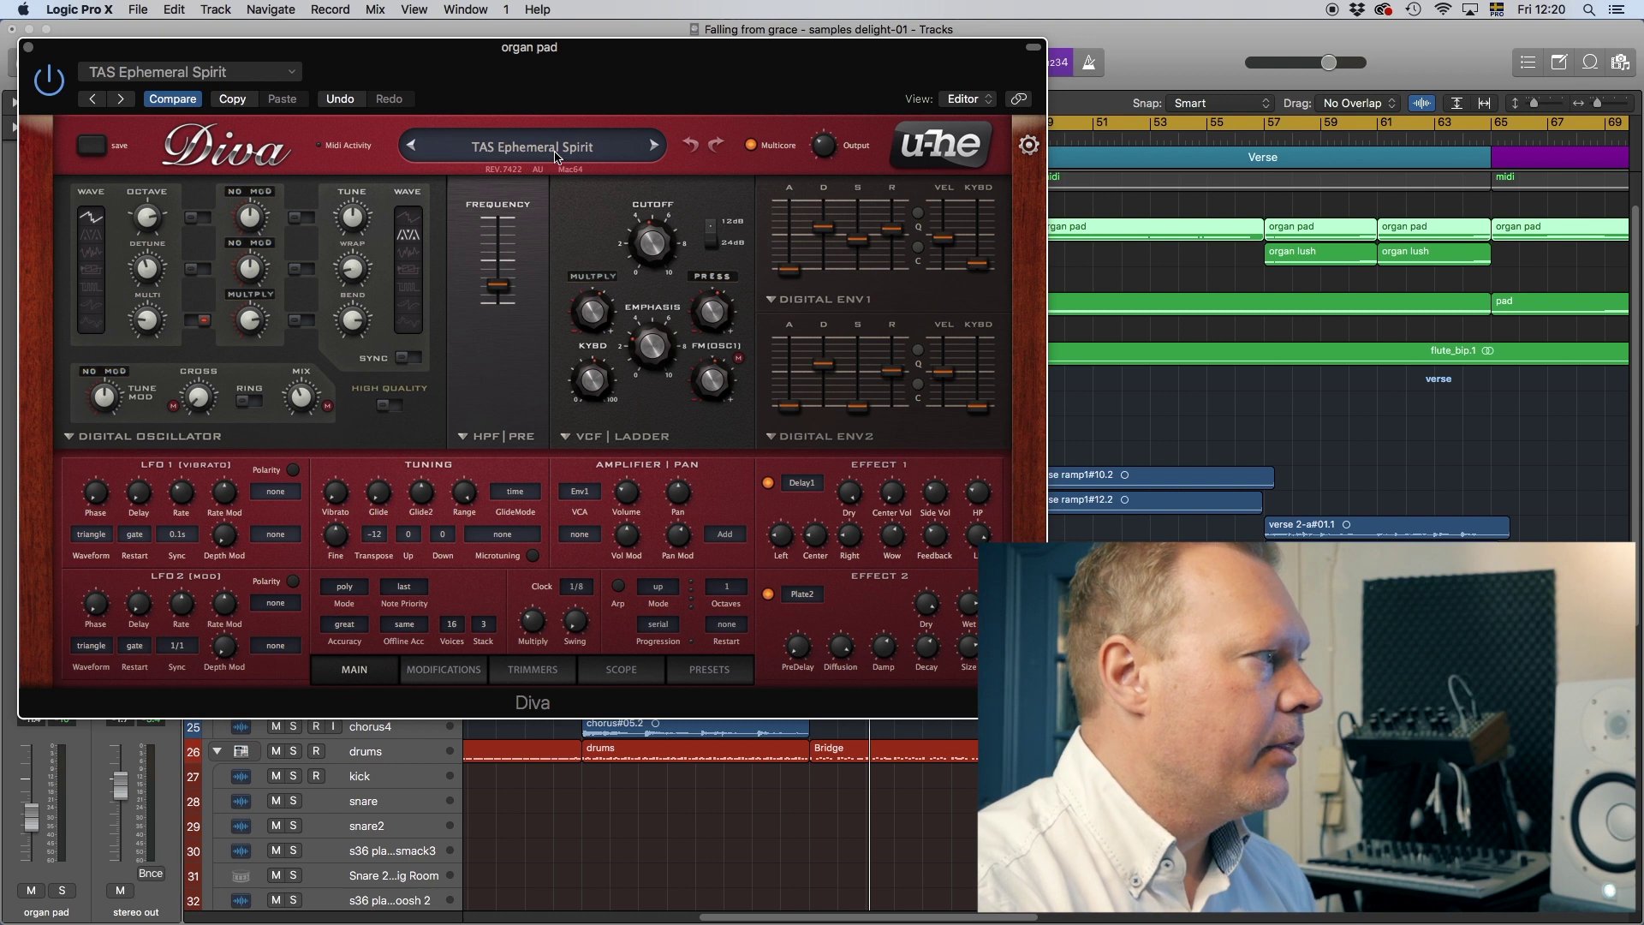
{"action": "left_click", "coordinate": [29, 47]}
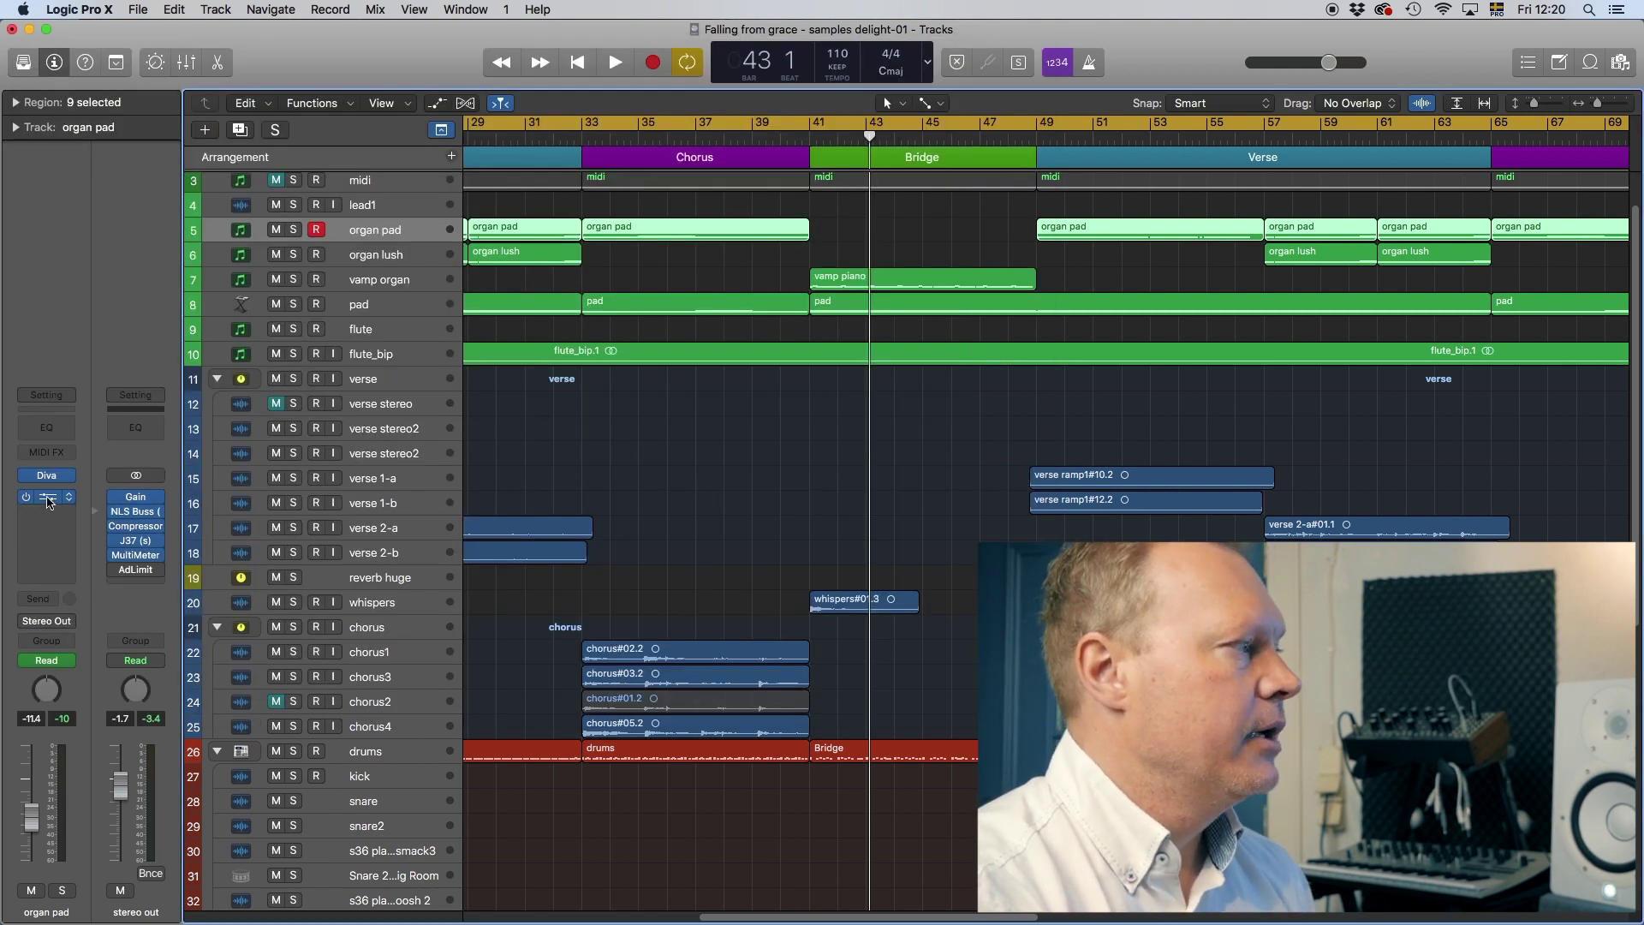
{"action": "left_click", "coordinate": [47, 497]}
{"action": "left_click_drag", "start_coordinate": [172, 38], "coordinate": [571, 172]}
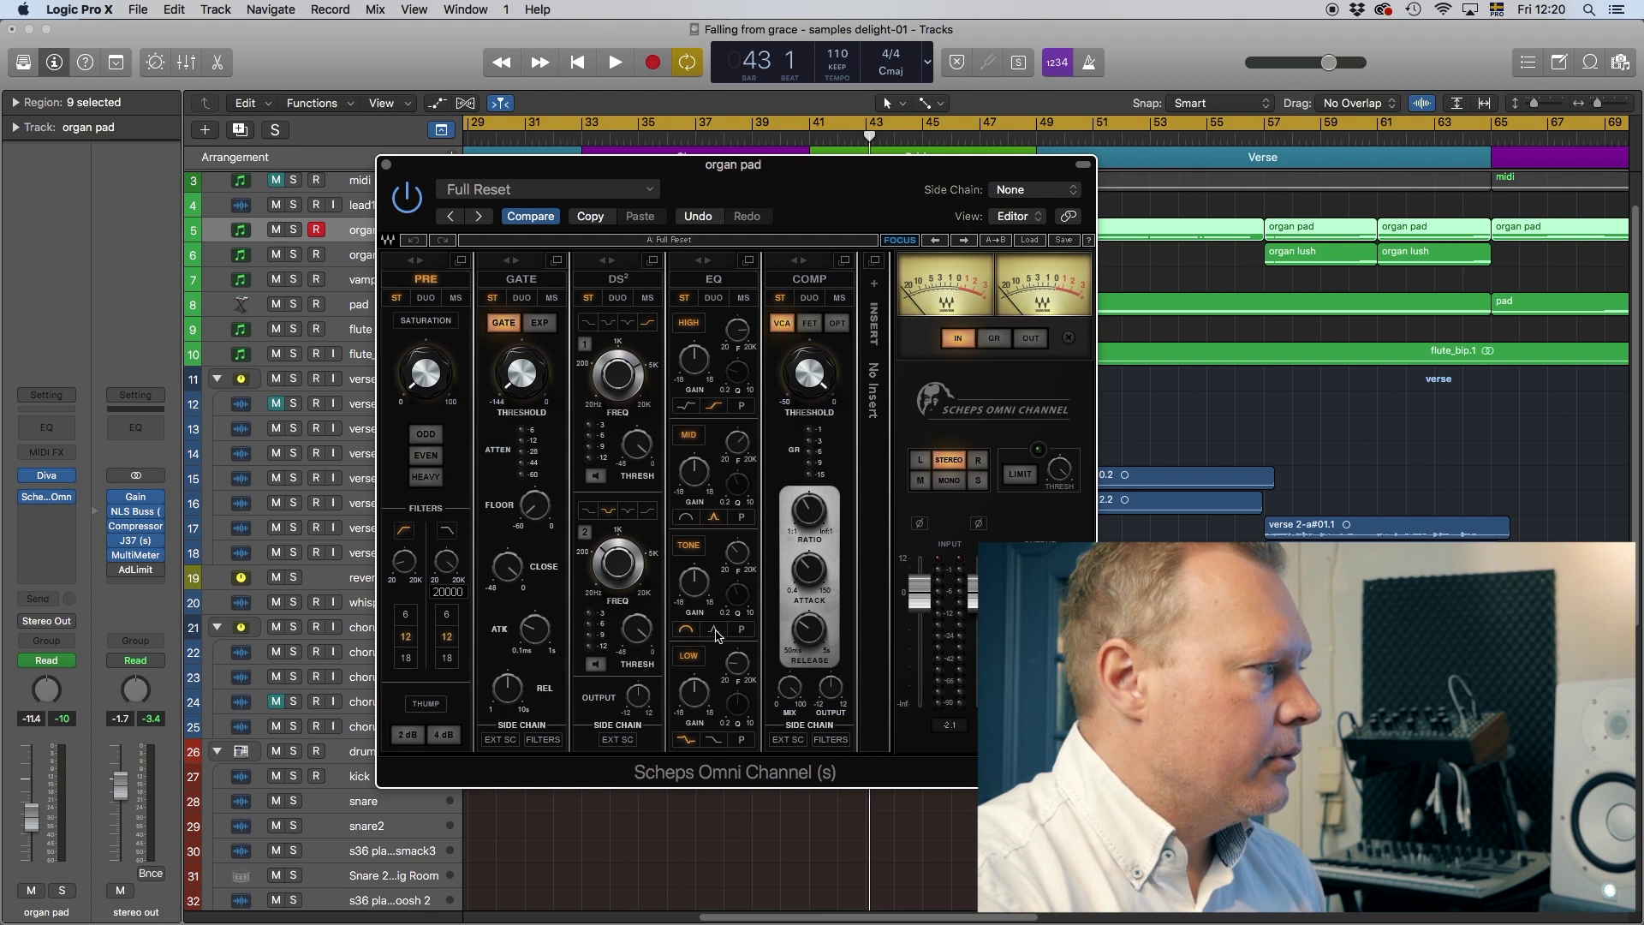
{"action": "left_click_drag", "start_coordinate": [411, 574], "coordinate": [415, 566]}
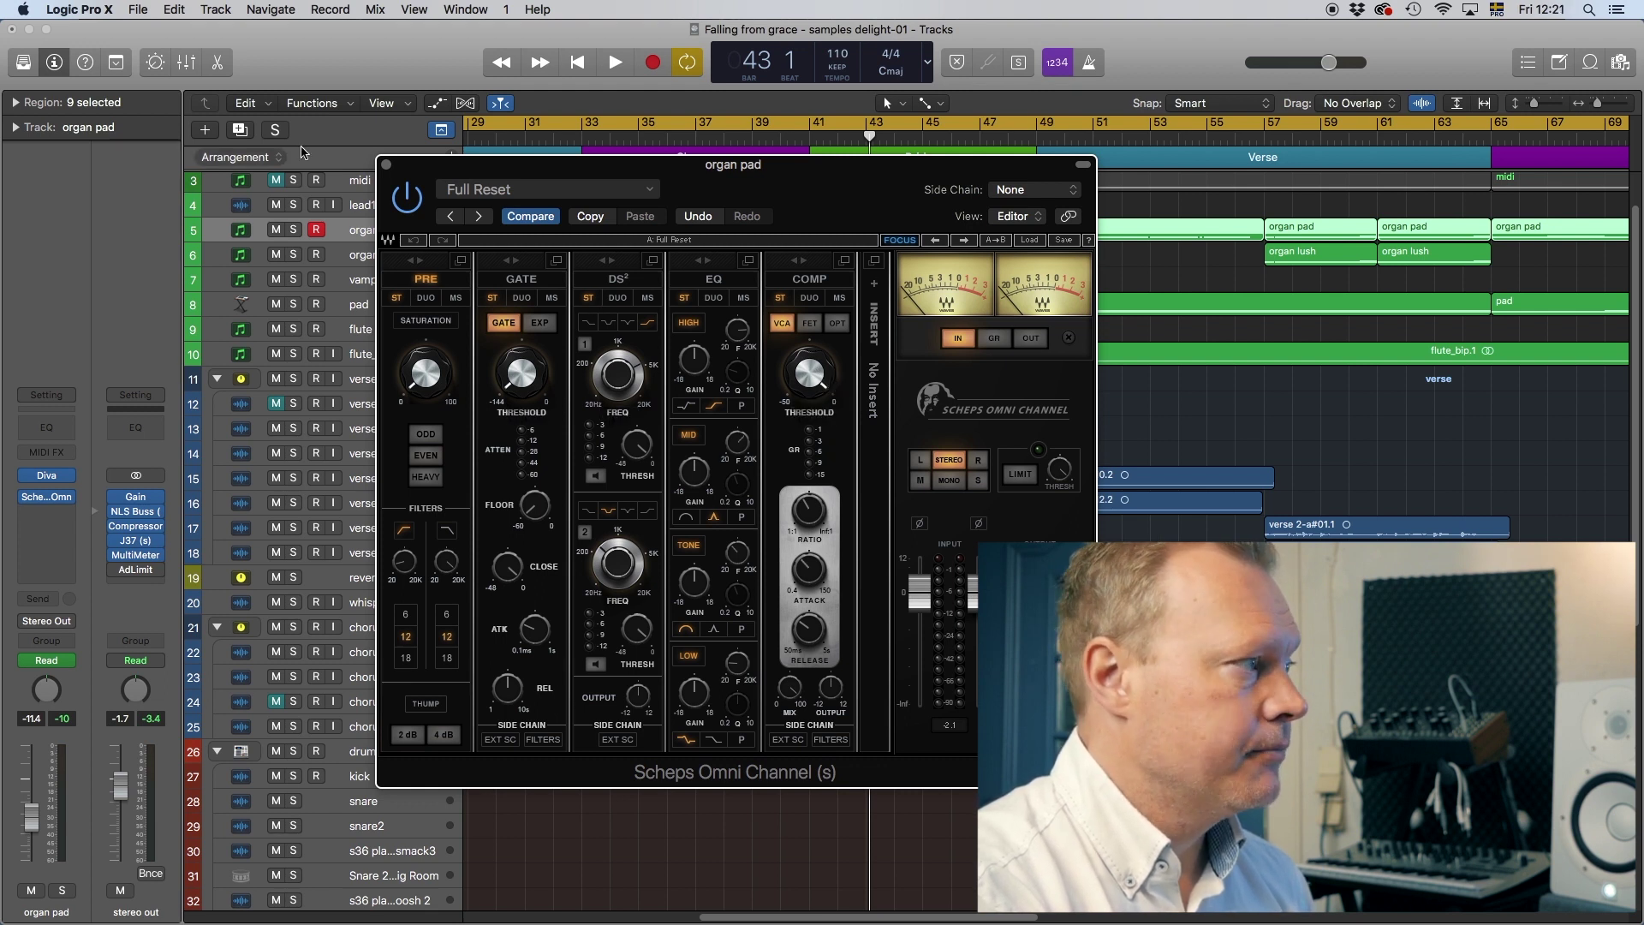
{"action": "key", "text": "super+w"}
Step: Solo the verse stereo2 track in the verse starting at bar 89, play its long vocal region from the beginning, and stop playback
{"action": "scroll", "coordinate": [974, 885], "scroll_direction": "right", "scroll_amount": 15}
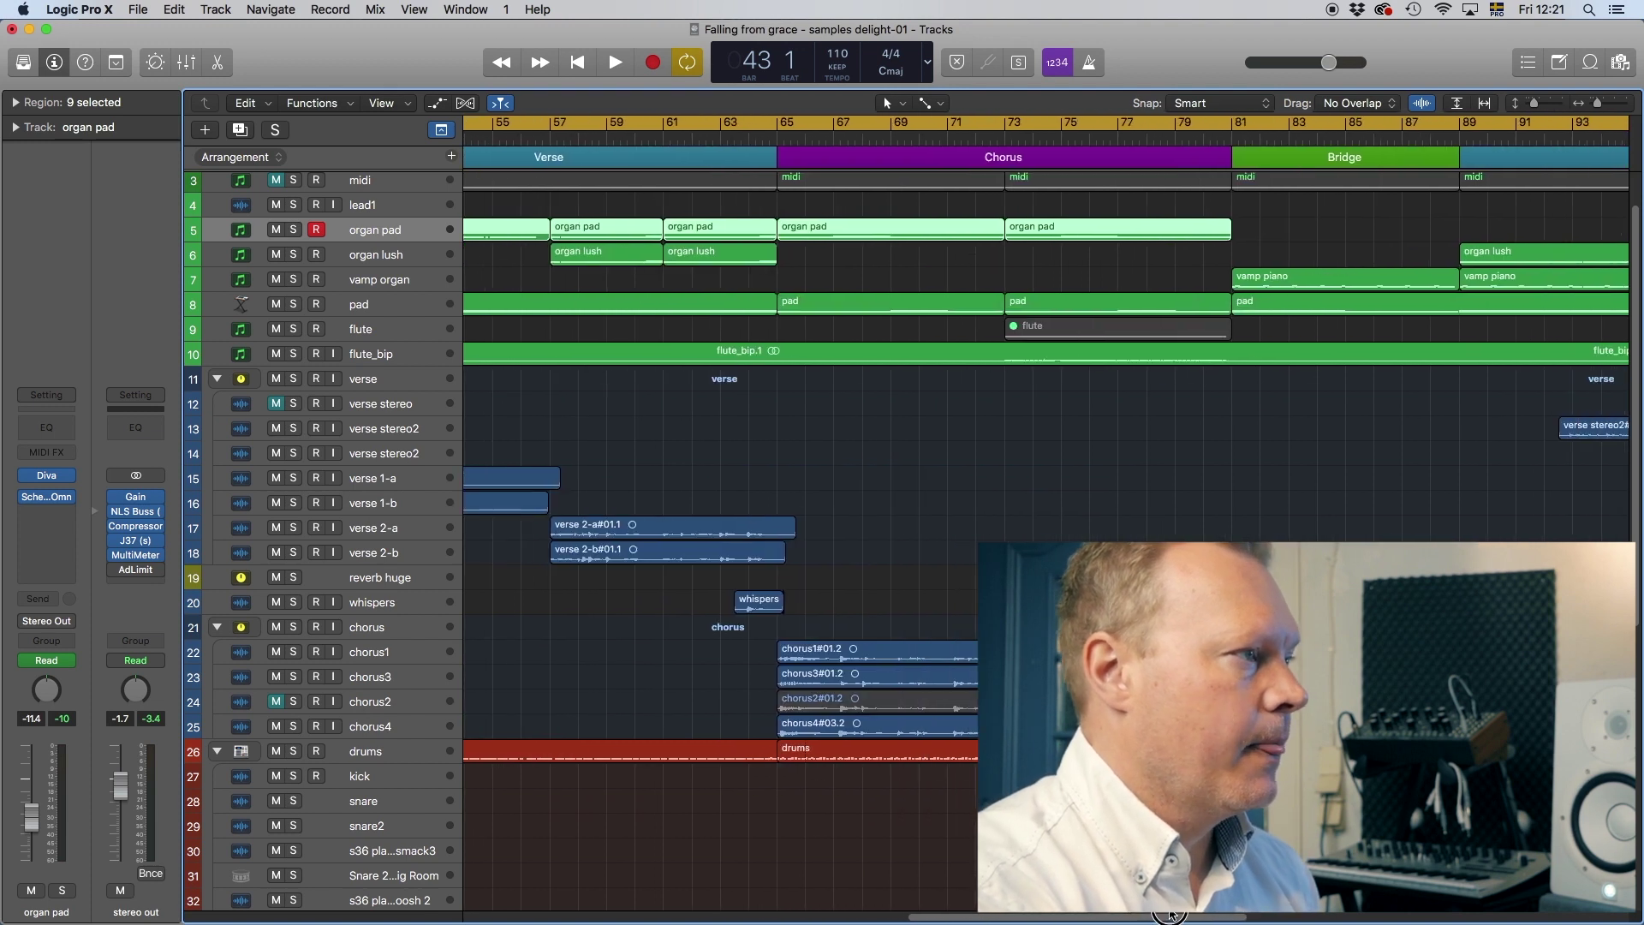
{"action": "mouse_move", "coordinate": [1386, 911]}
{"action": "left_mouse_down"}
{"action": "mouse_move", "coordinate": [1489, 916]}
{"action": "mouse_move", "coordinate": [1419, 915]}
{"action": "left_mouse_up"}
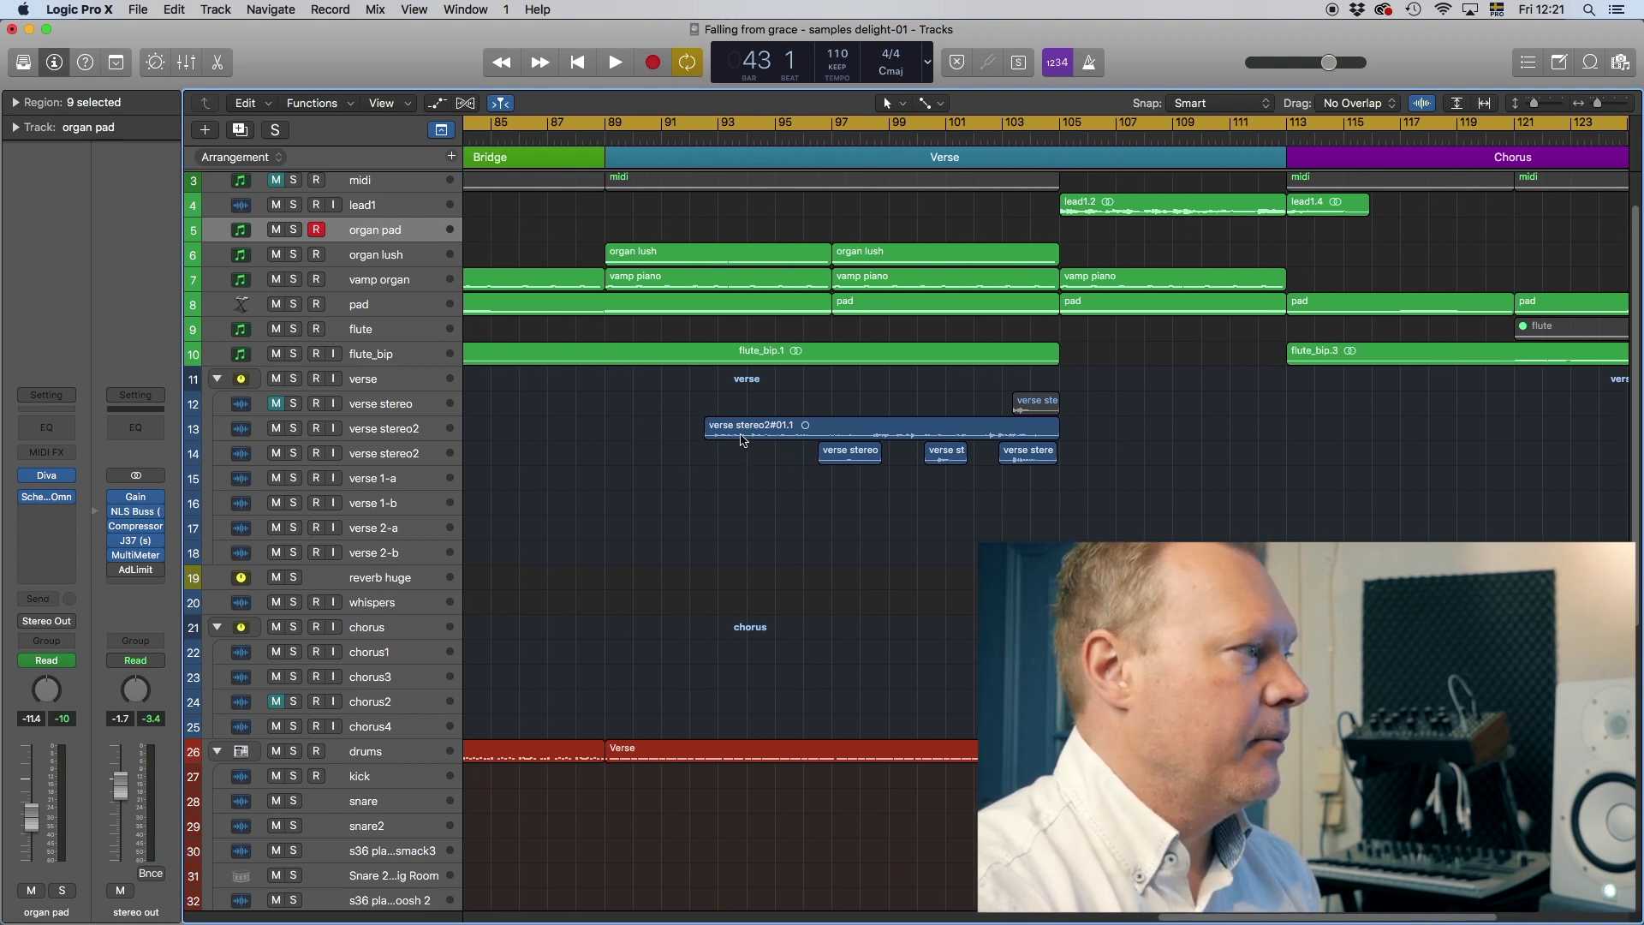
{"action": "left_click", "coordinate": [708, 435]}
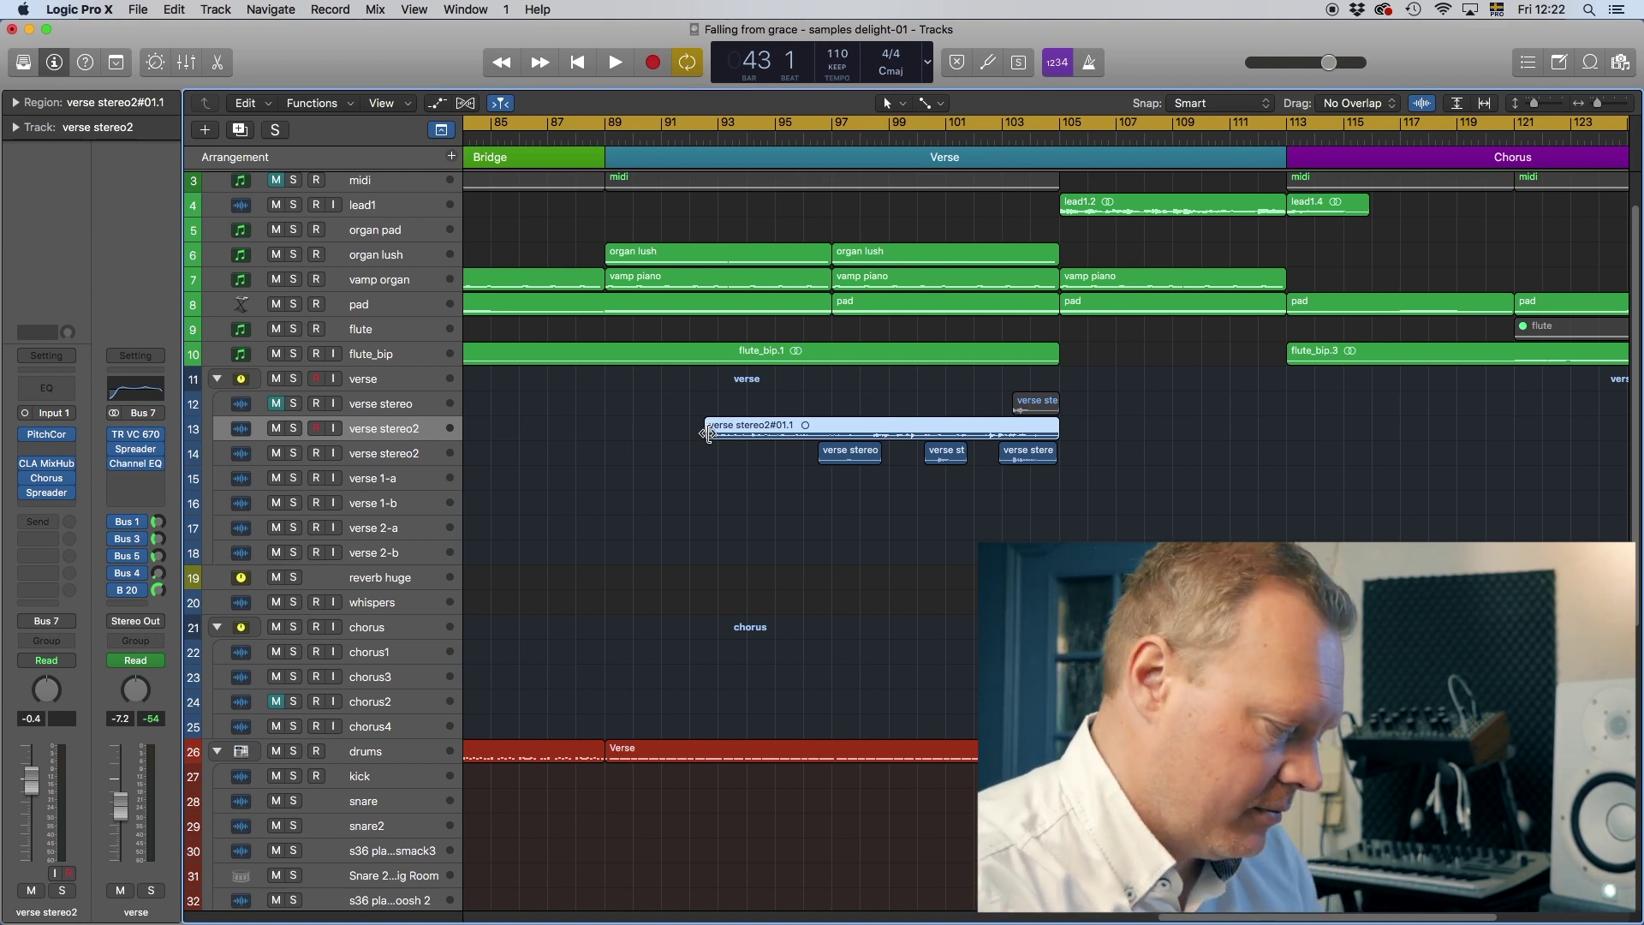
{"action": "key", "text": "s"}
{"action": "double_click", "coordinate": [704, 139]}
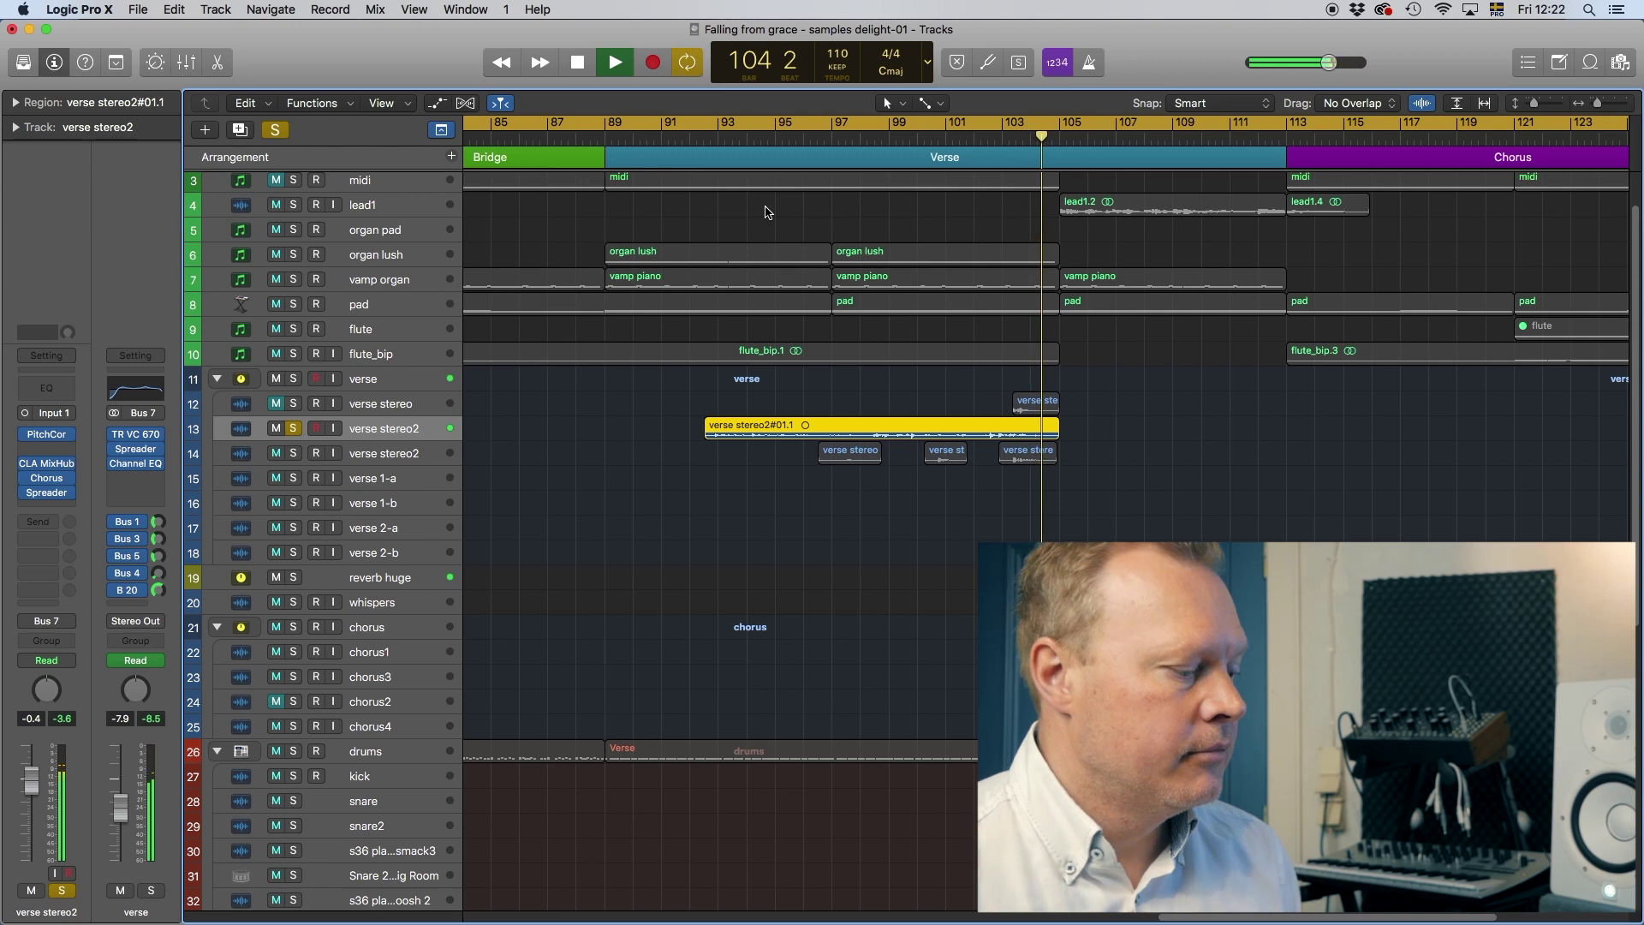
{"action": "key", "text": "space"}
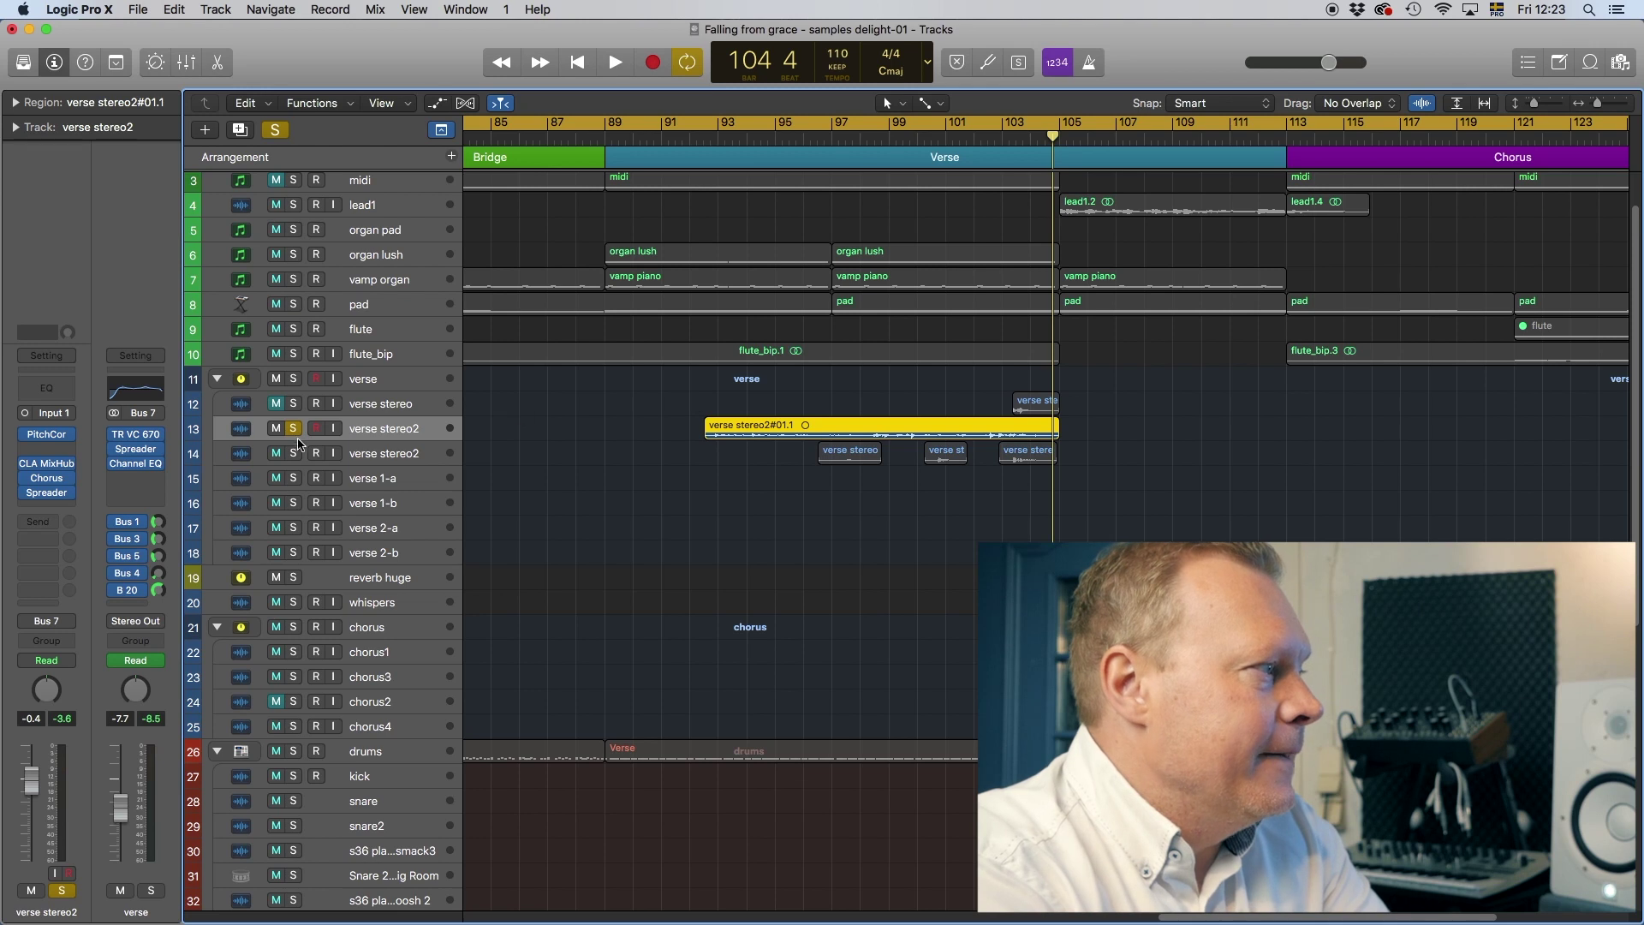
Step: Examine the verse stereo2 track's CLA MixHub with the Telephone 1 preset, including its filters, EQ and dynamics, and close it
{"action": "mouse_move", "coordinate": [47, 441]}
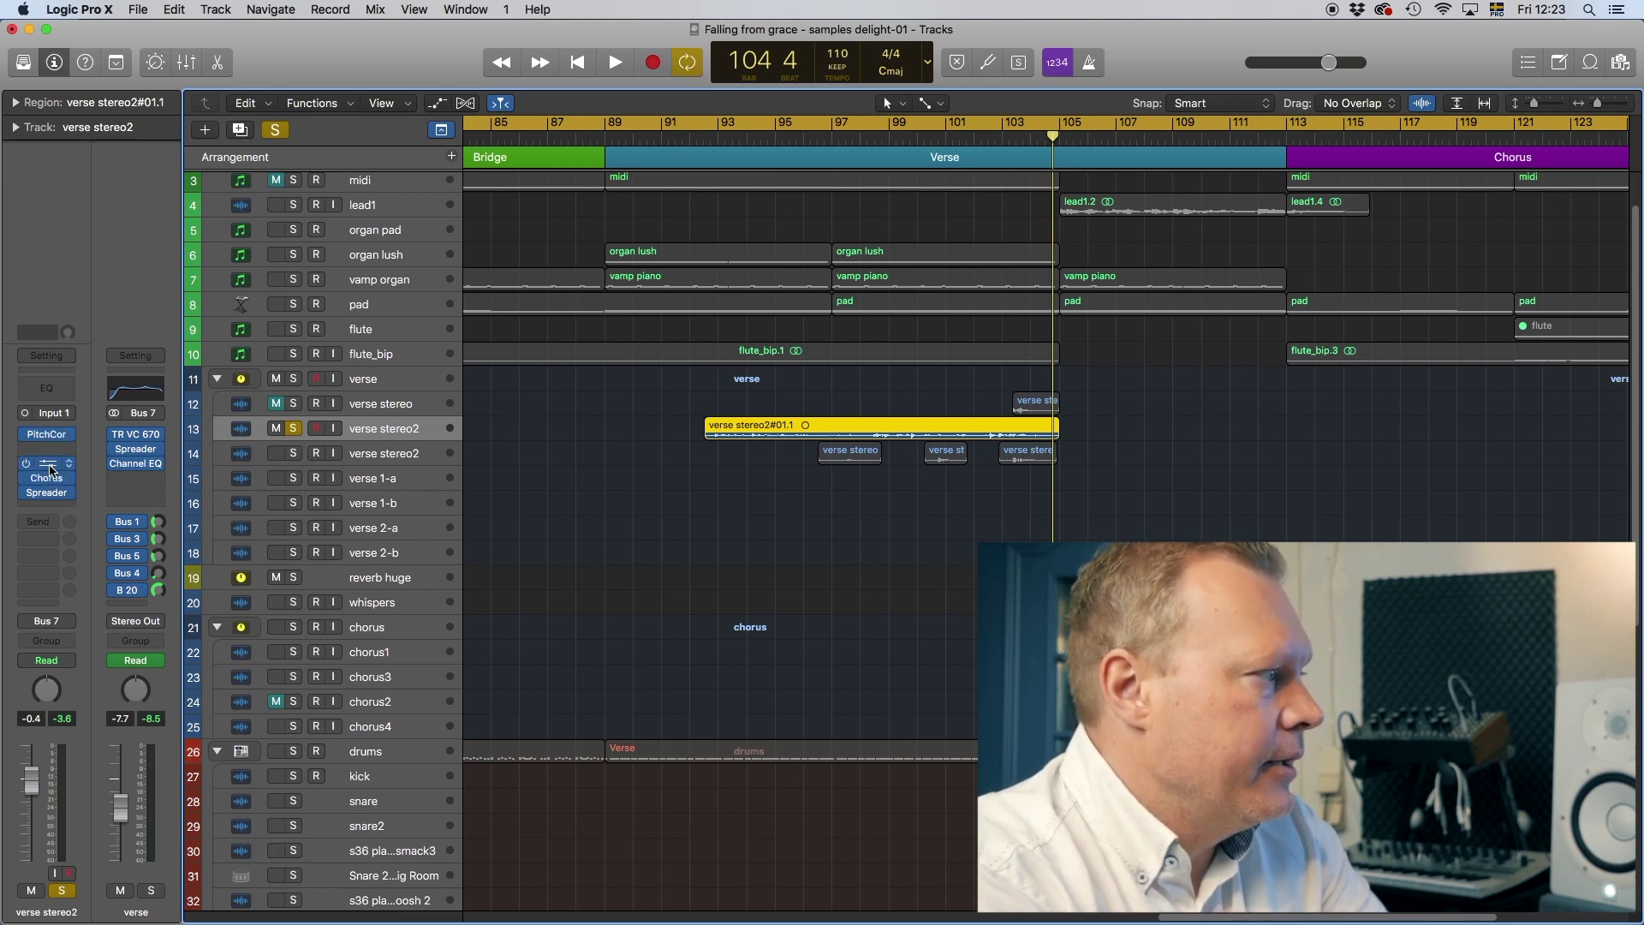
{"action": "left_click", "coordinate": [49, 469]}
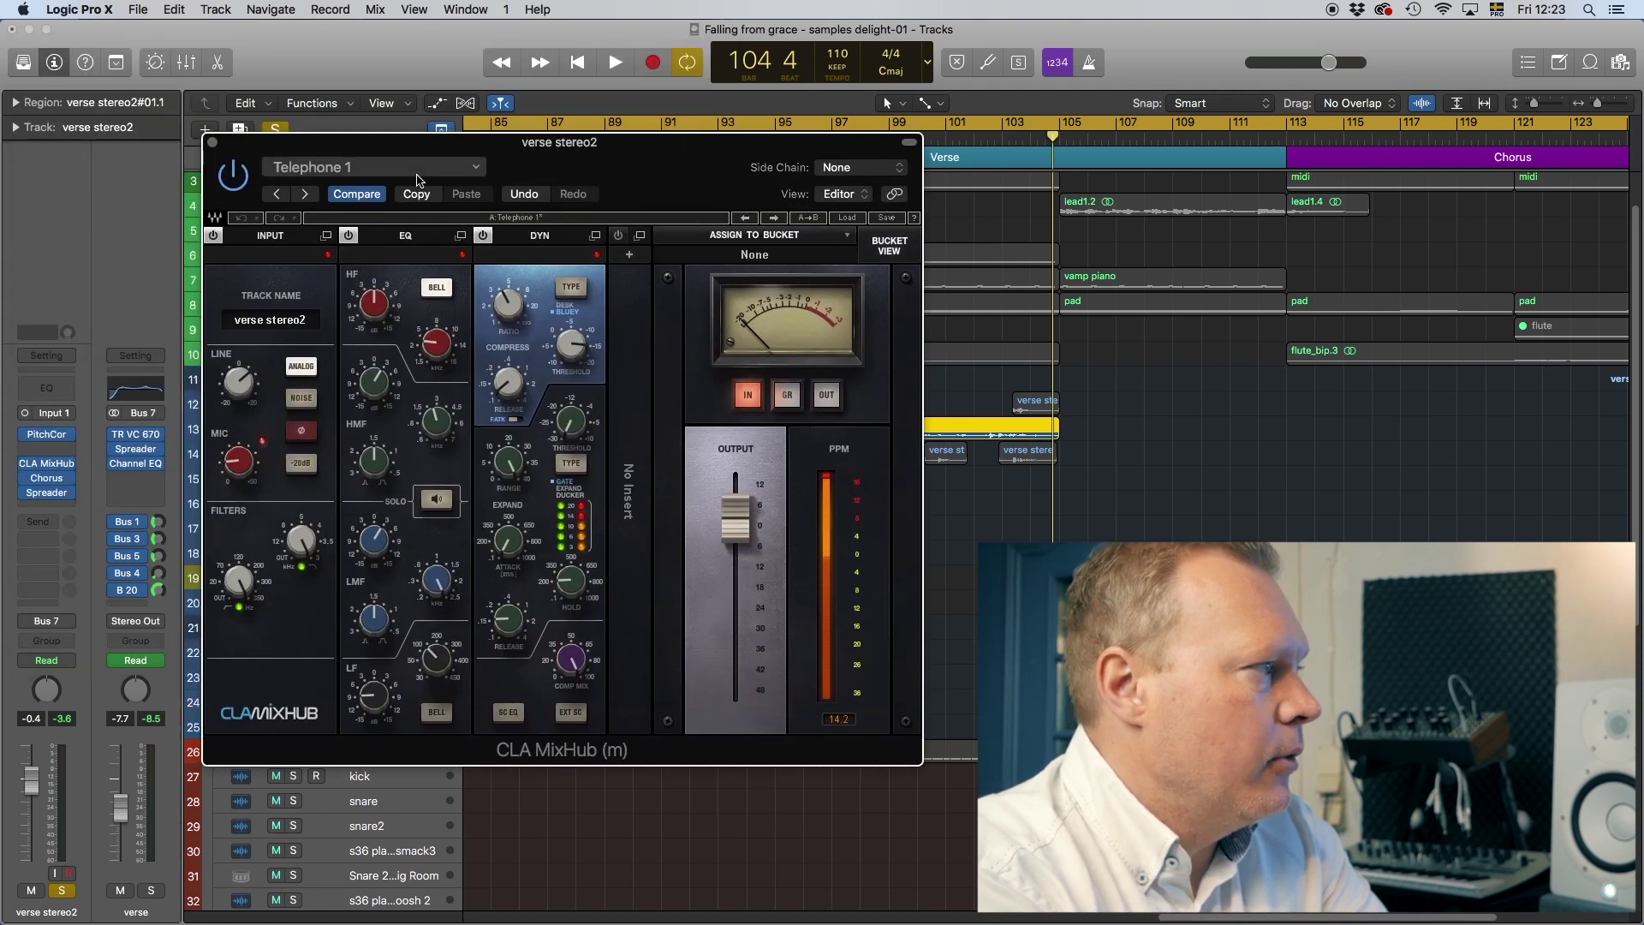
{"action": "left_click_drag", "start_coordinate": [586, 145], "coordinate": [750, 119]}
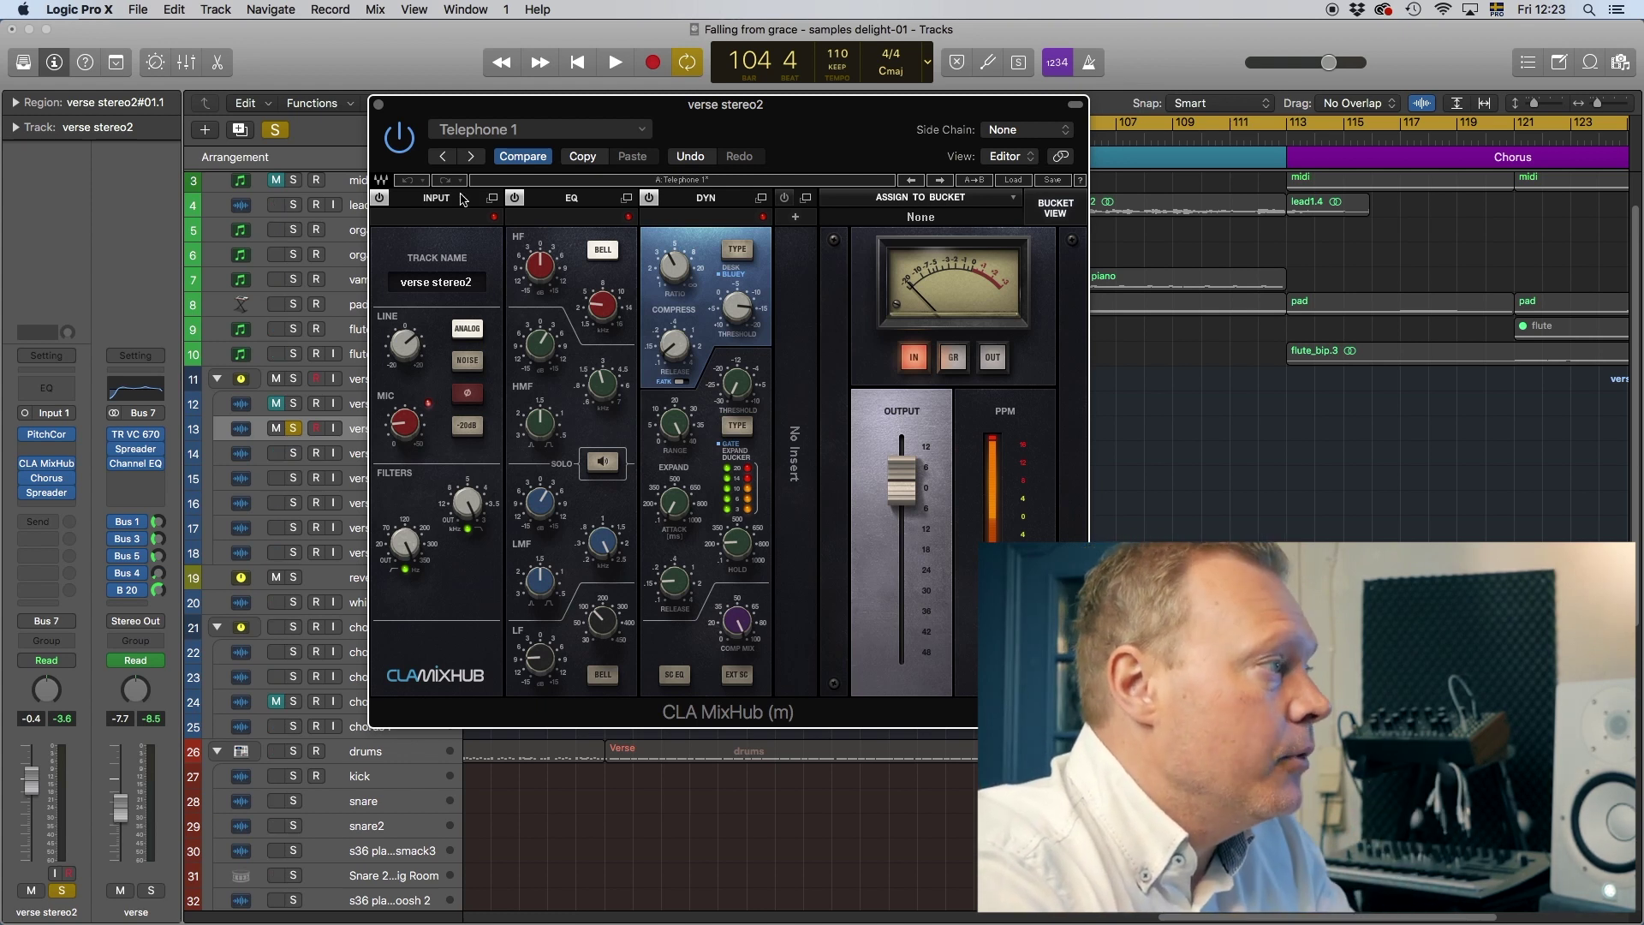
{"action": "left_click", "coordinate": [380, 105]}
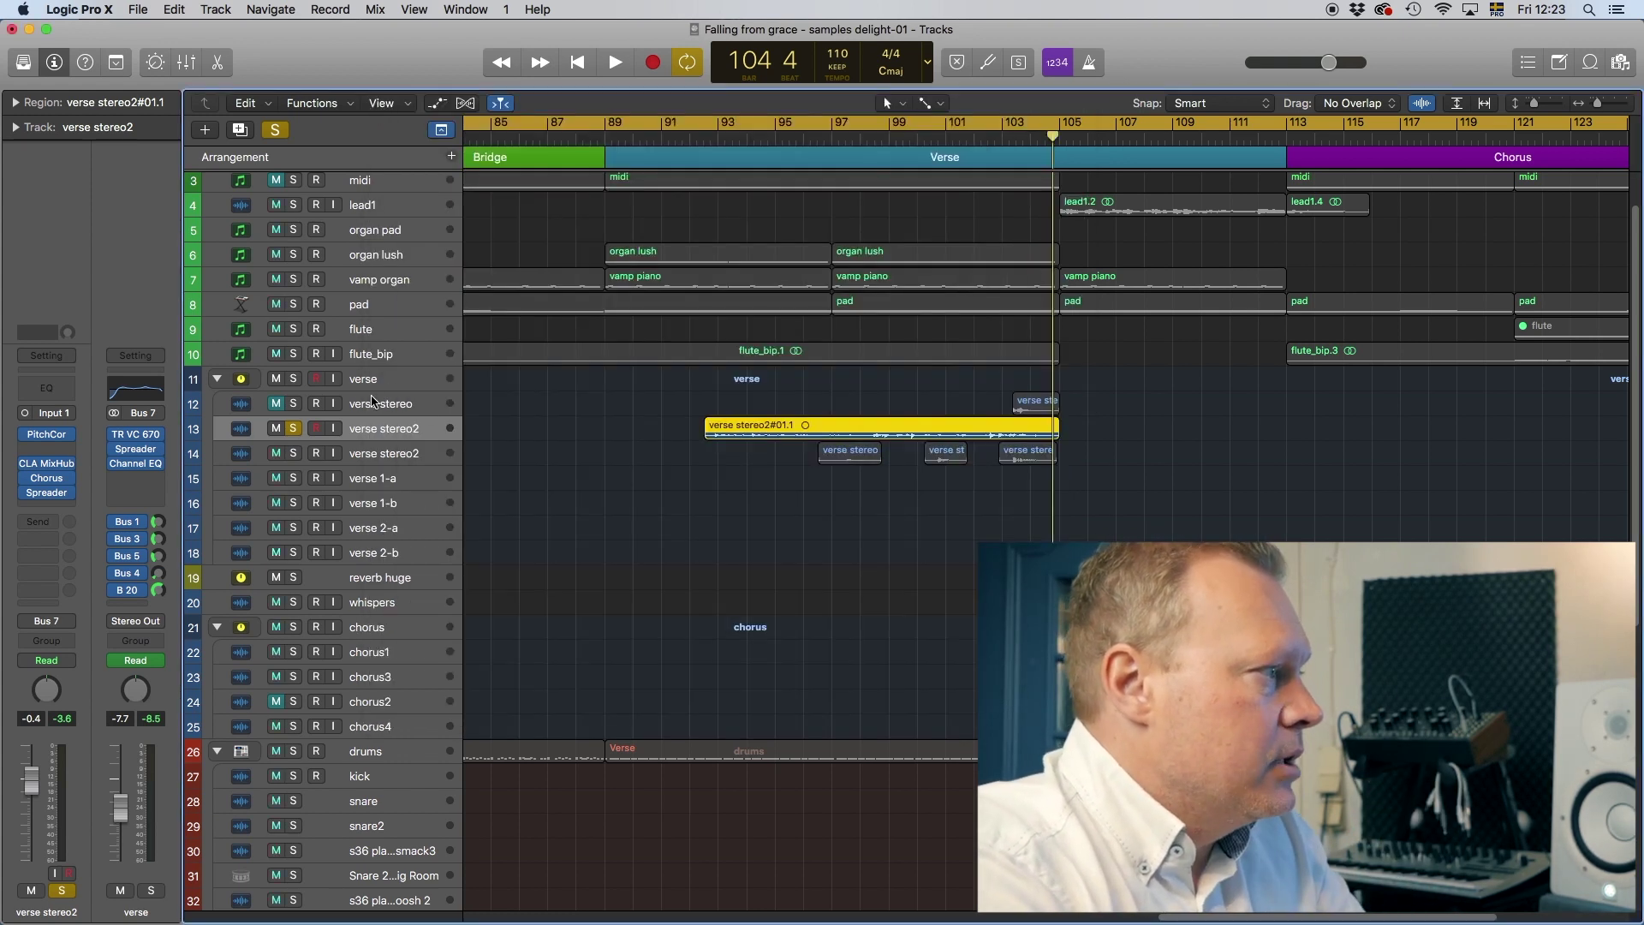
Step: Examine the verse stereo2 track's Chorus with the Vocal Backups preset and its Spreader settings, closing each plug-in after inspection
{"action": "left_click", "coordinate": [48, 479]}
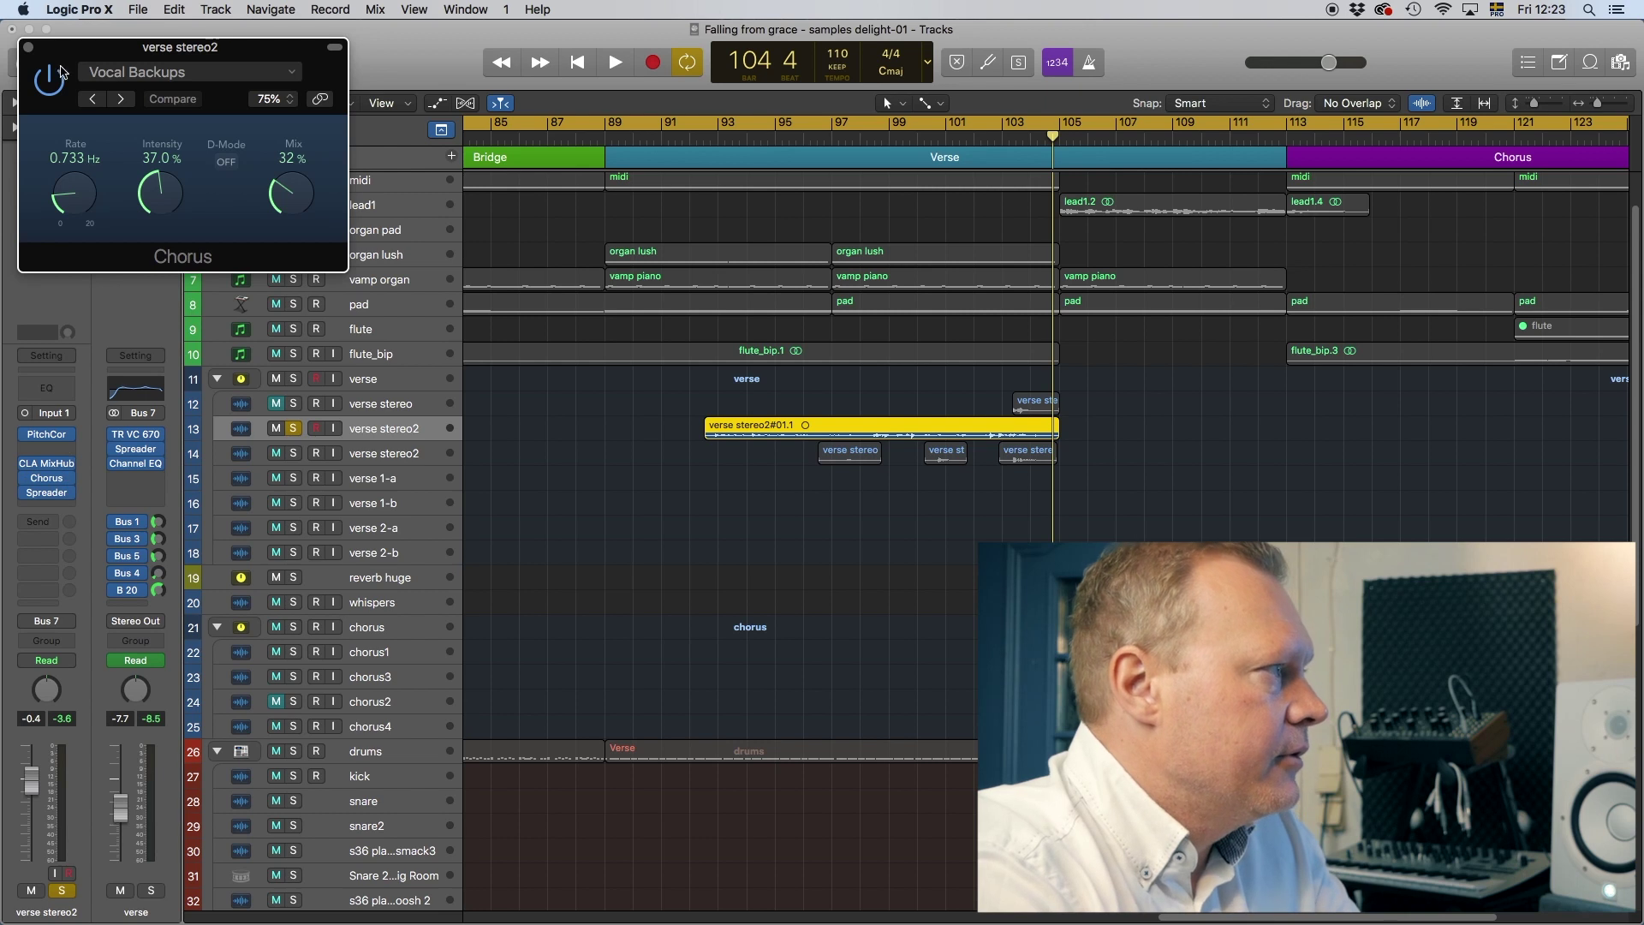
{"action": "left_click", "coordinate": [29, 49]}
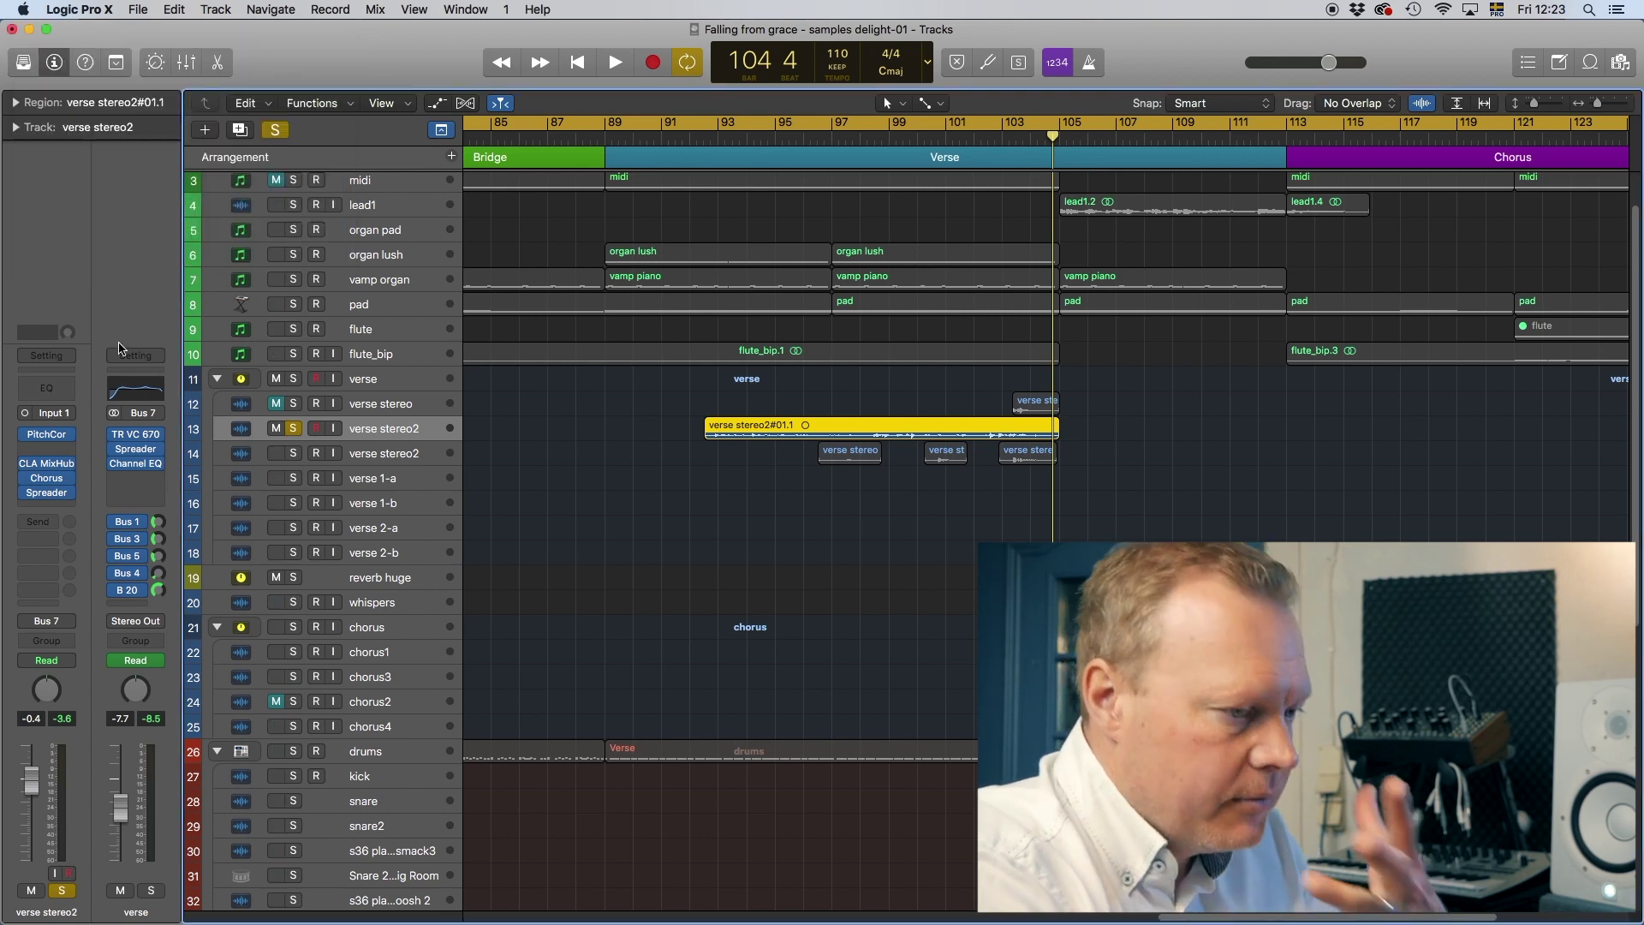
{"action": "left_click", "coordinate": [46, 492]}
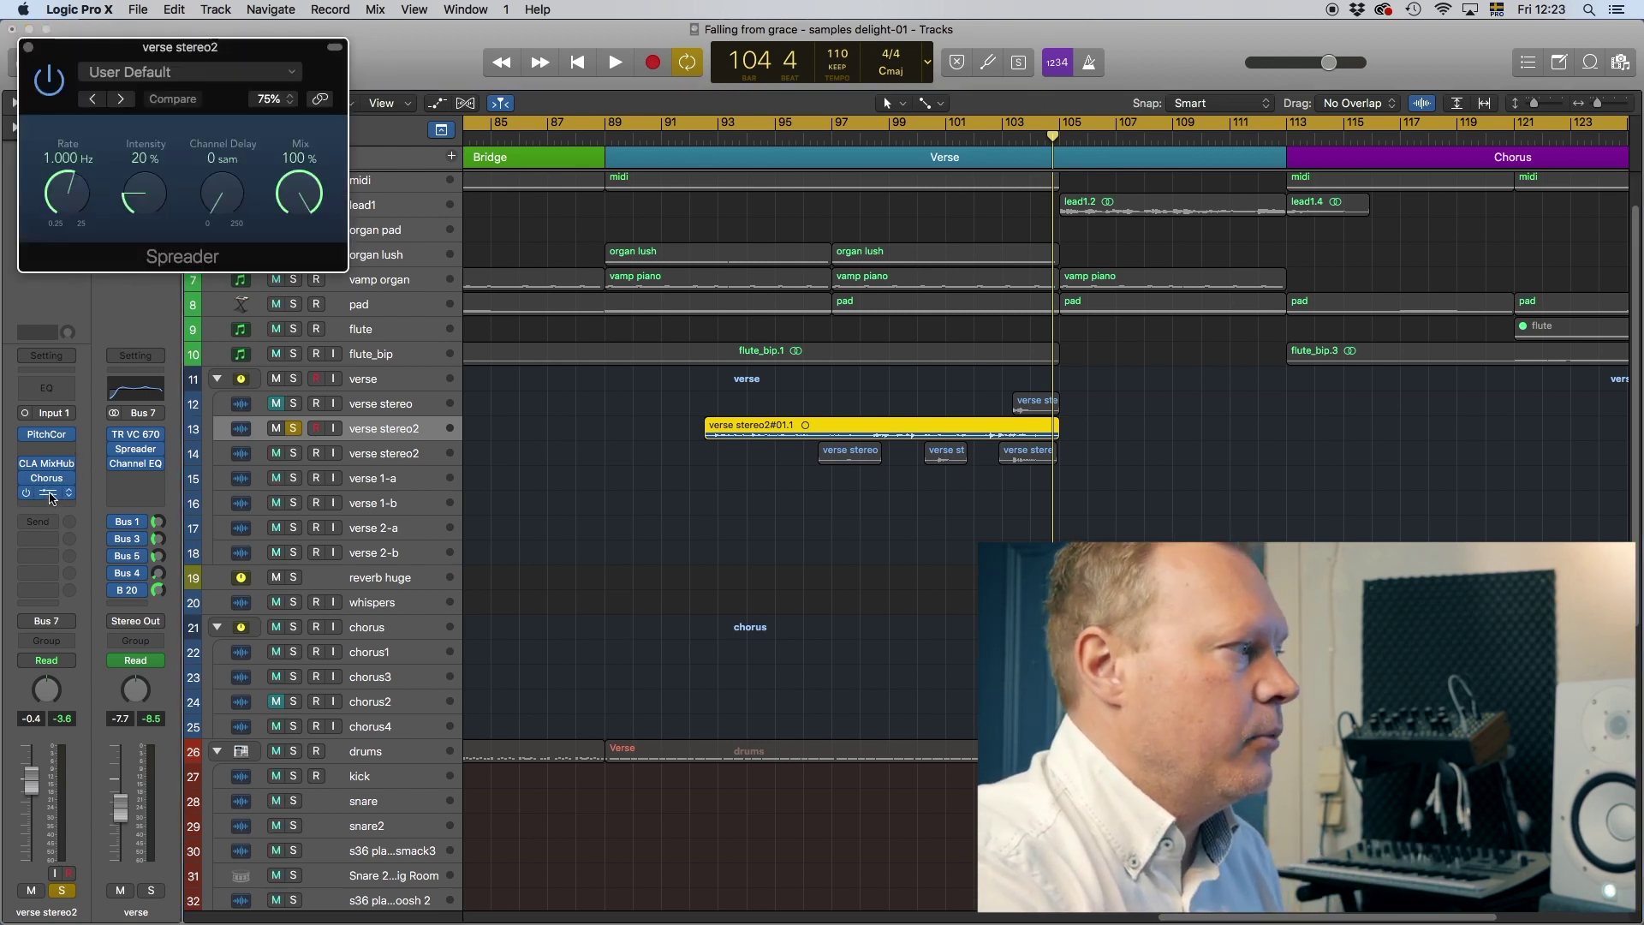
{"action": "left_click", "coordinate": [29, 48]}
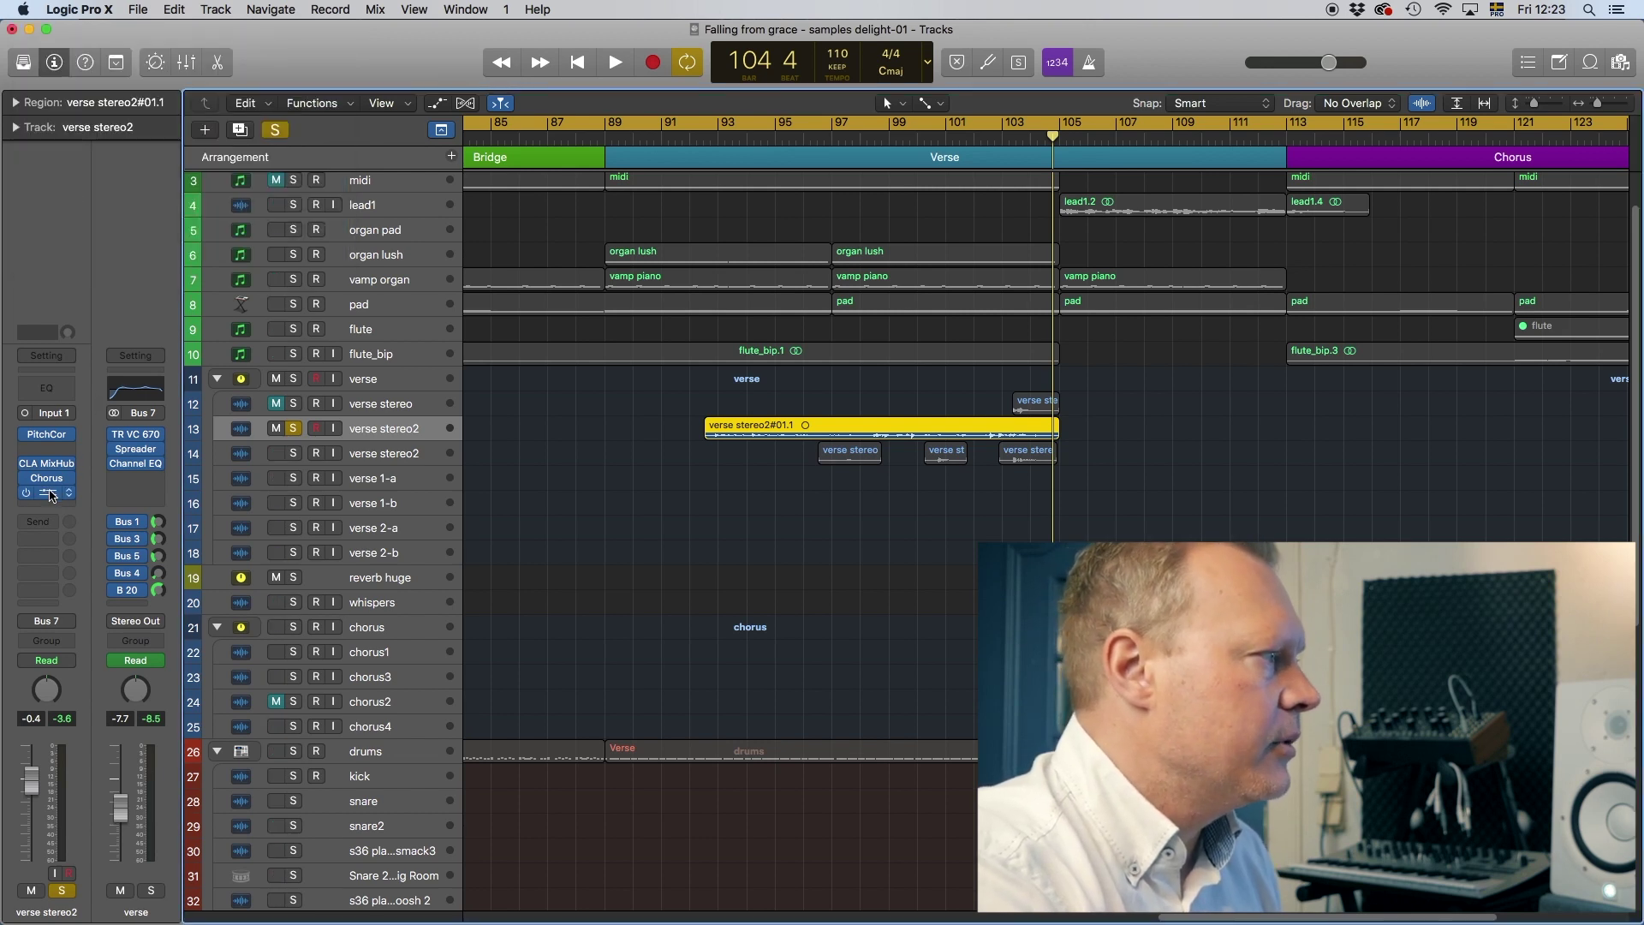
{"action": "left_click", "coordinate": [49, 495]}
{"action": "left_click_drag", "start_coordinate": [96, 41], "coordinate": [577, 409]}
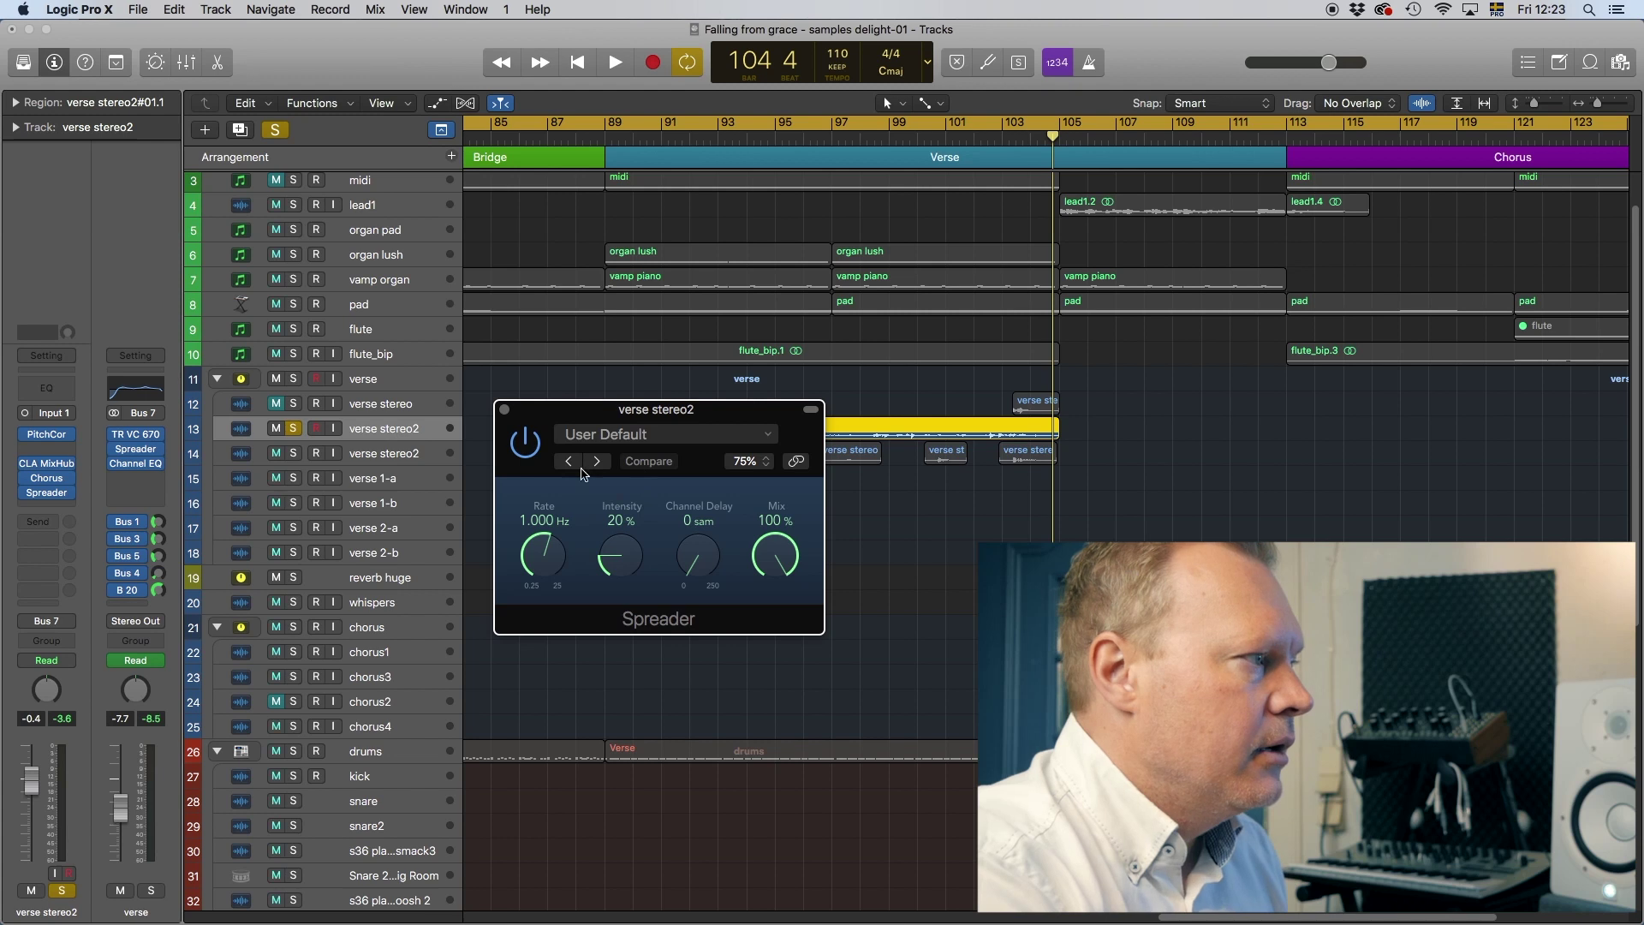
{"action": "left_click", "coordinate": [504, 410]}
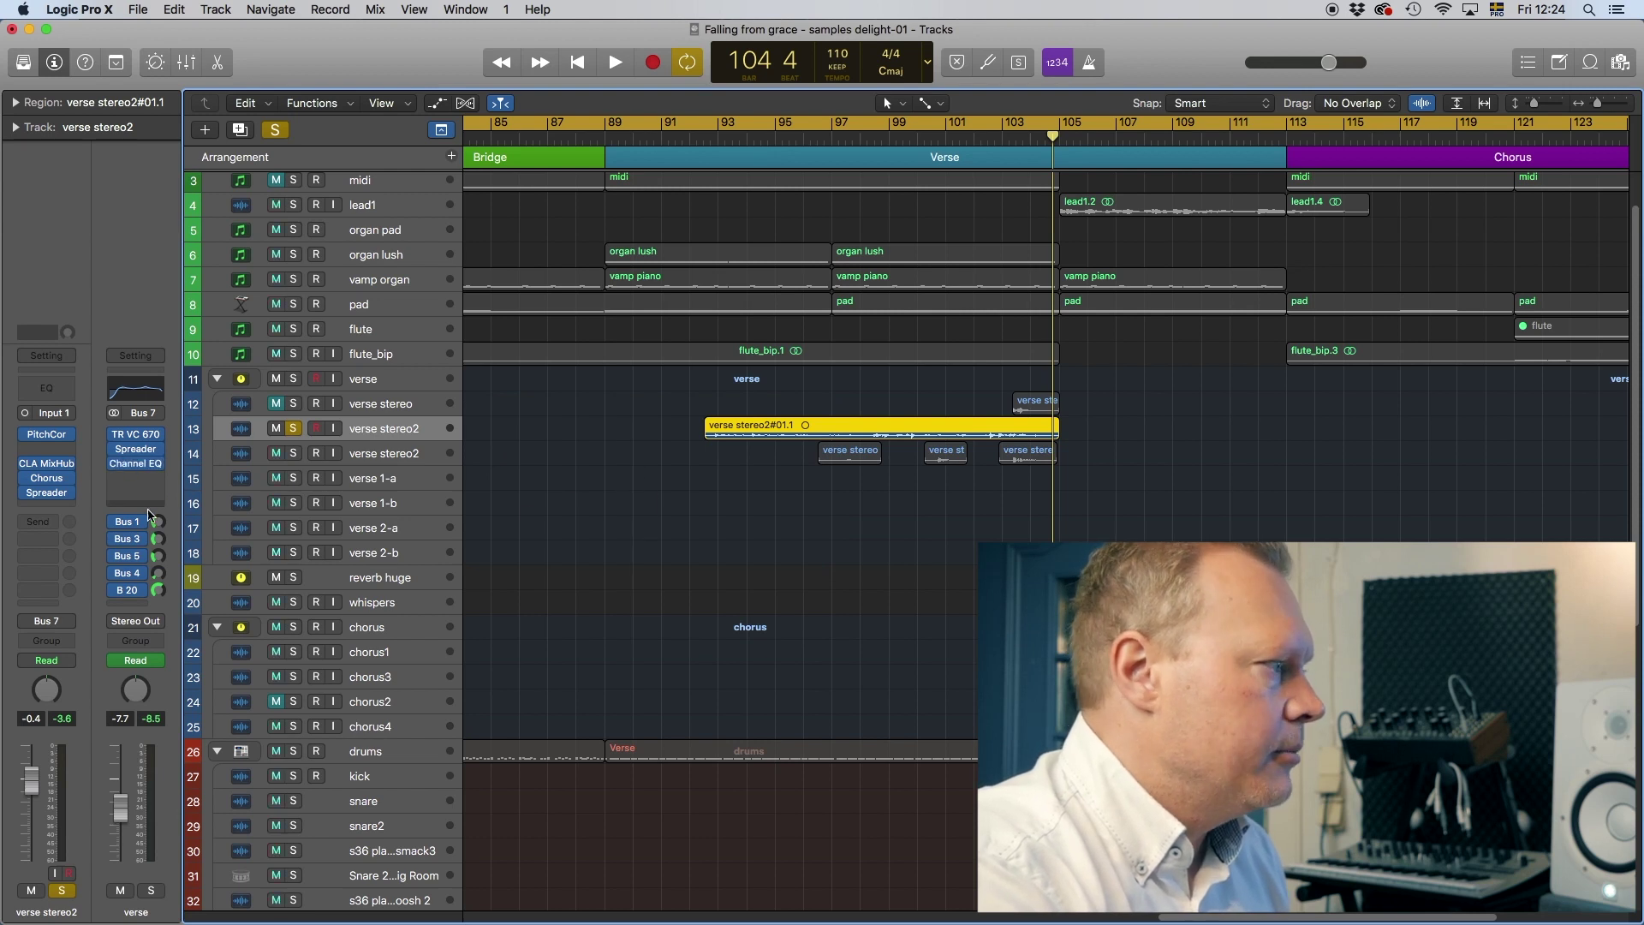
Step: Move the solo from the long-region verse stereo2 track to the one with three short regions, and play it from about bar 95
{"action": "left_click", "coordinate": [293, 429]}
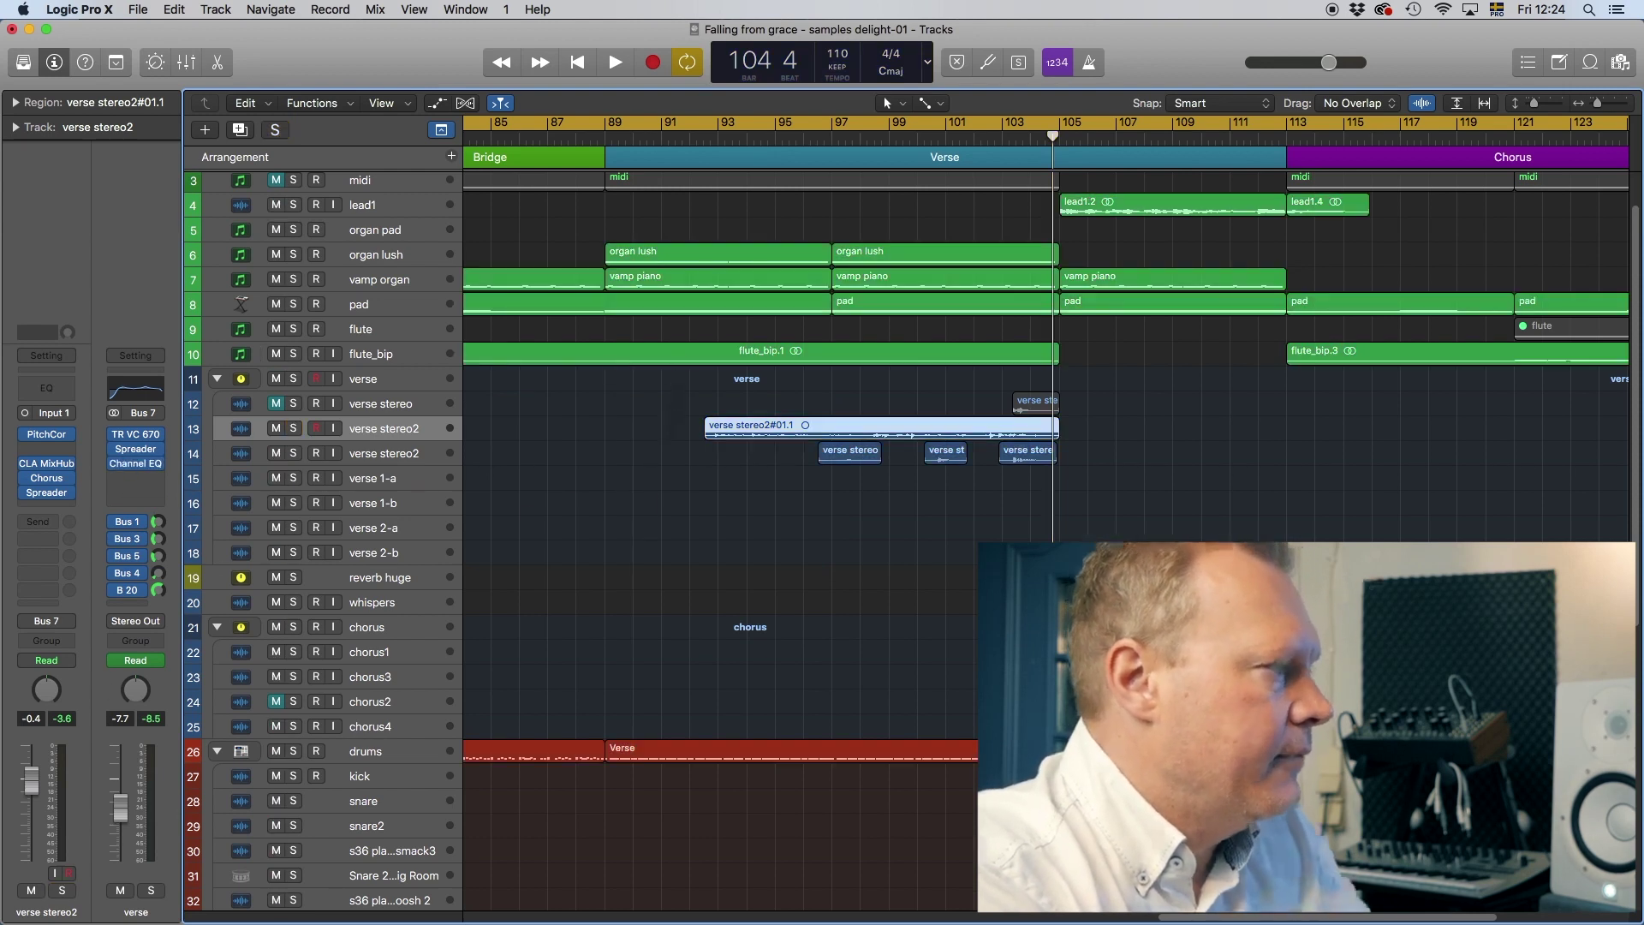
{"action": "left_click", "coordinate": [370, 458]}
{"action": "key", "text": "s"}
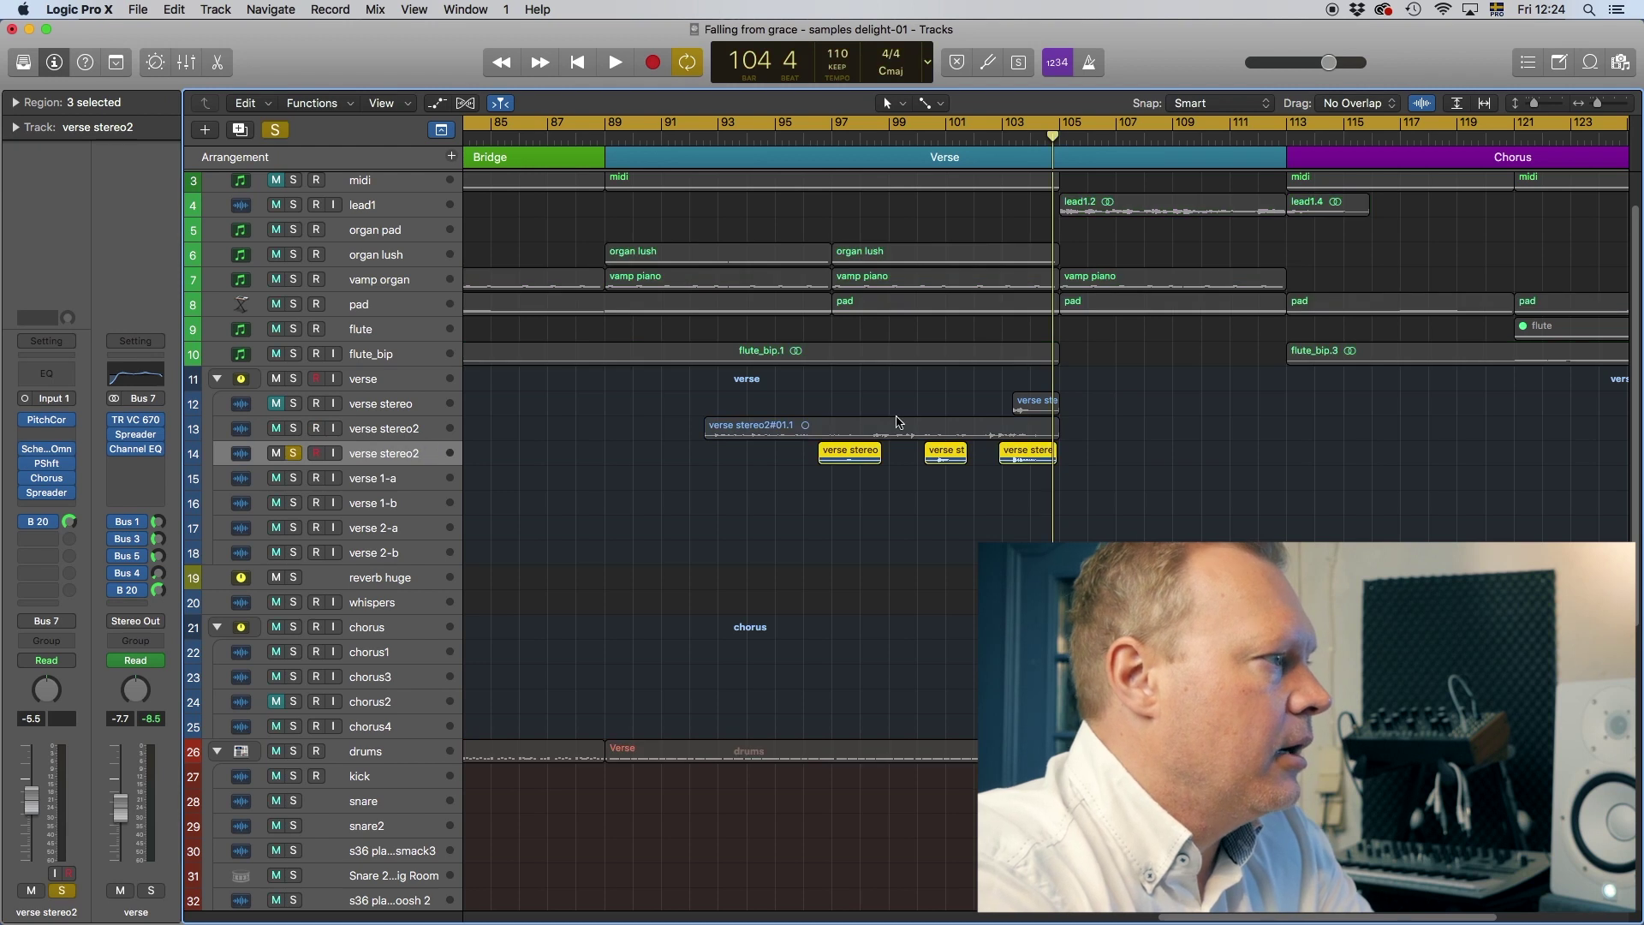
{"action": "left_click", "coordinate": [779, 137]}
{"action": "key", "text": "space"}
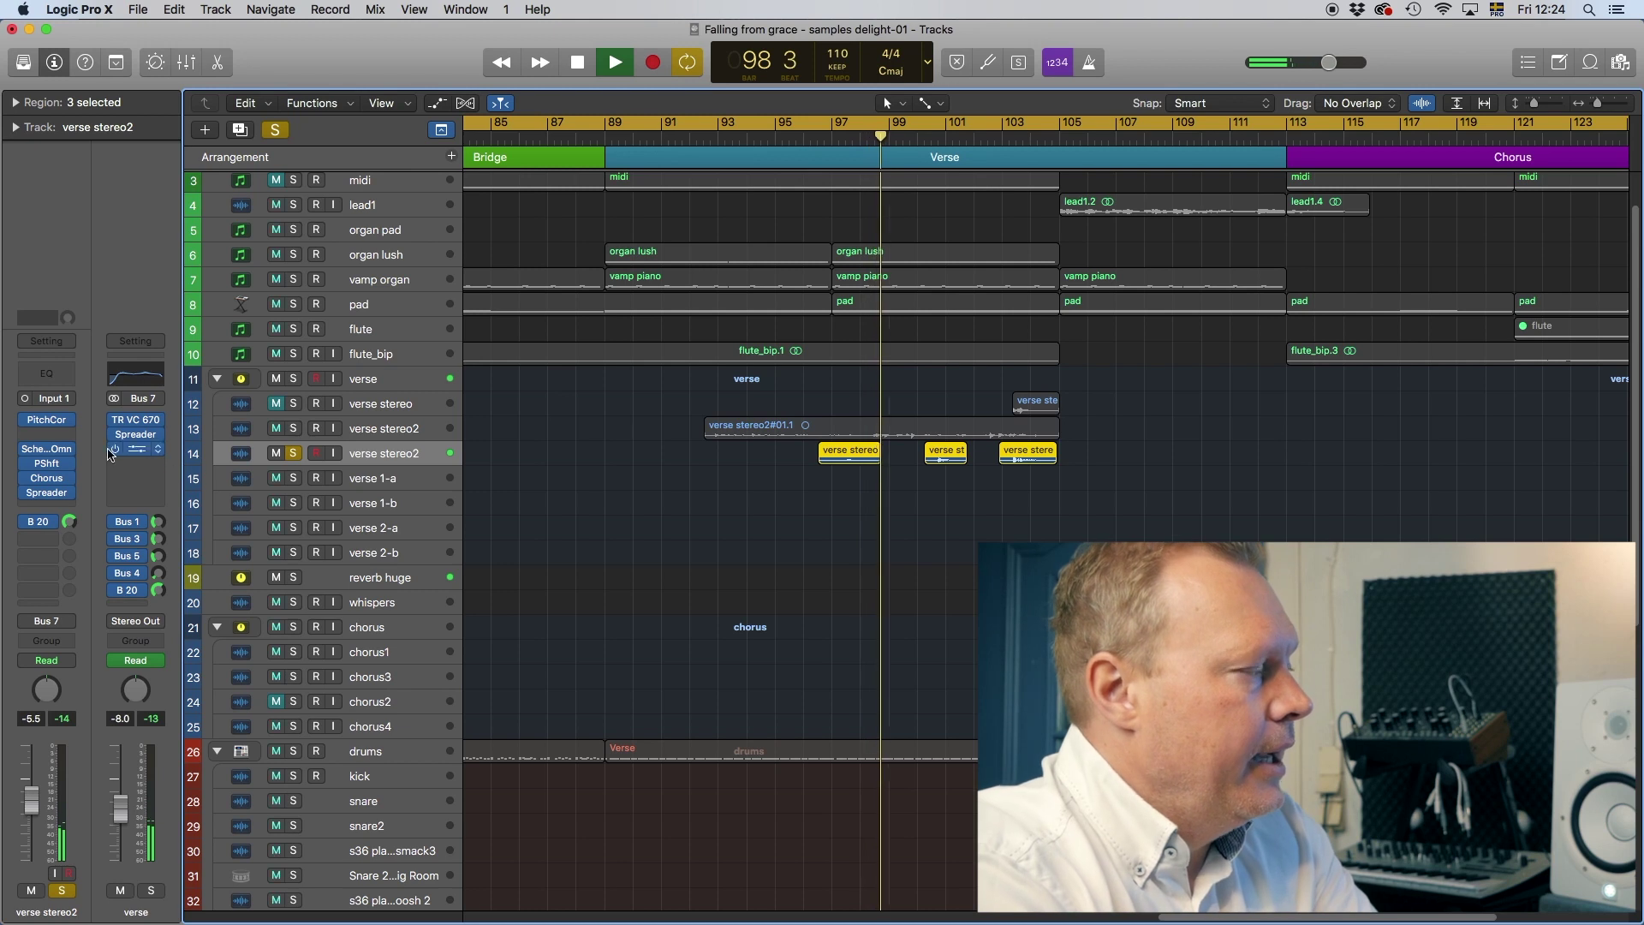
Step: Examine the soloed verse stereo2 track's Pitch Shifter and its Chorus with the Vocal Backups preset, closing both and stopping playback
{"action": "left_click", "coordinate": [46, 463]}
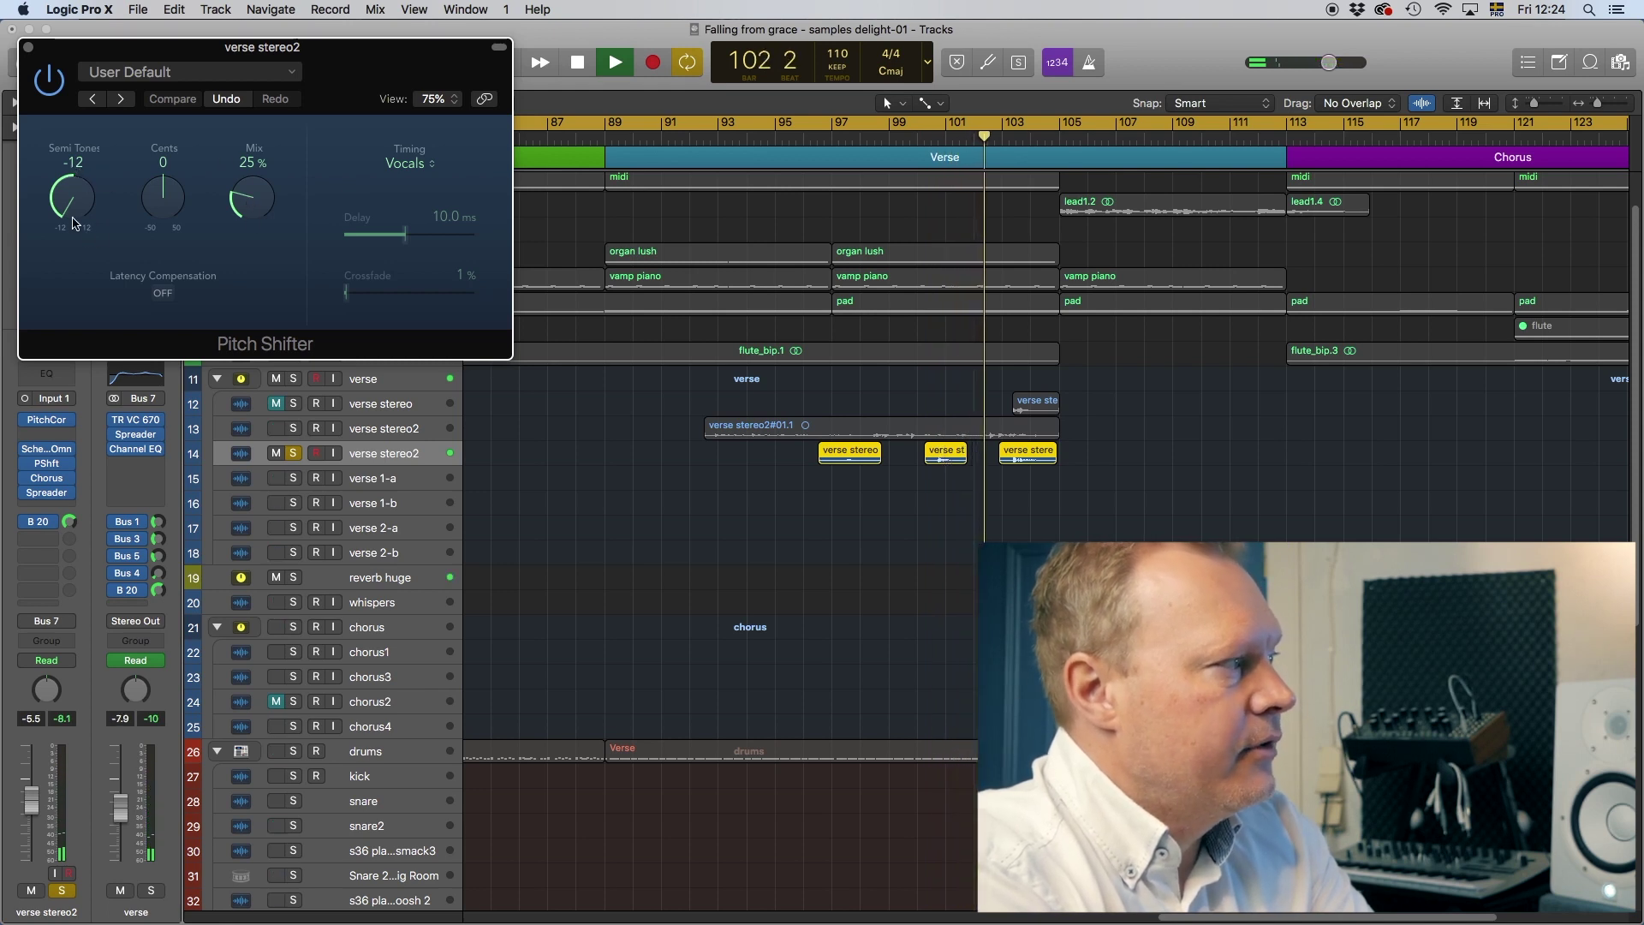
{"action": "left_click_drag", "start_coordinate": [105, 54], "coordinate": [283, 233]}
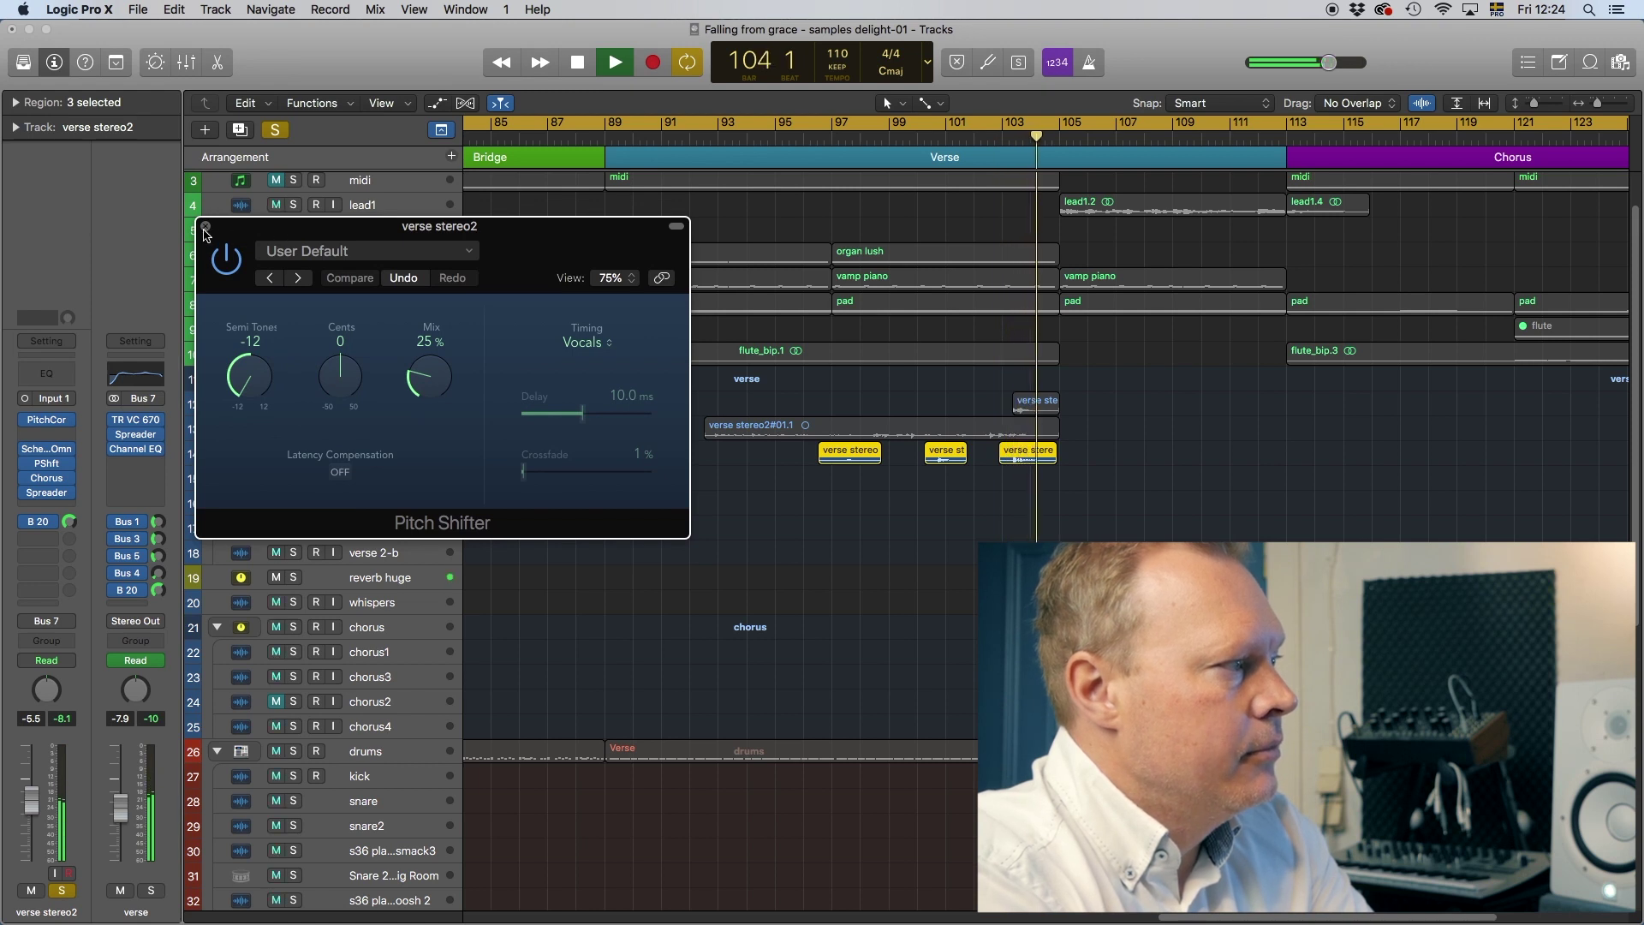
{"action": "left_click", "coordinate": [205, 228]}
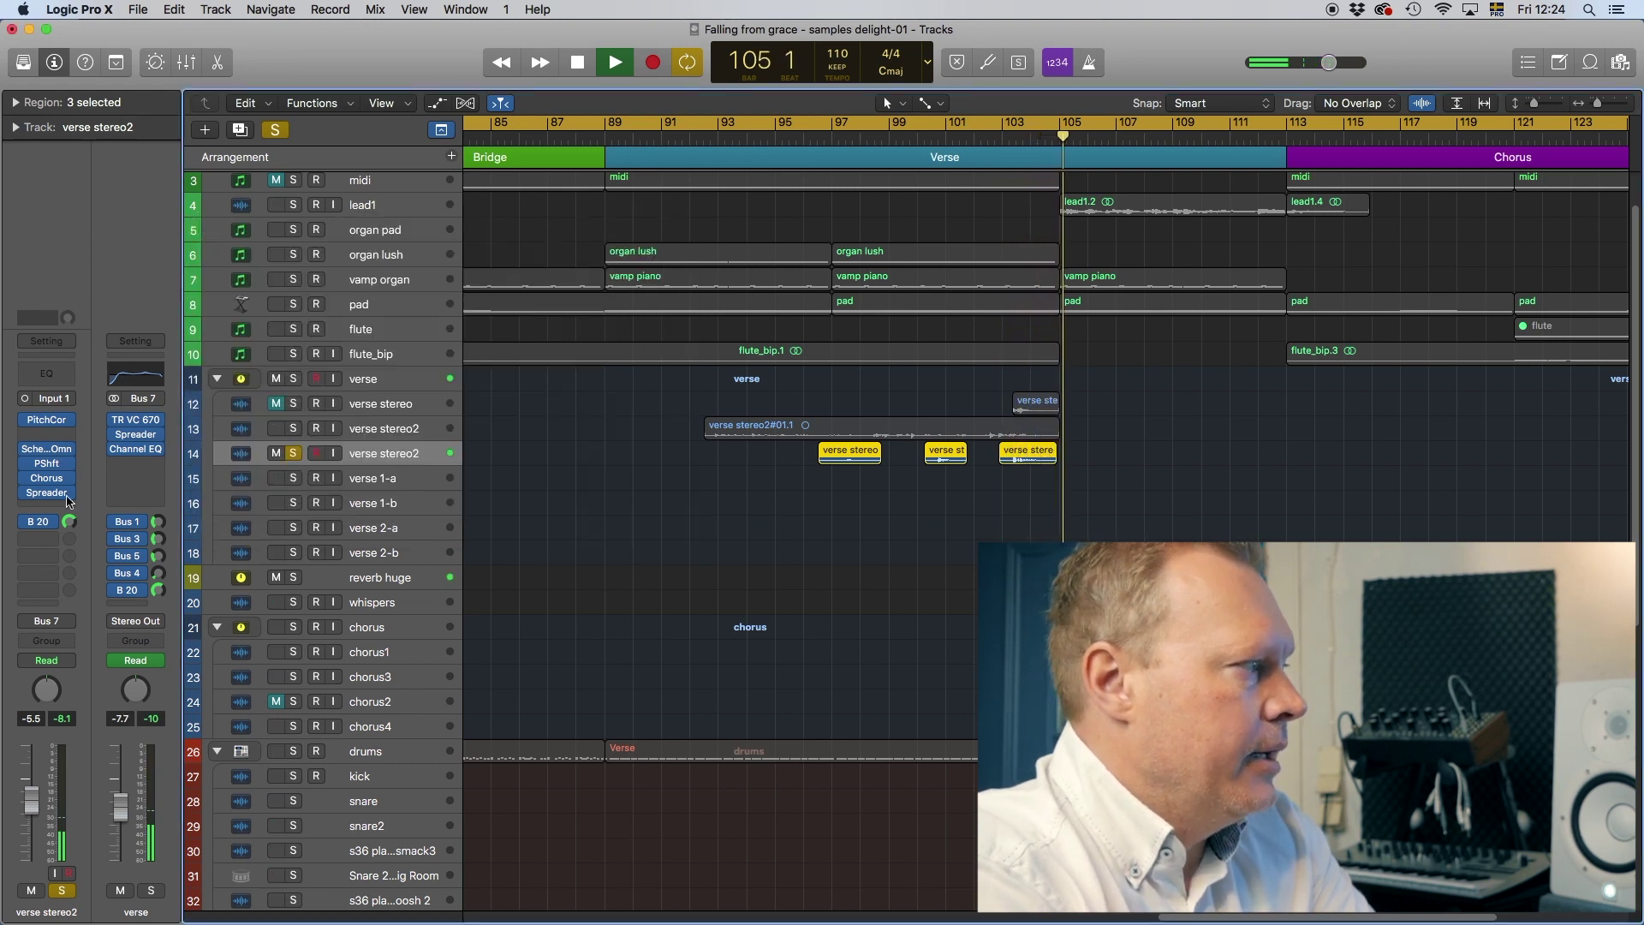
{"action": "left_click", "coordinate": [46, 478]}
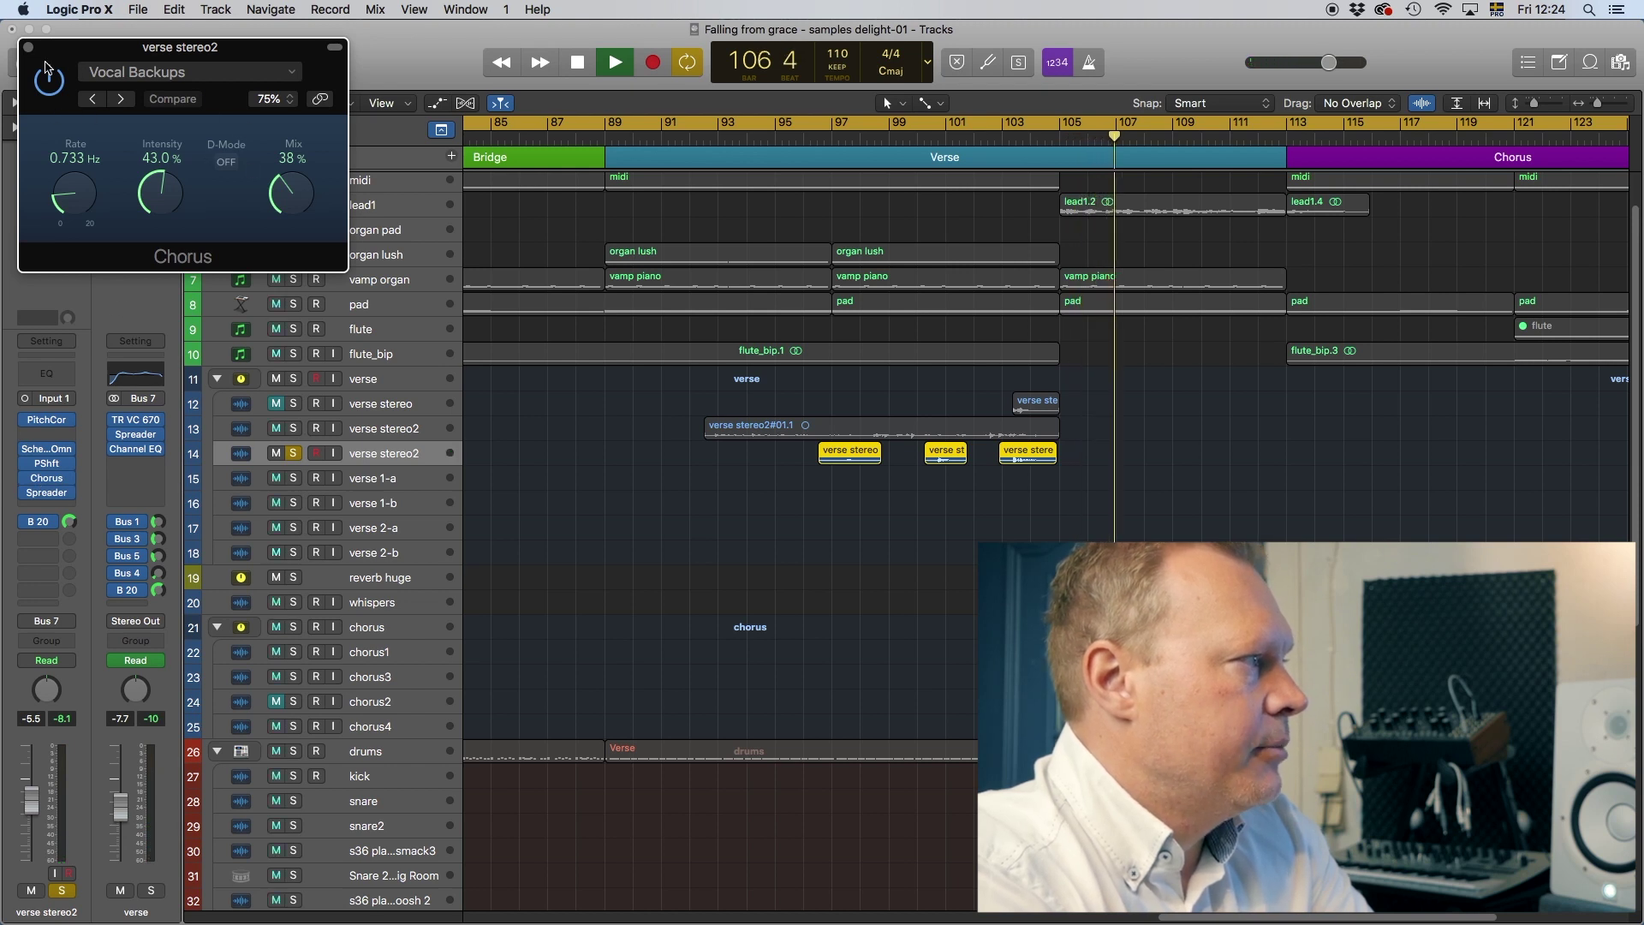
{"action": "key", "text": "super+w"}
{"action": "key", "text": "space"}
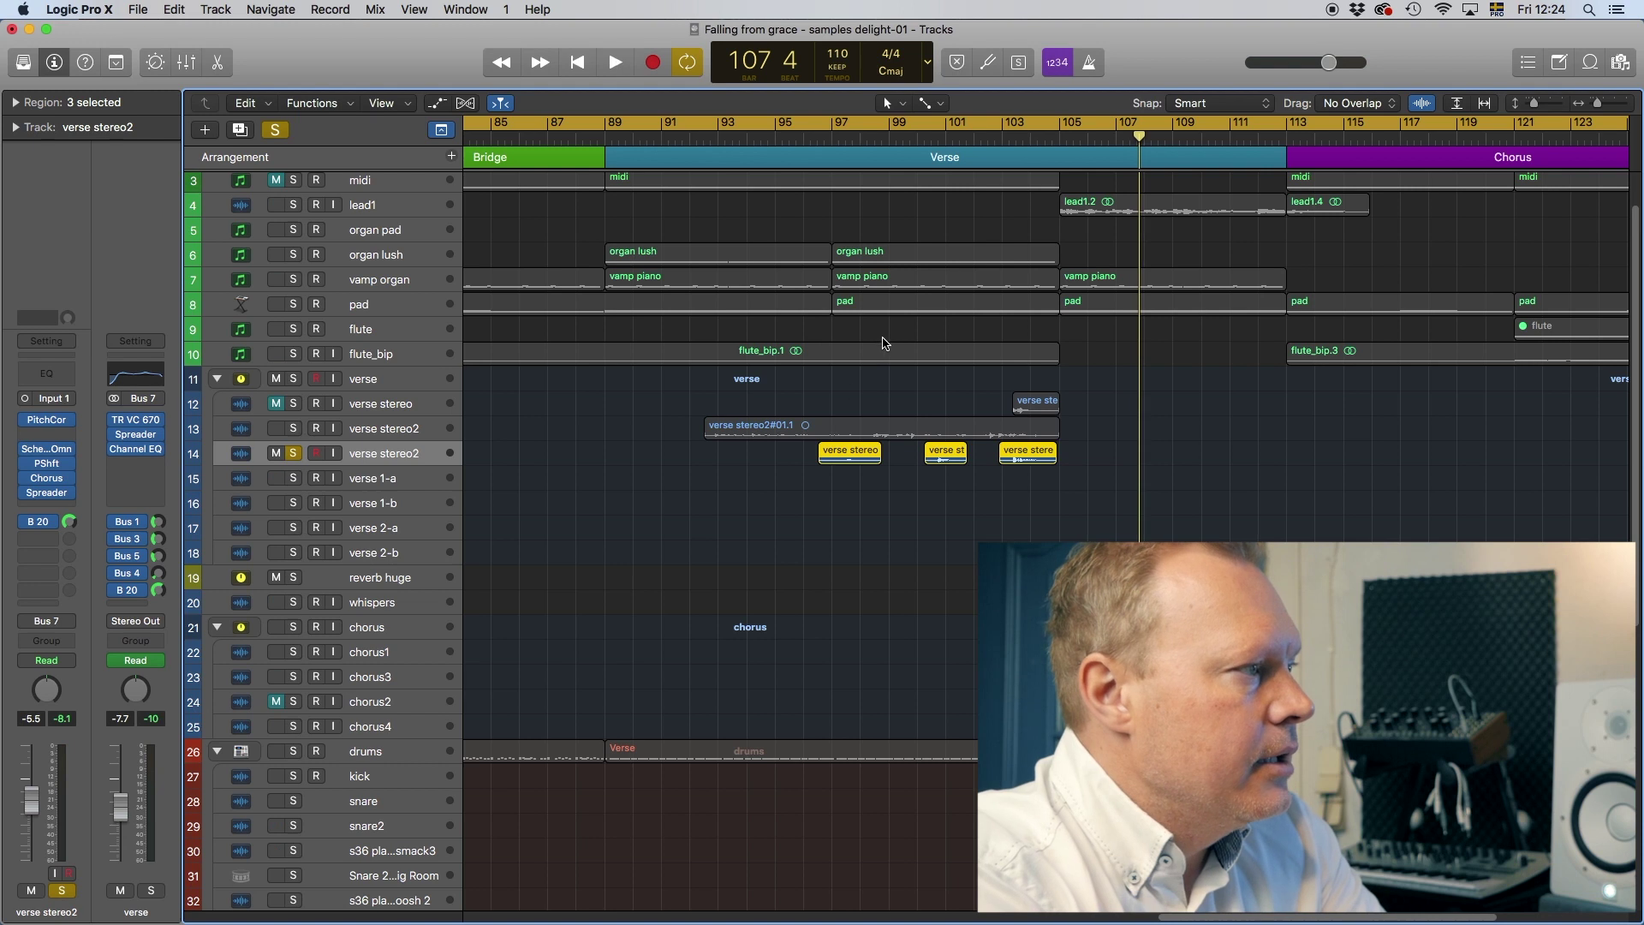
Step: Add the verse stereo track and then the long-region verse stereo2 track to the solo, and listen to the verse vocals together
{"action": "left_click", "coordinate": [382, 410]}
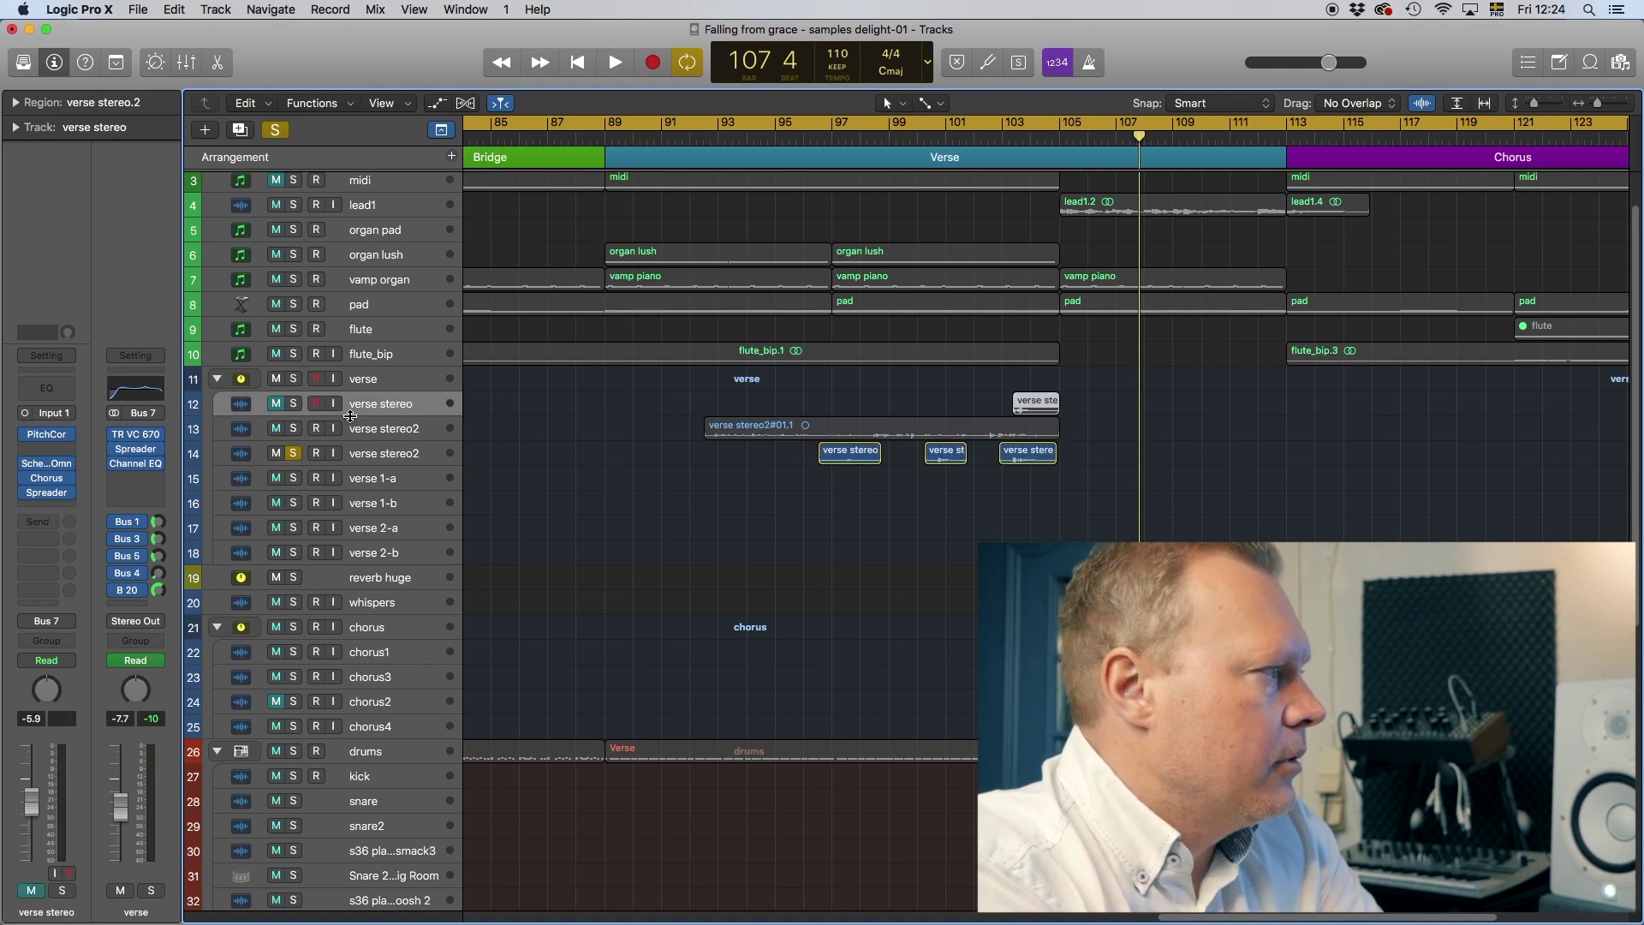
{"action": "left_click", "coordinate": [293, 404]}
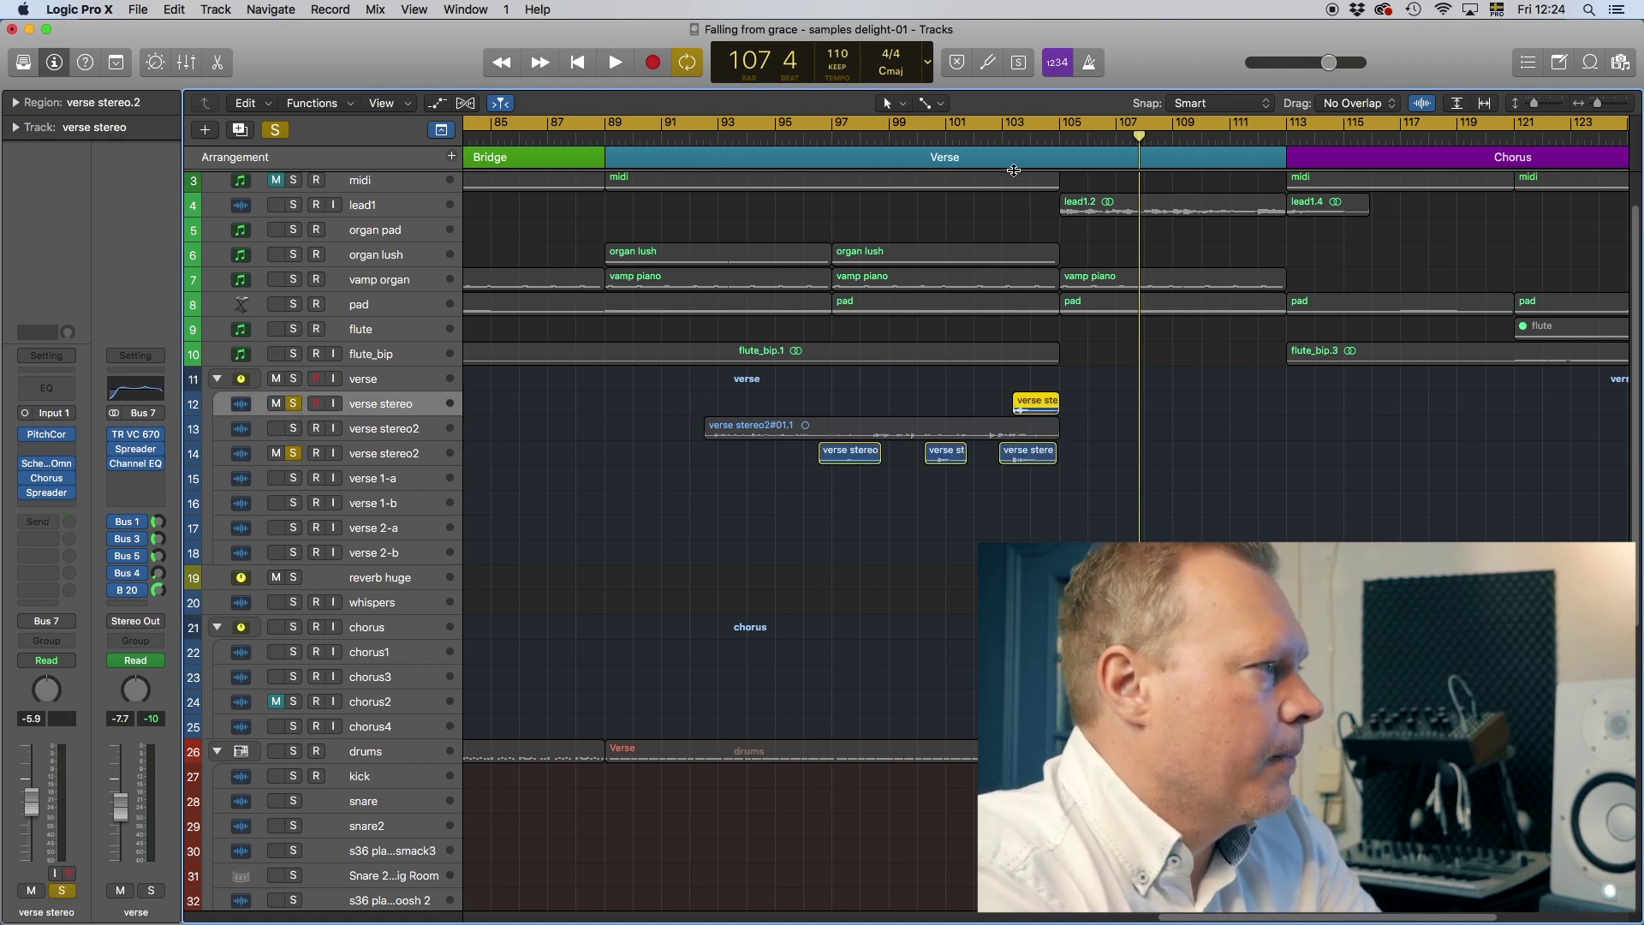
{"action": "left_click", "coordinate": [946, 137]}
{"action": "key", "text": "space"}
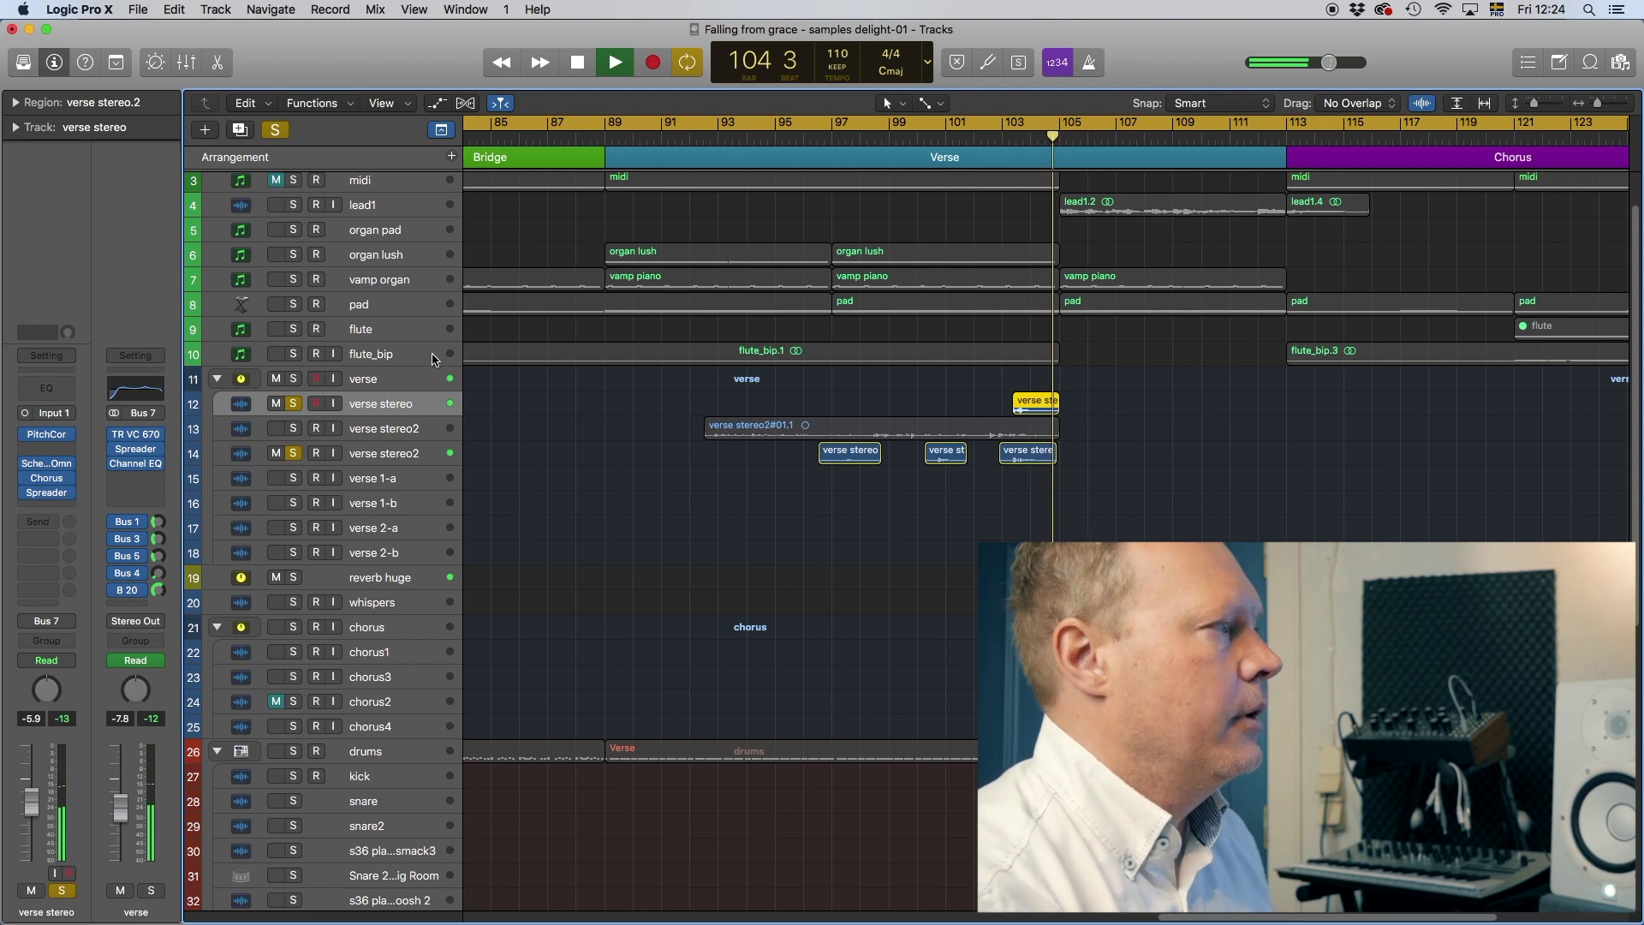
{"action": "left_click", "coordinate": [295, 430]}
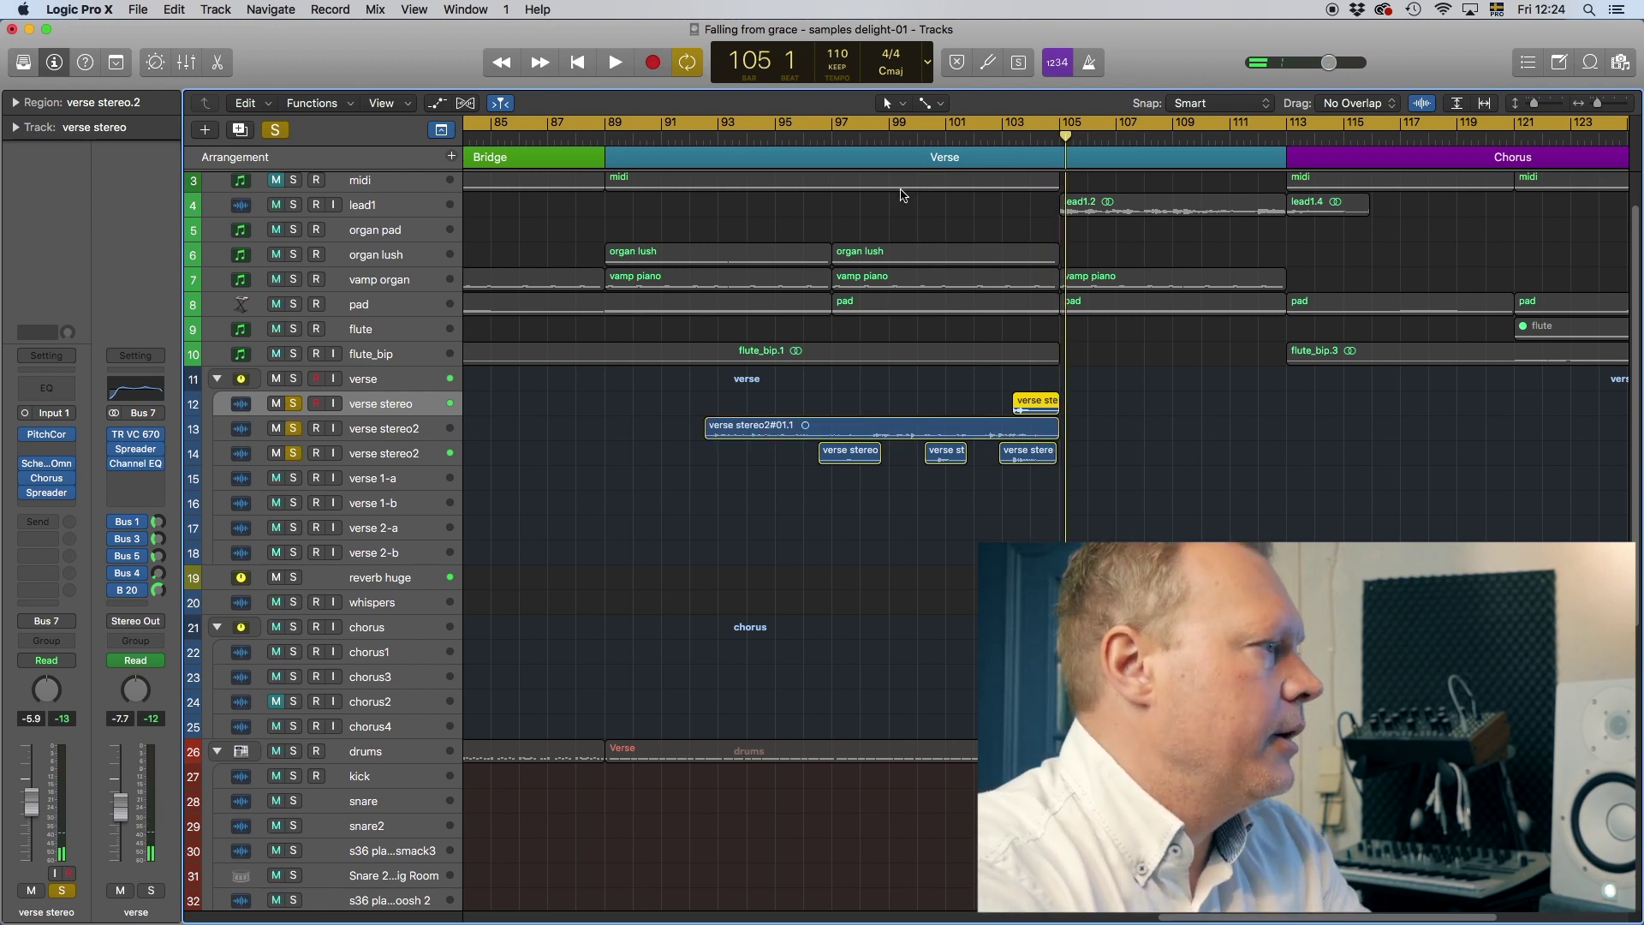
{"action": "key", "text": "space"}
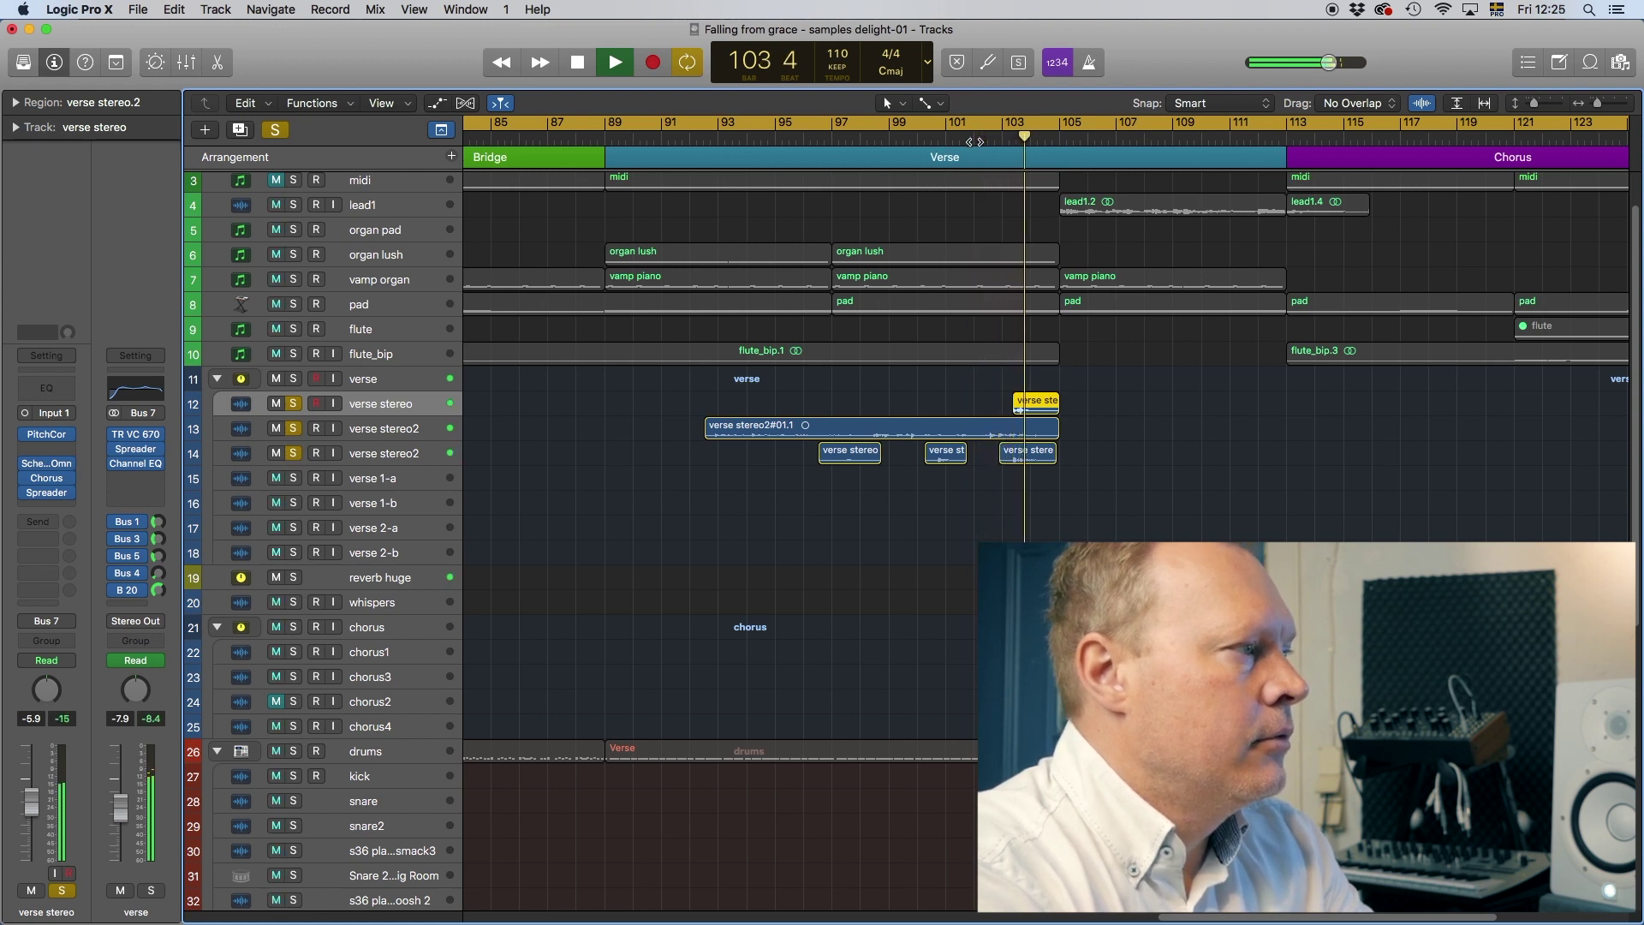
{"action": "key", "text": "space"}
Step: Mute the verse stereo track and clear the solo on all three verse vocal tracks
{"action": "left_click", "coordinate": [276, 404]}
{"action": "left_click", "coordinate": [293, 404]}
{"action": "left_click", "coordinate": [293, 428]}
{"action": "left_click", "coordinate": [293, 453]}
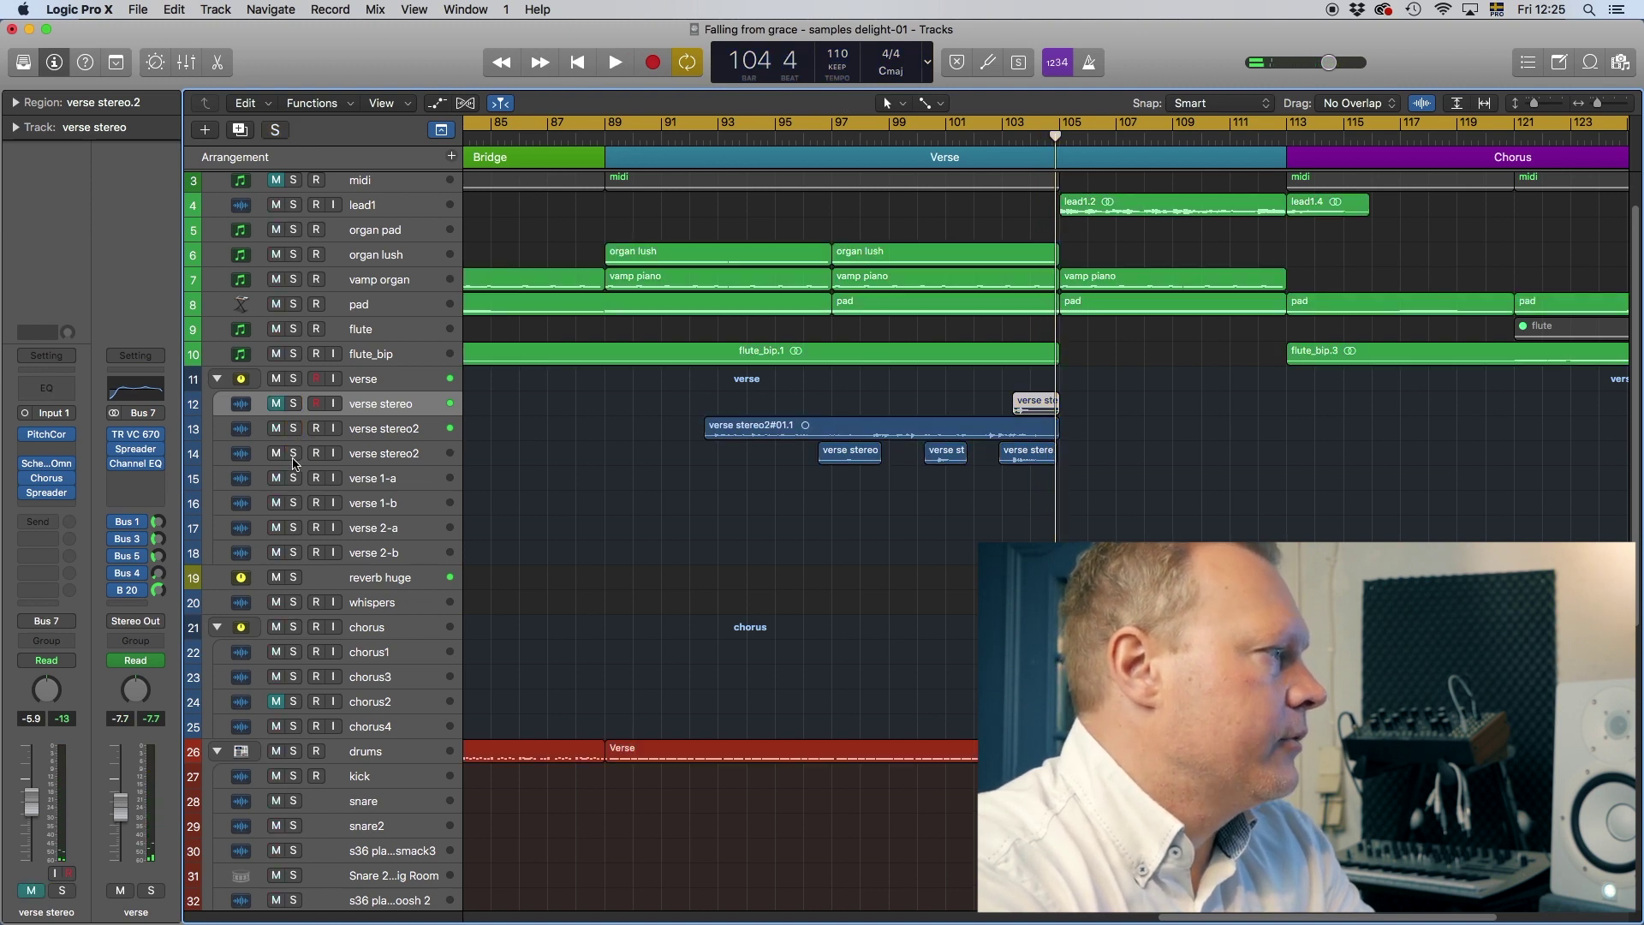
Step: Trace the verse stack's Bus 20 send to its reverb huge auxiliary and select the reverb huge track
{"action": "left_click", "coordinate": [377, 382]}
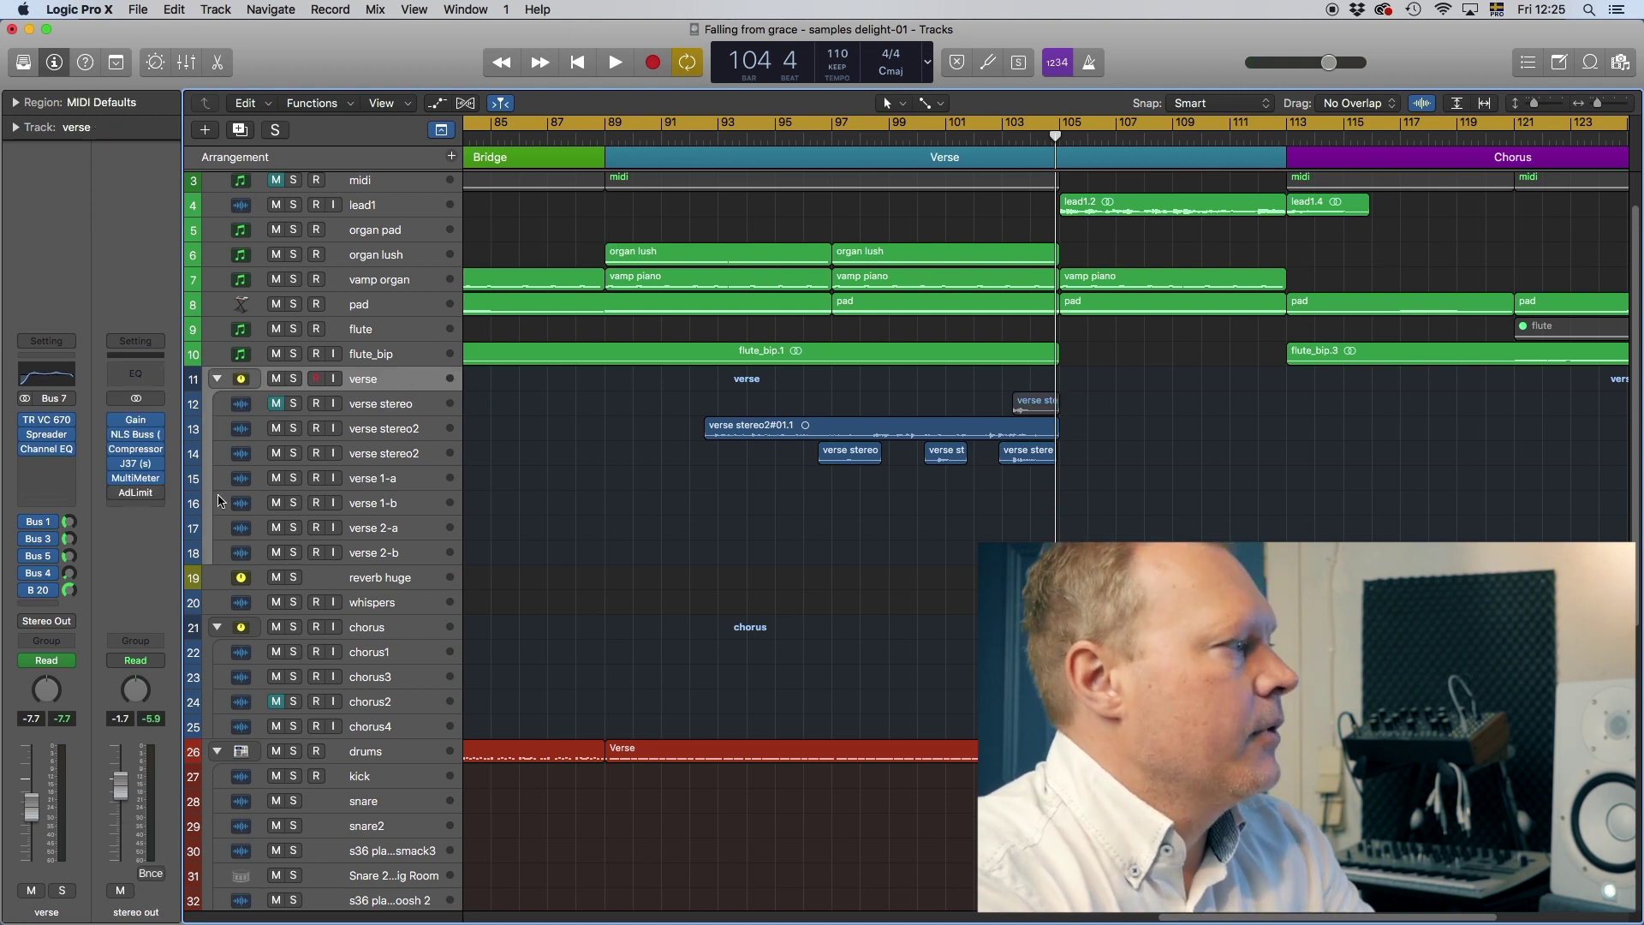
{"action": "left_click", "coordinate": [38, 591]}
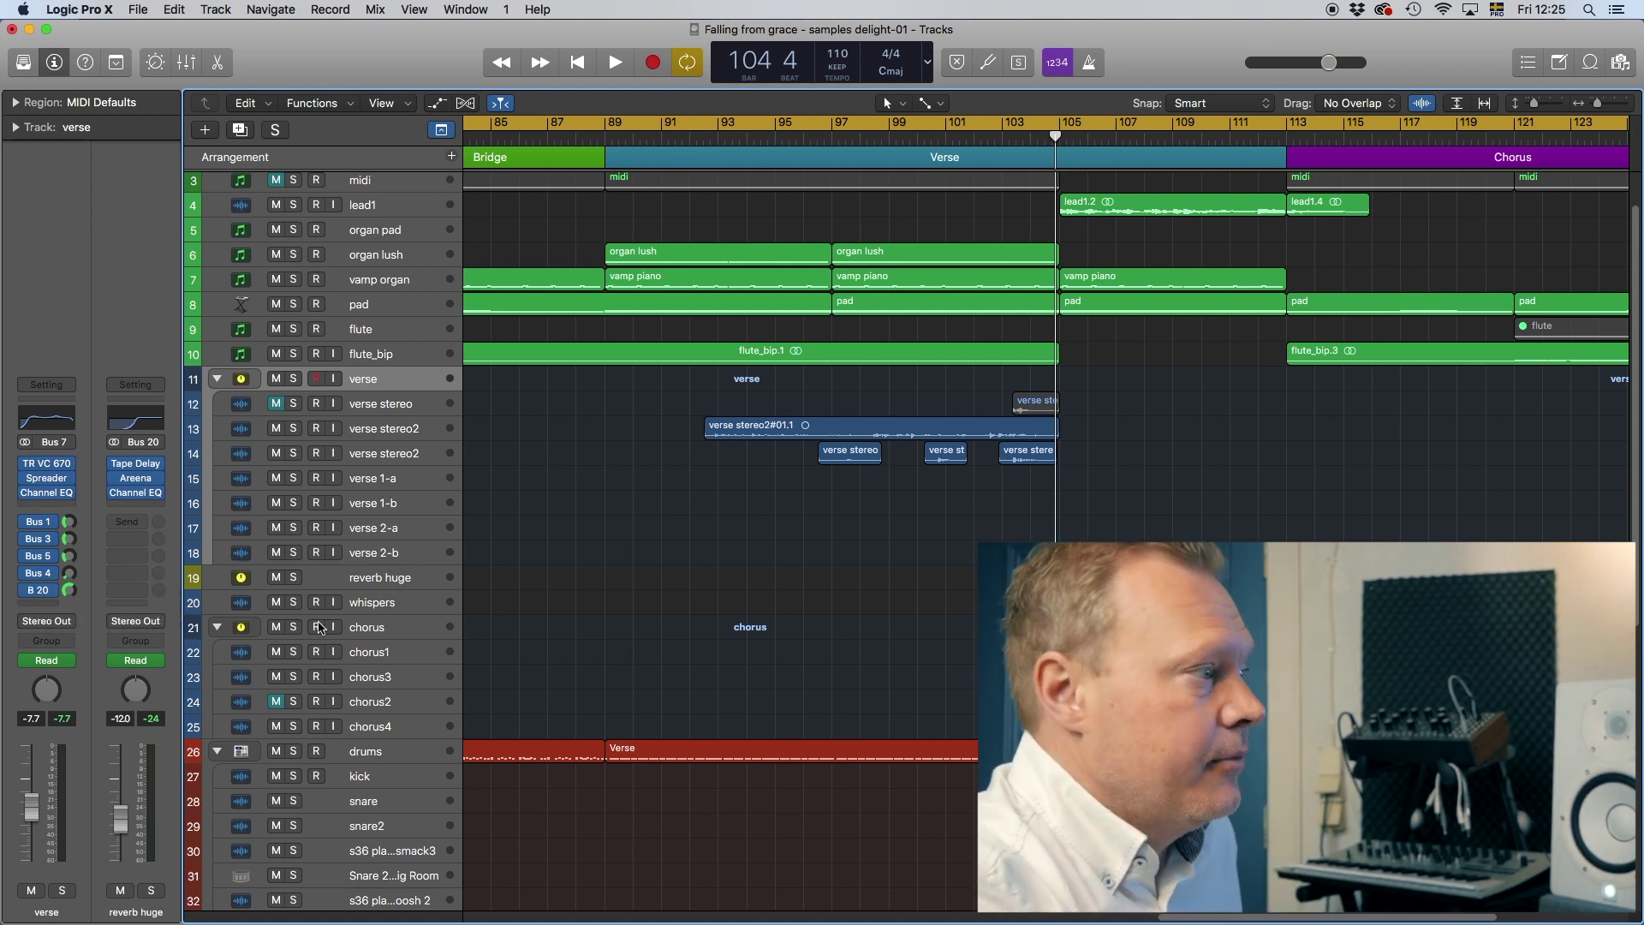
{"action": "left_click", "coordinate": [412, 586]}
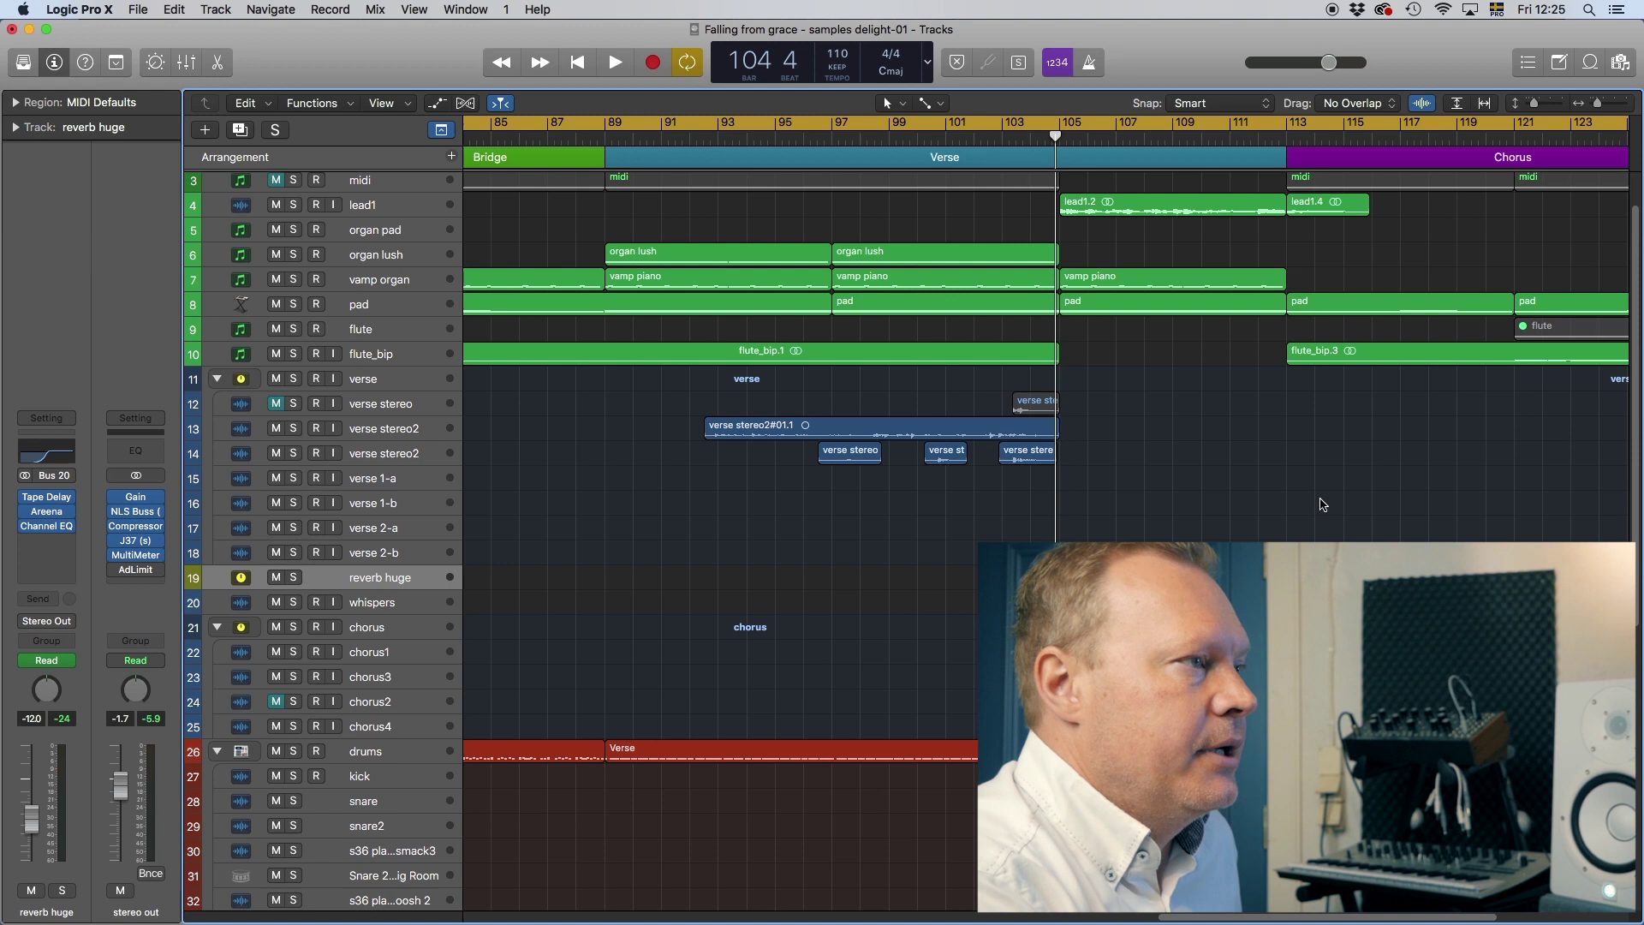
Step: Look in the mixer at the Create Track option for a bus channel strip, dismiss it without applying, and close the mixer
{"action": "left_click", "coordinate": [176, 59]}
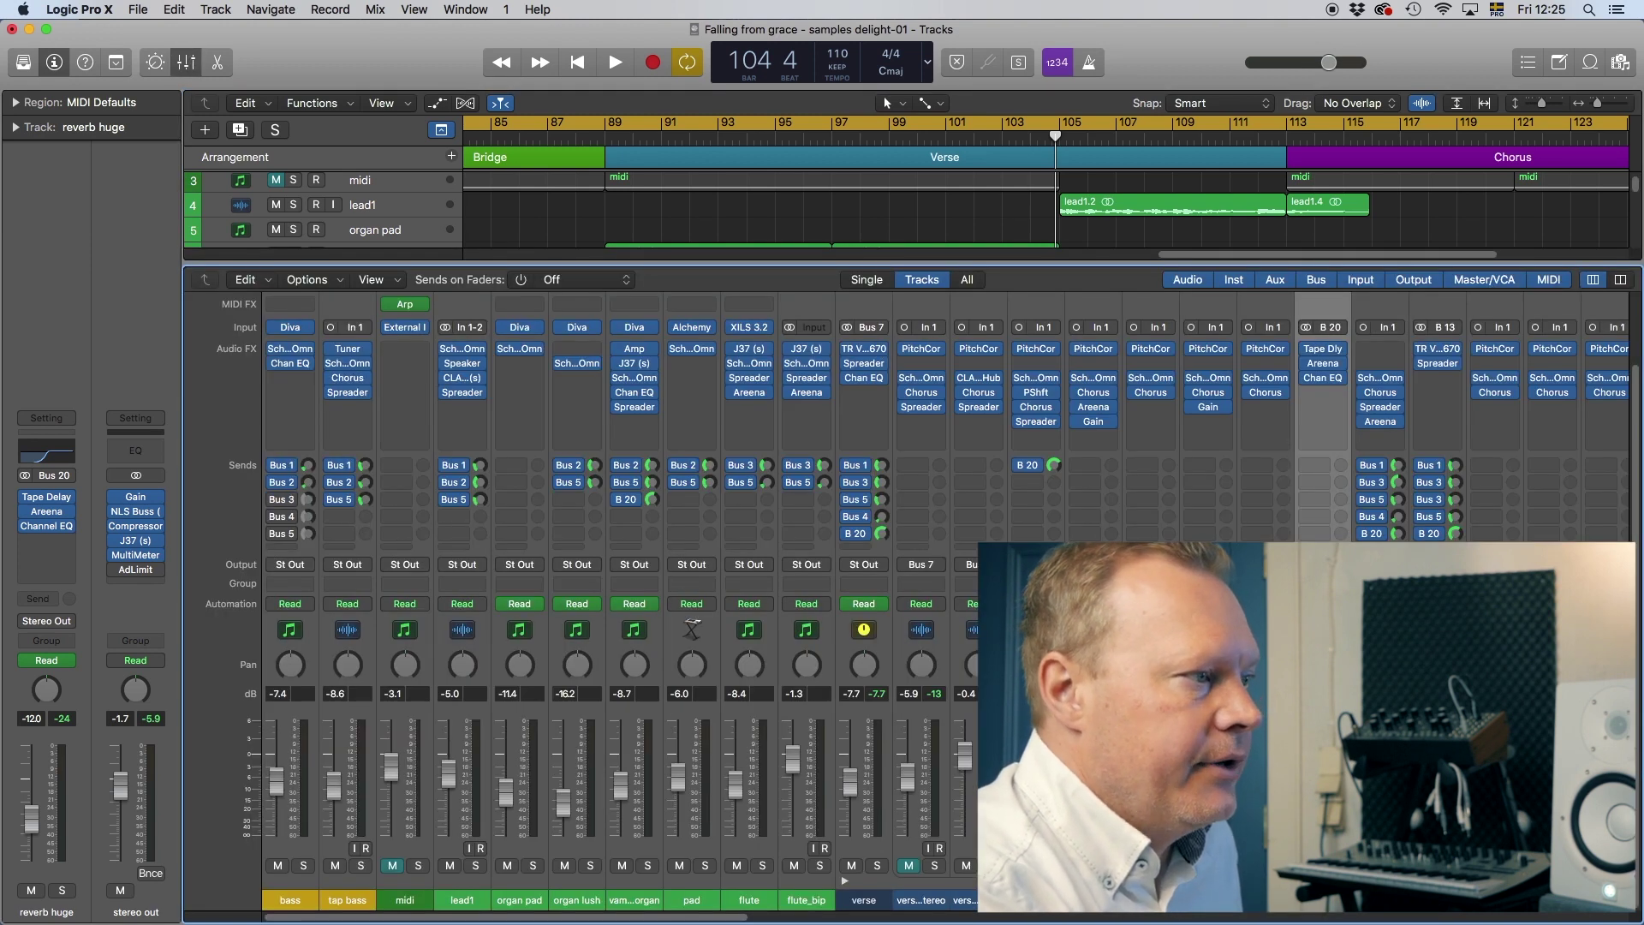
{"action": "scroll", "coordinate": [617, 599], "scroll_direction": "right", "scroll_amount": 10}
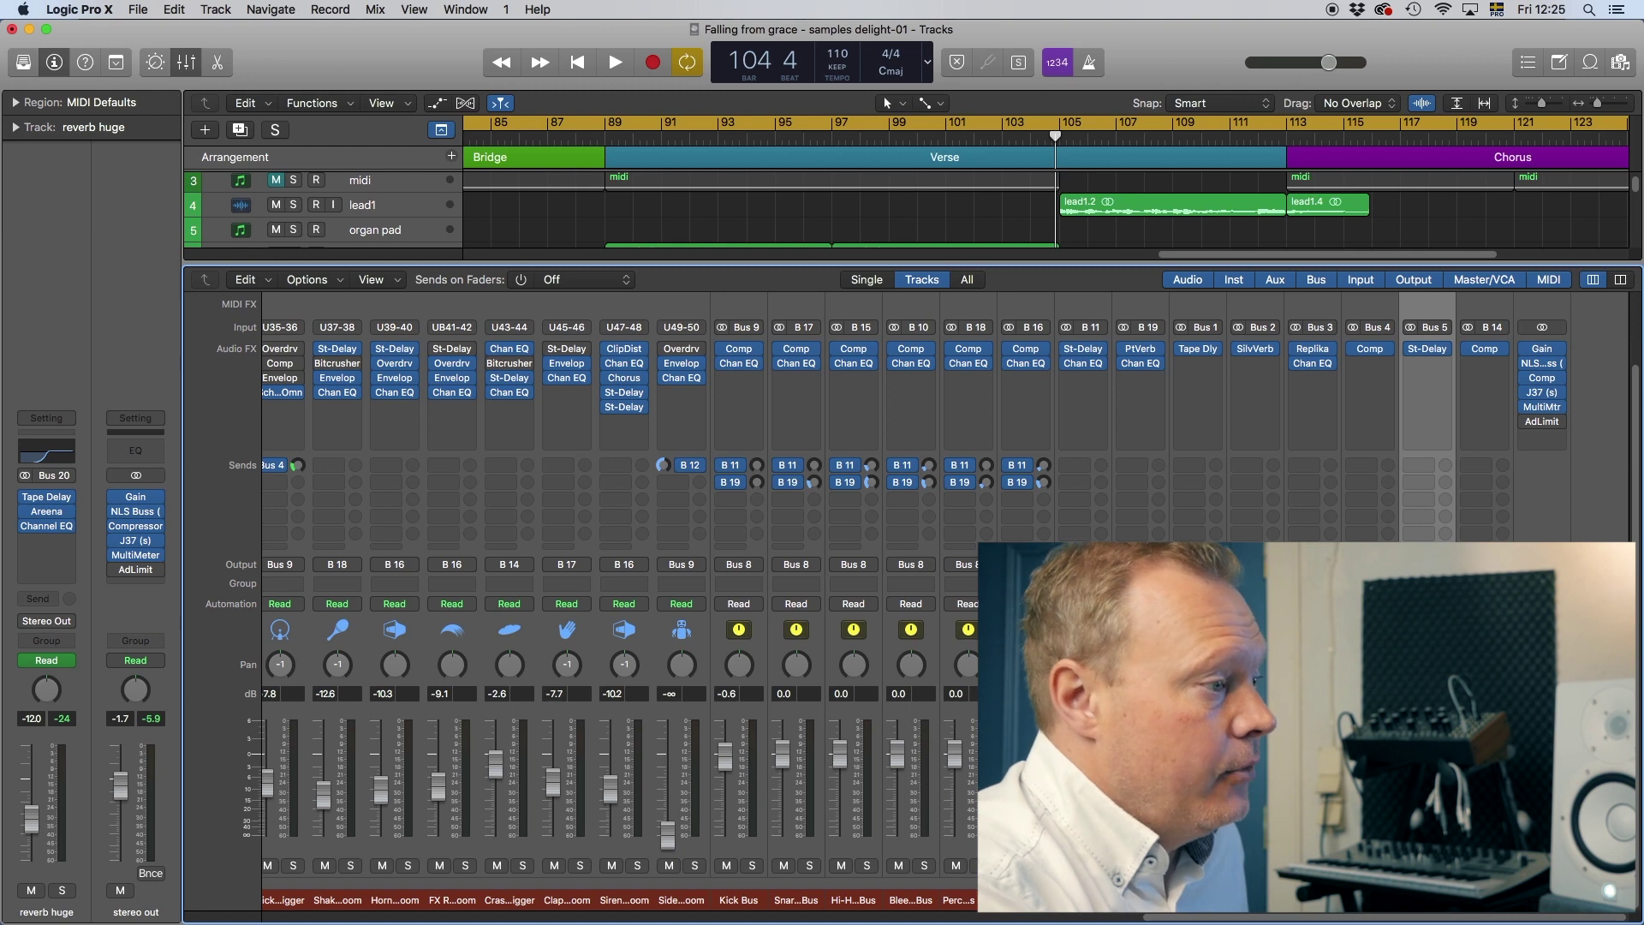
{"action": "right_click", "coordinate": [1439, 305]}
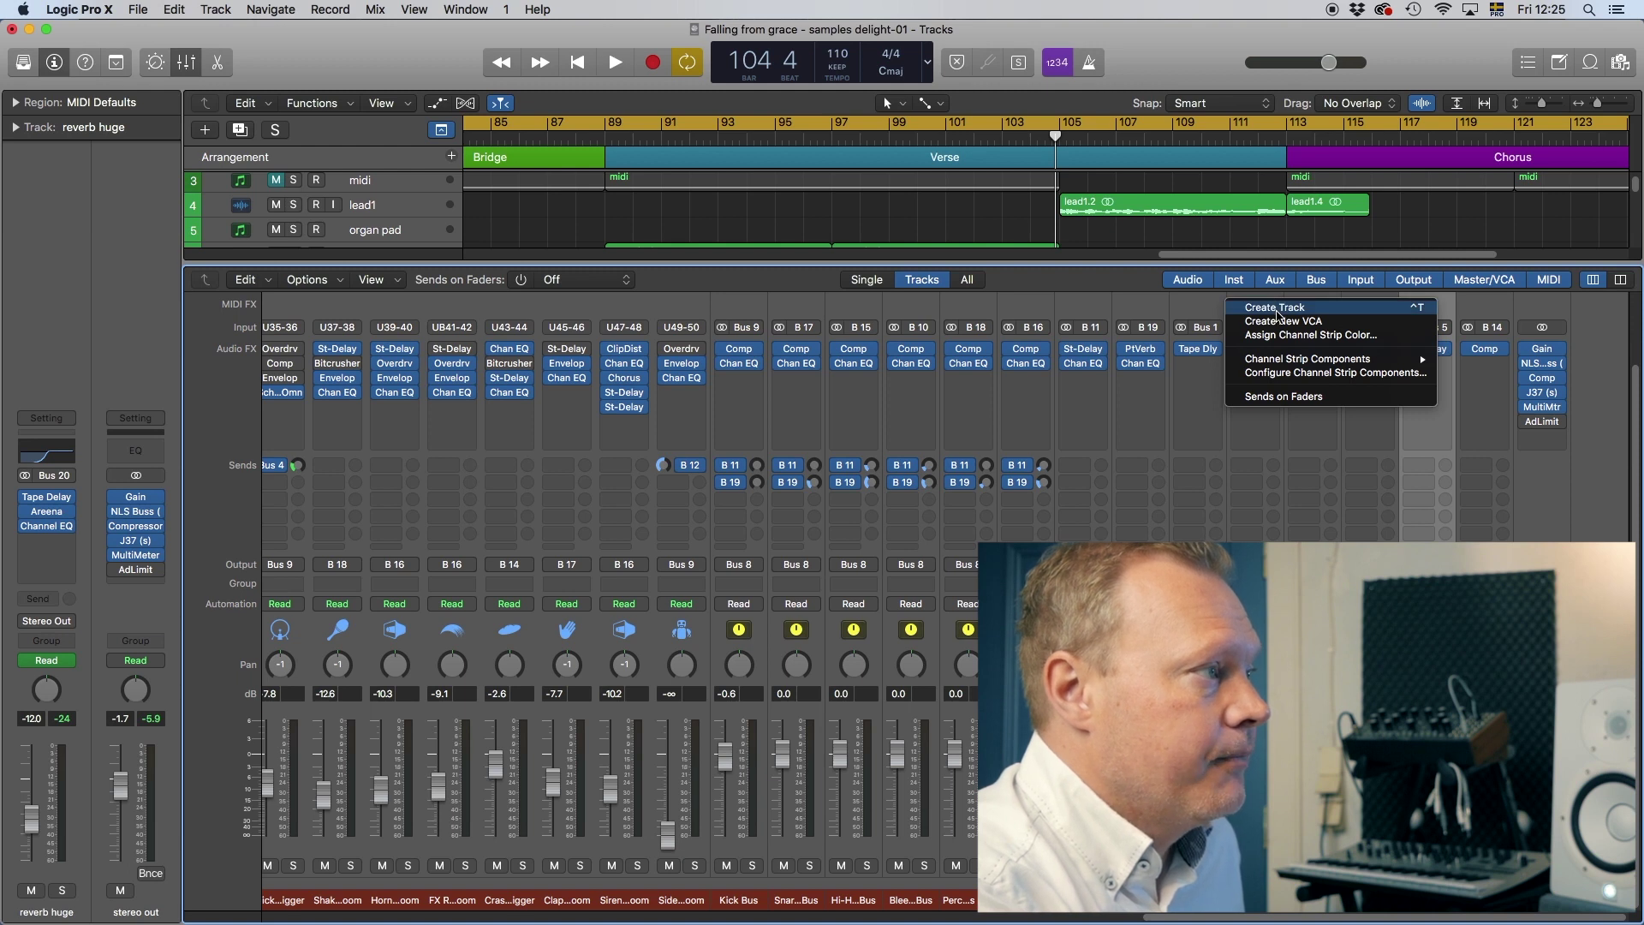
{"action": "left_click", "coordinate": [186, 60]}
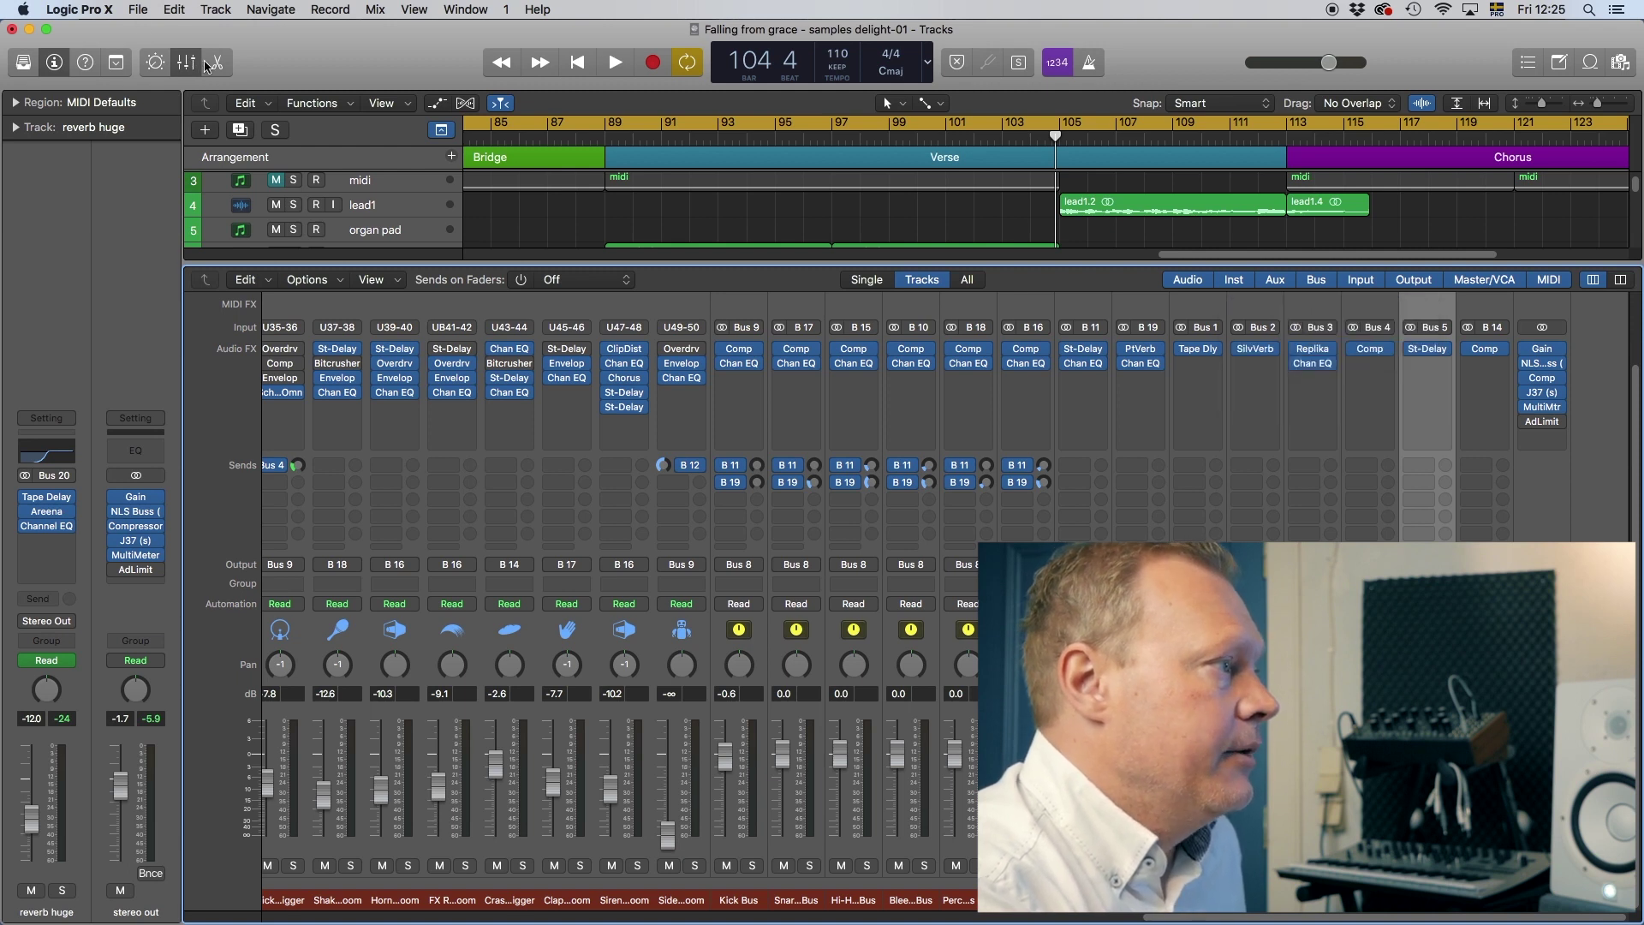
{"action": "left_click", "coordinate": [196, 64]}
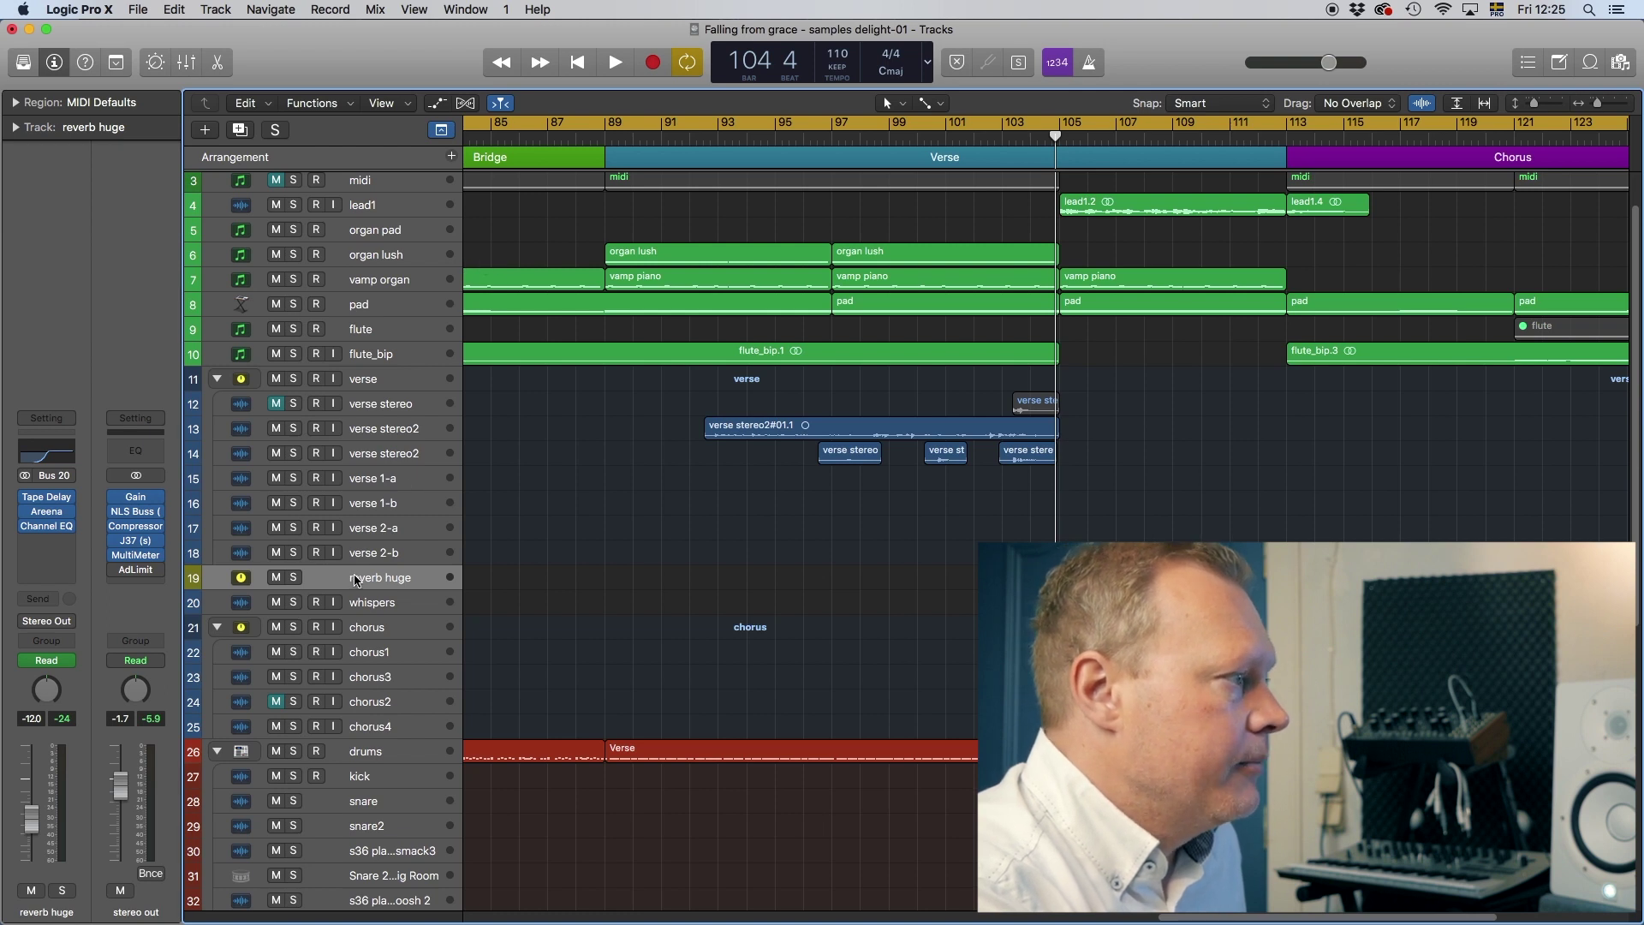
Step: Display track automation, play the verse from about bar 95 to check the reverb huge volume curve, stop, and hide the automation
{"action": "left_click", "coordinate": [443, 106]}
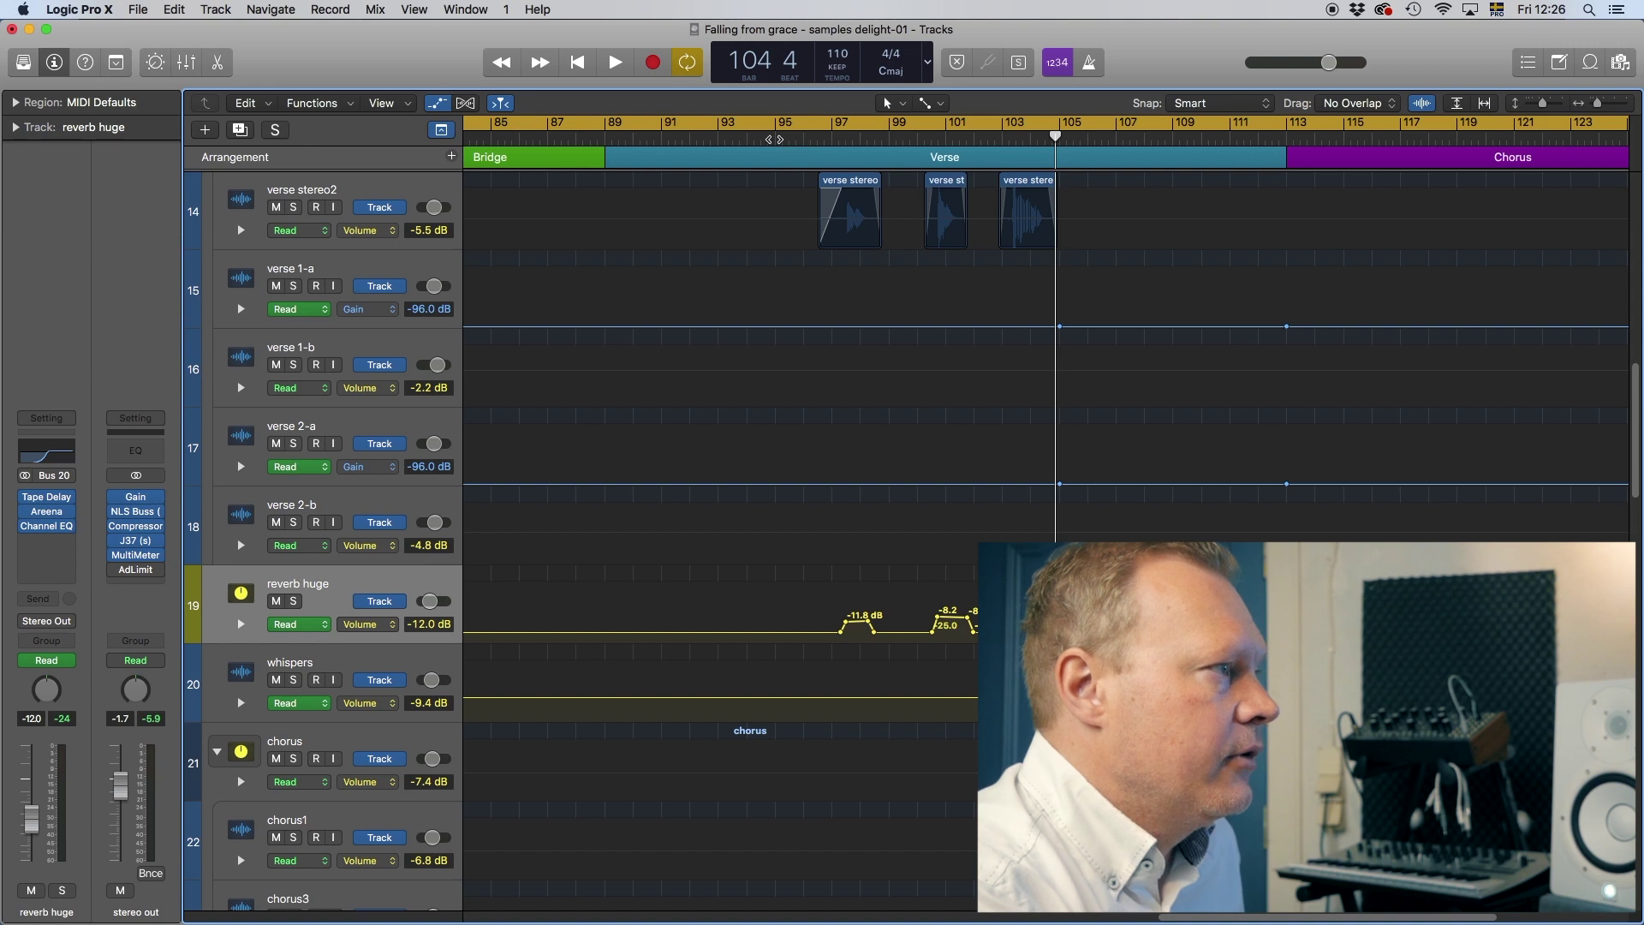
{"action": "left_click", "coordinate": [776, 137]}
{"action": "key", "text": "space"}
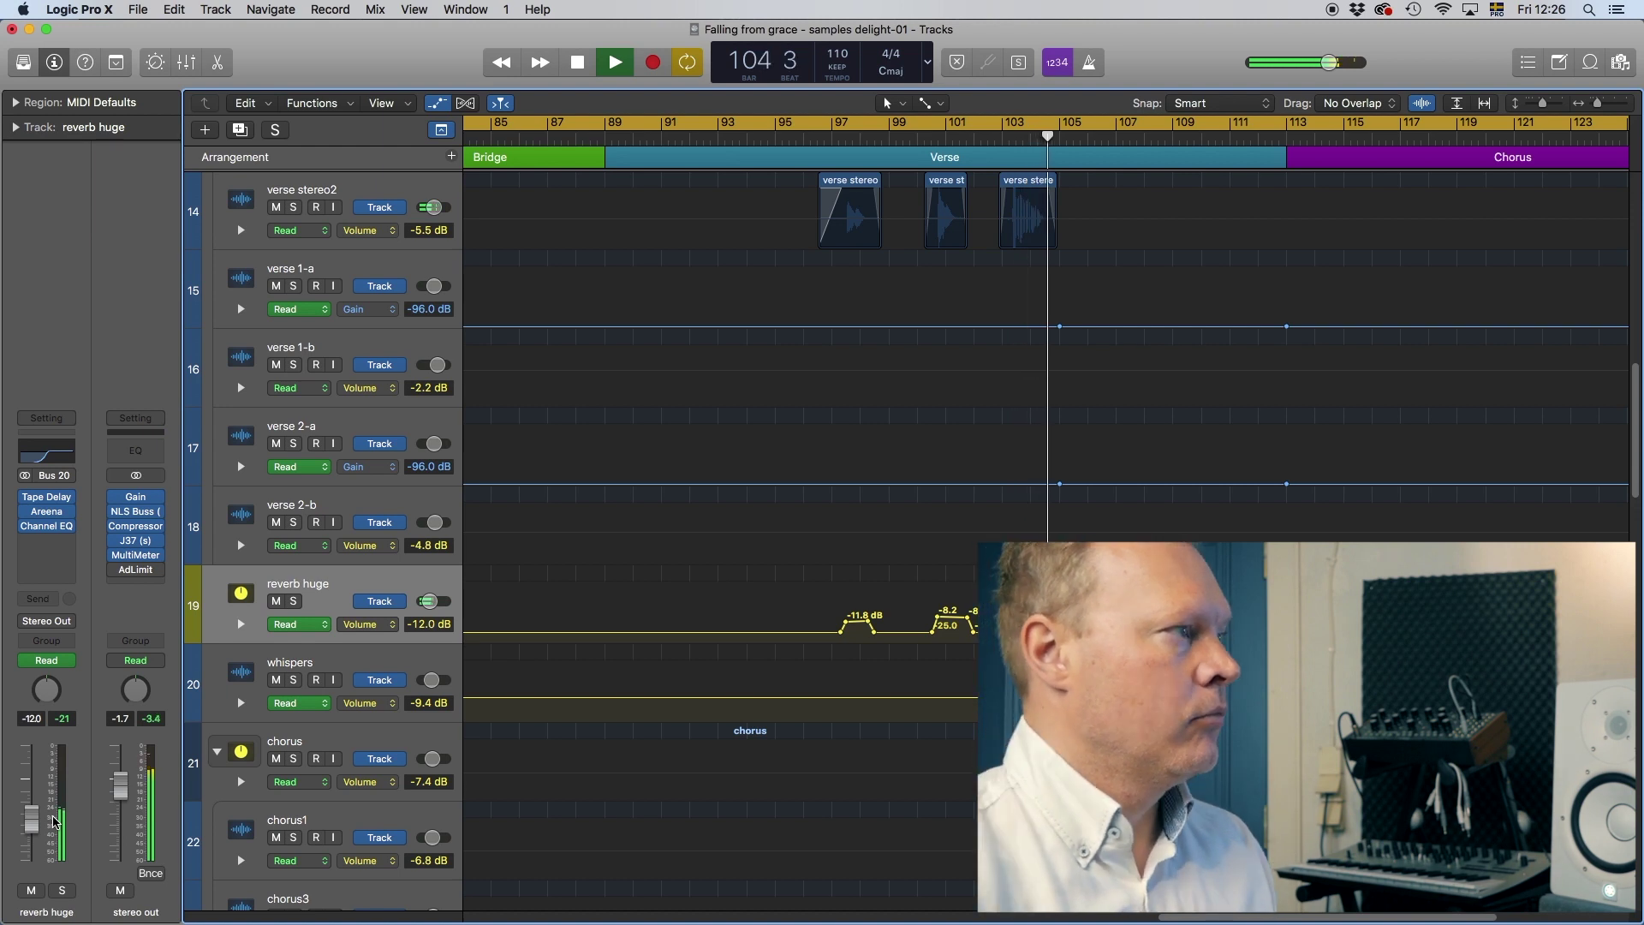
{"action": "key", "text": "space"}
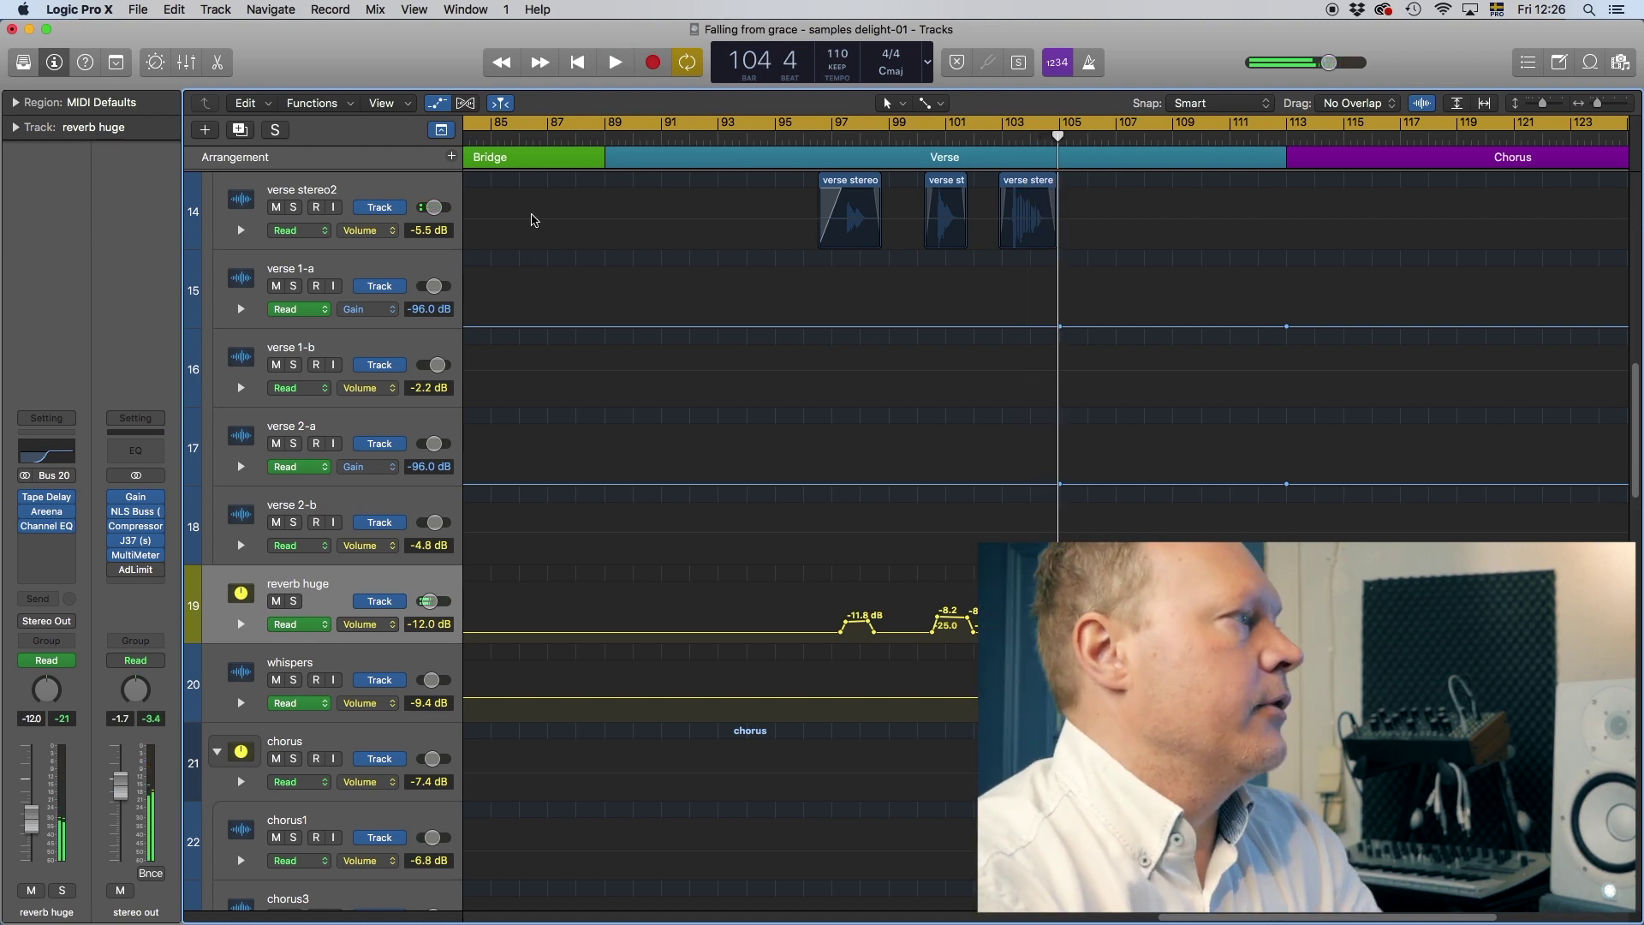
{"action": "left_click", "coordinate": [437, 103]}
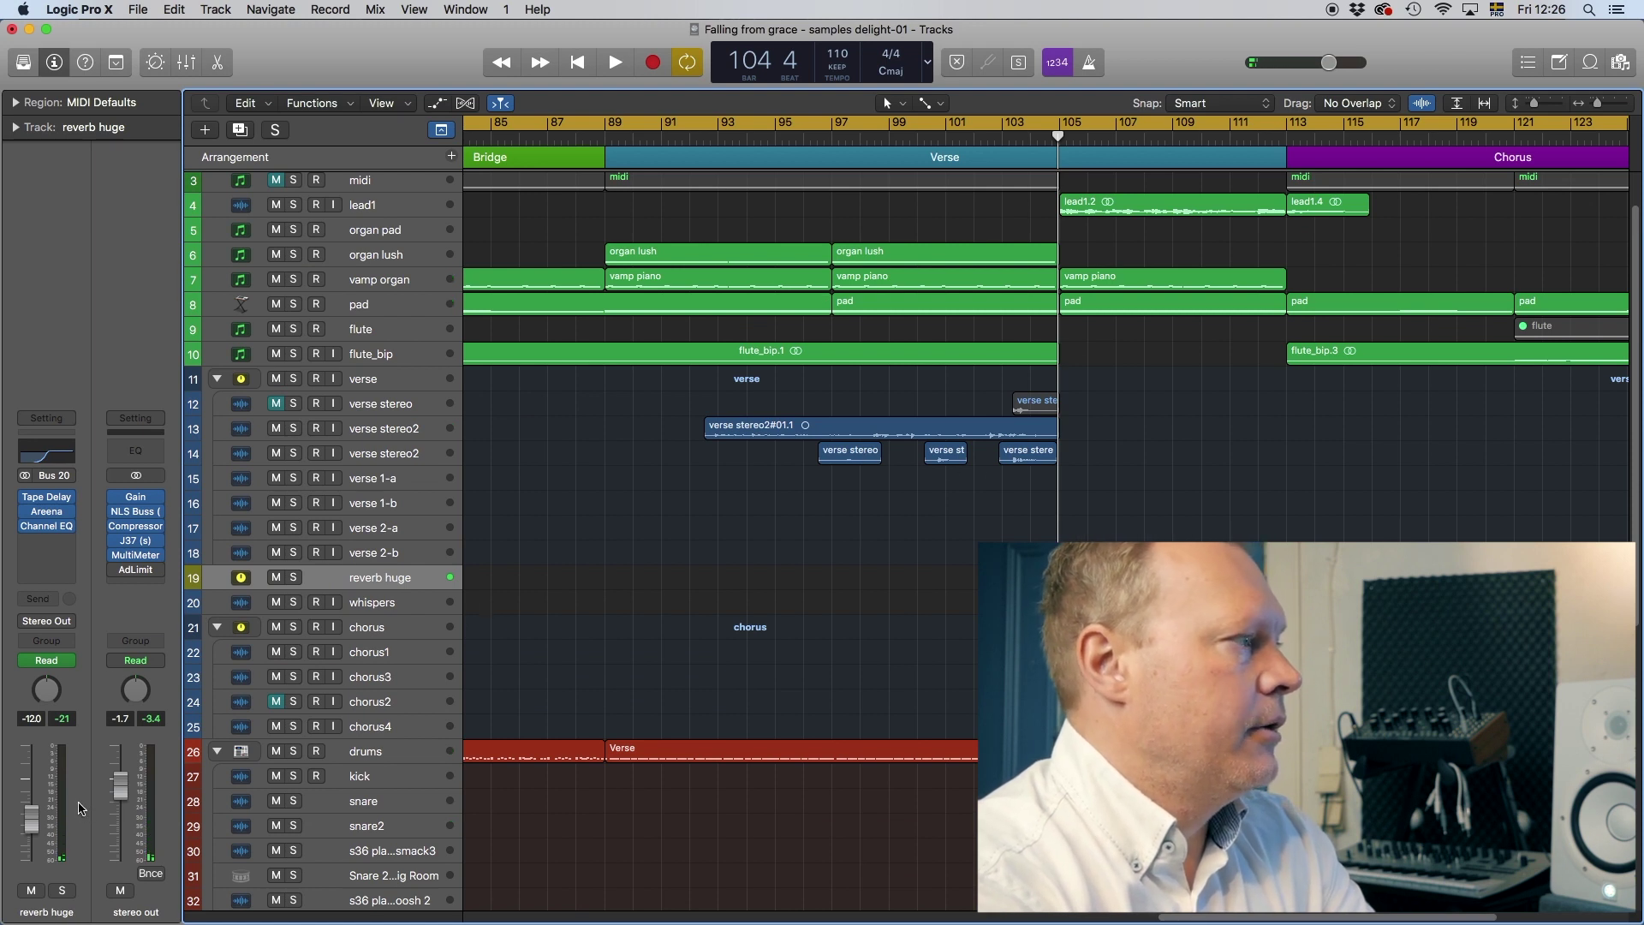
Step: Unmute the verse stereo track and move the playhead to the start of the Chorus at bar 113
{"action": "left_click", "coordinate": [275, 405]}
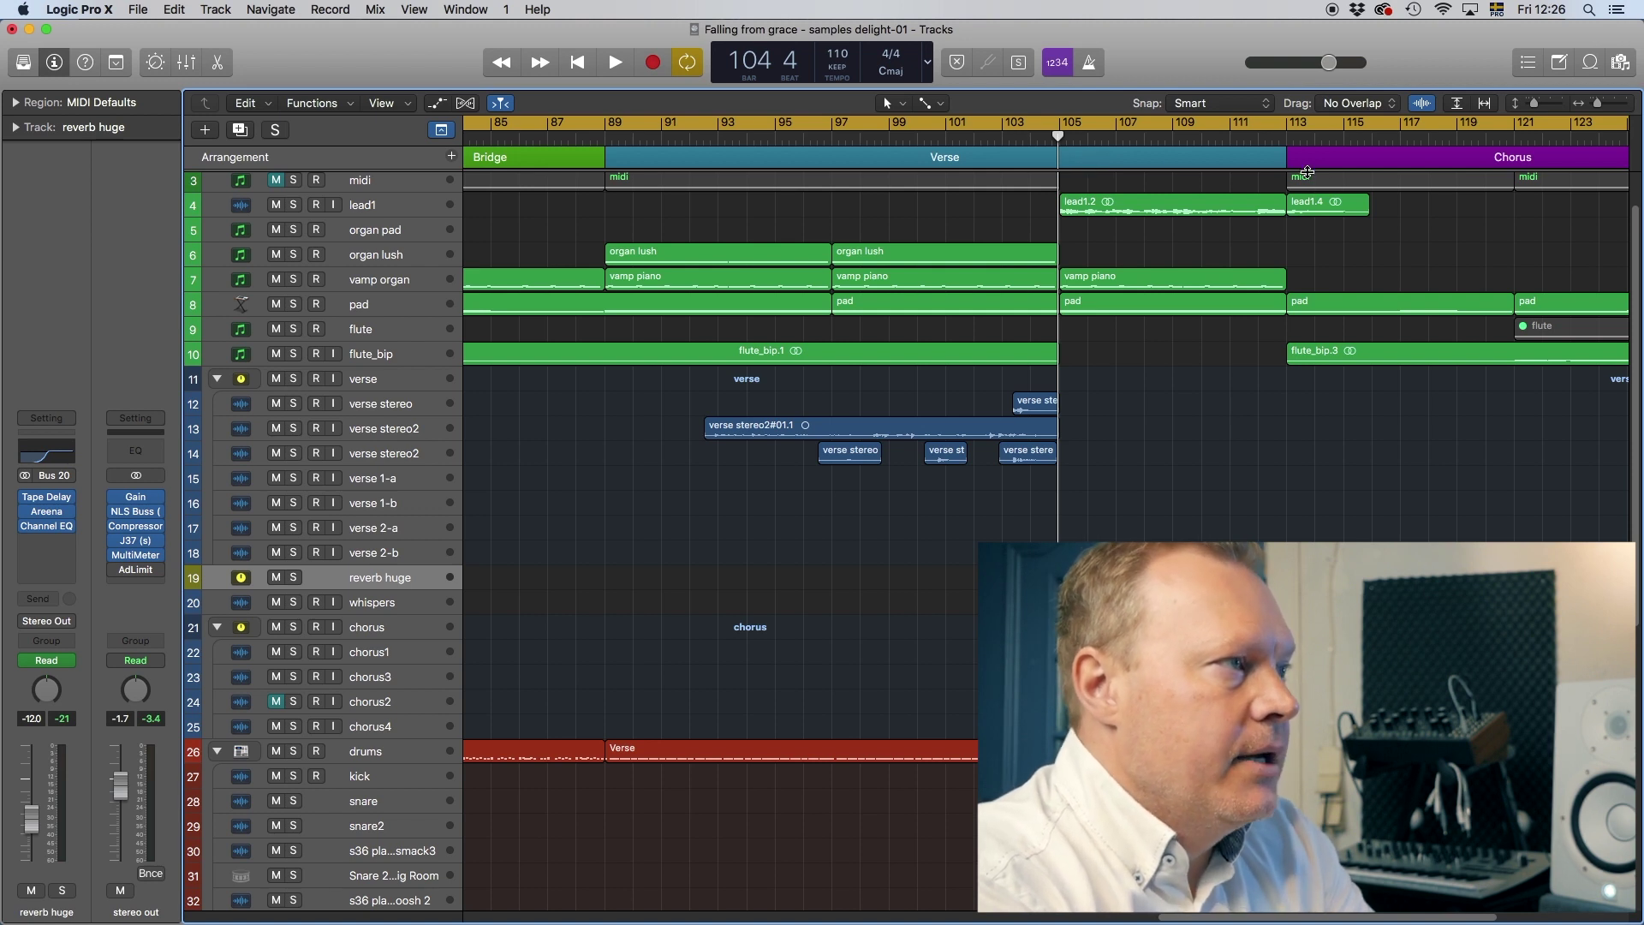
{"action": "key", "text": "alt+period"}
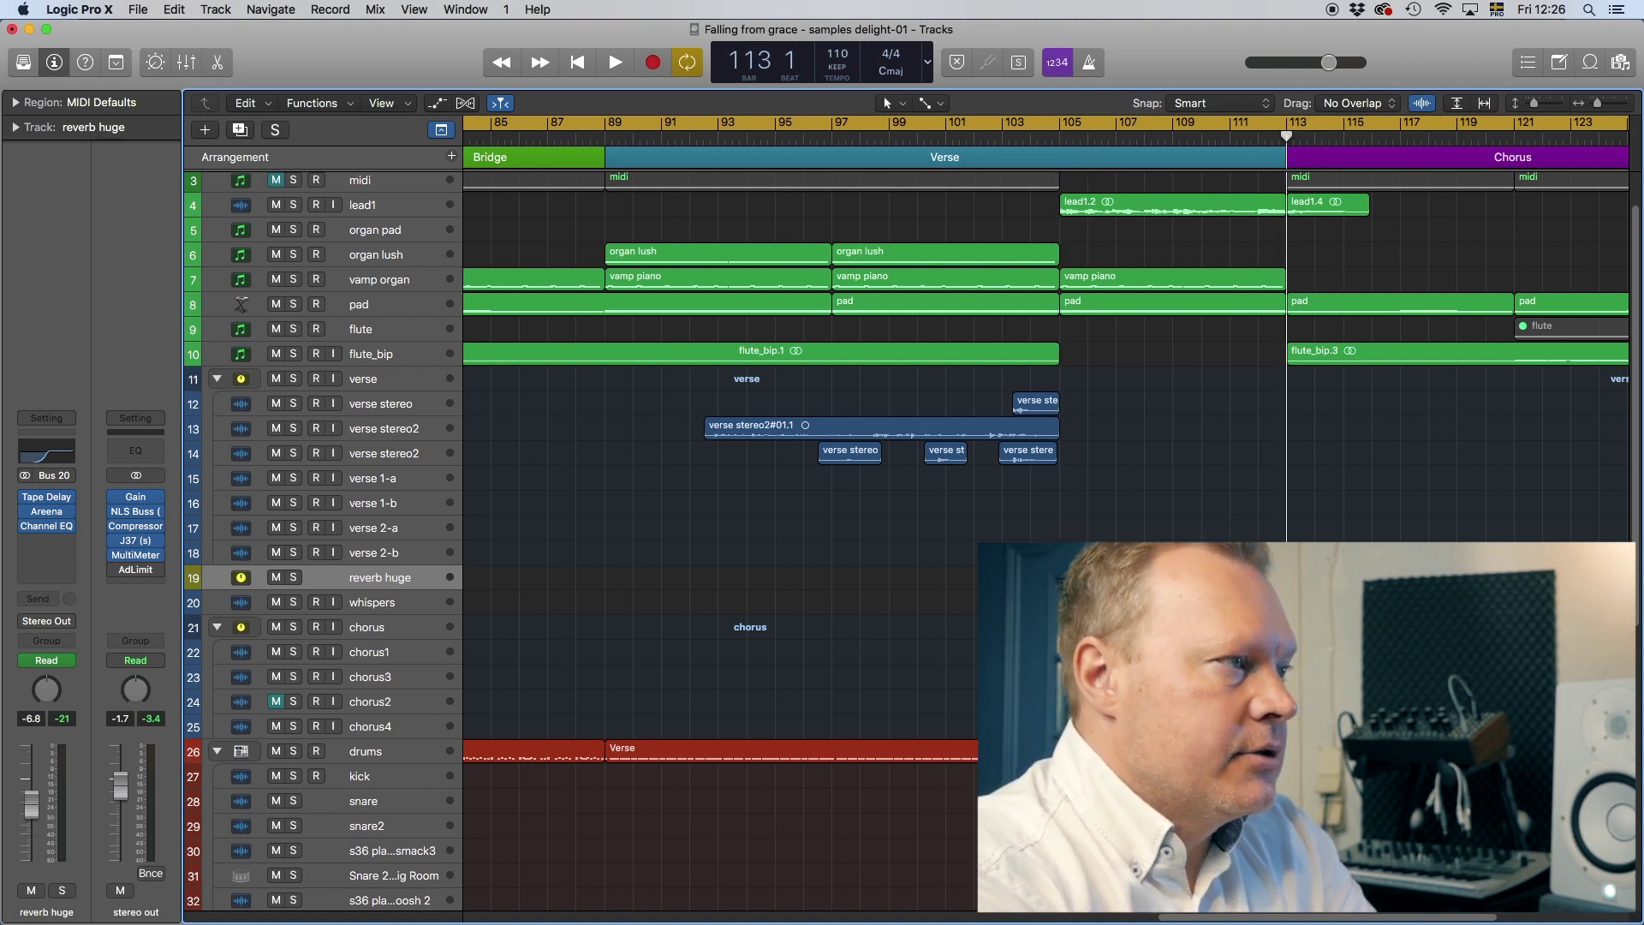
Step: Play the Outro from about bar 129 through to its end and stop playback
{"action": "left_click_drag", "start_coordinate": [1248, 919], "coordinate": [1379, 917]}
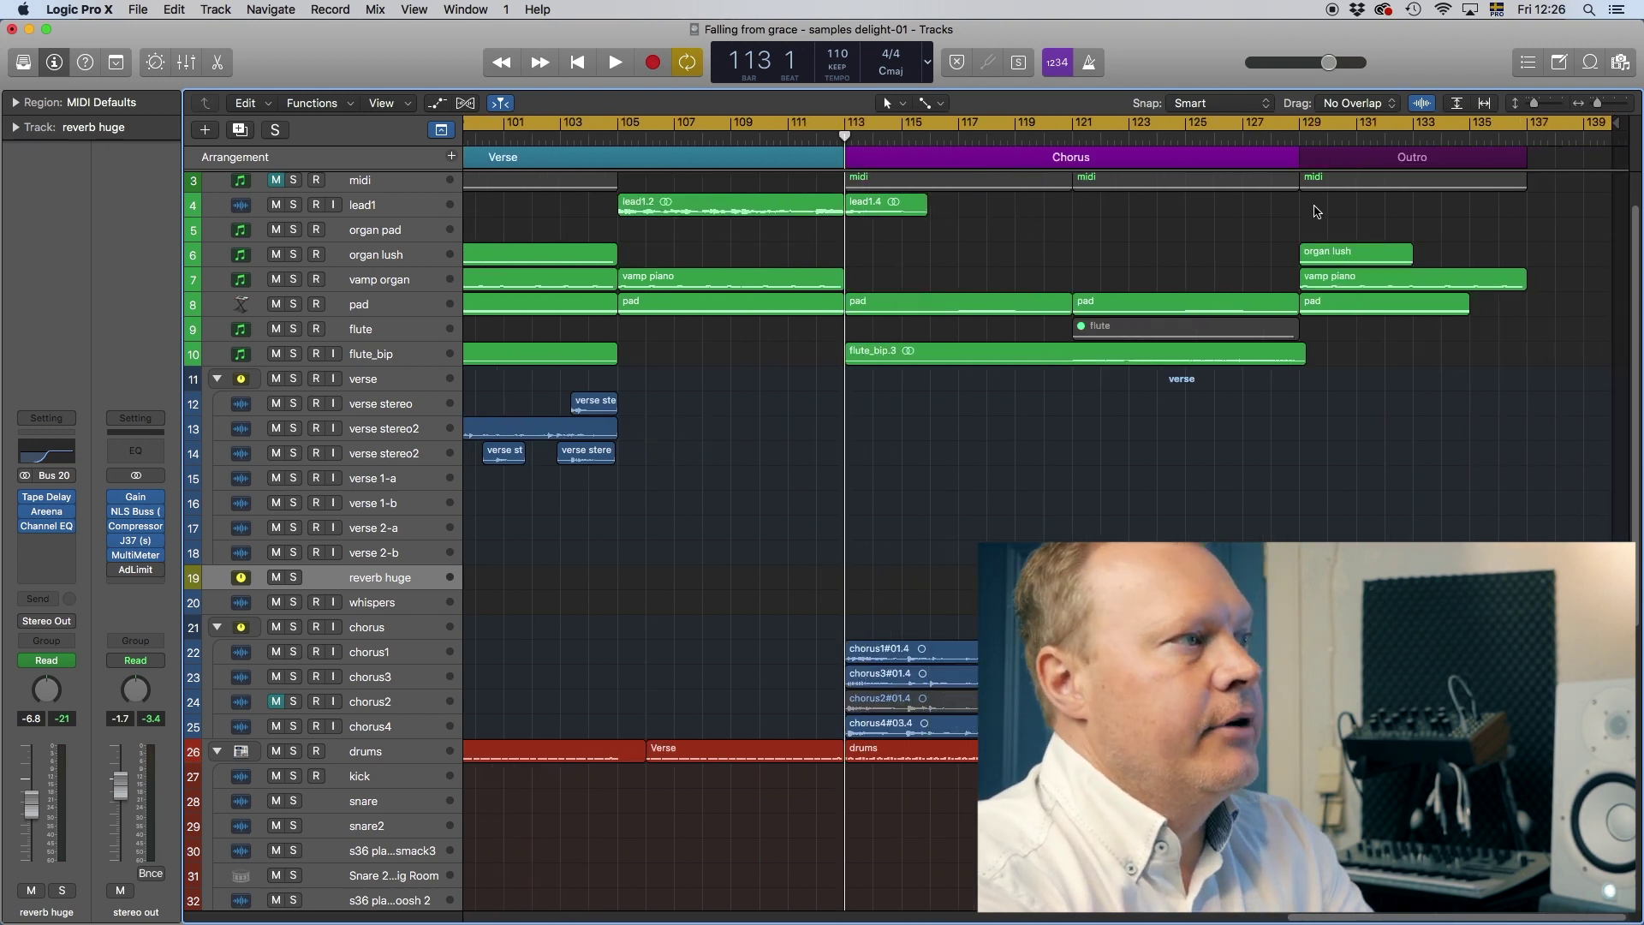
{"action": "left_click", "coordinate": [1303, 139]}
{"action": "key", "text": "space"}
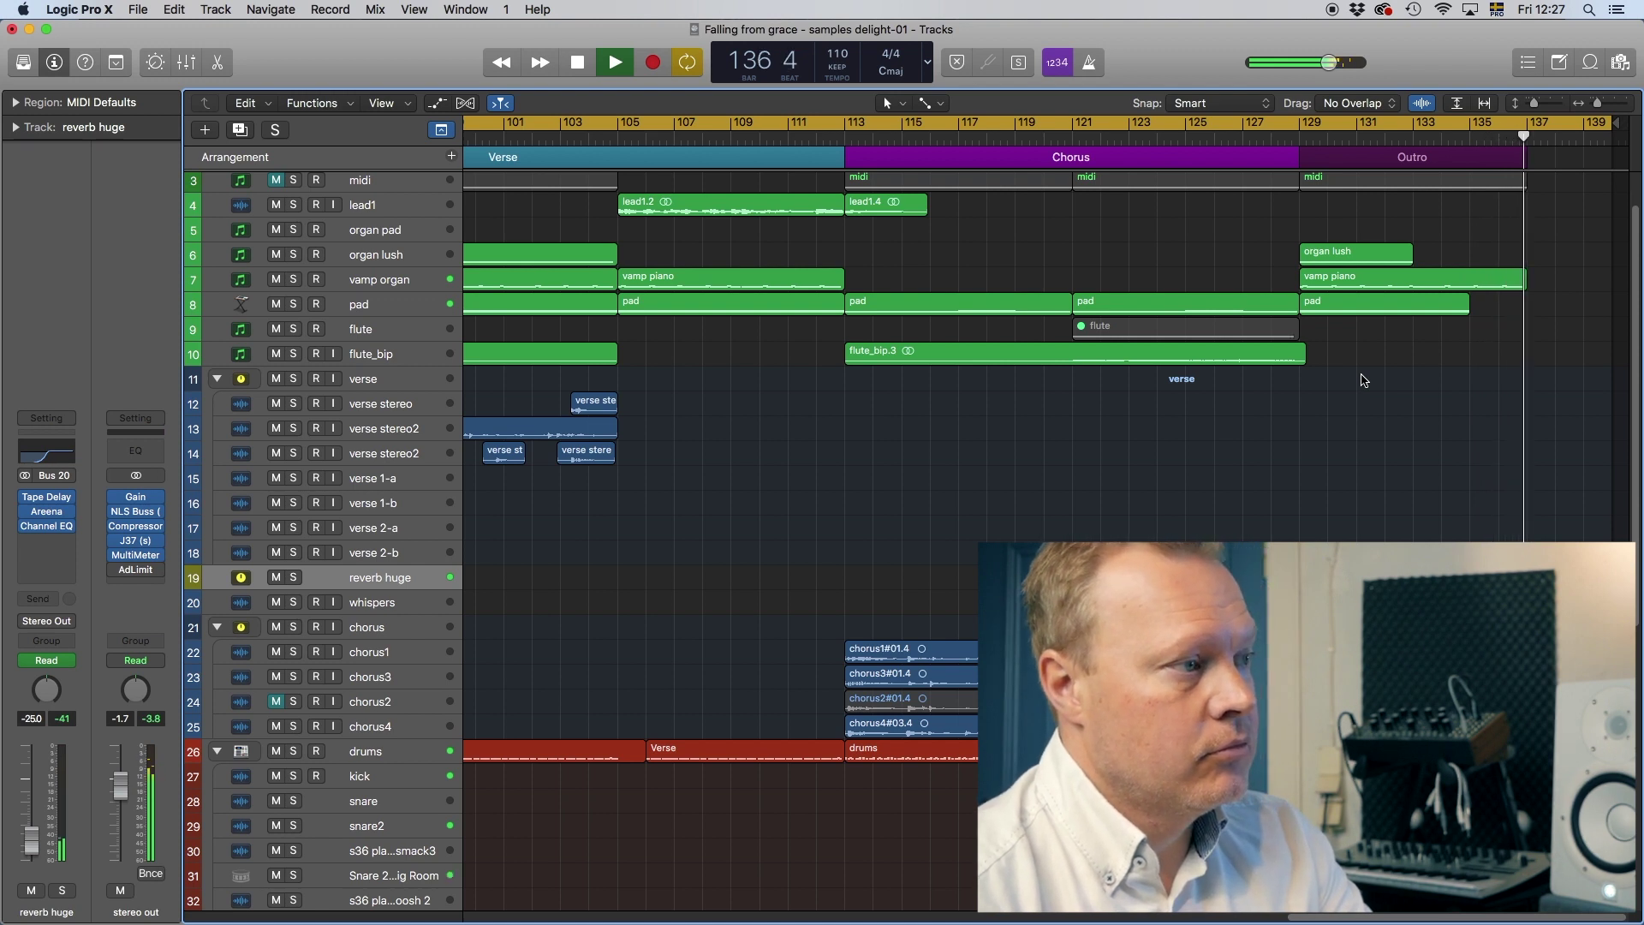
{"action": "key", "text": "space"}
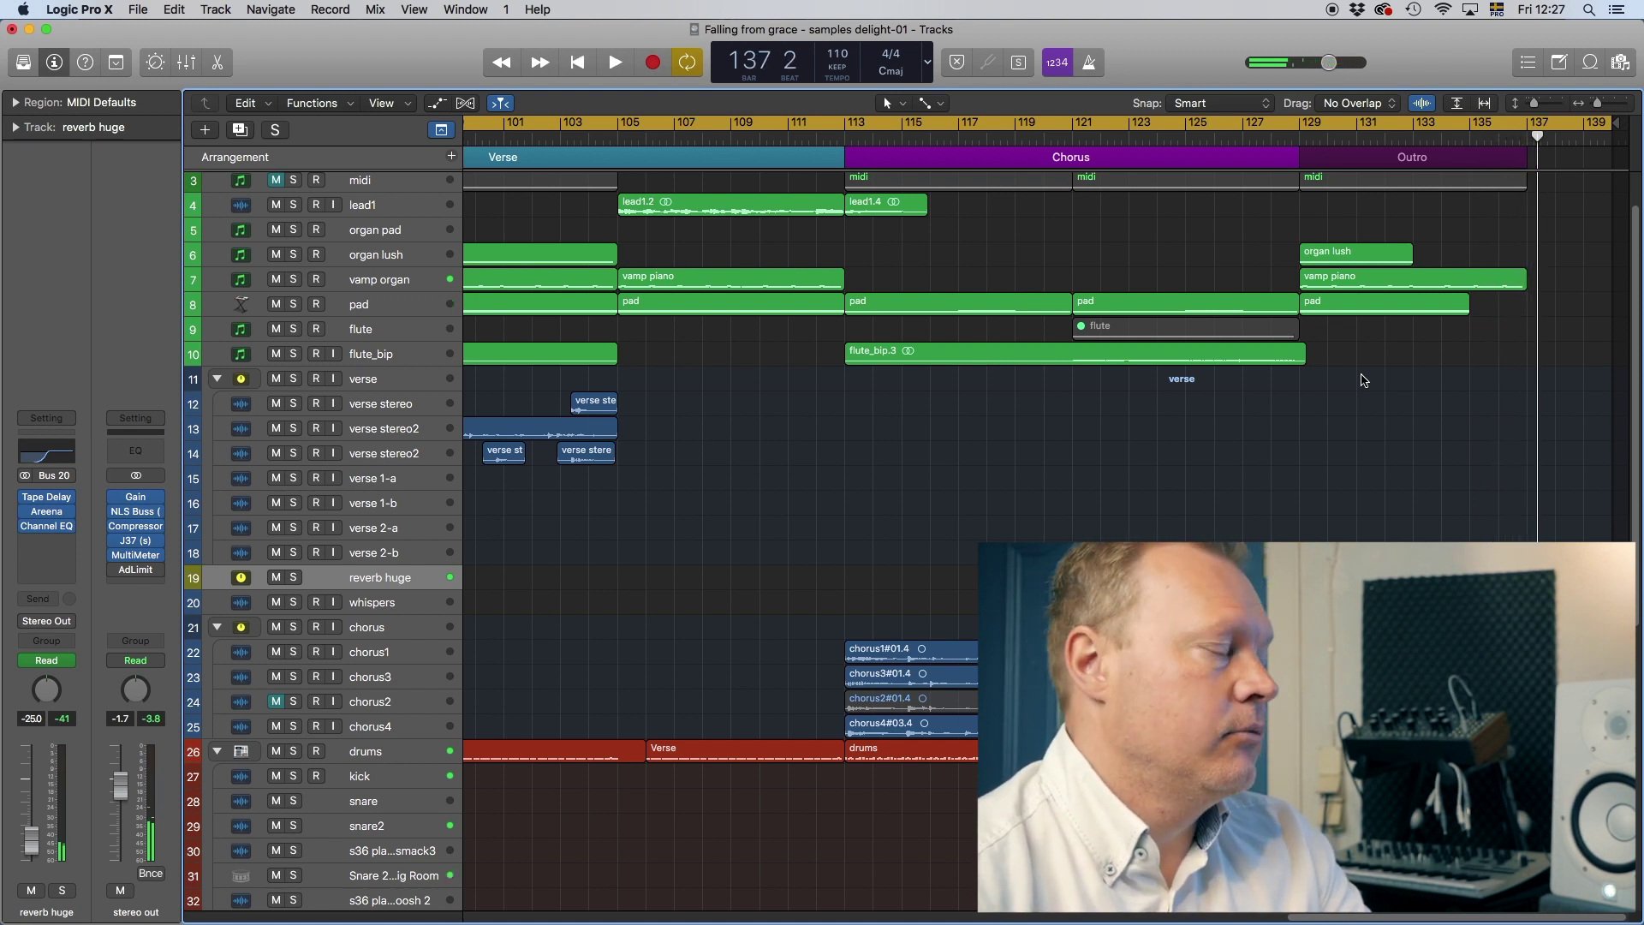